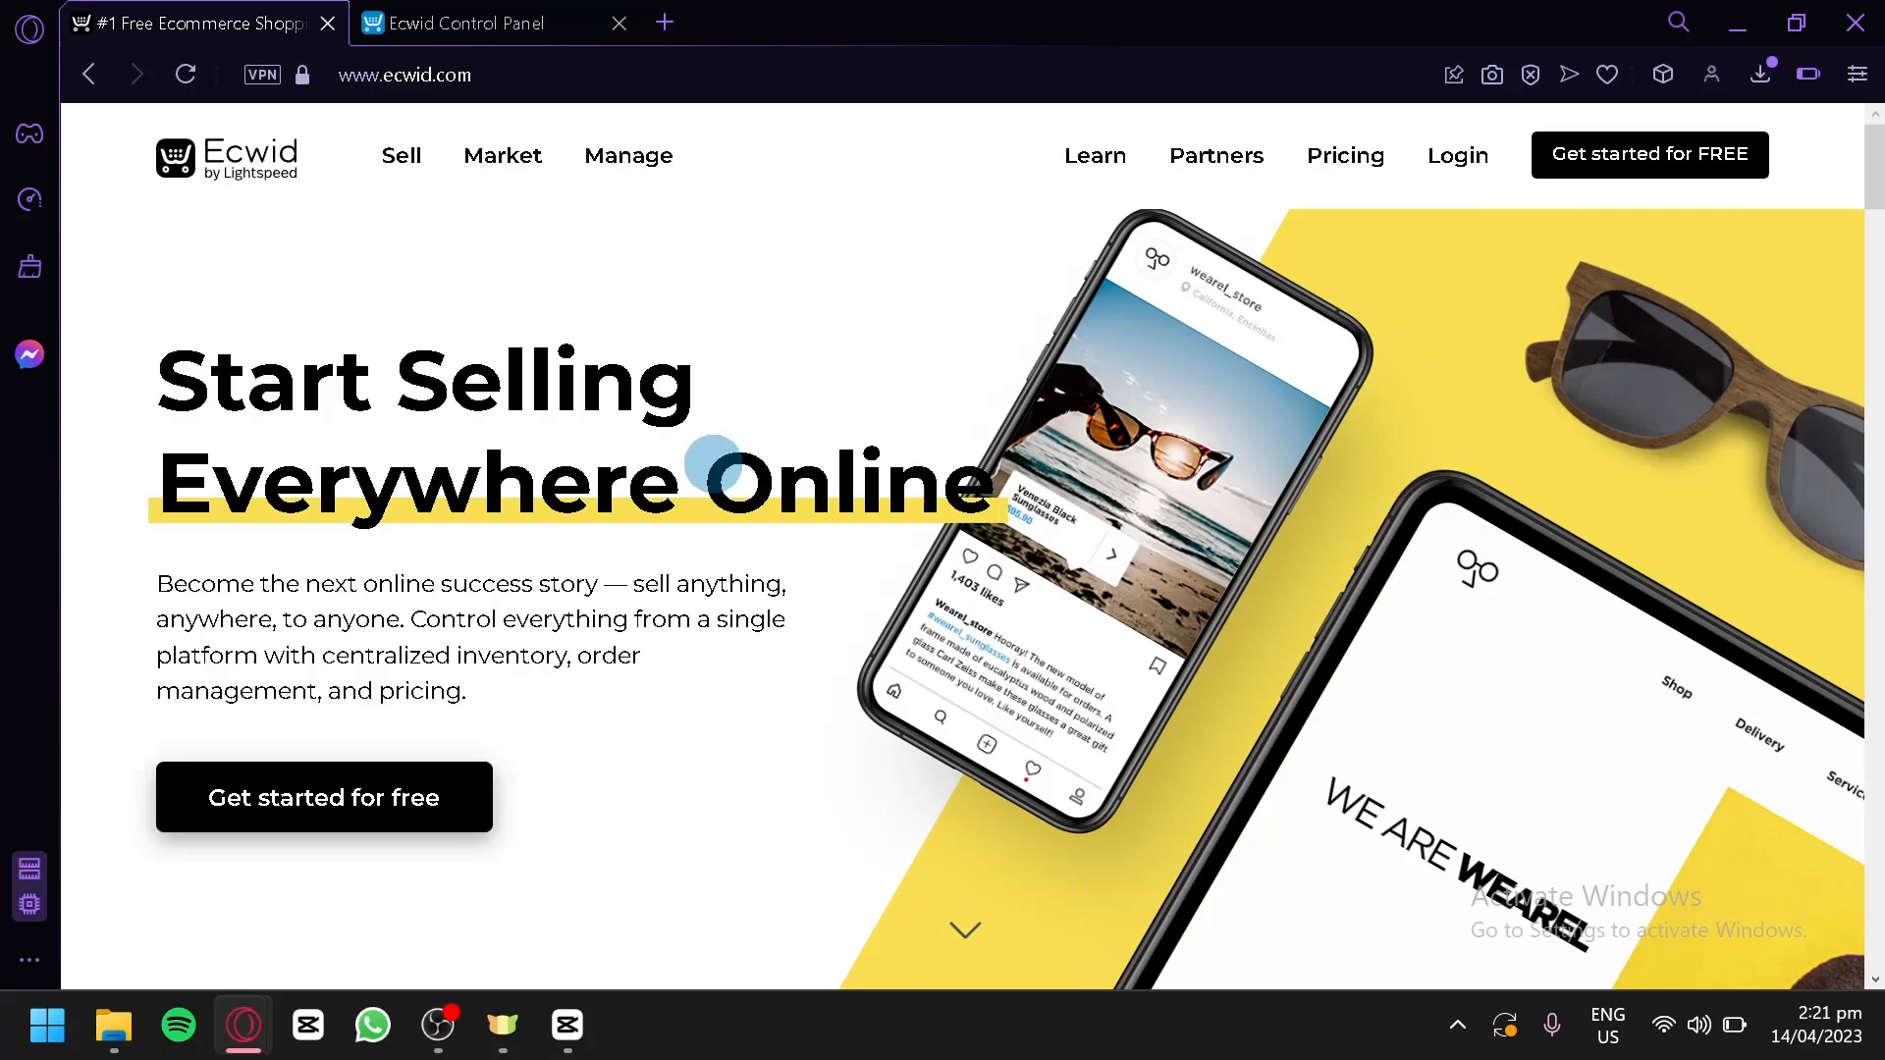
- Switch to the Ecwid Control Panel and look over the store's available sales channels, including the other channels
left_click(526, 18)
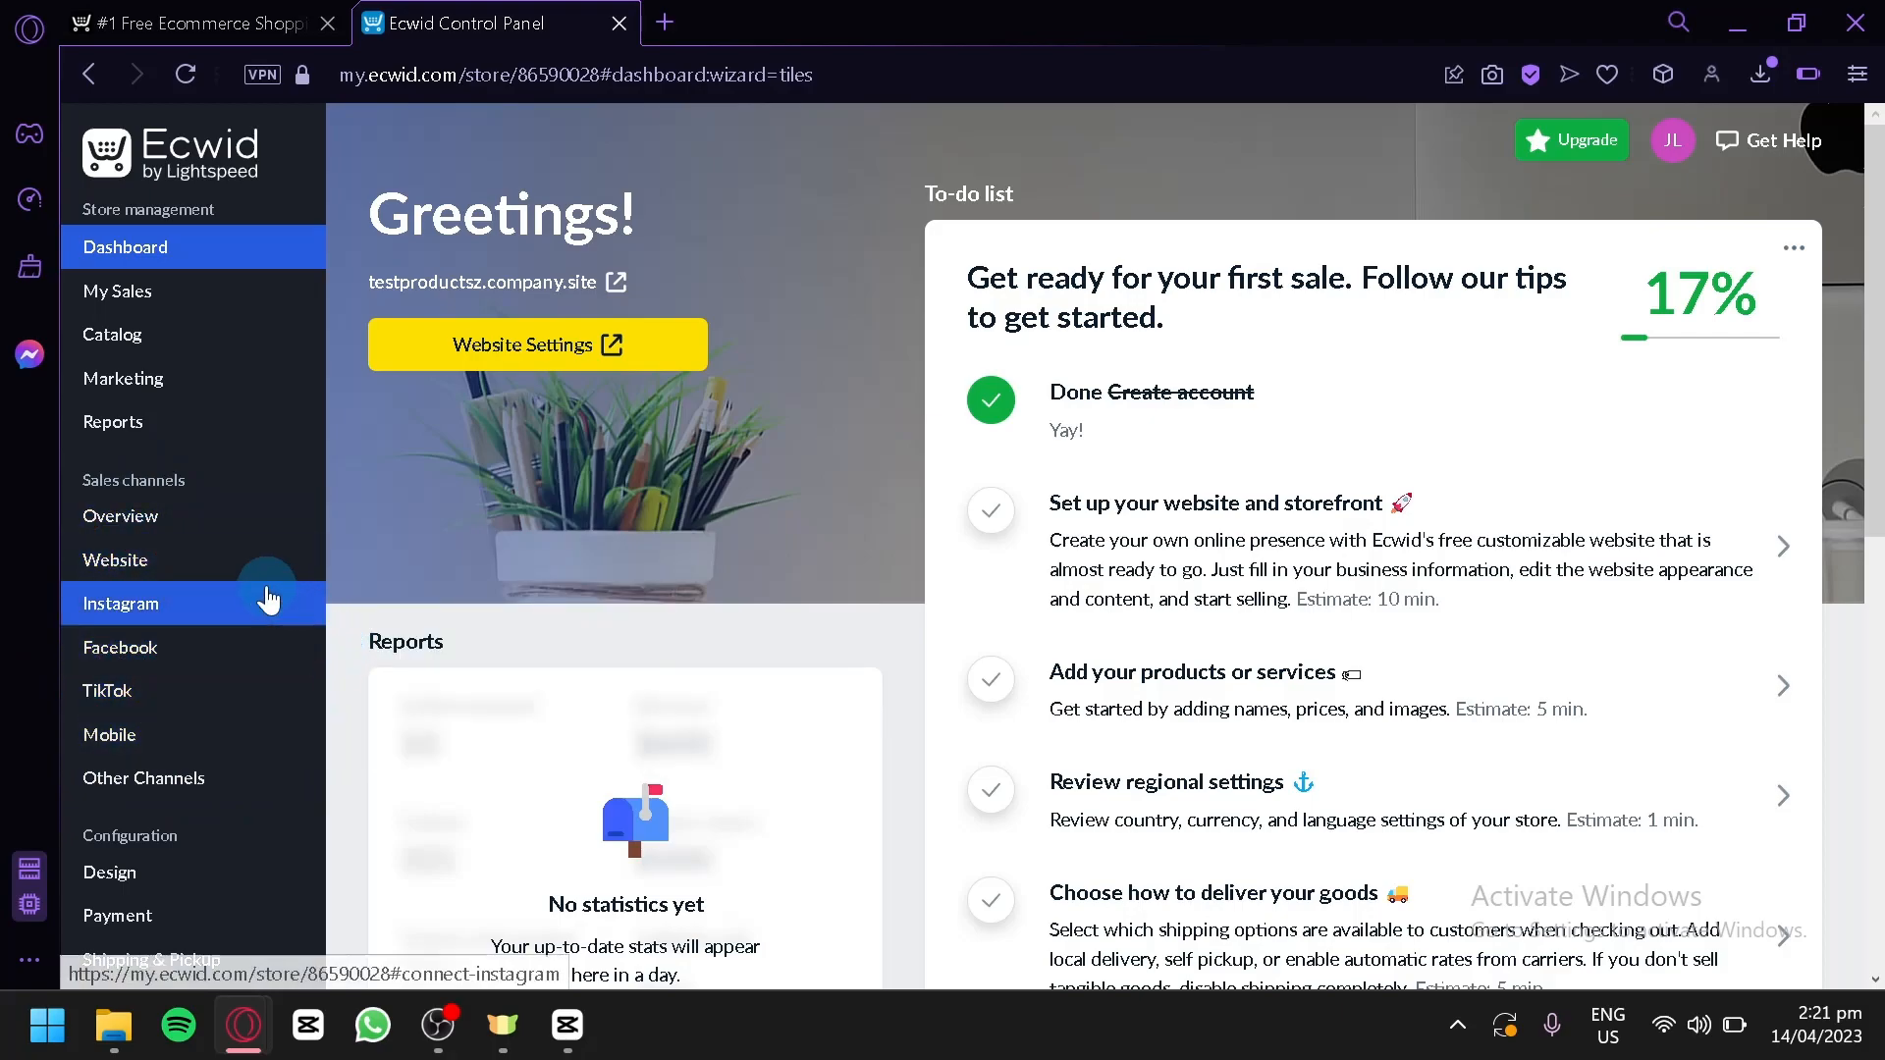
mouse_move(258, 562)
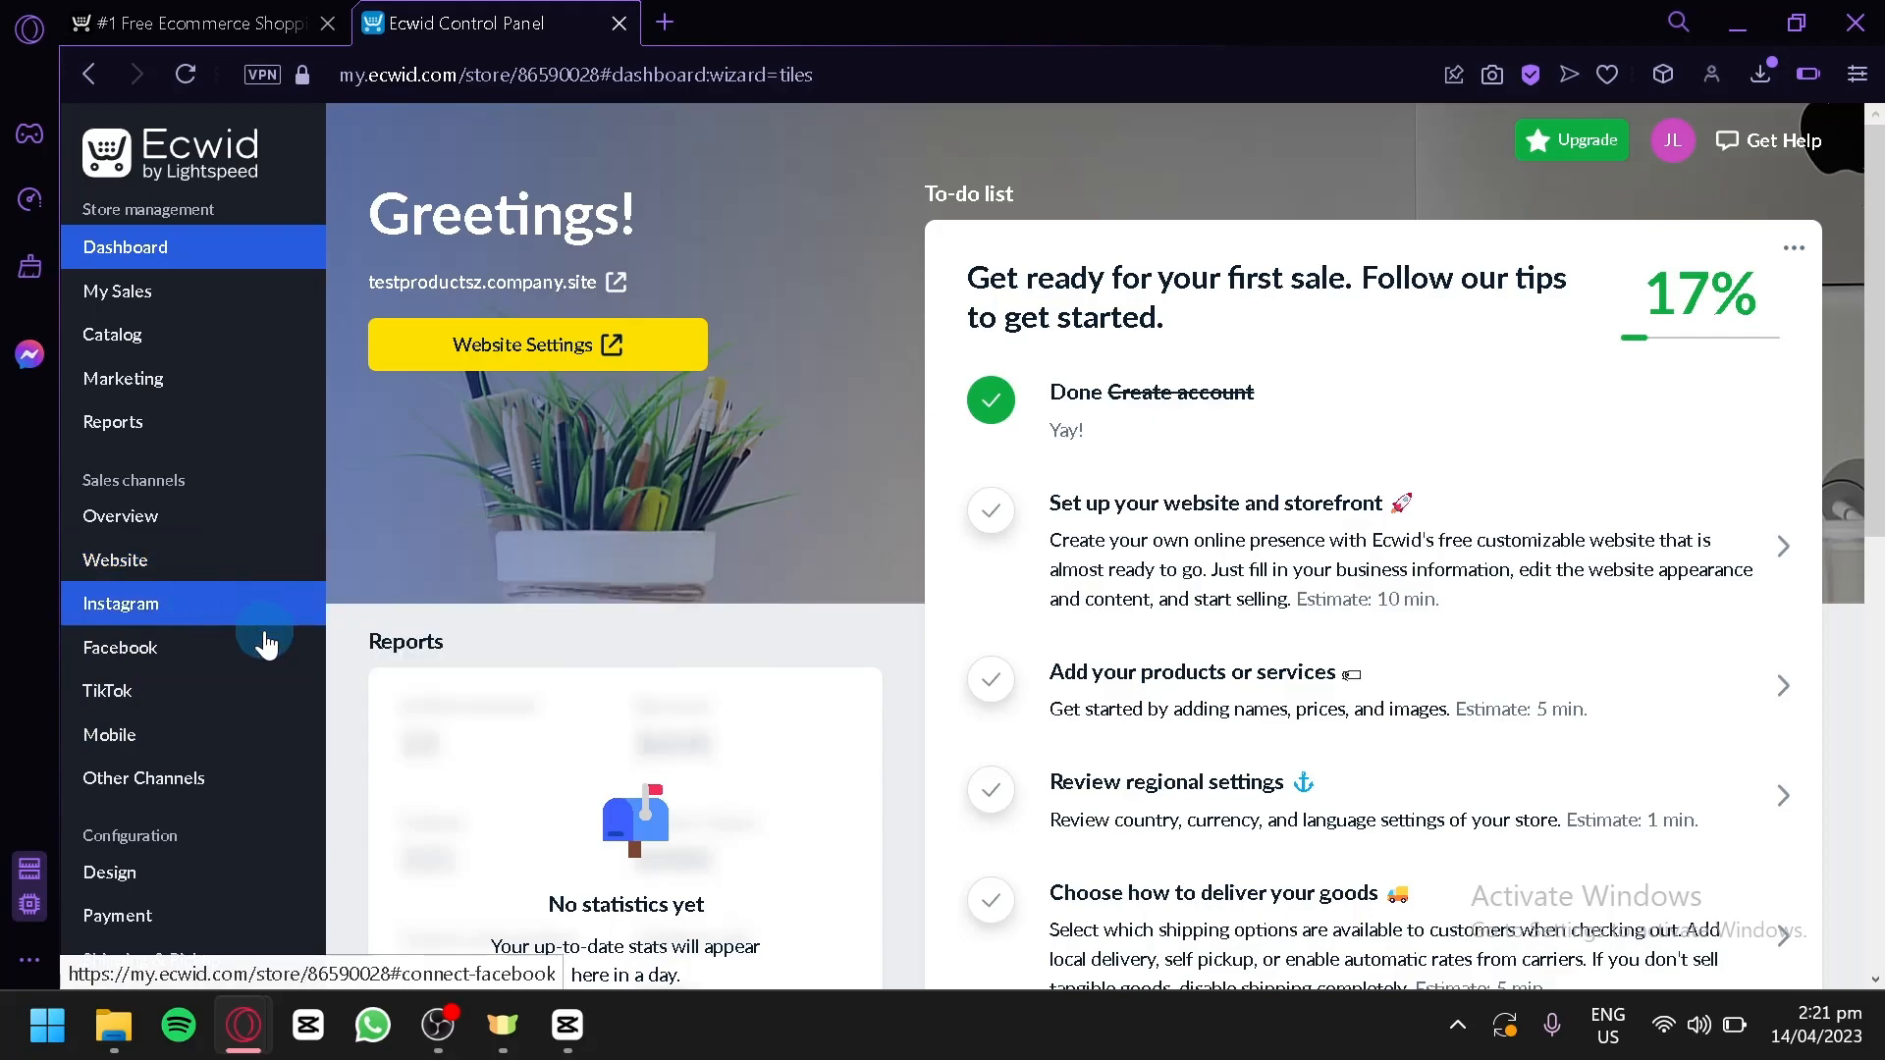
mouse_move(241, 781)
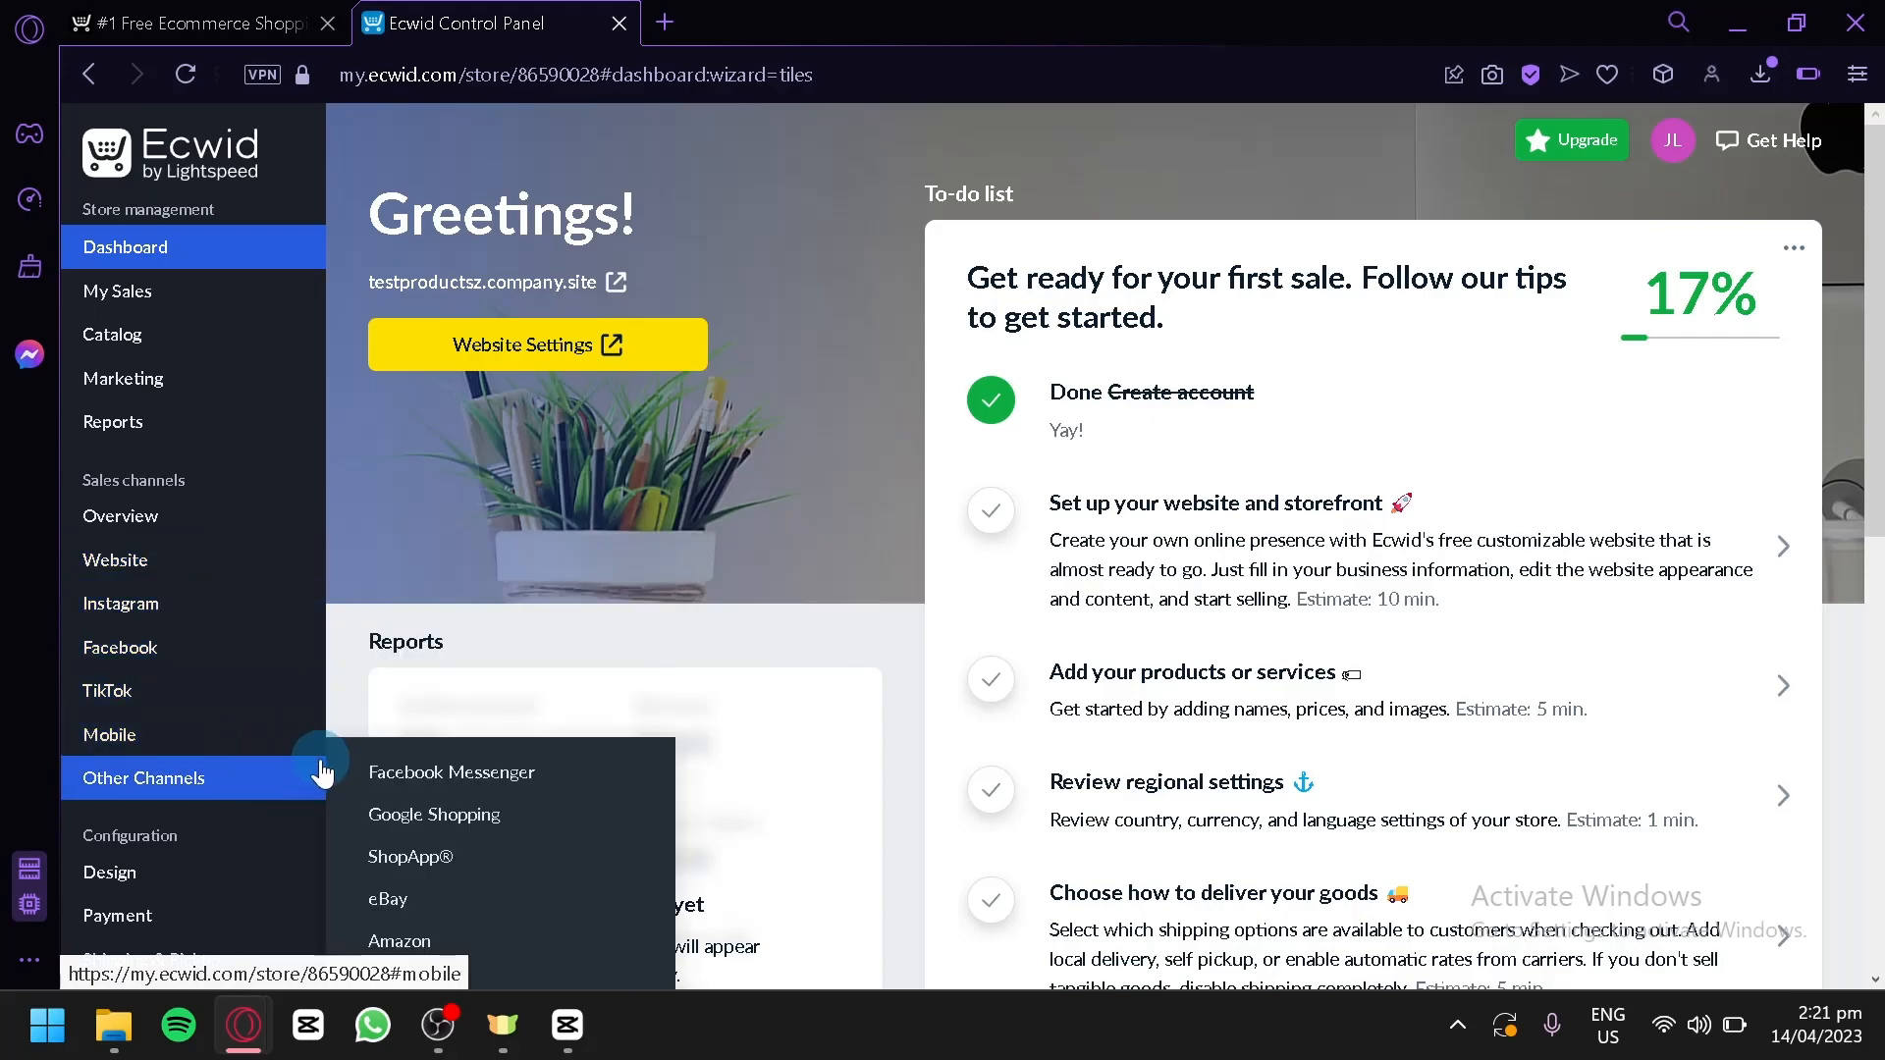
scroll(413, 717, "down", 2)
scroll(447, 698, "up", 2)
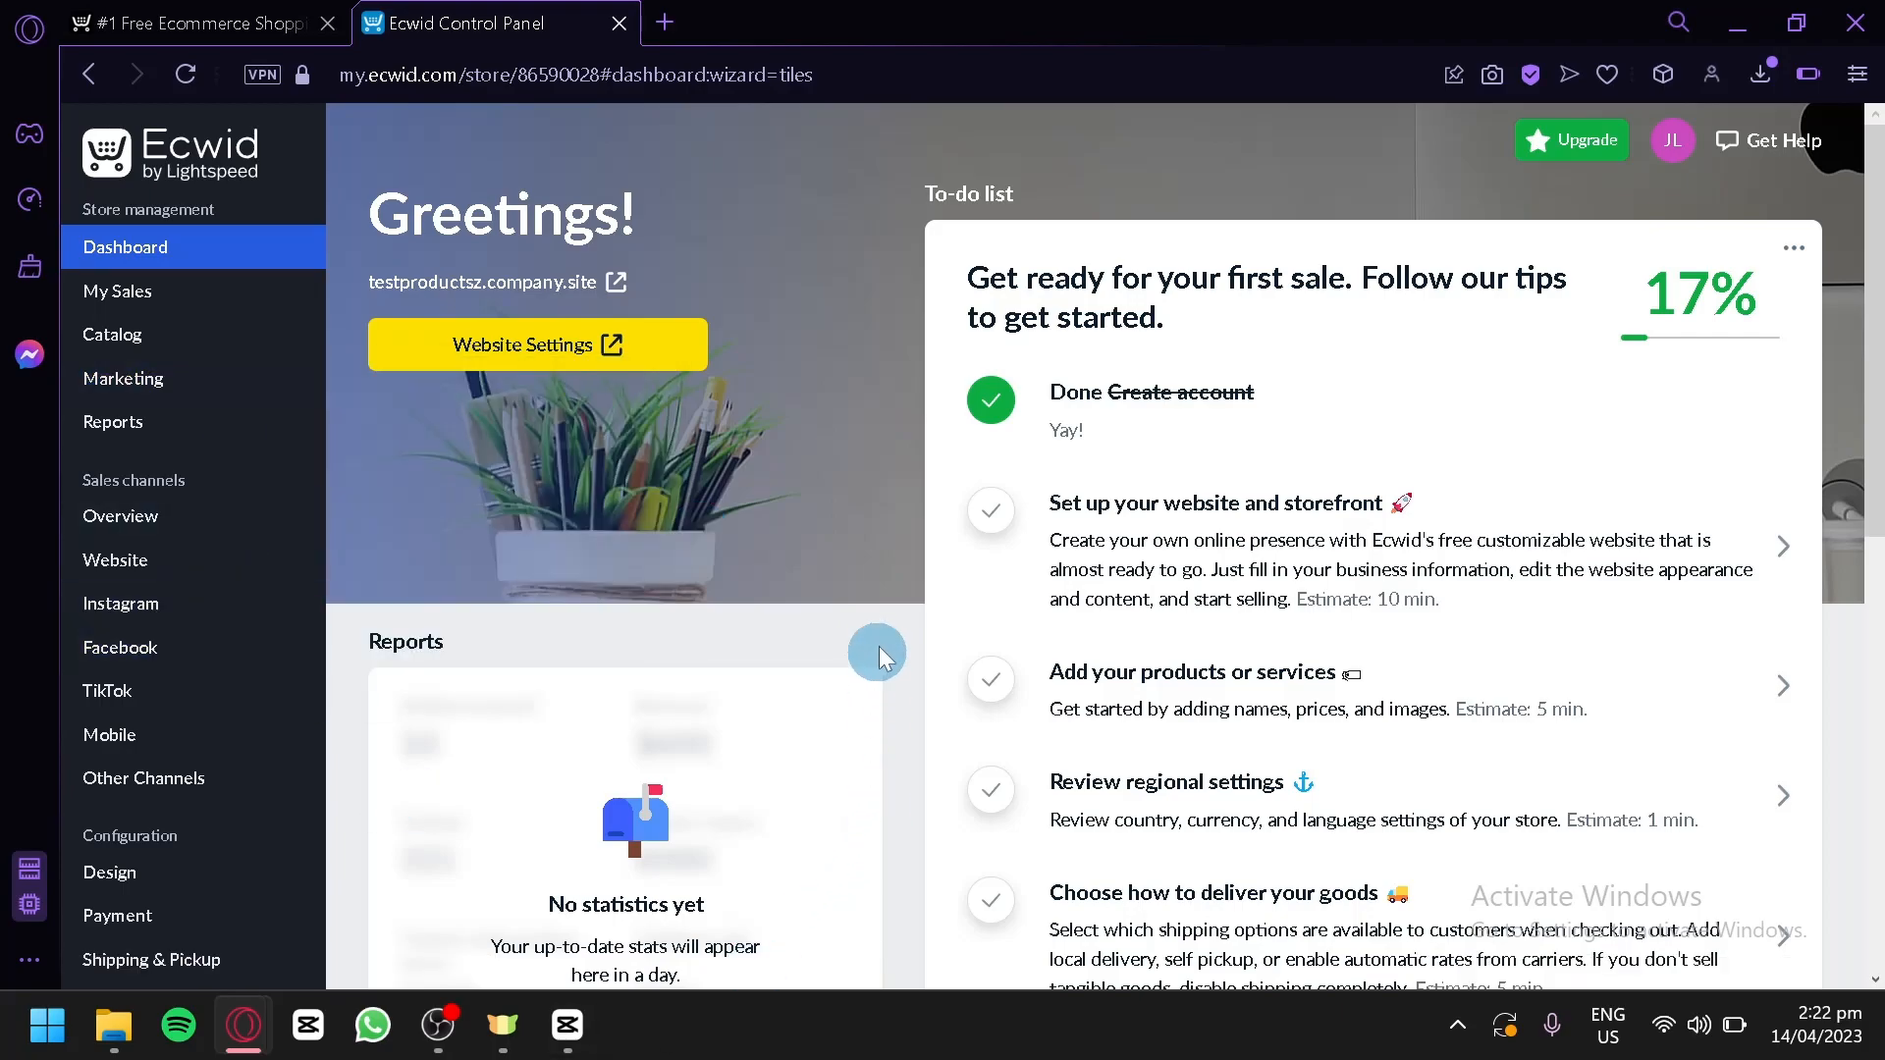
- Open the website and storefront setup from the to-do list and review the current site preview with its products
left_click(1214, 531)
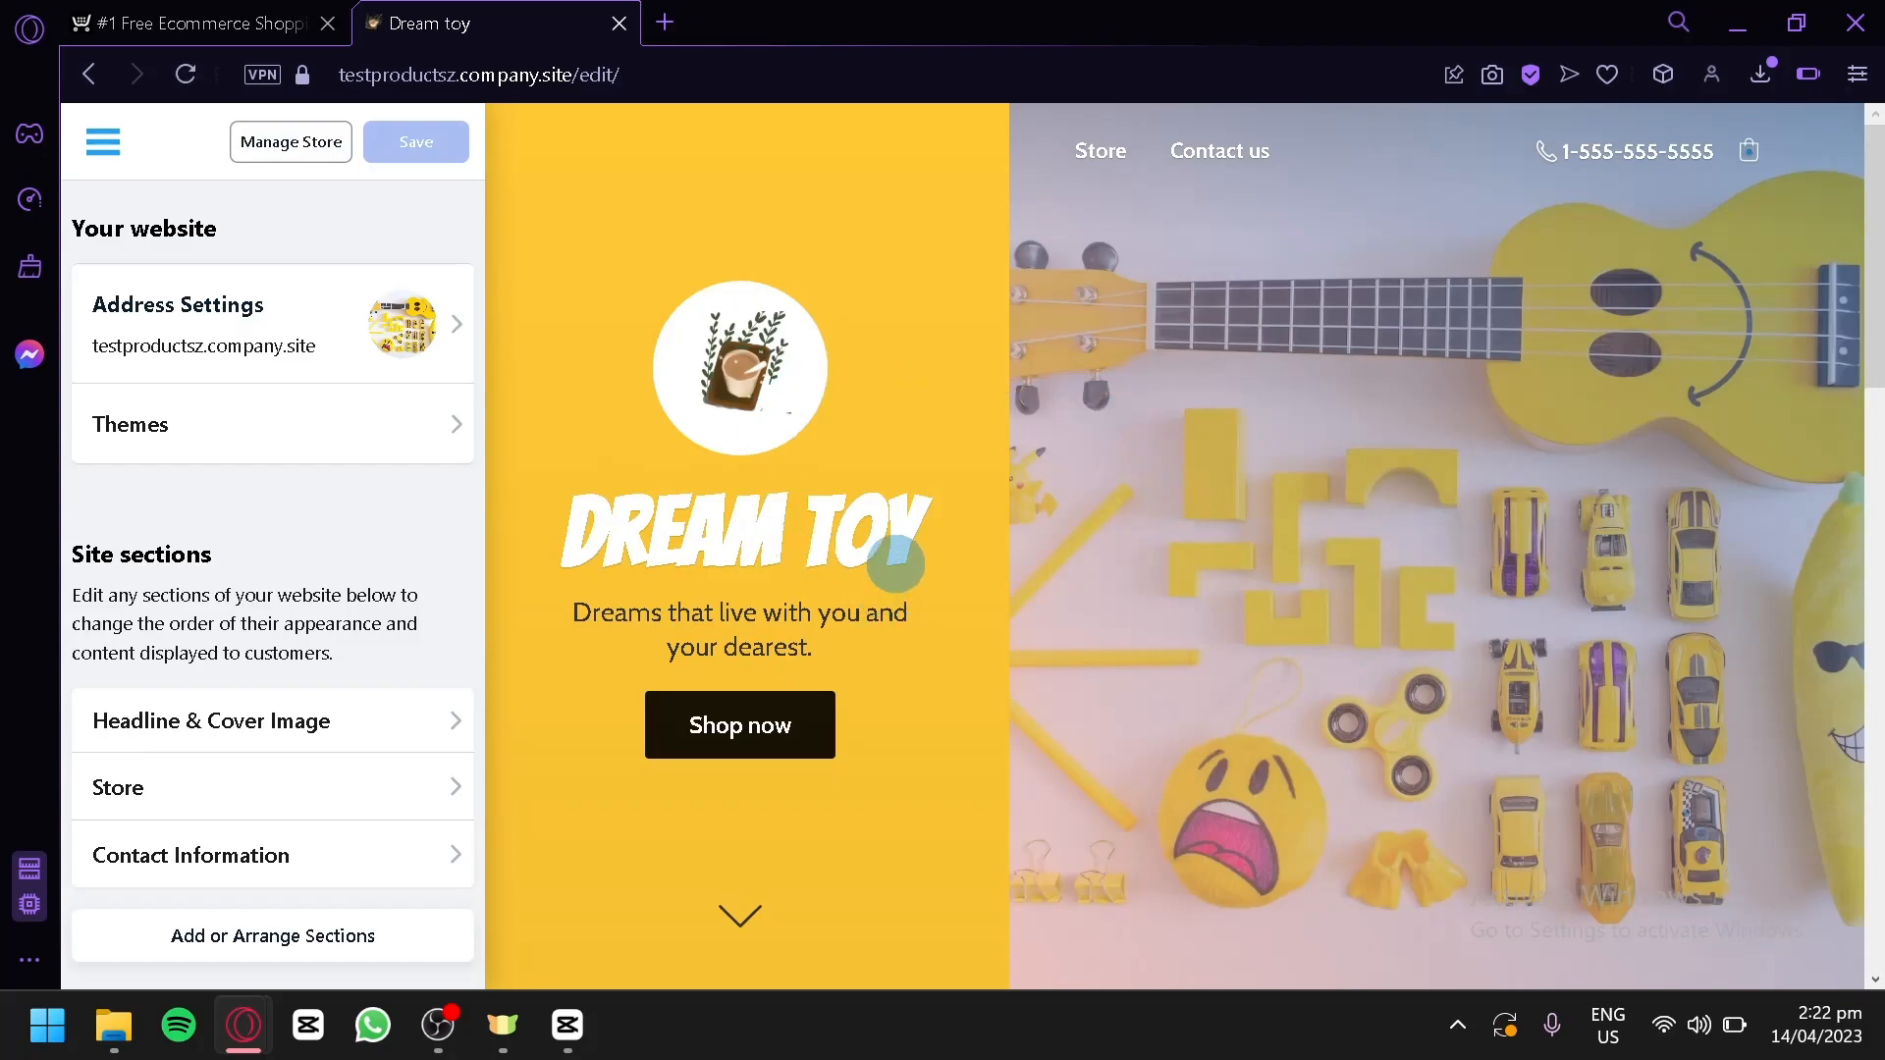
scroll(864, 554, "down", 10)
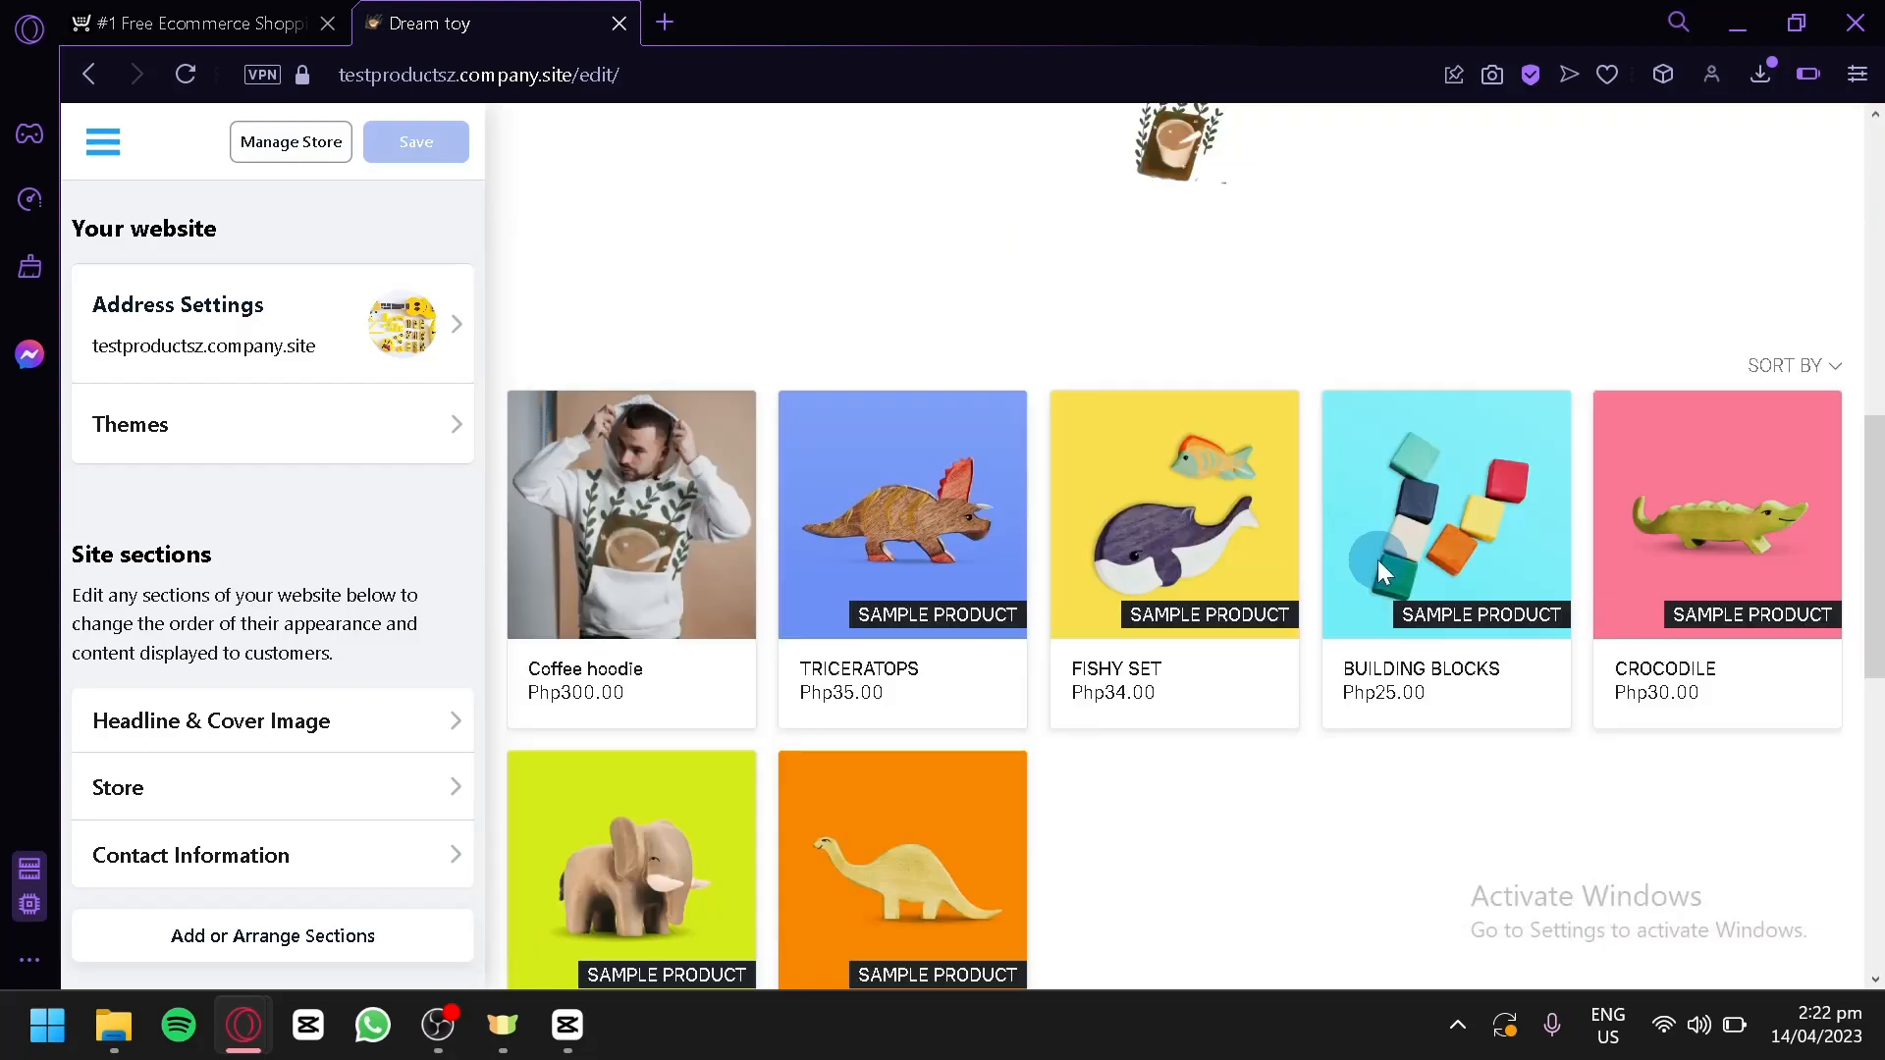
scroll(1379, 562, "down", 10)
scroll(1379, 561, "up", 10)
scroll(1378, 572, "up", 10)
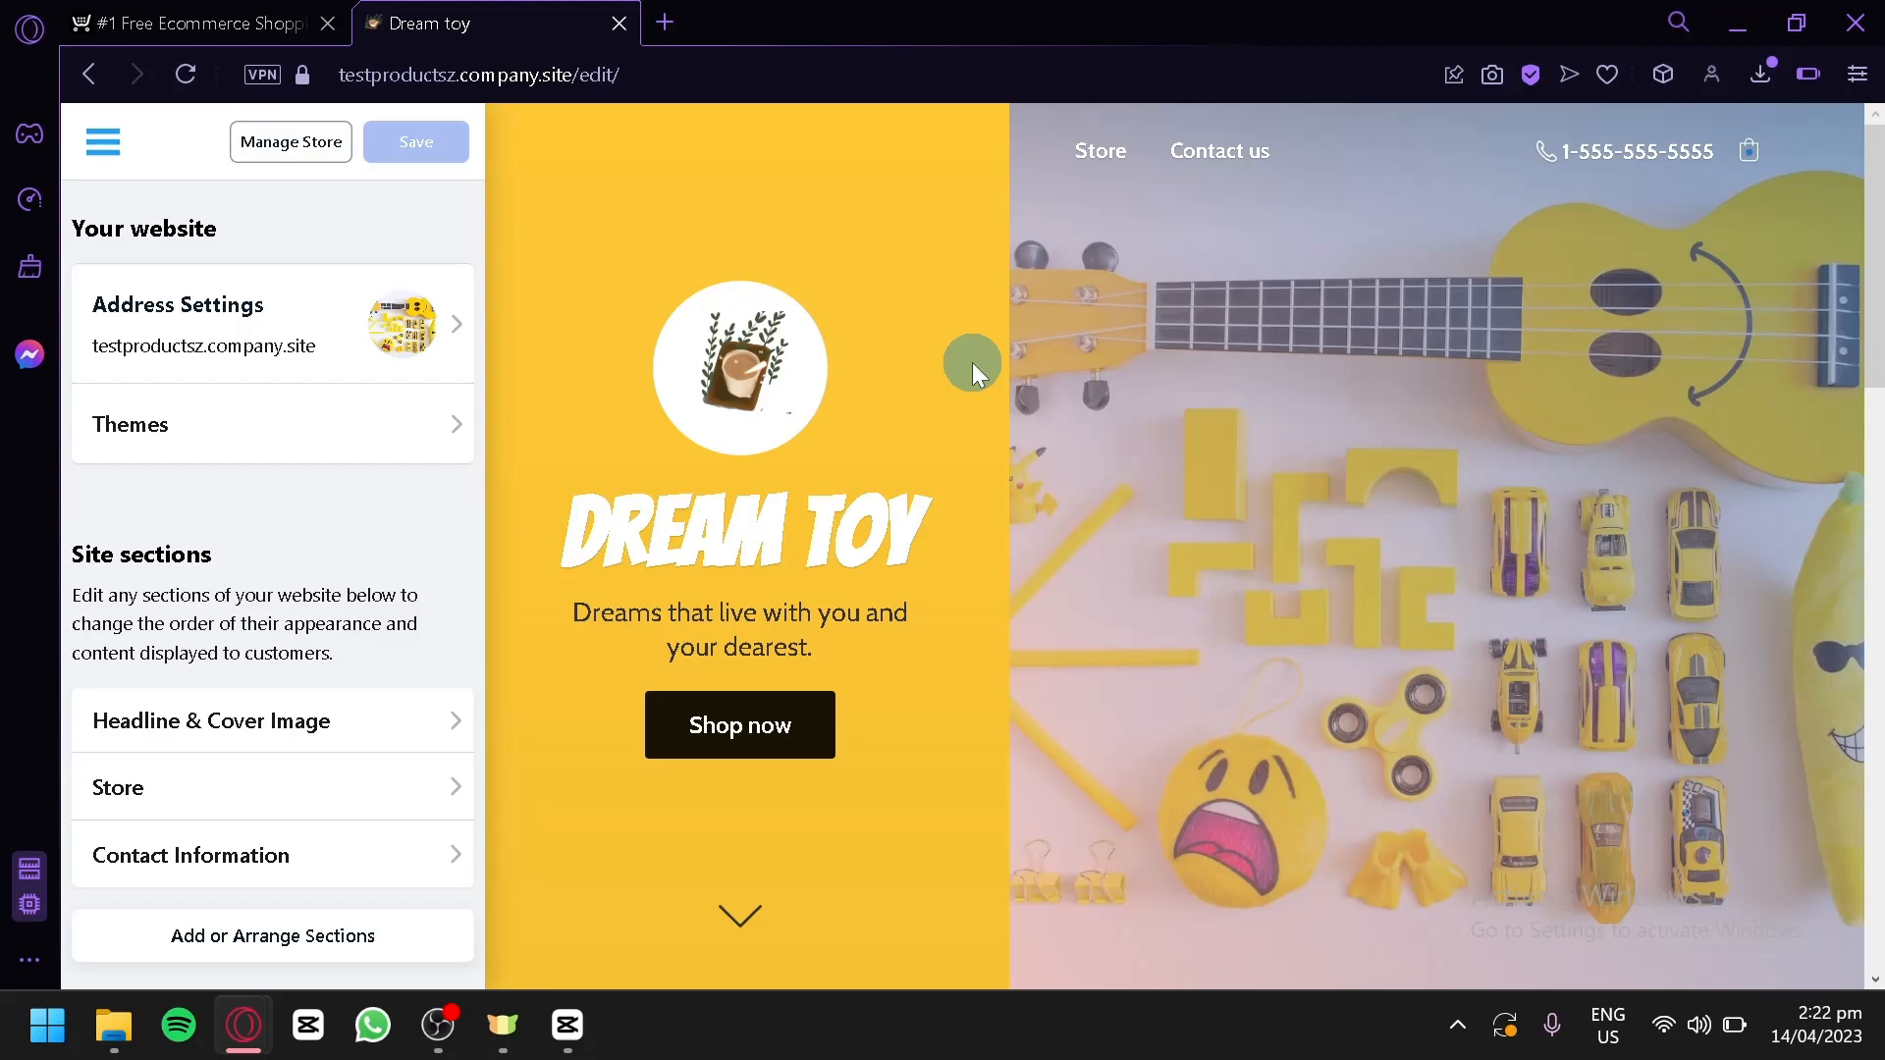
scroll(1044, 603, "down", 5)
scroll(1066, 609, "up", 5)
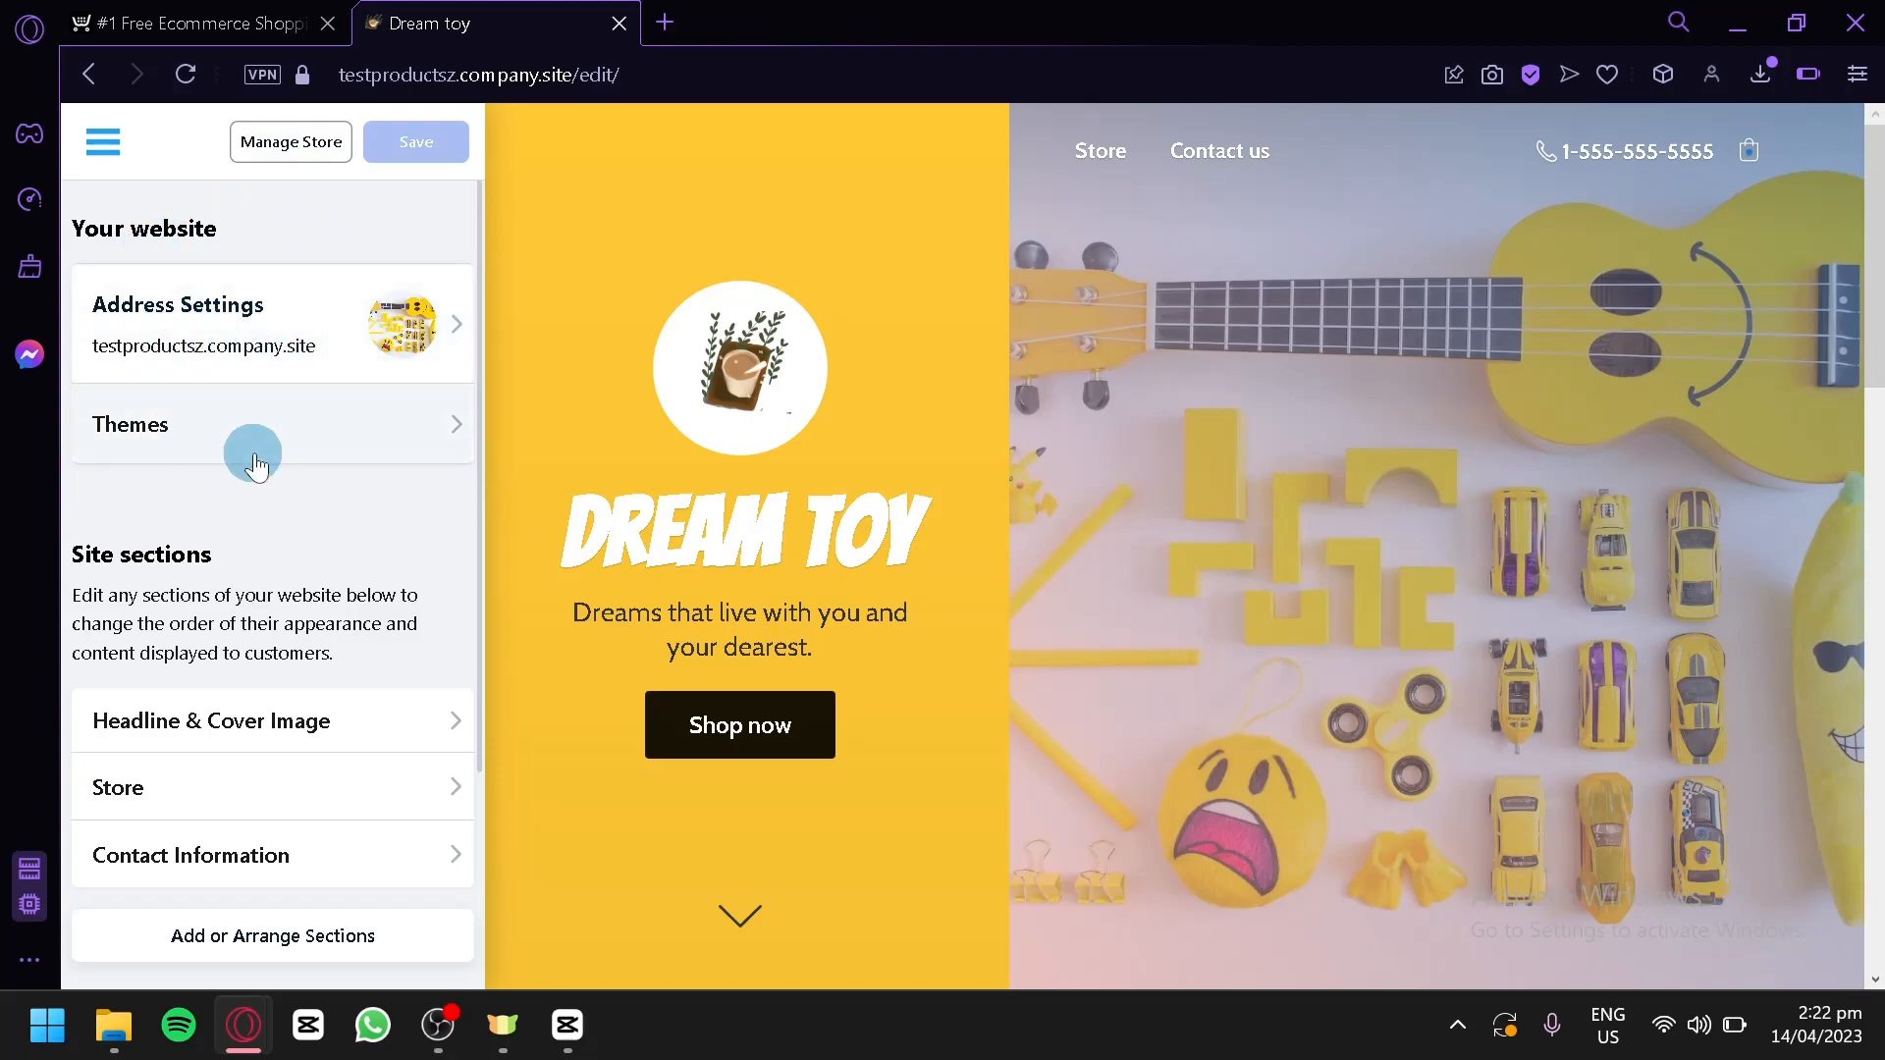
- Browse the website themes and apply the Ginger theme to the site
scroll(270, 520, "down", 1)
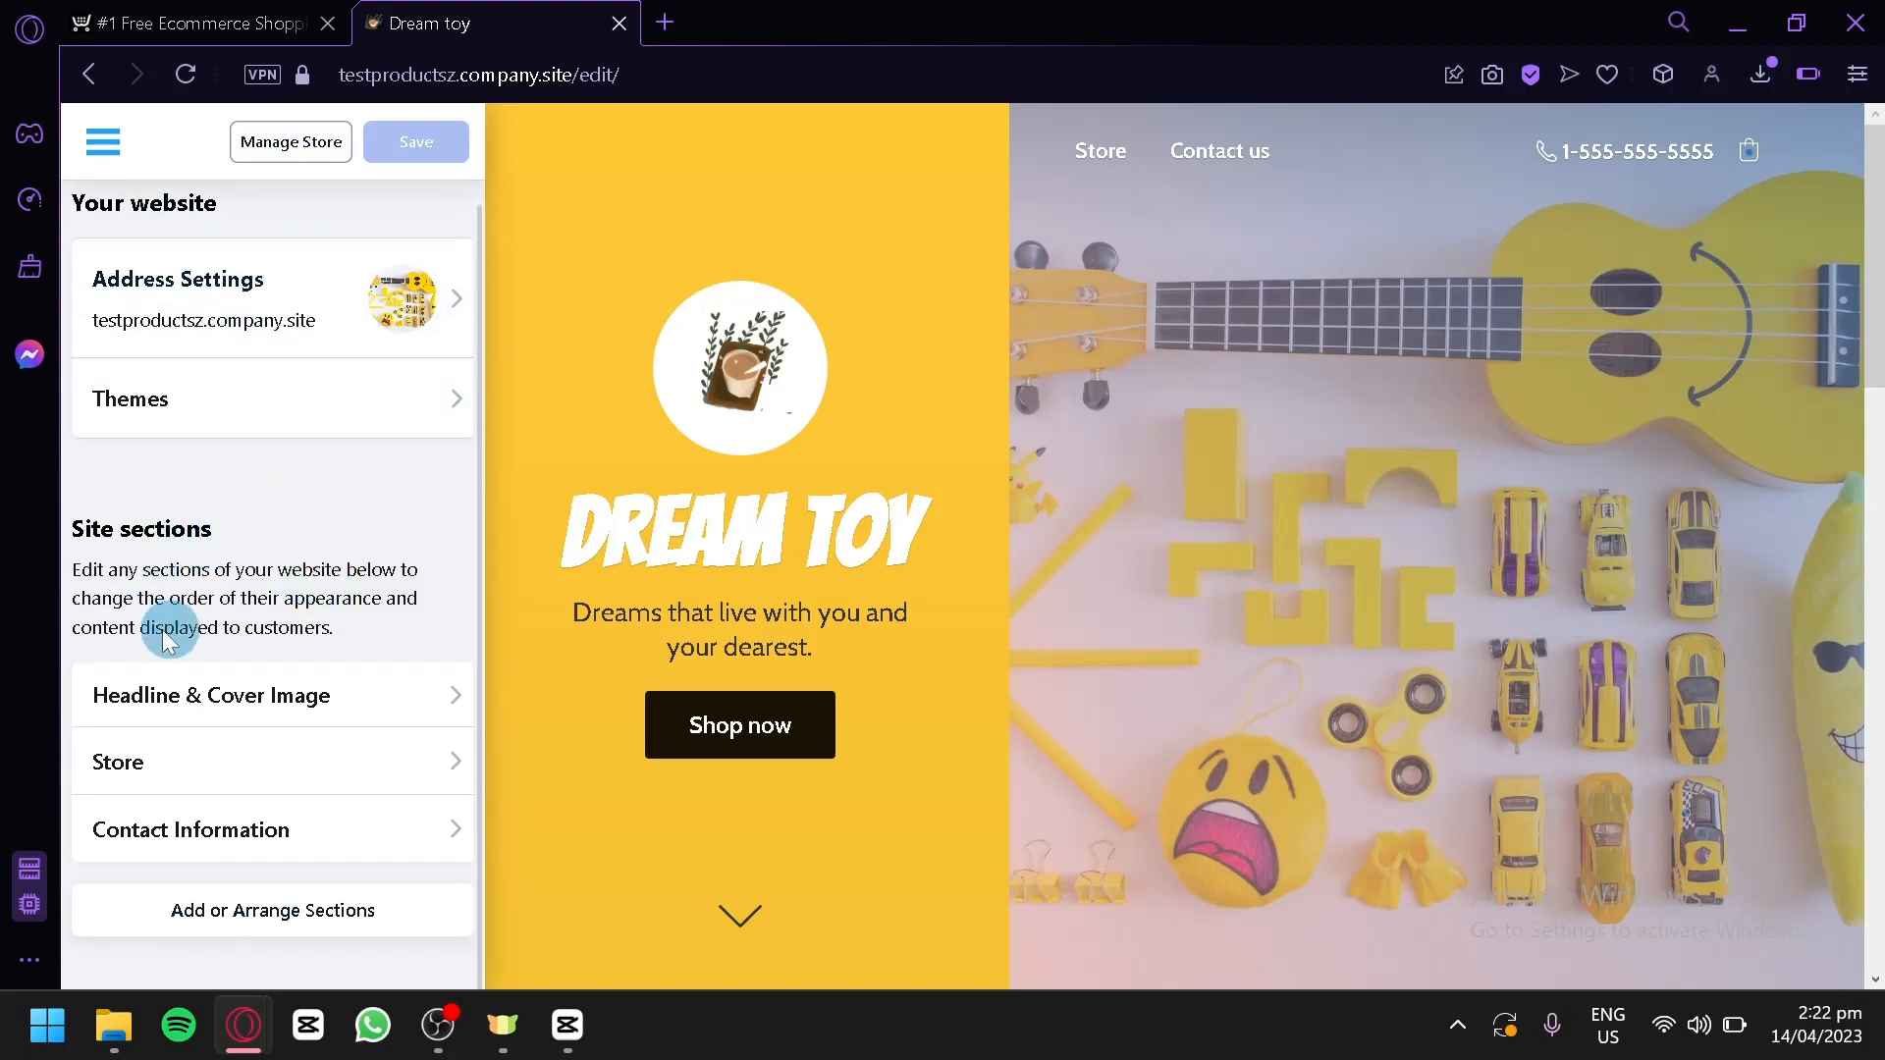
left_click(241, 399)
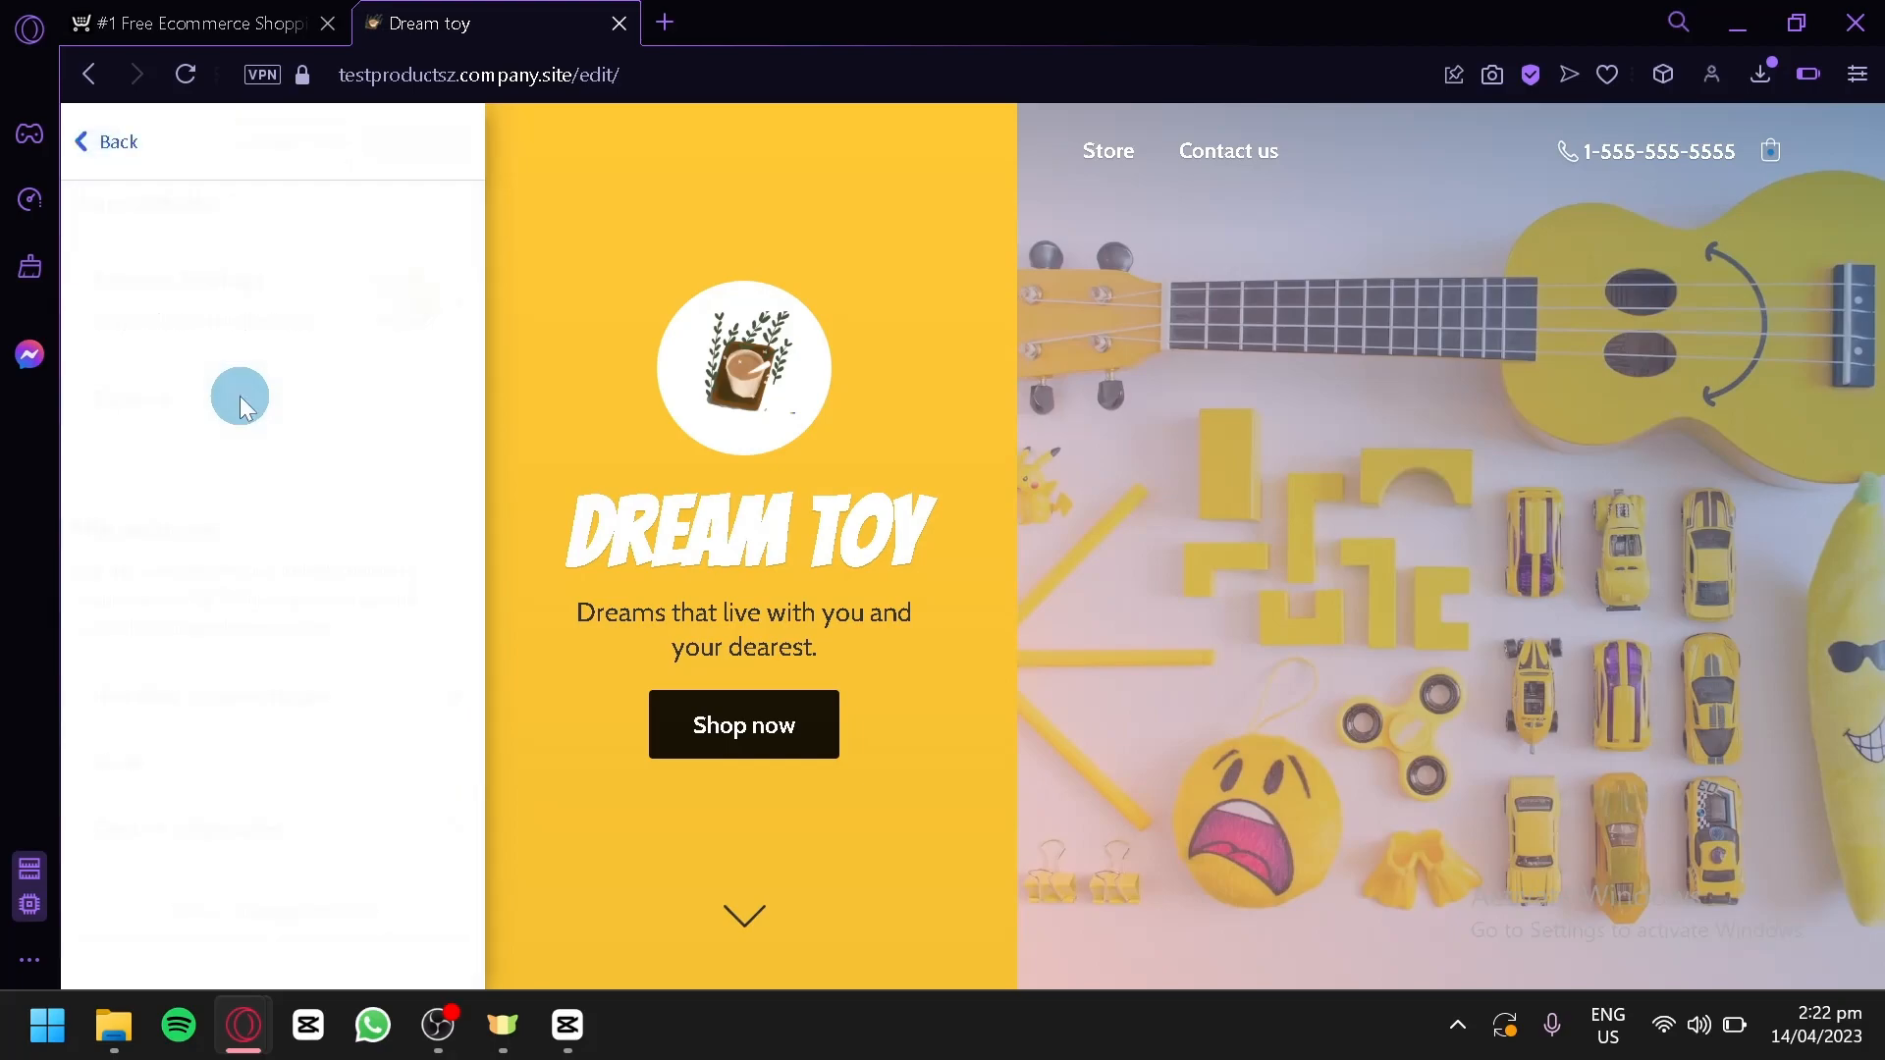
scroll(1080, 425, "down", 4)
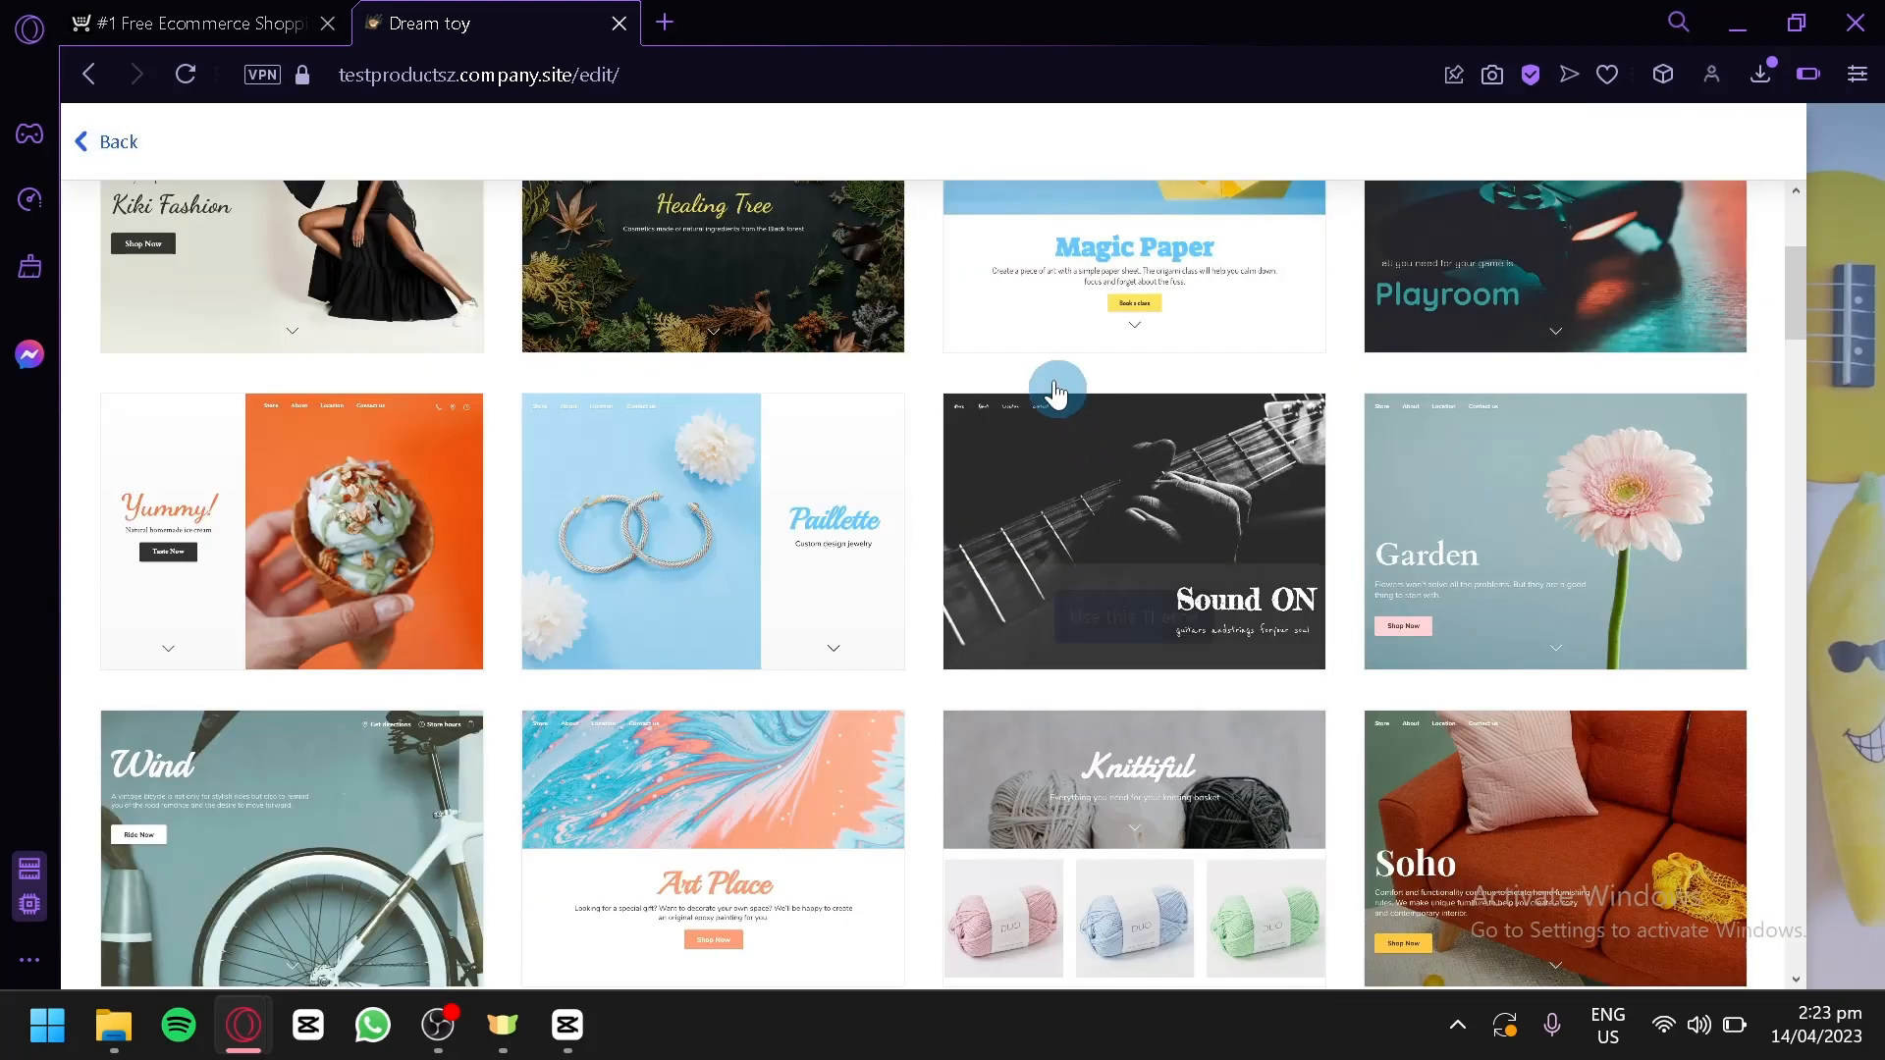
scroll(896, 370, "up", 2)
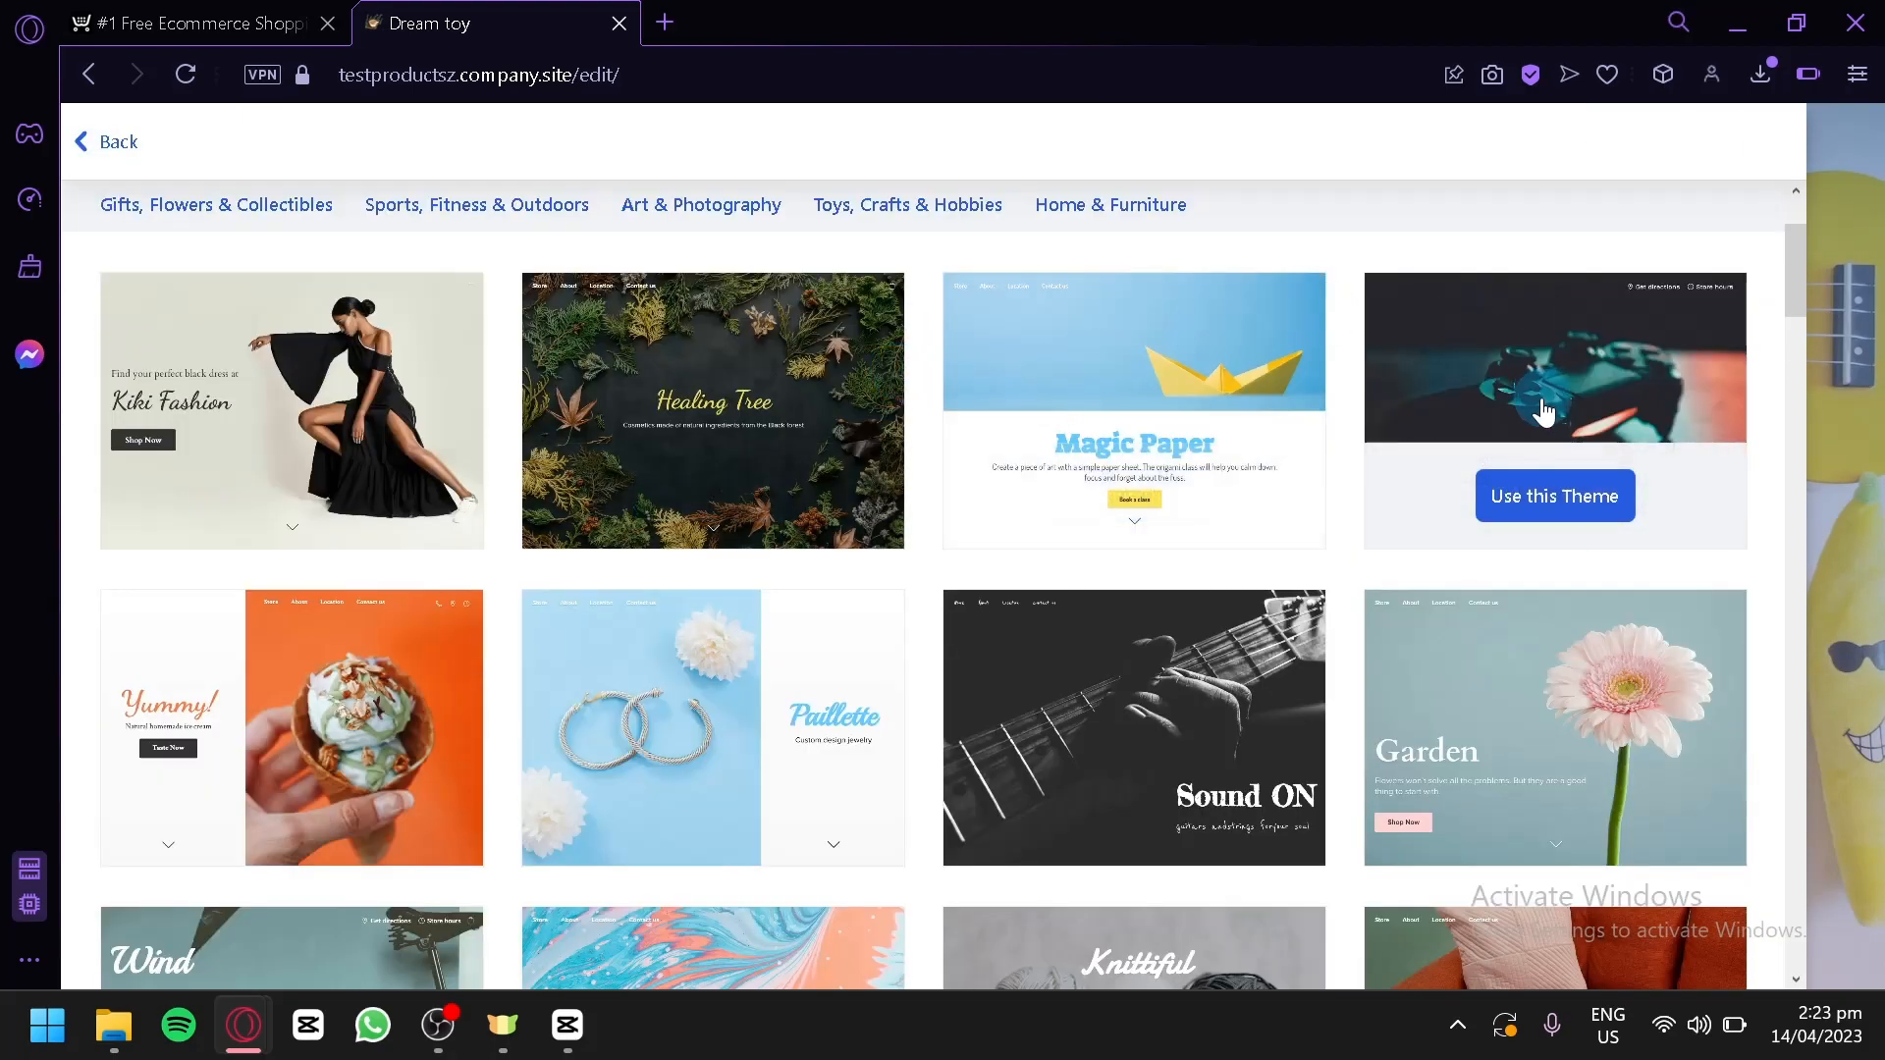
scroll(884, 471, "down", 8)
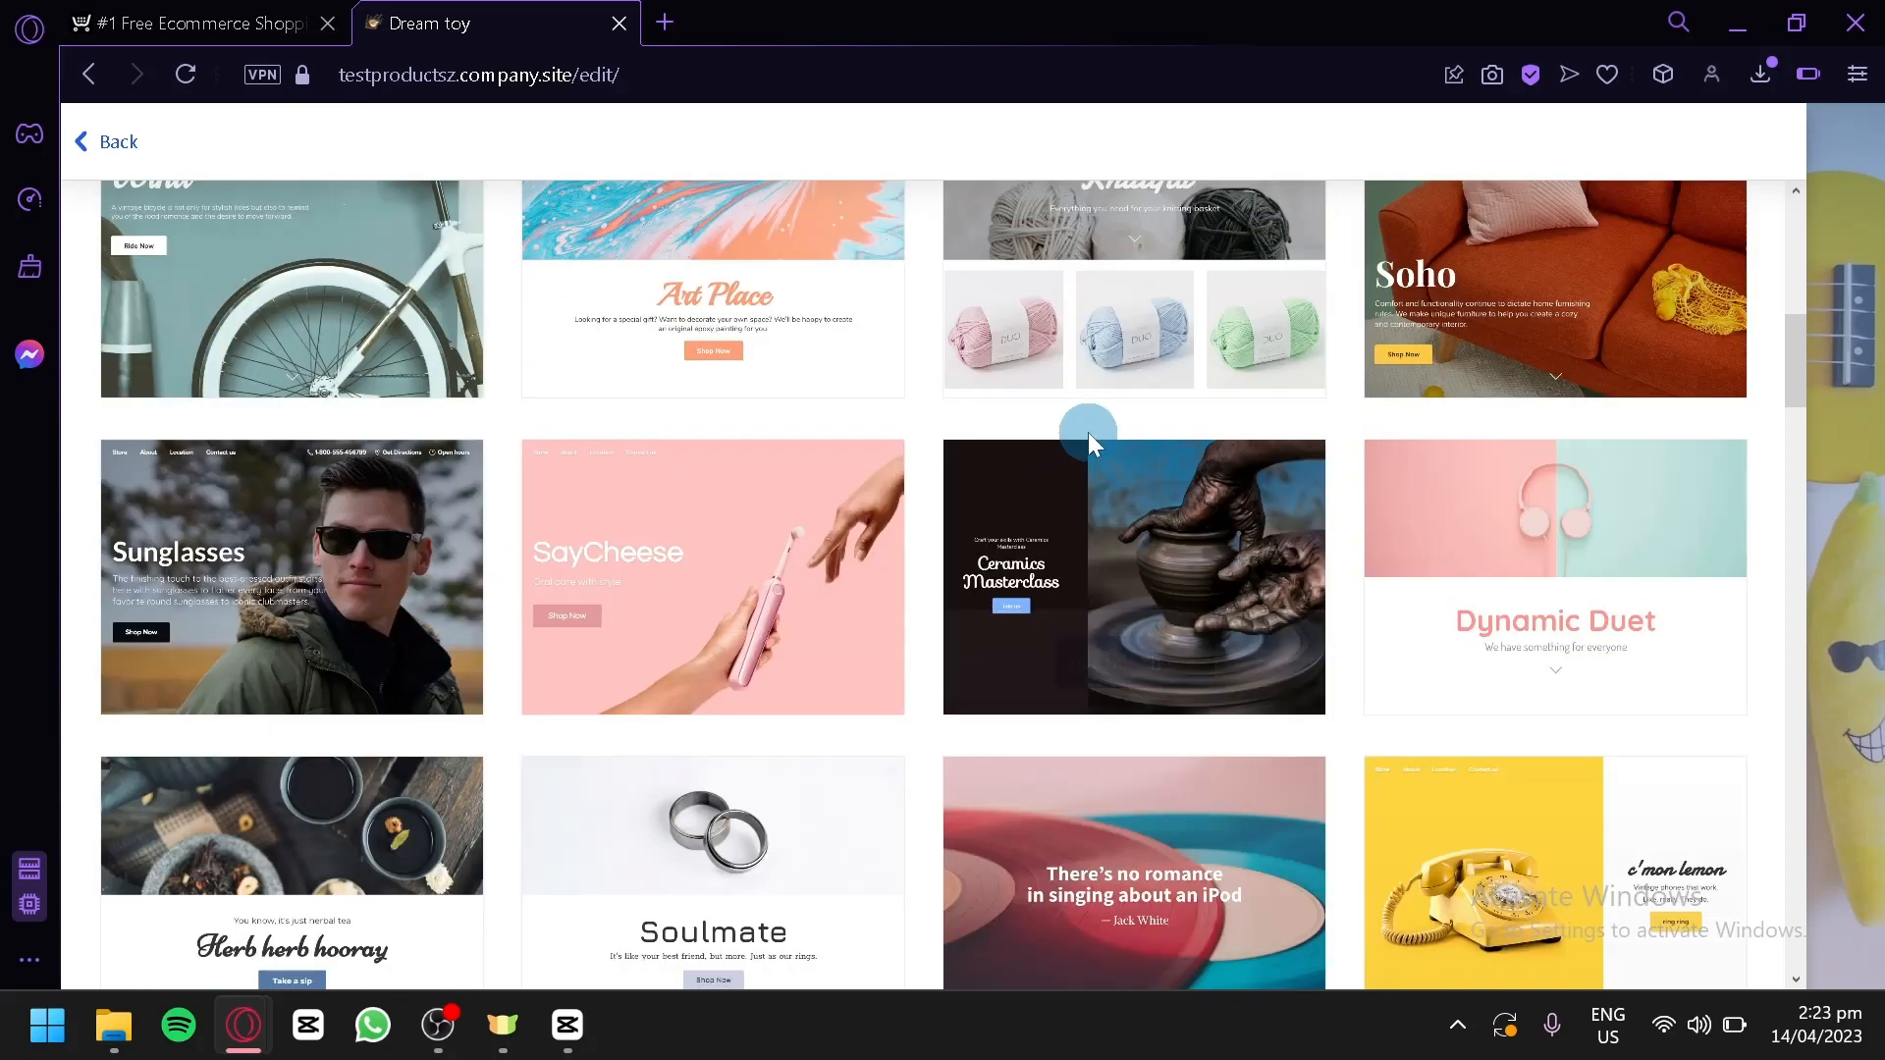
scroll(1314, 648, "down", 4)
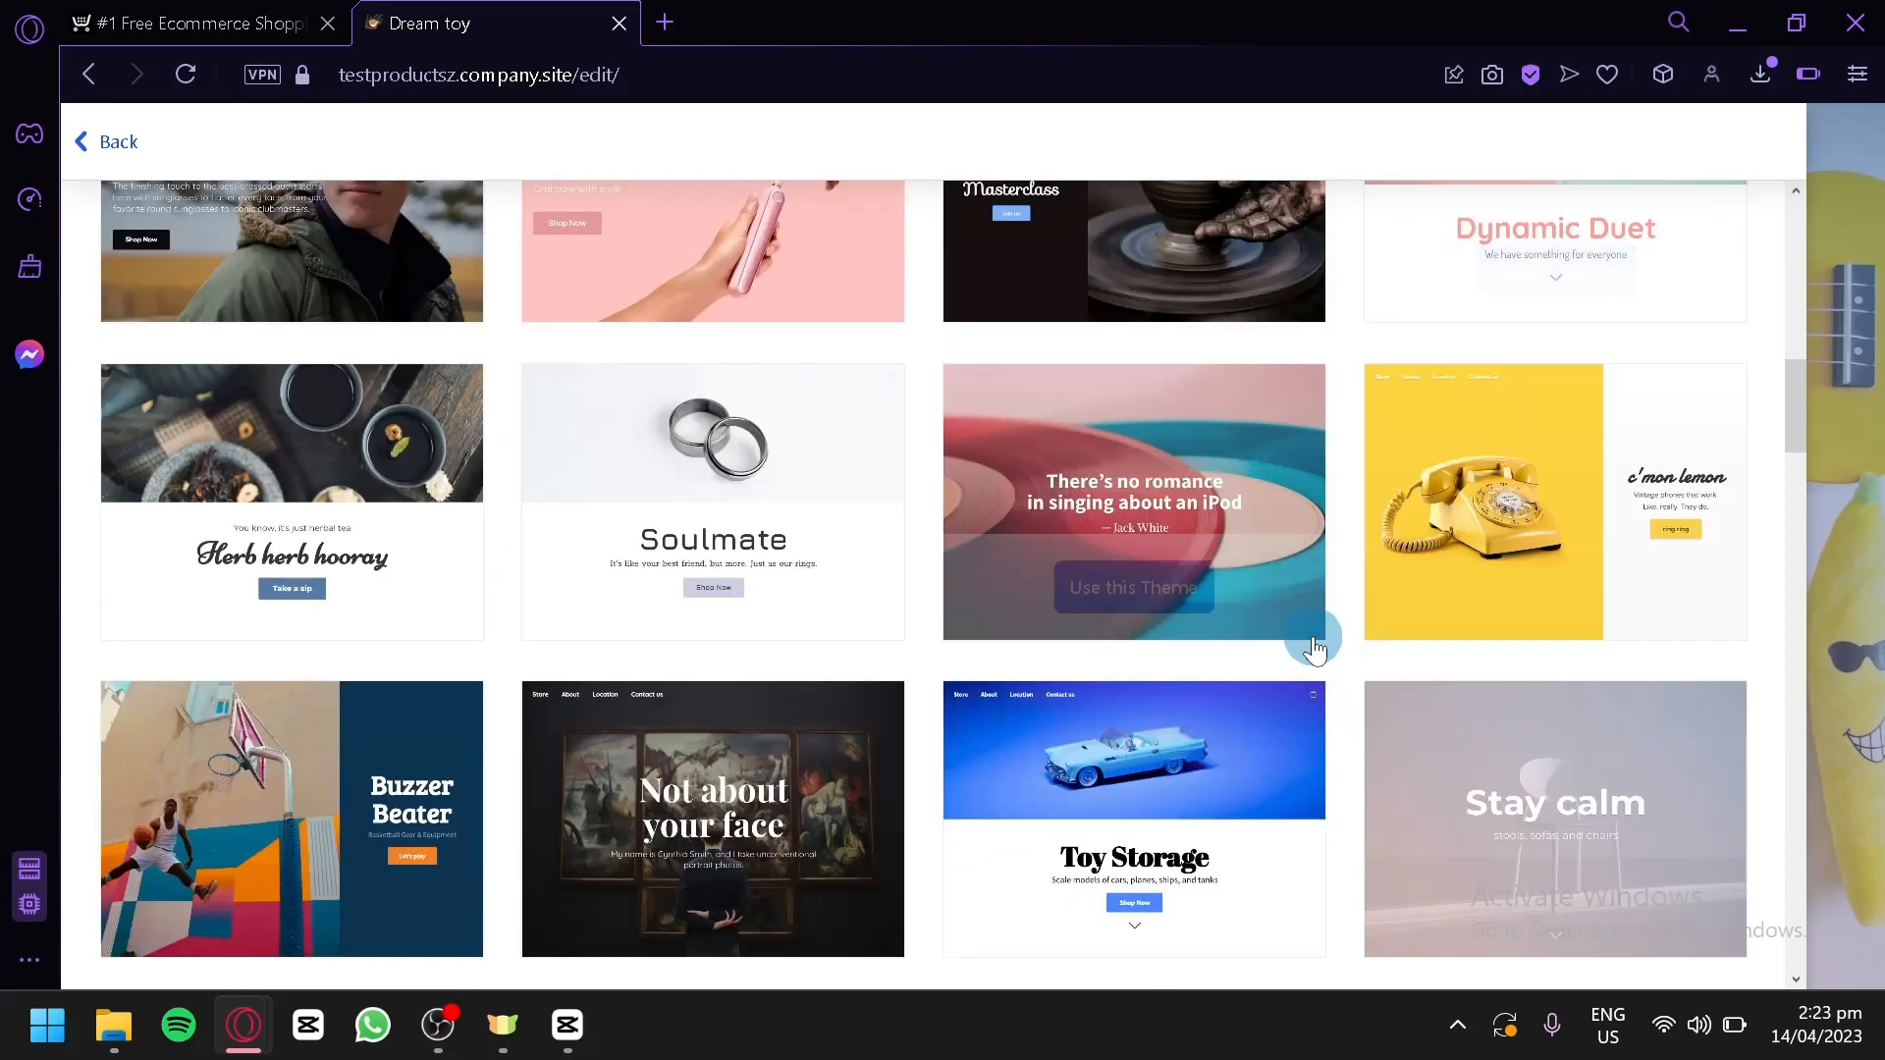
scroll(1313, 648, "down", 8)
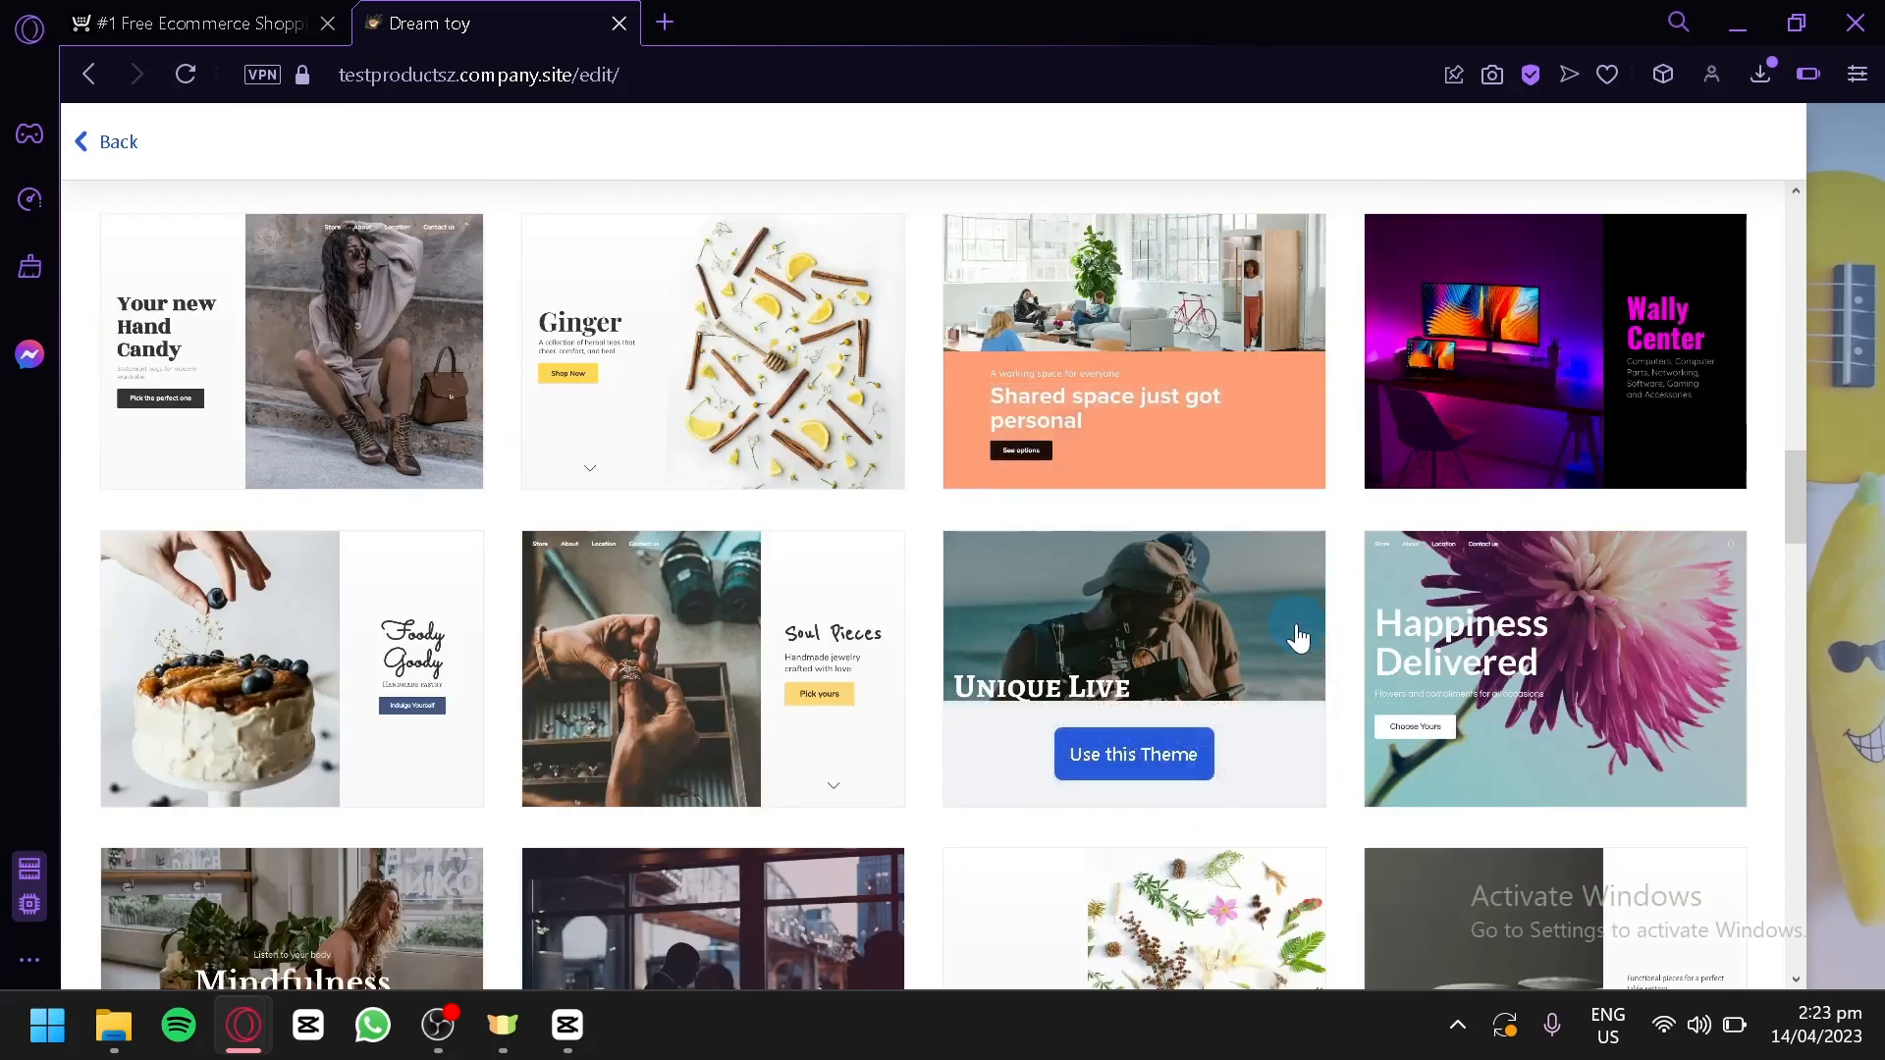
scroll(1298, 639, "up", 6)
scroll(1304, 639, "down", 4)
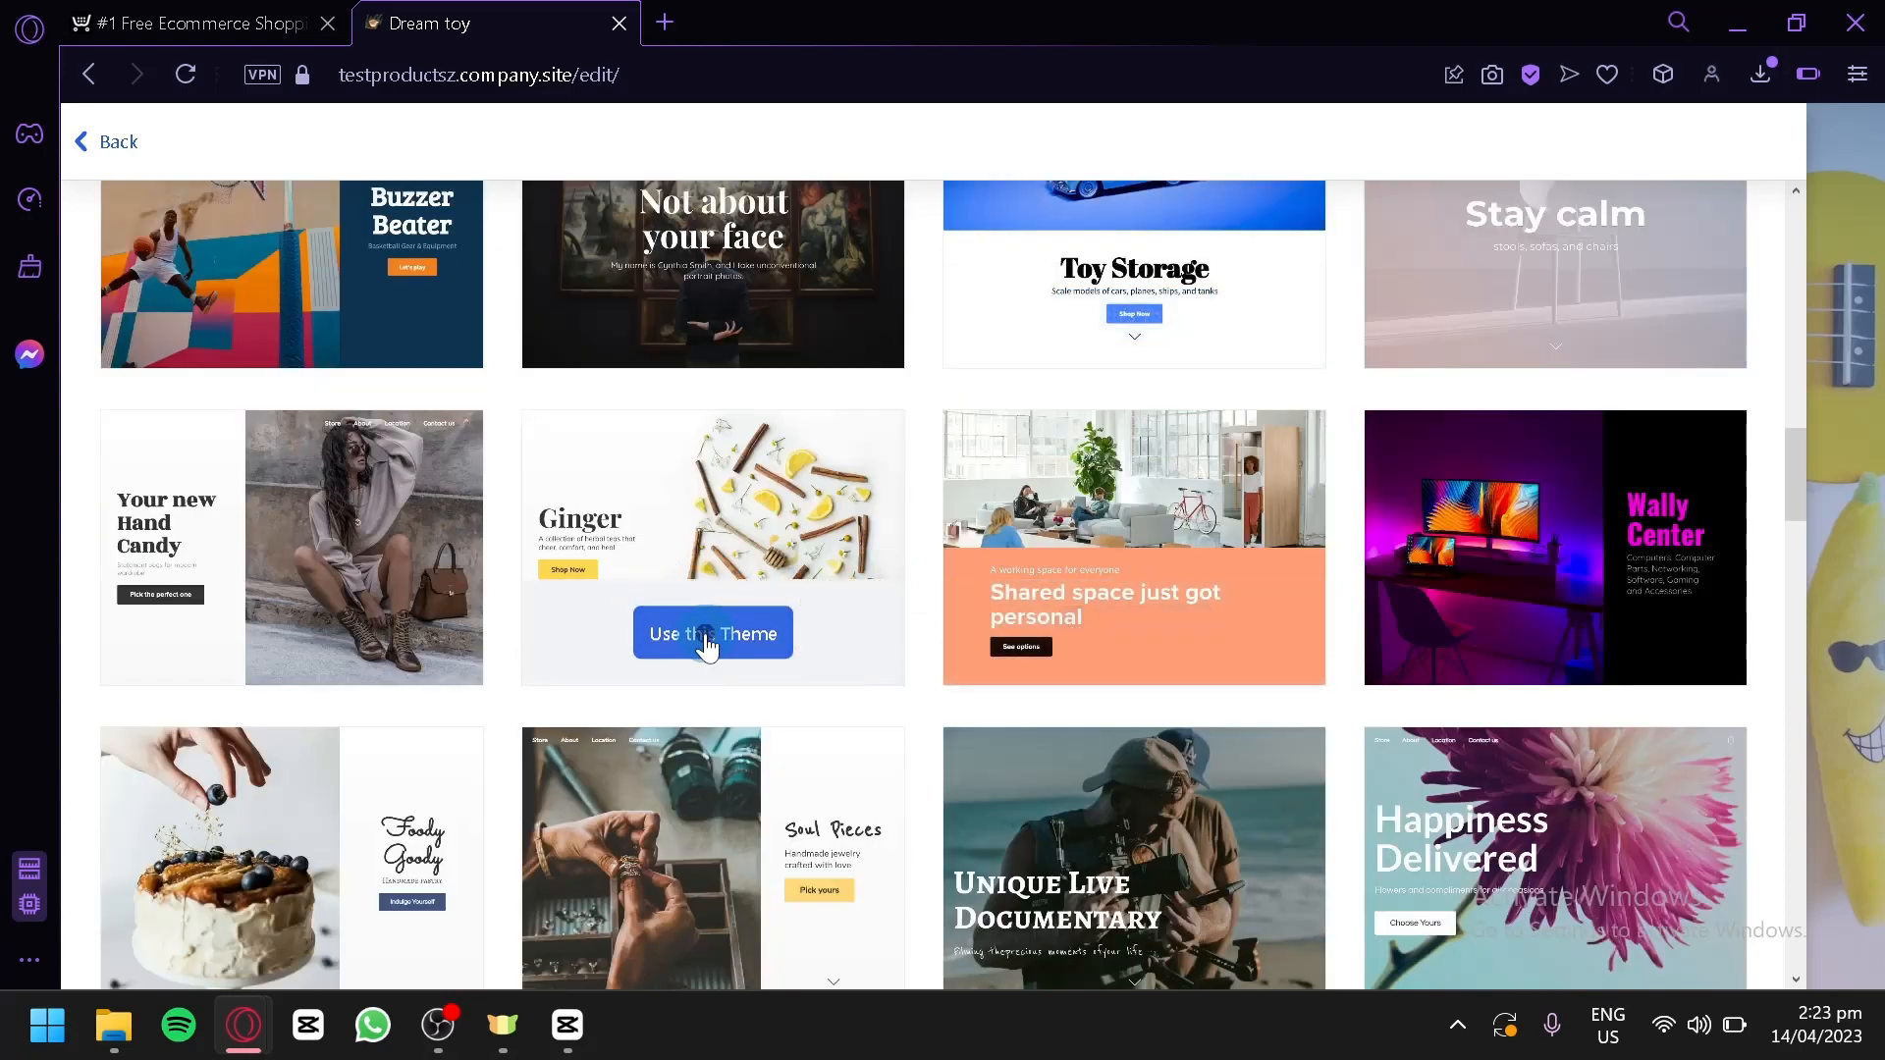
left_click(707, 636)
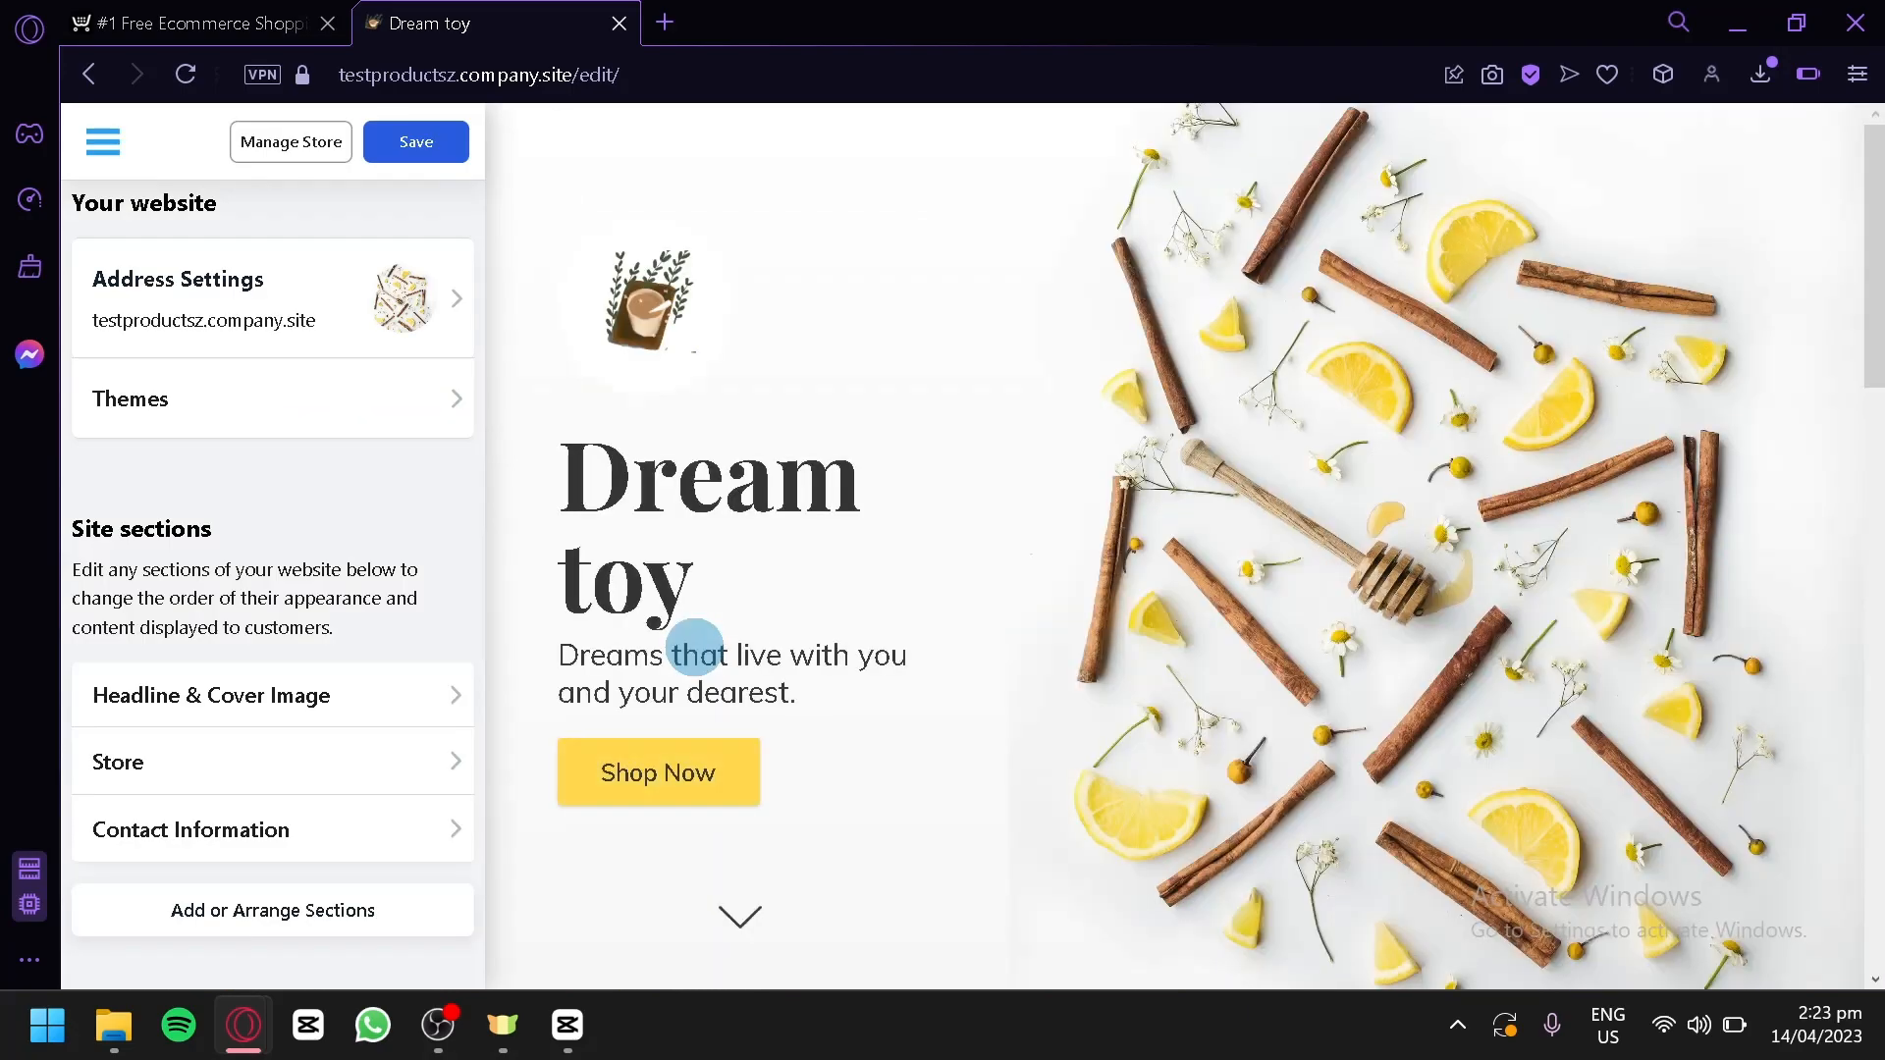
- Examine the site preview with the Ginger theme, from the cover down to the product listing and page footer
scroll(1178, 442, "down", 2)
scroll(1251, 550, "up", 2)
scroll(1252, 550, "down", 12)
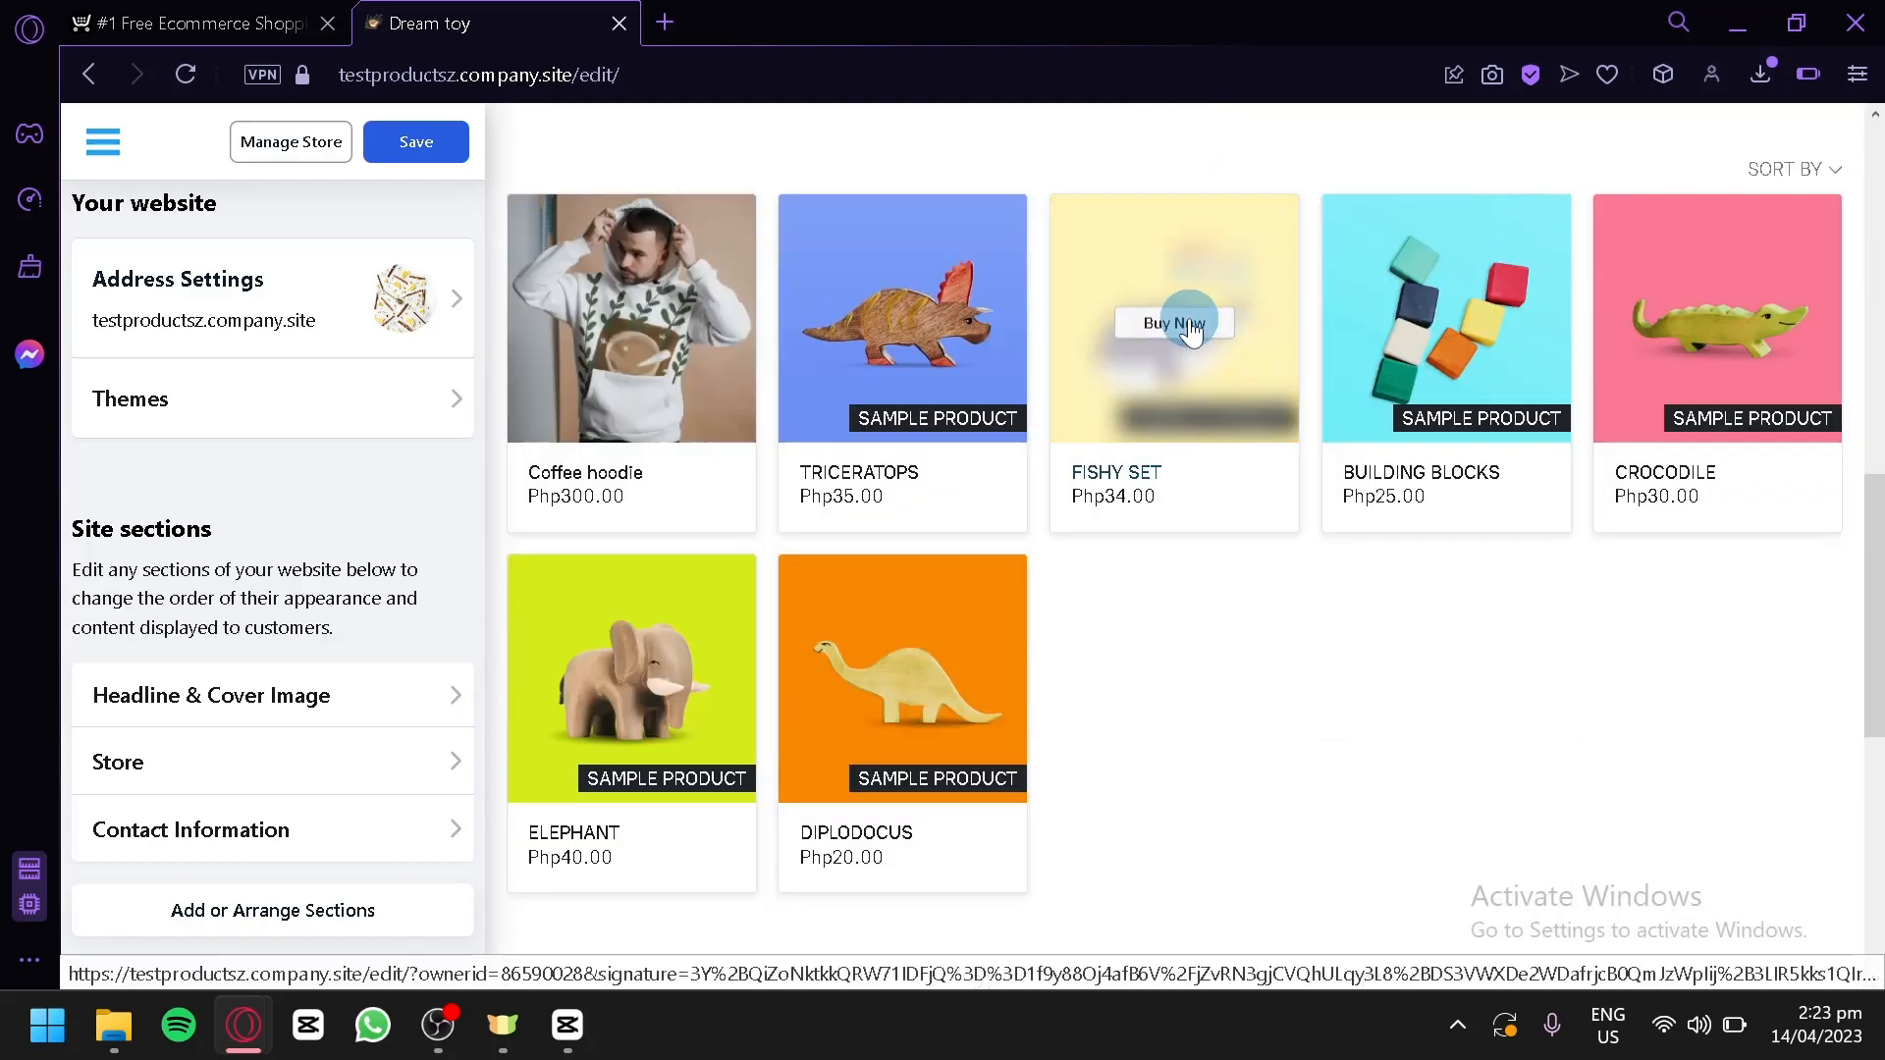
scroll(901, 249, "up", 12)
scroll(968, 433, "down", 14)
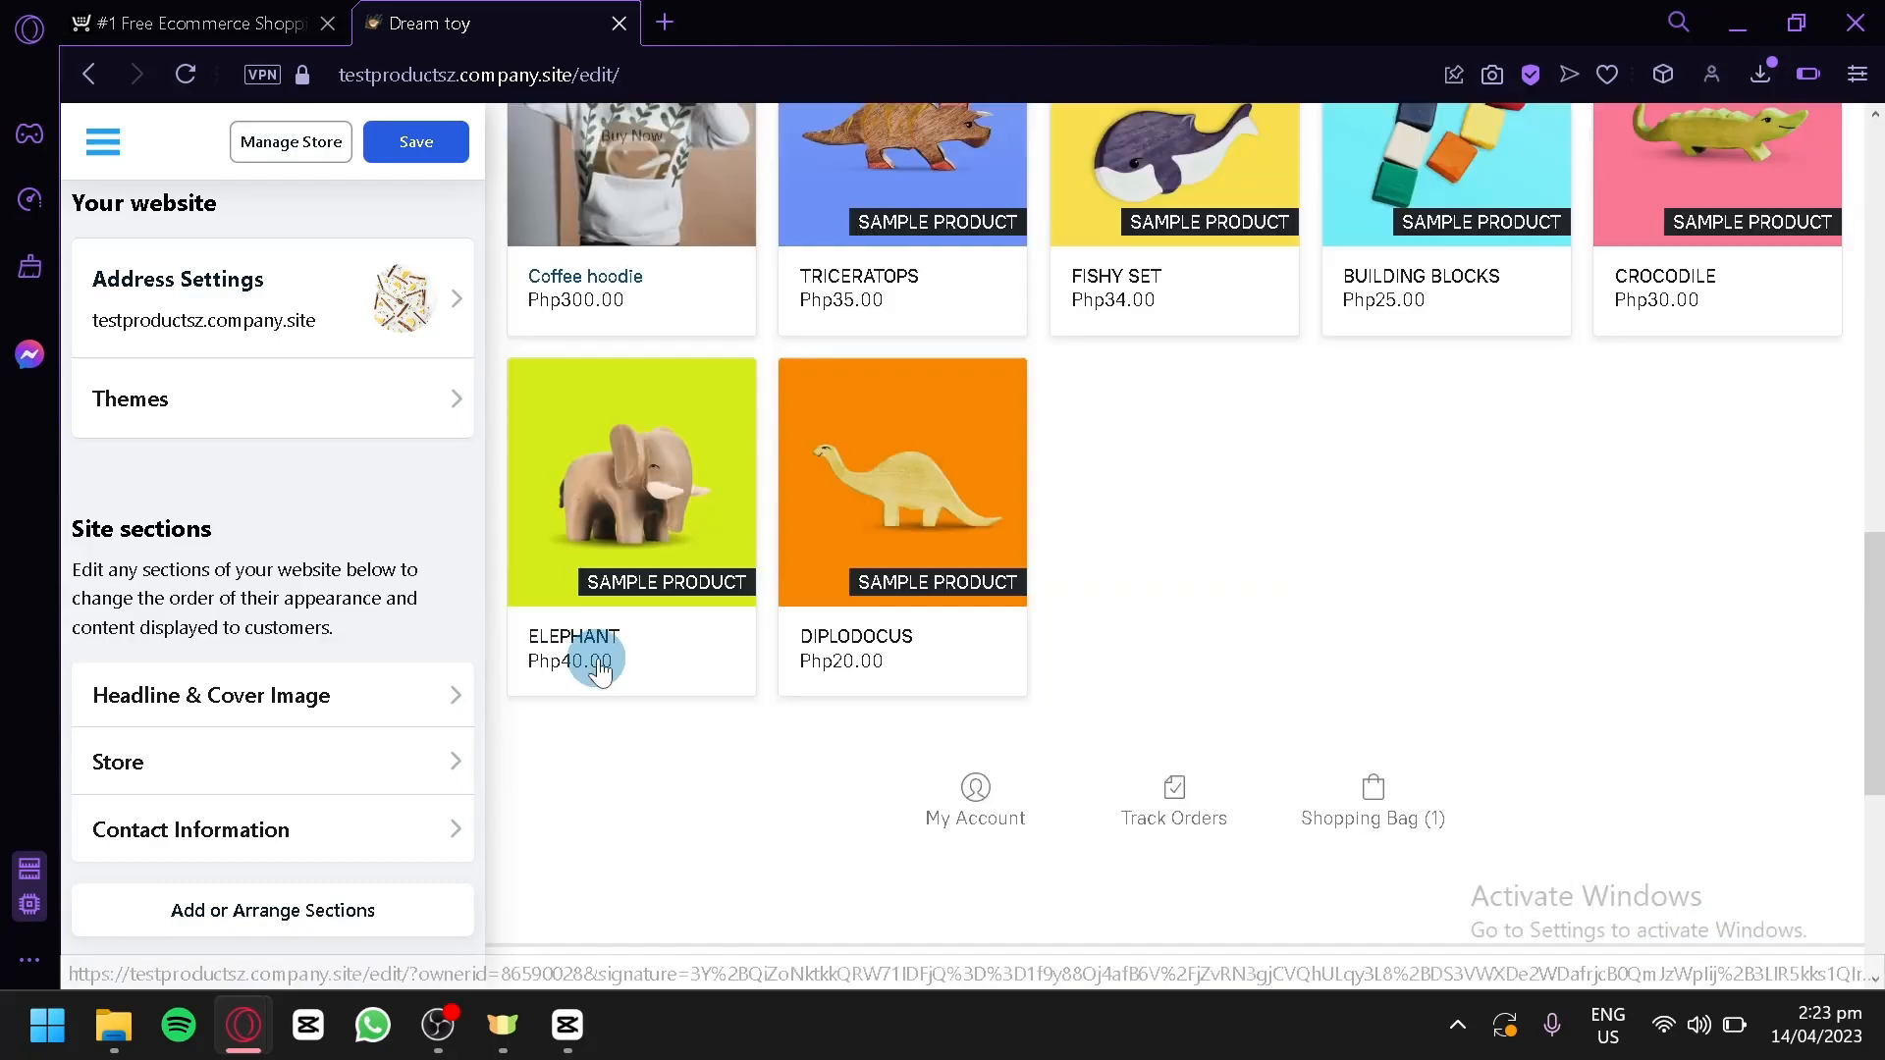
scroll(884, 467, "up", 2)
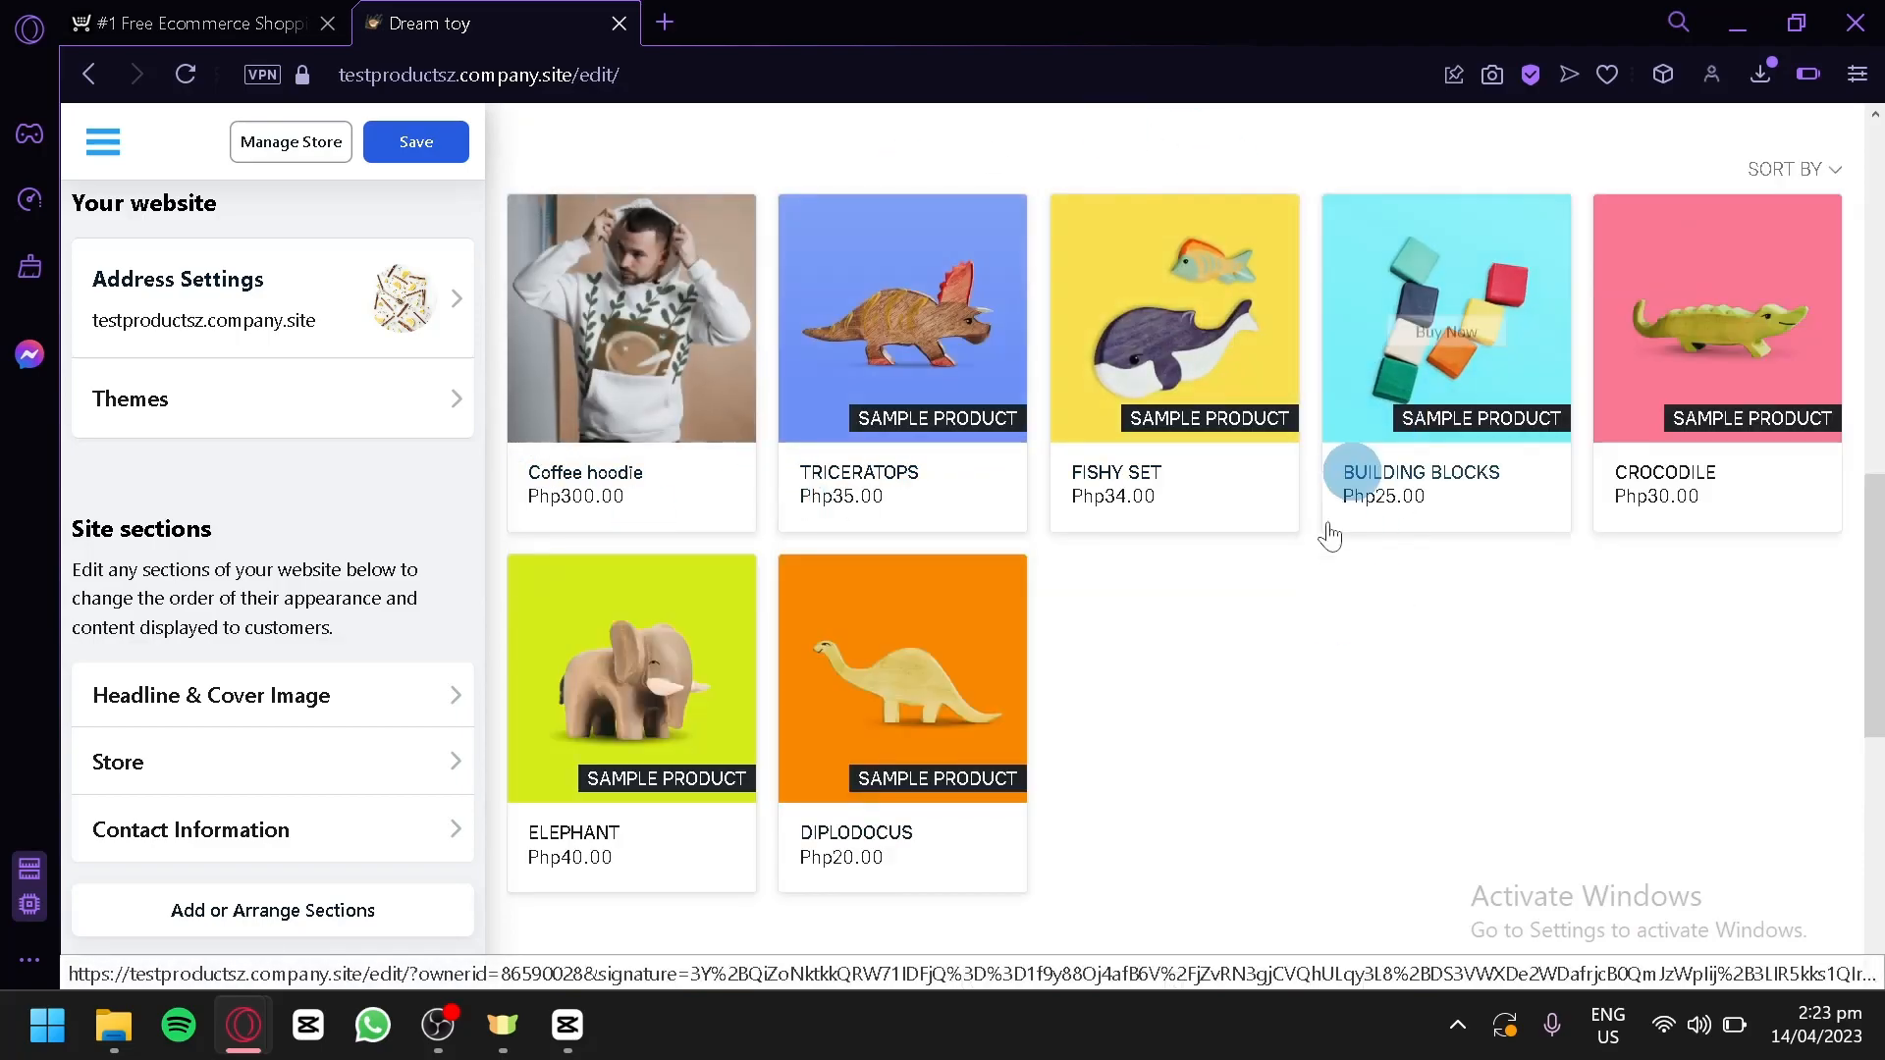
scroll(1277, 589, "down", 5)
scroll(1247, 599, "up", 15)
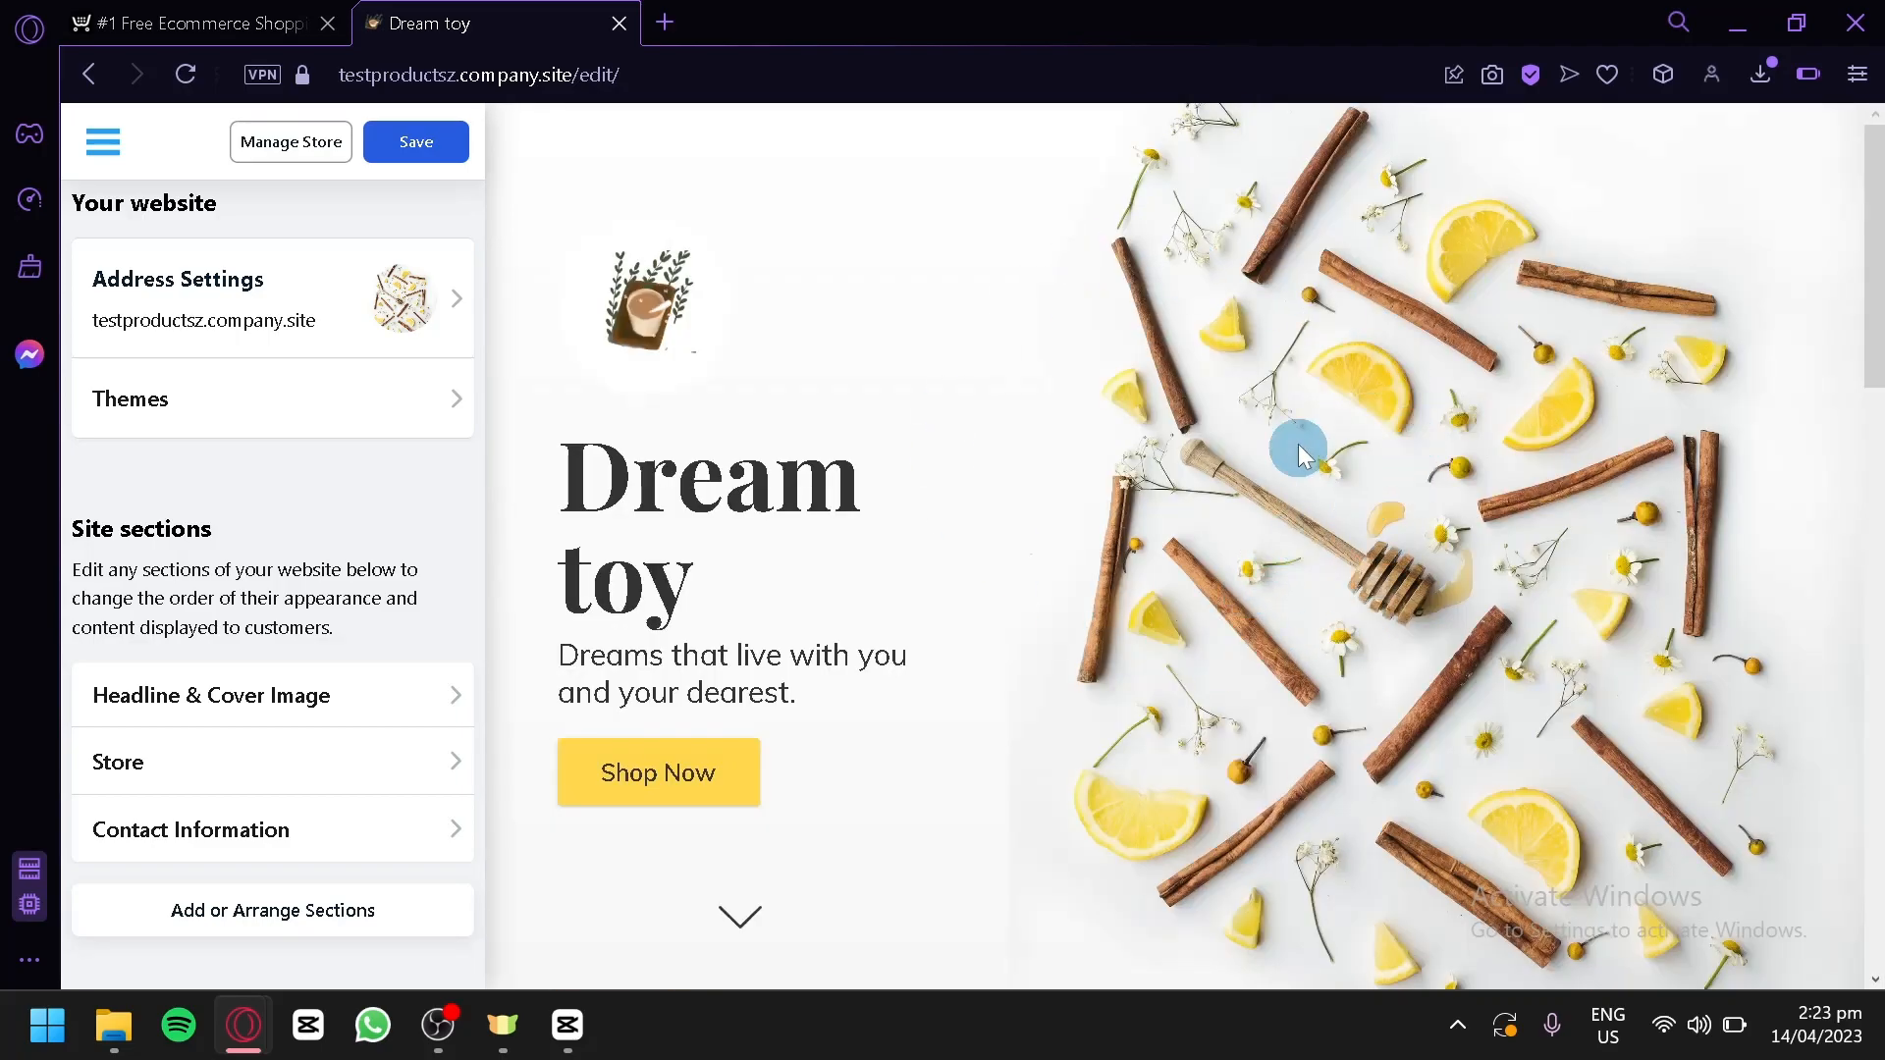
scroll(1296, 447, "down", 5)
scroll(1080, 657, "up", 5)
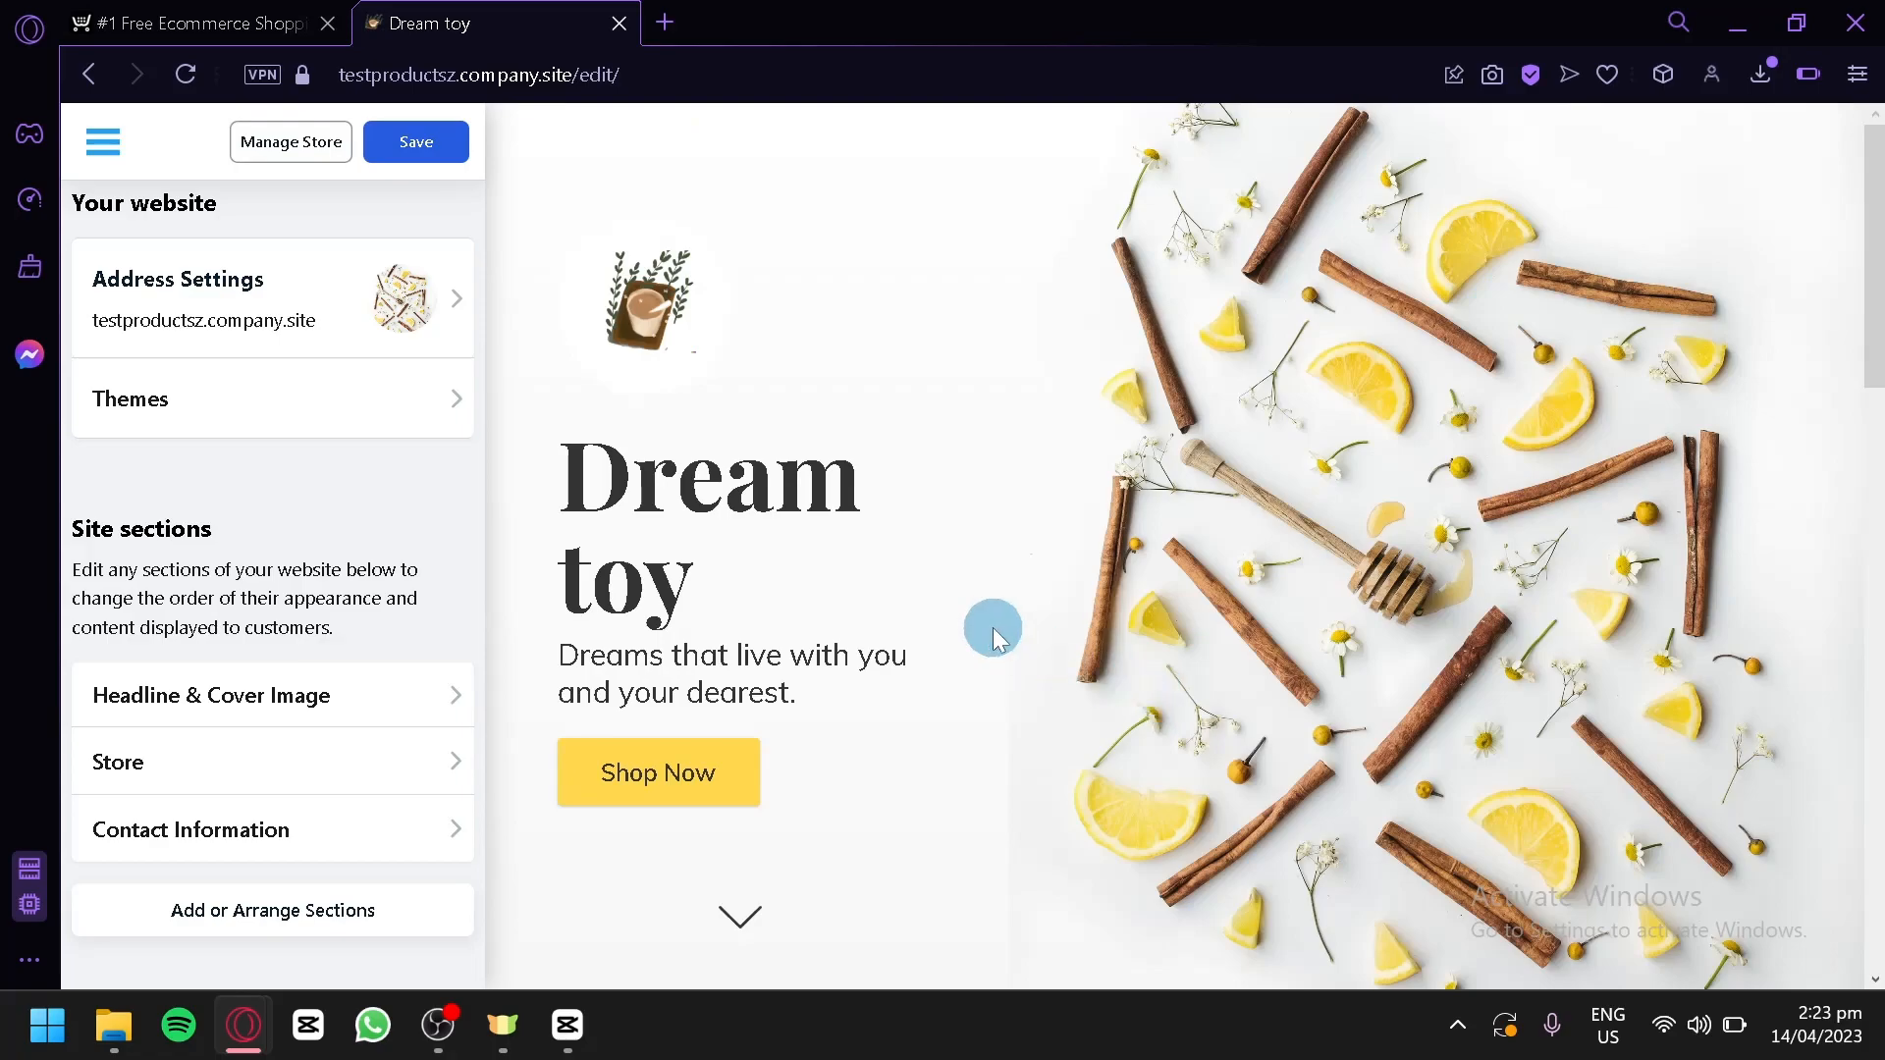
- Look through the website address settings, including the free subdomain, own domain and store name options, and return to the site sections
left_click(405, 305)
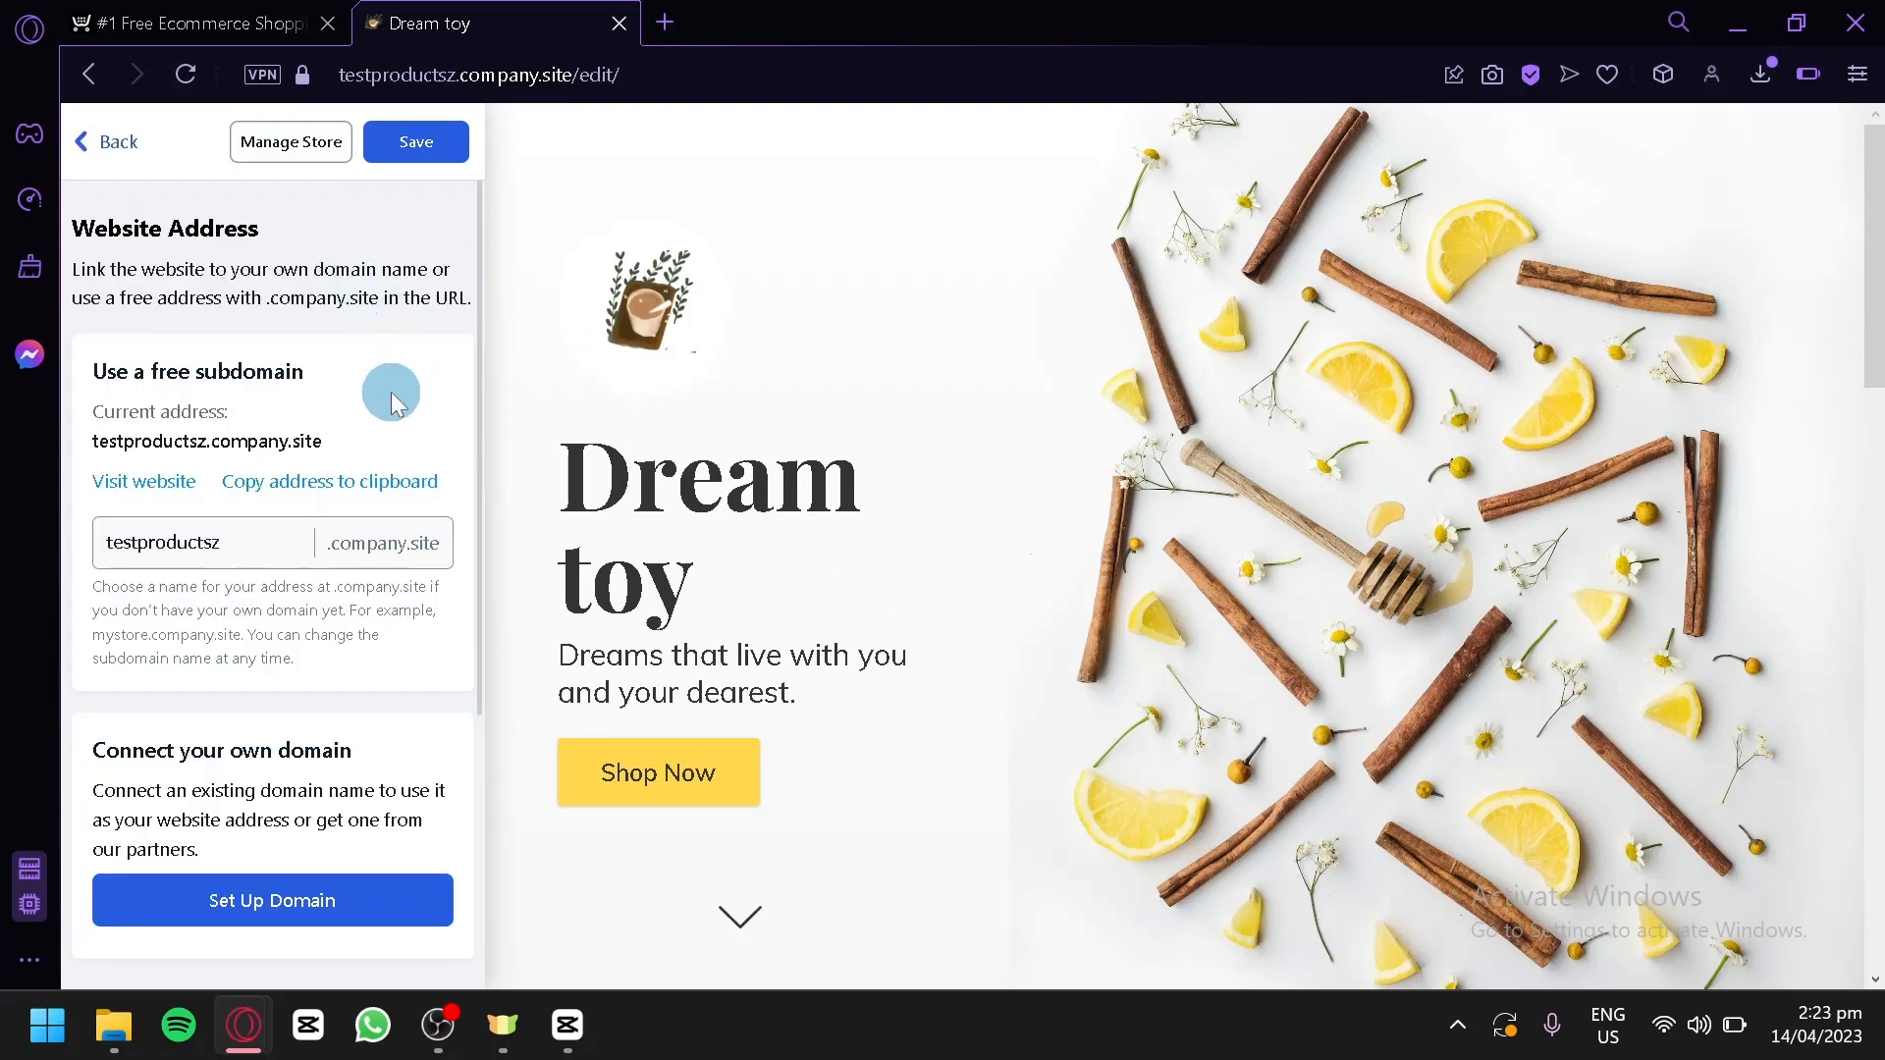
scroll(391, 392, "down", 4)
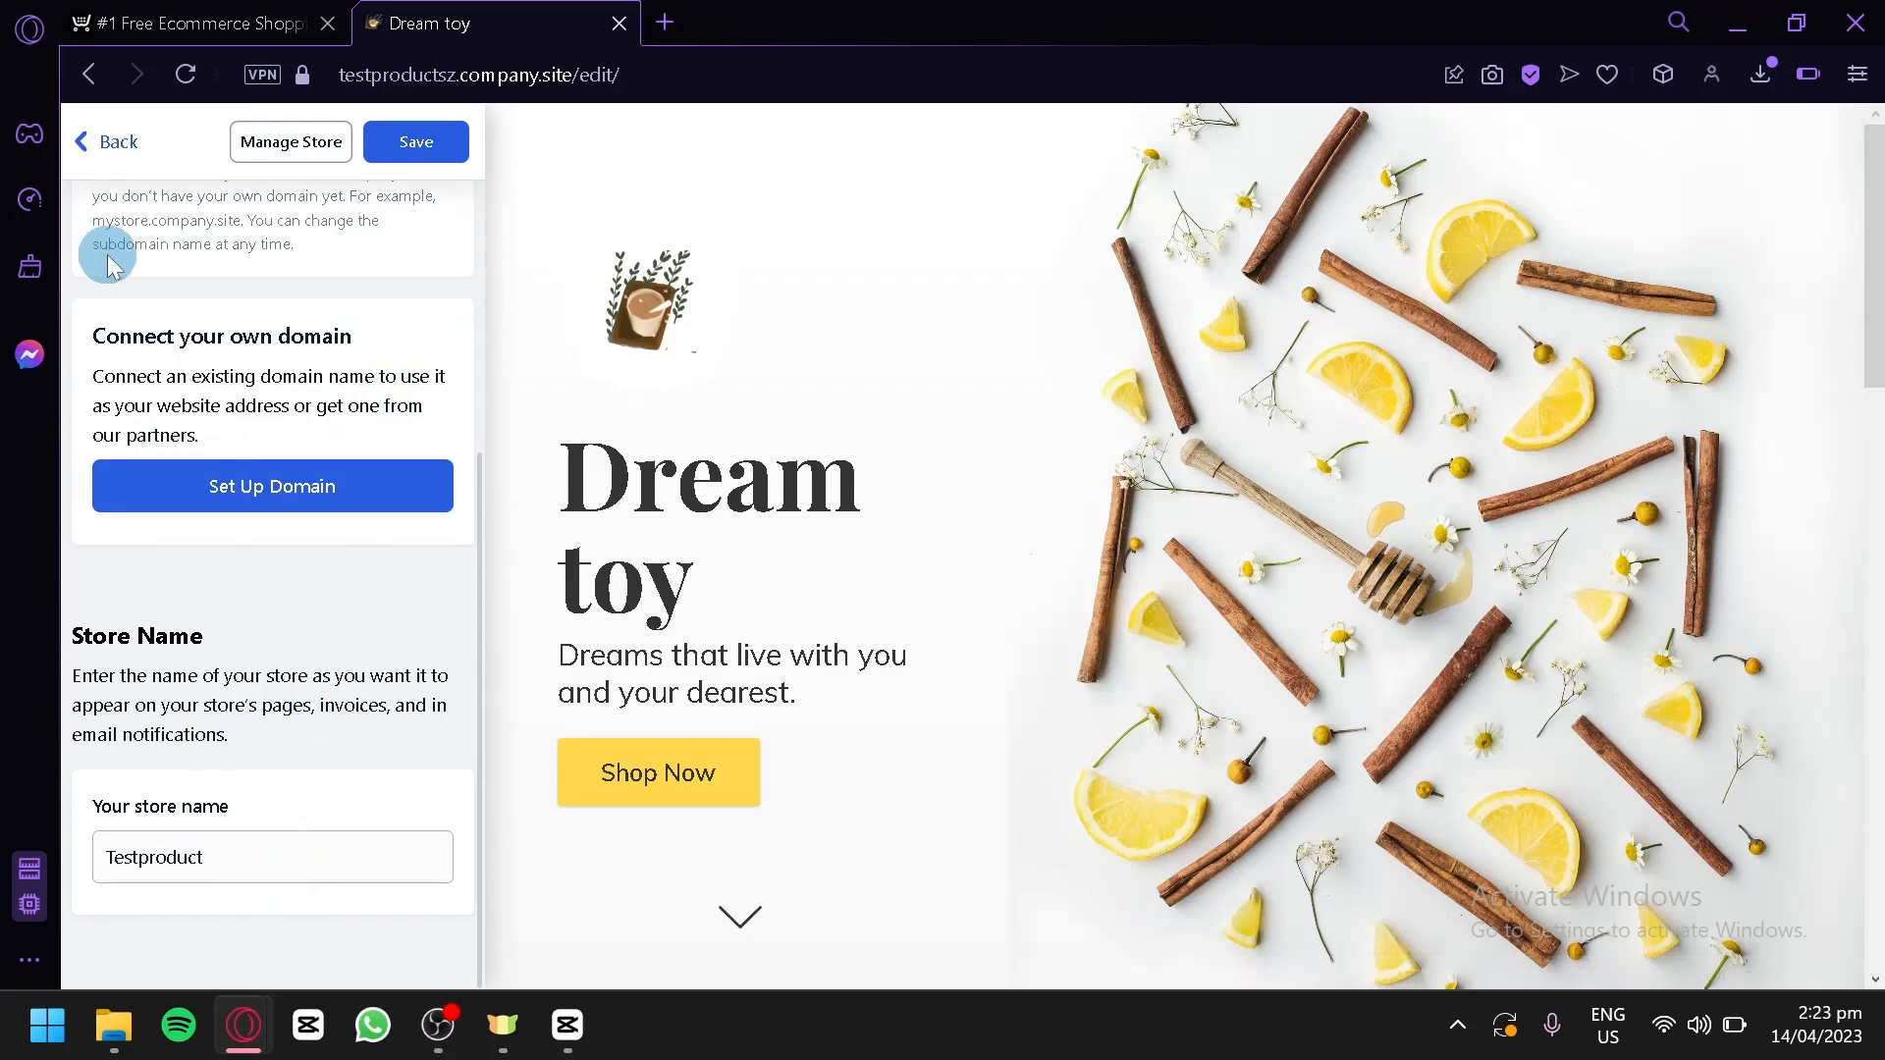
left_click(86, 143)
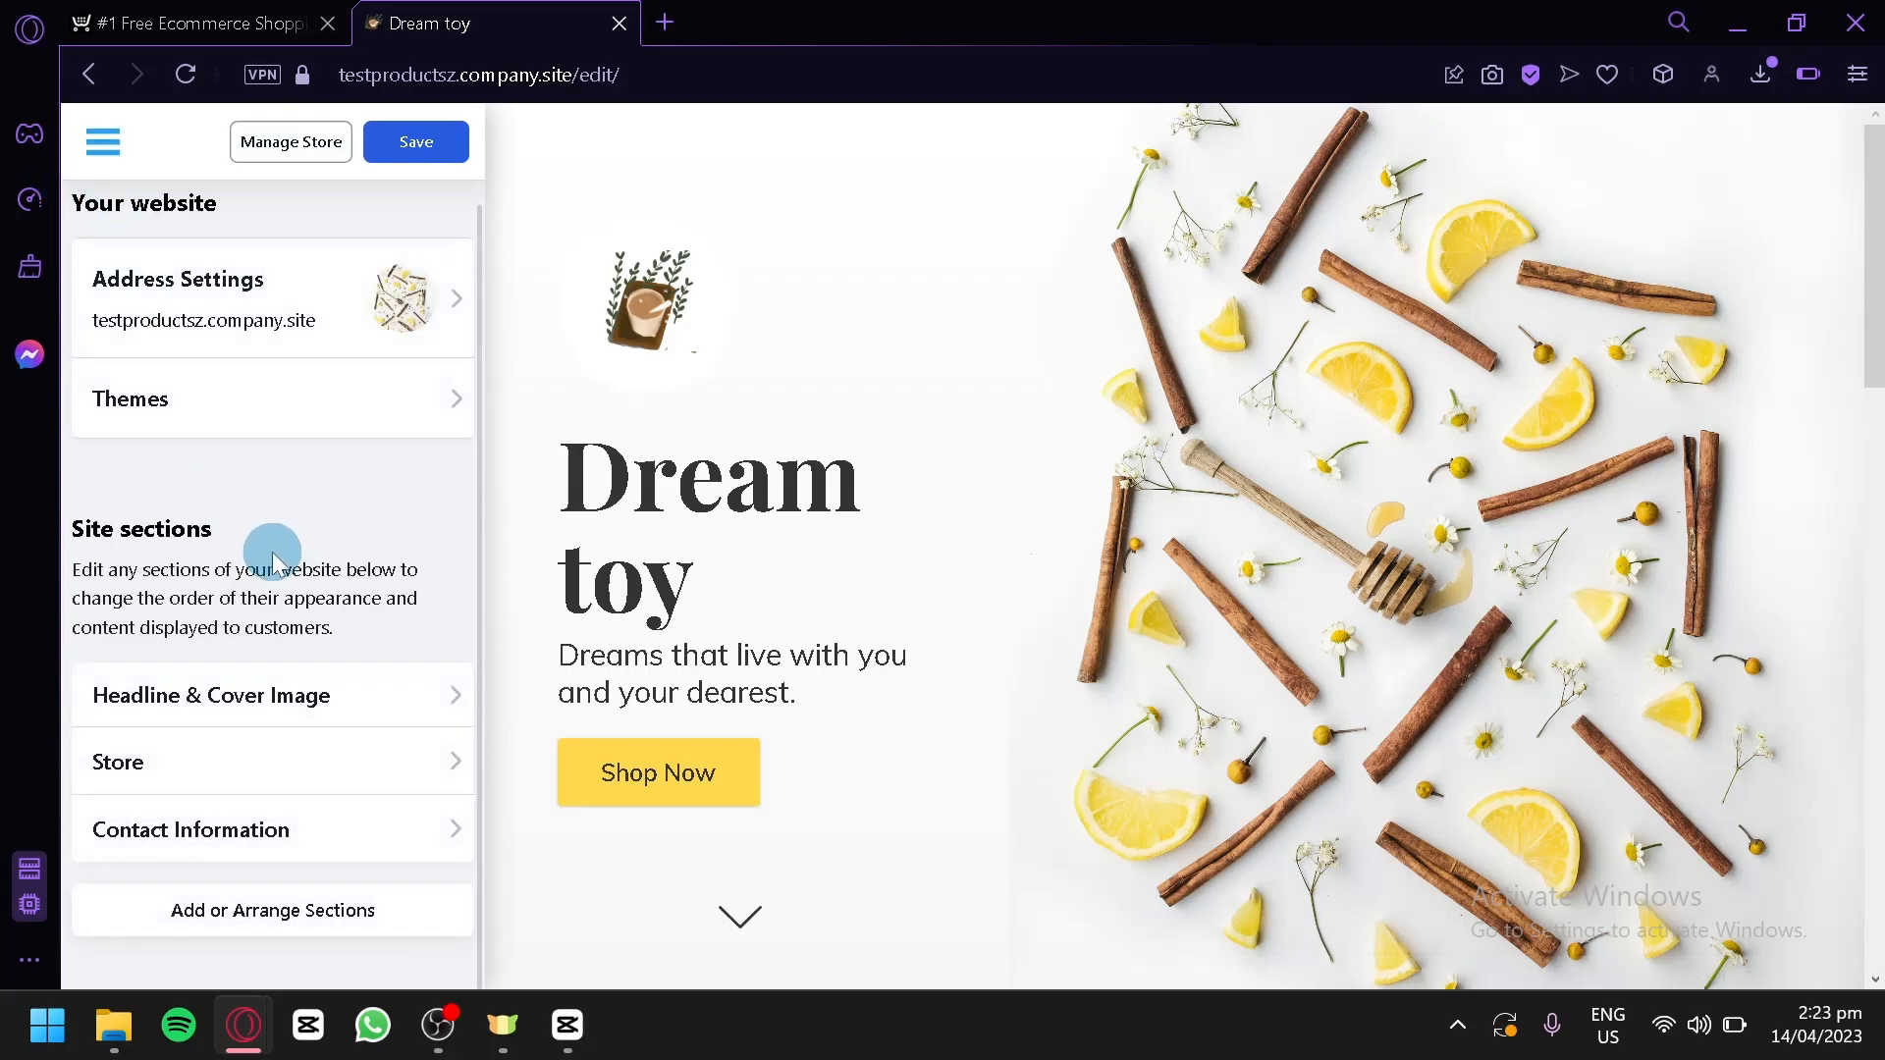
- Change the headline in the Headline & Cover Image section to "Toy heaven"
left_click(311, 684)
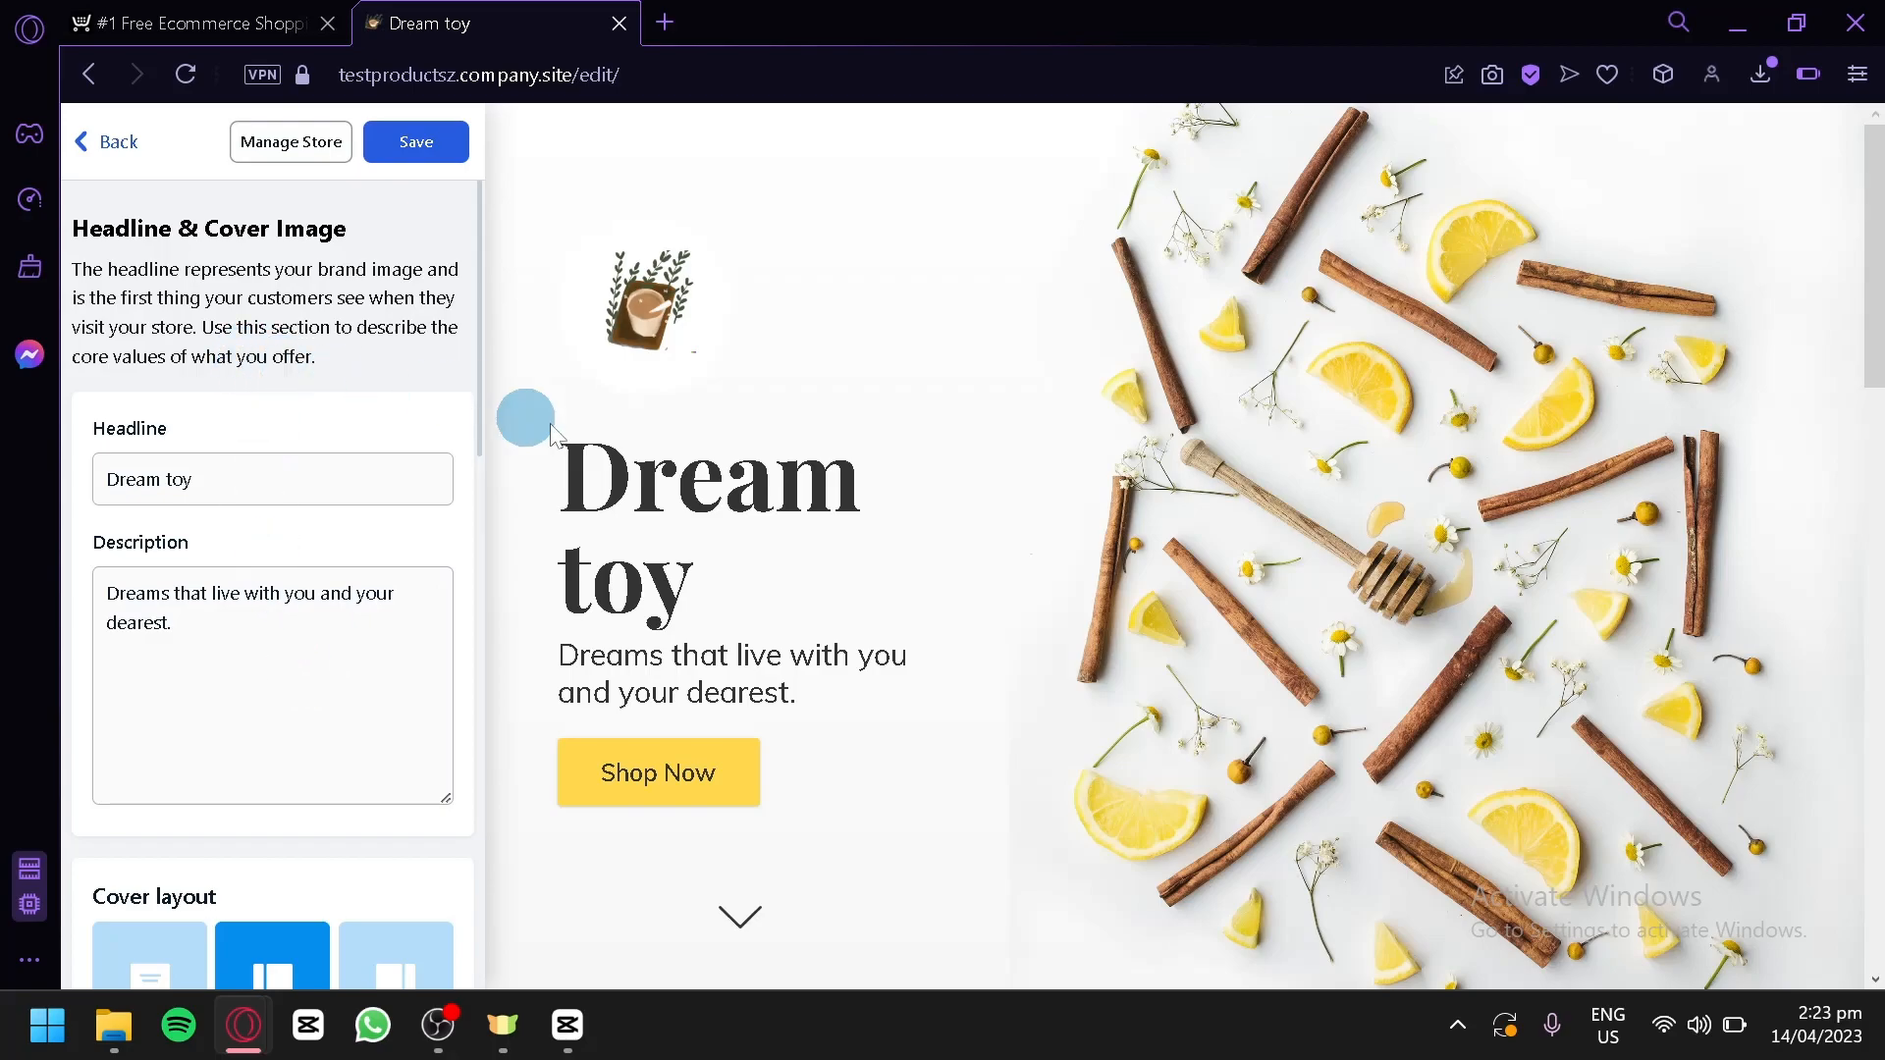
left_click_drag(286, 488, 20, 466)
left_click(385, 495)
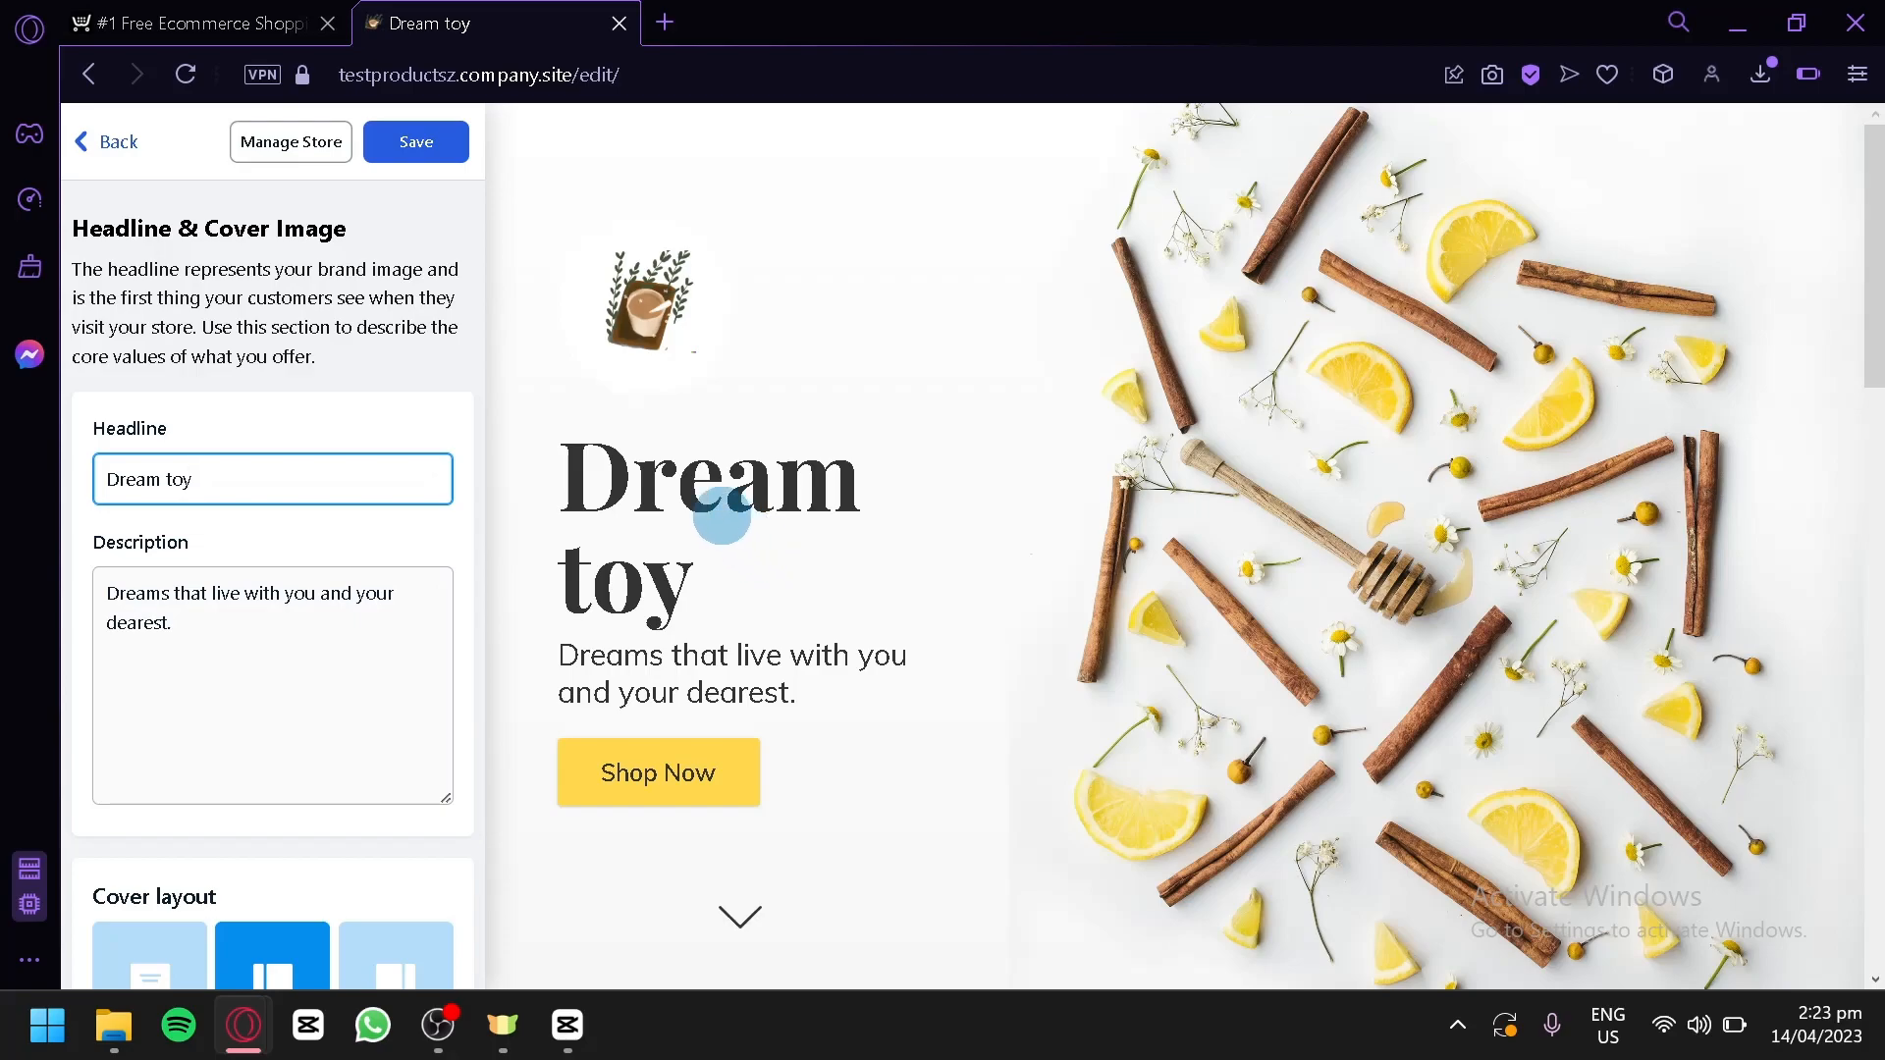
left_click_drag(286, 471, 113, 465)
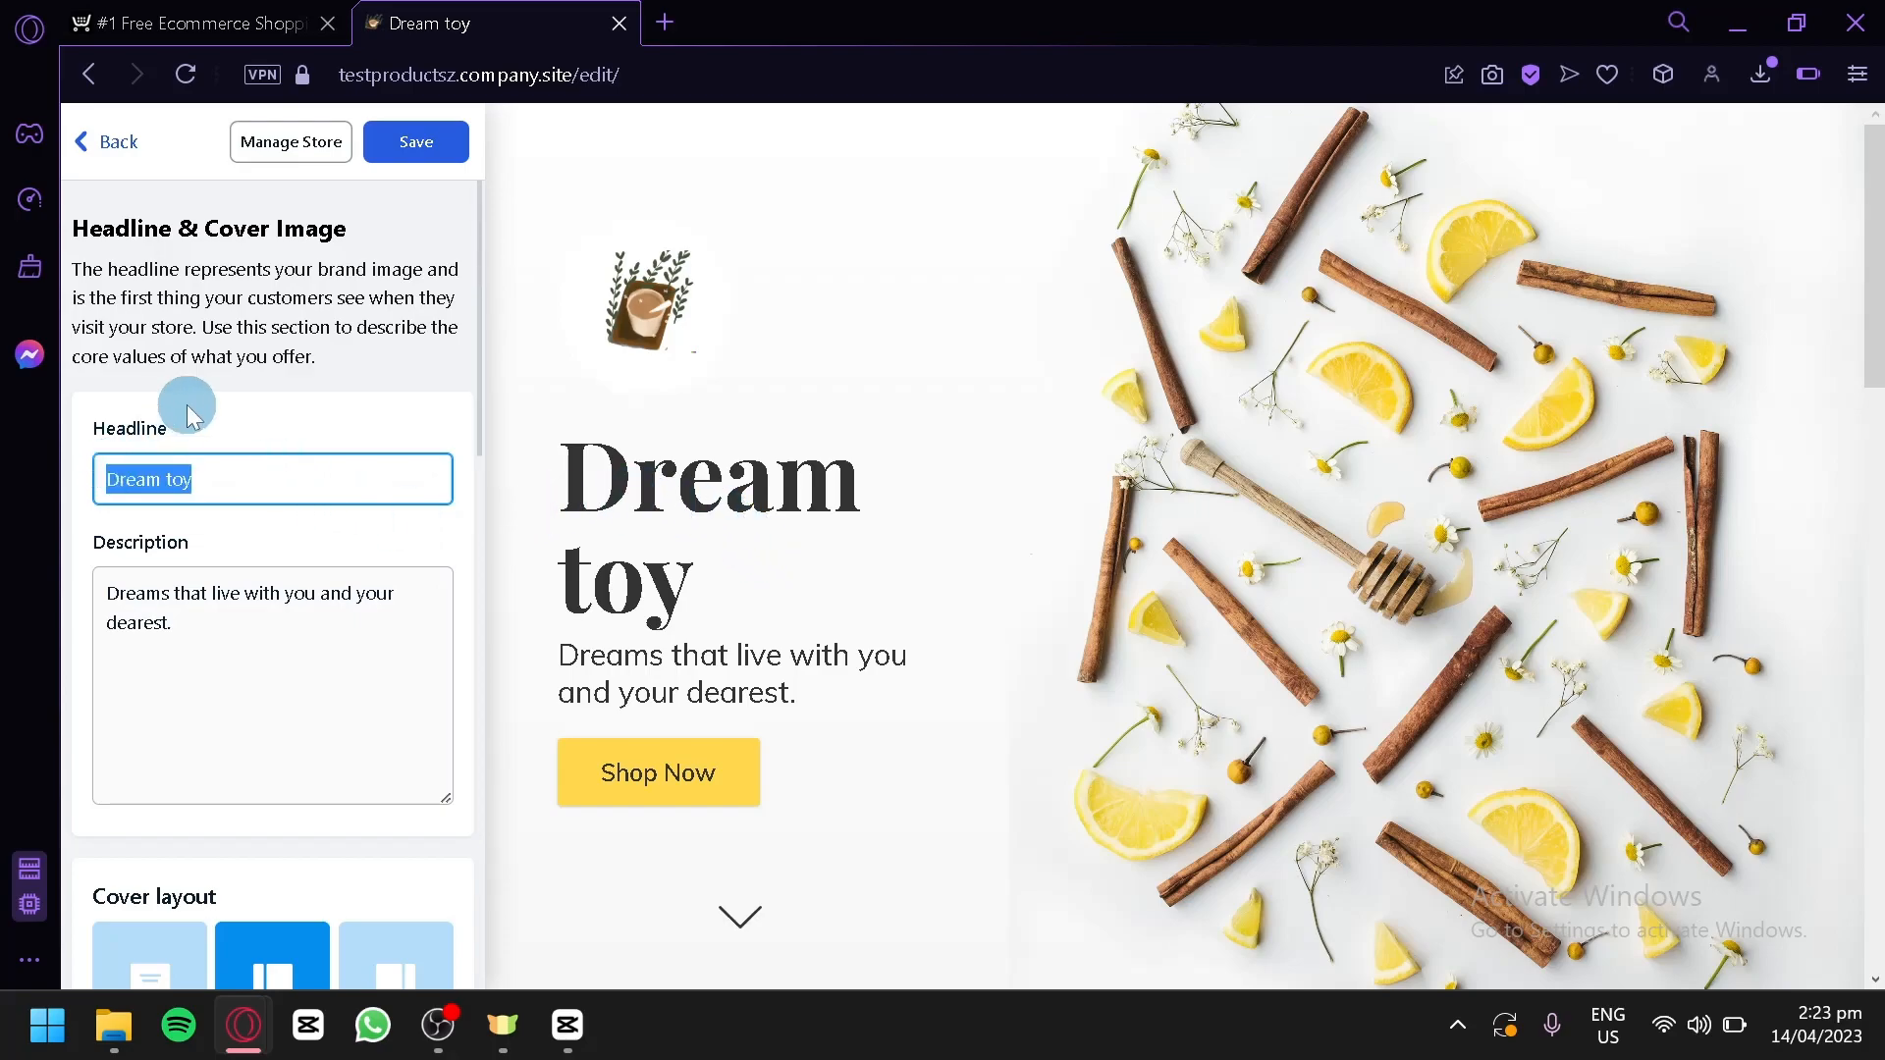
type("Toy heaven")
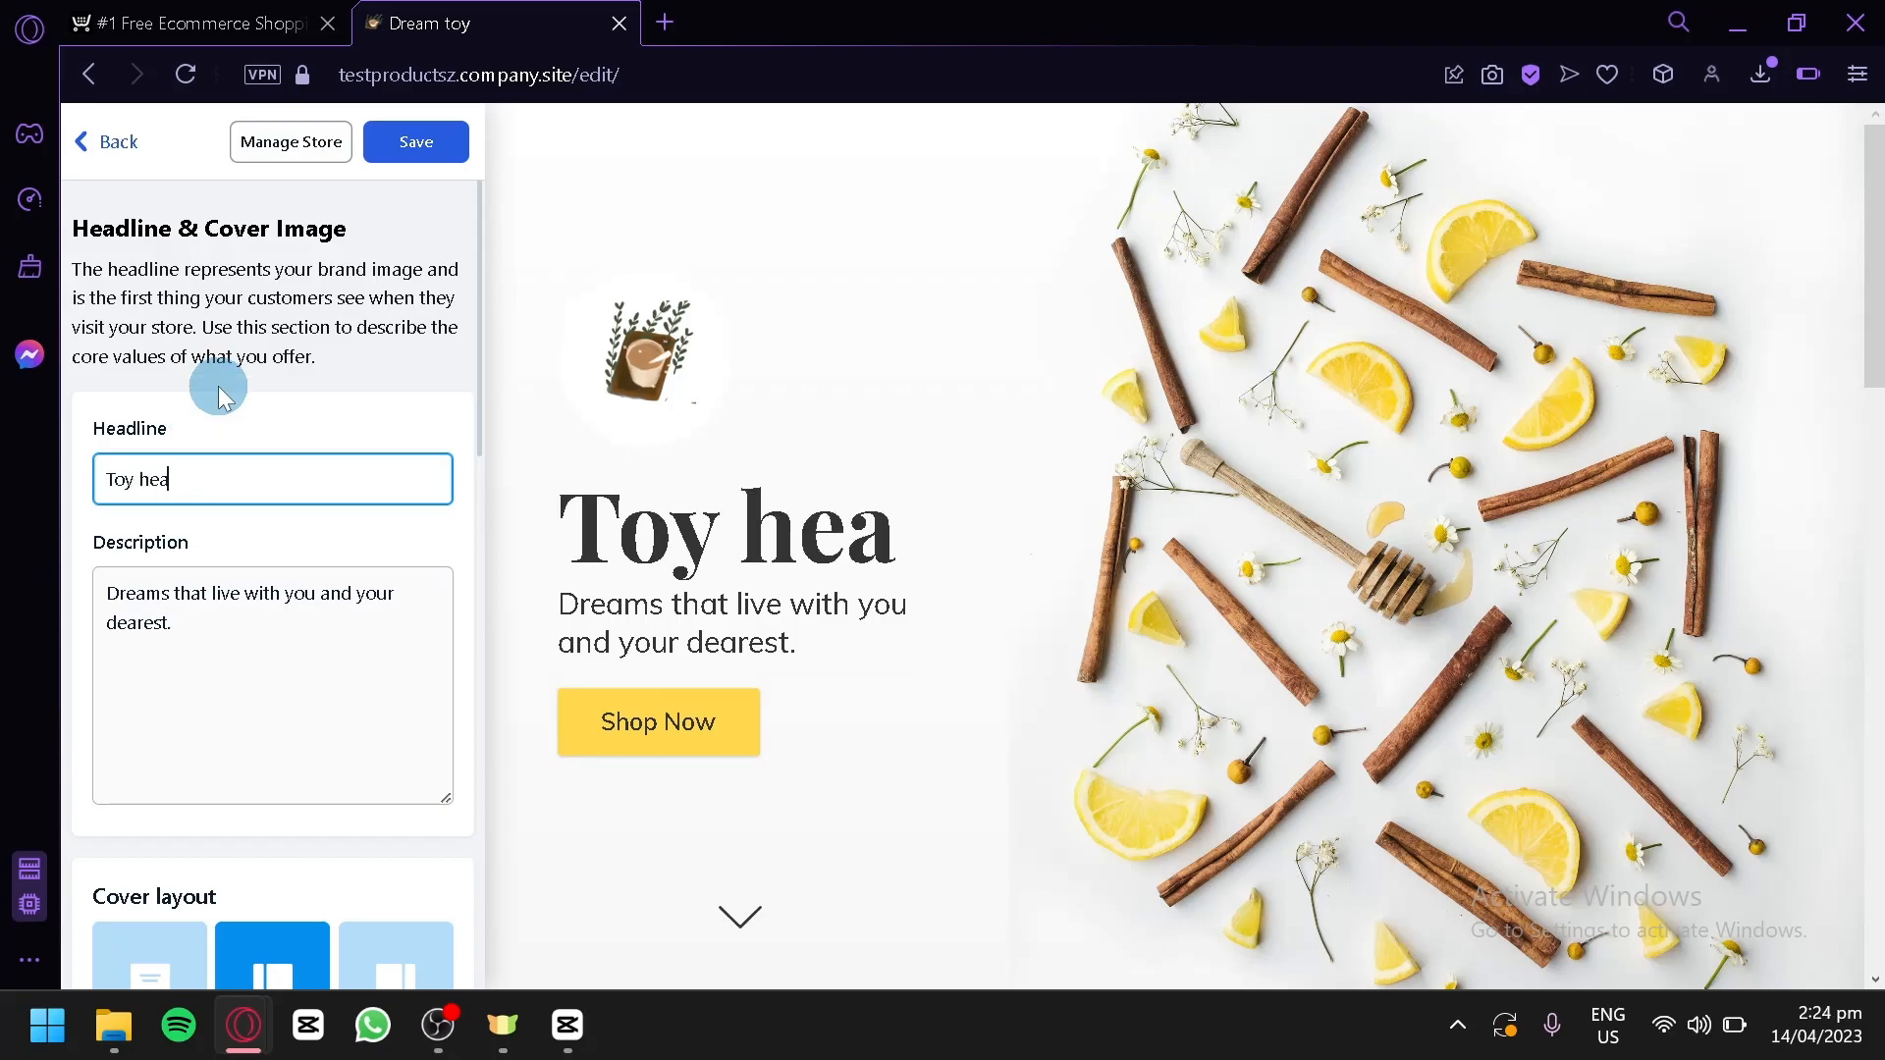
left_click_drag(314, 634, 82, 568)
left_click(197, 766)
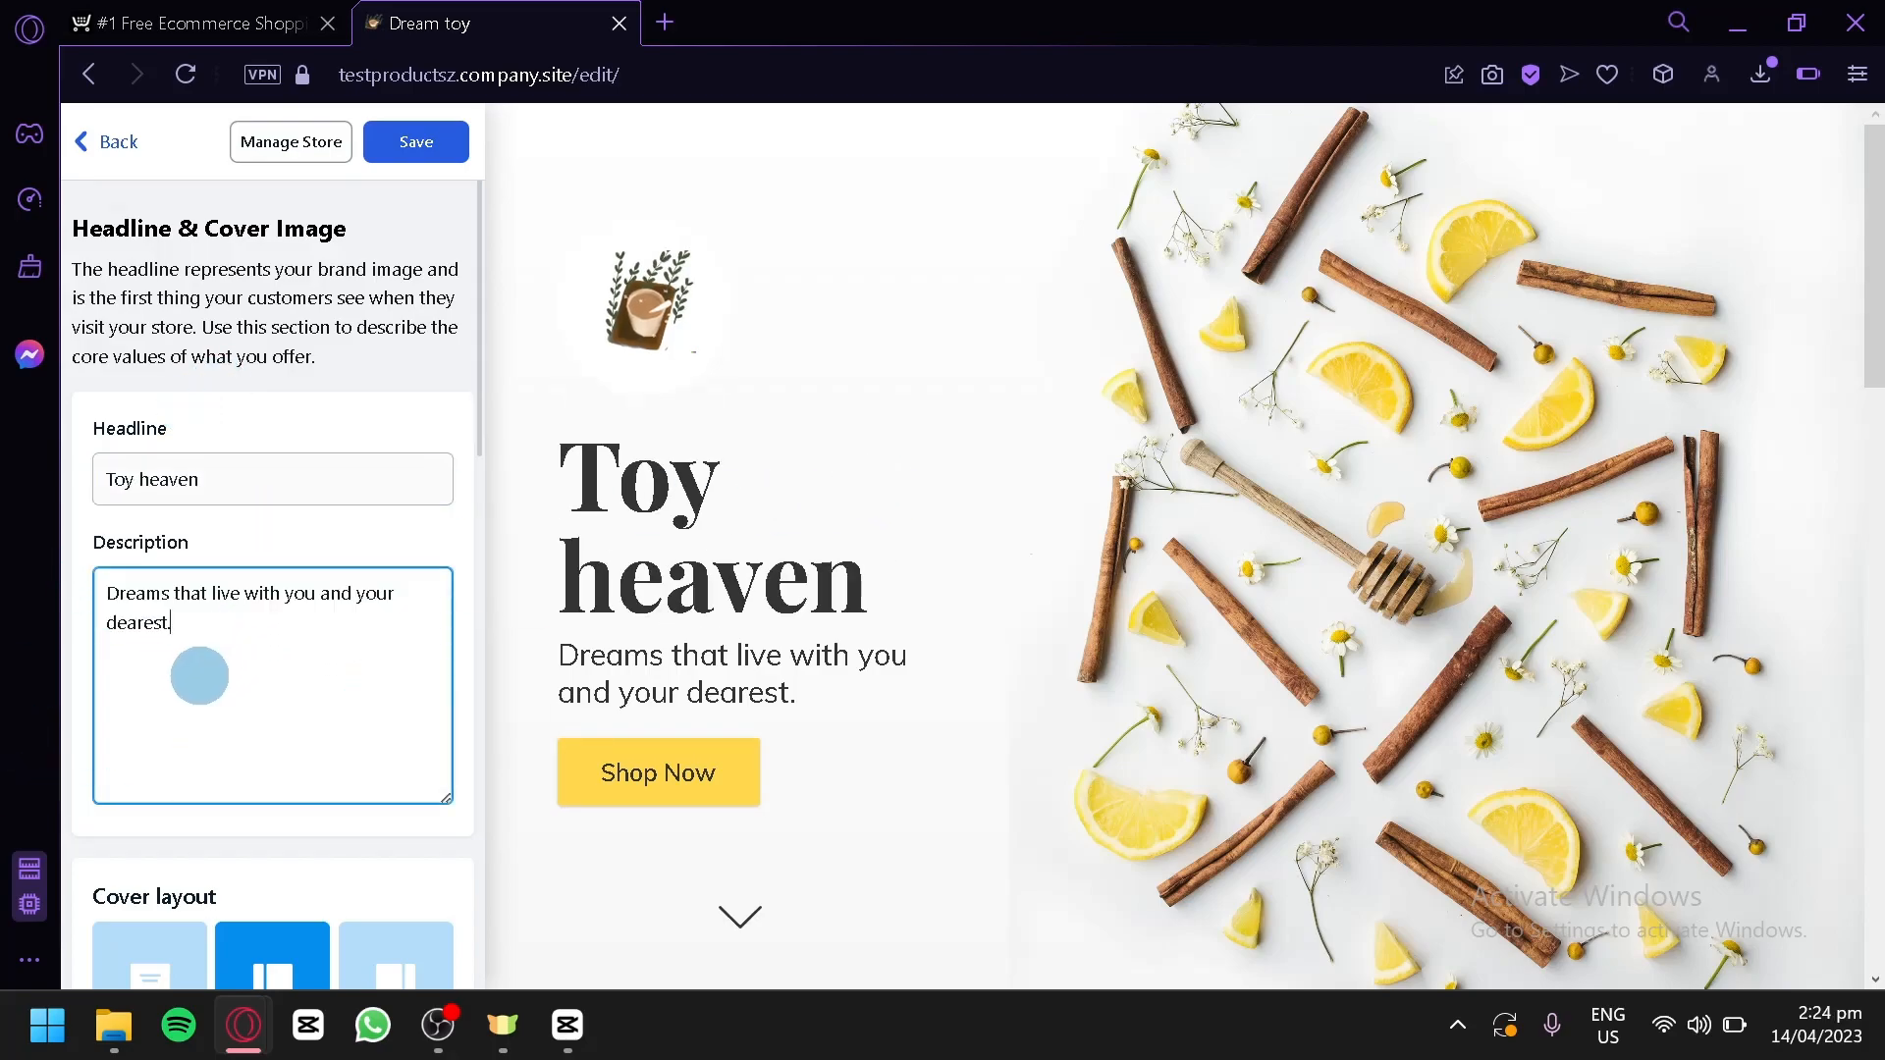
- Compare the Full screen, Right sidebar, Left sidebar and Half-screen cover layouts, and apply Half-screen, text below
scroll(197, 674, "down", 5)
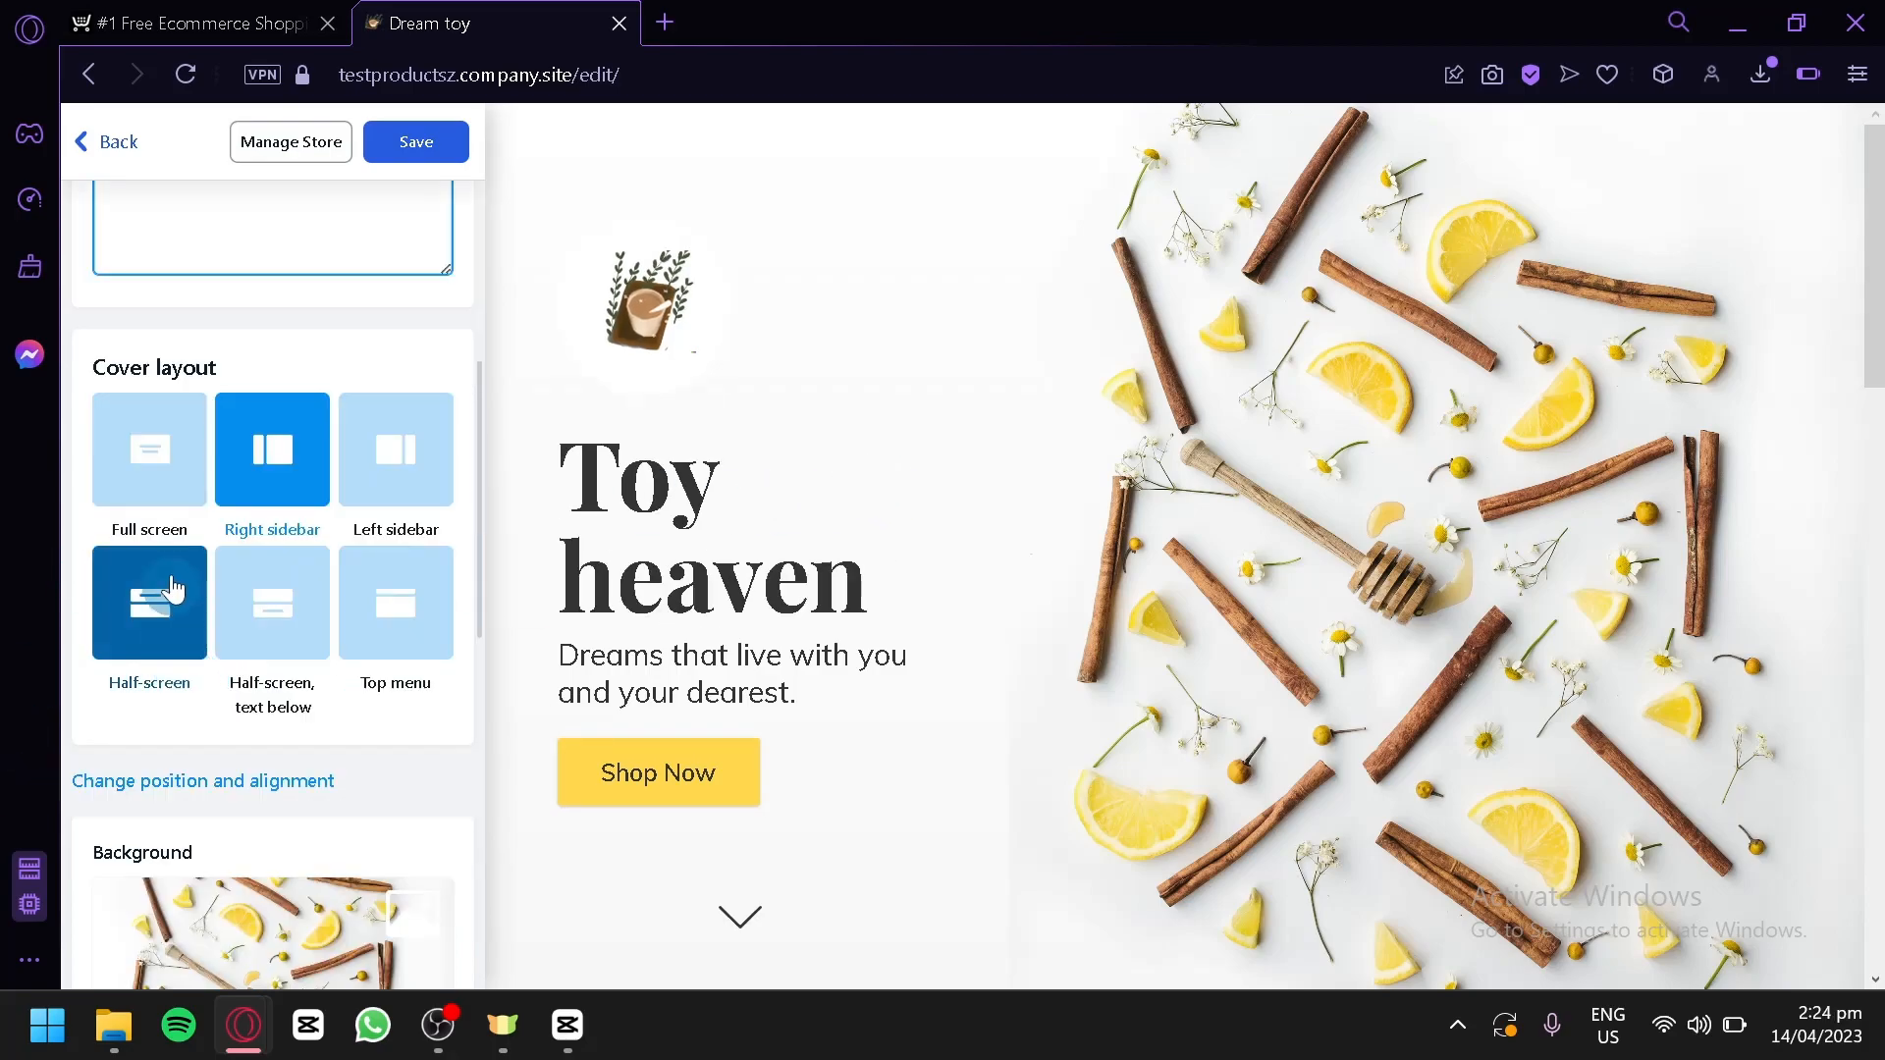
left_click(168, 475)
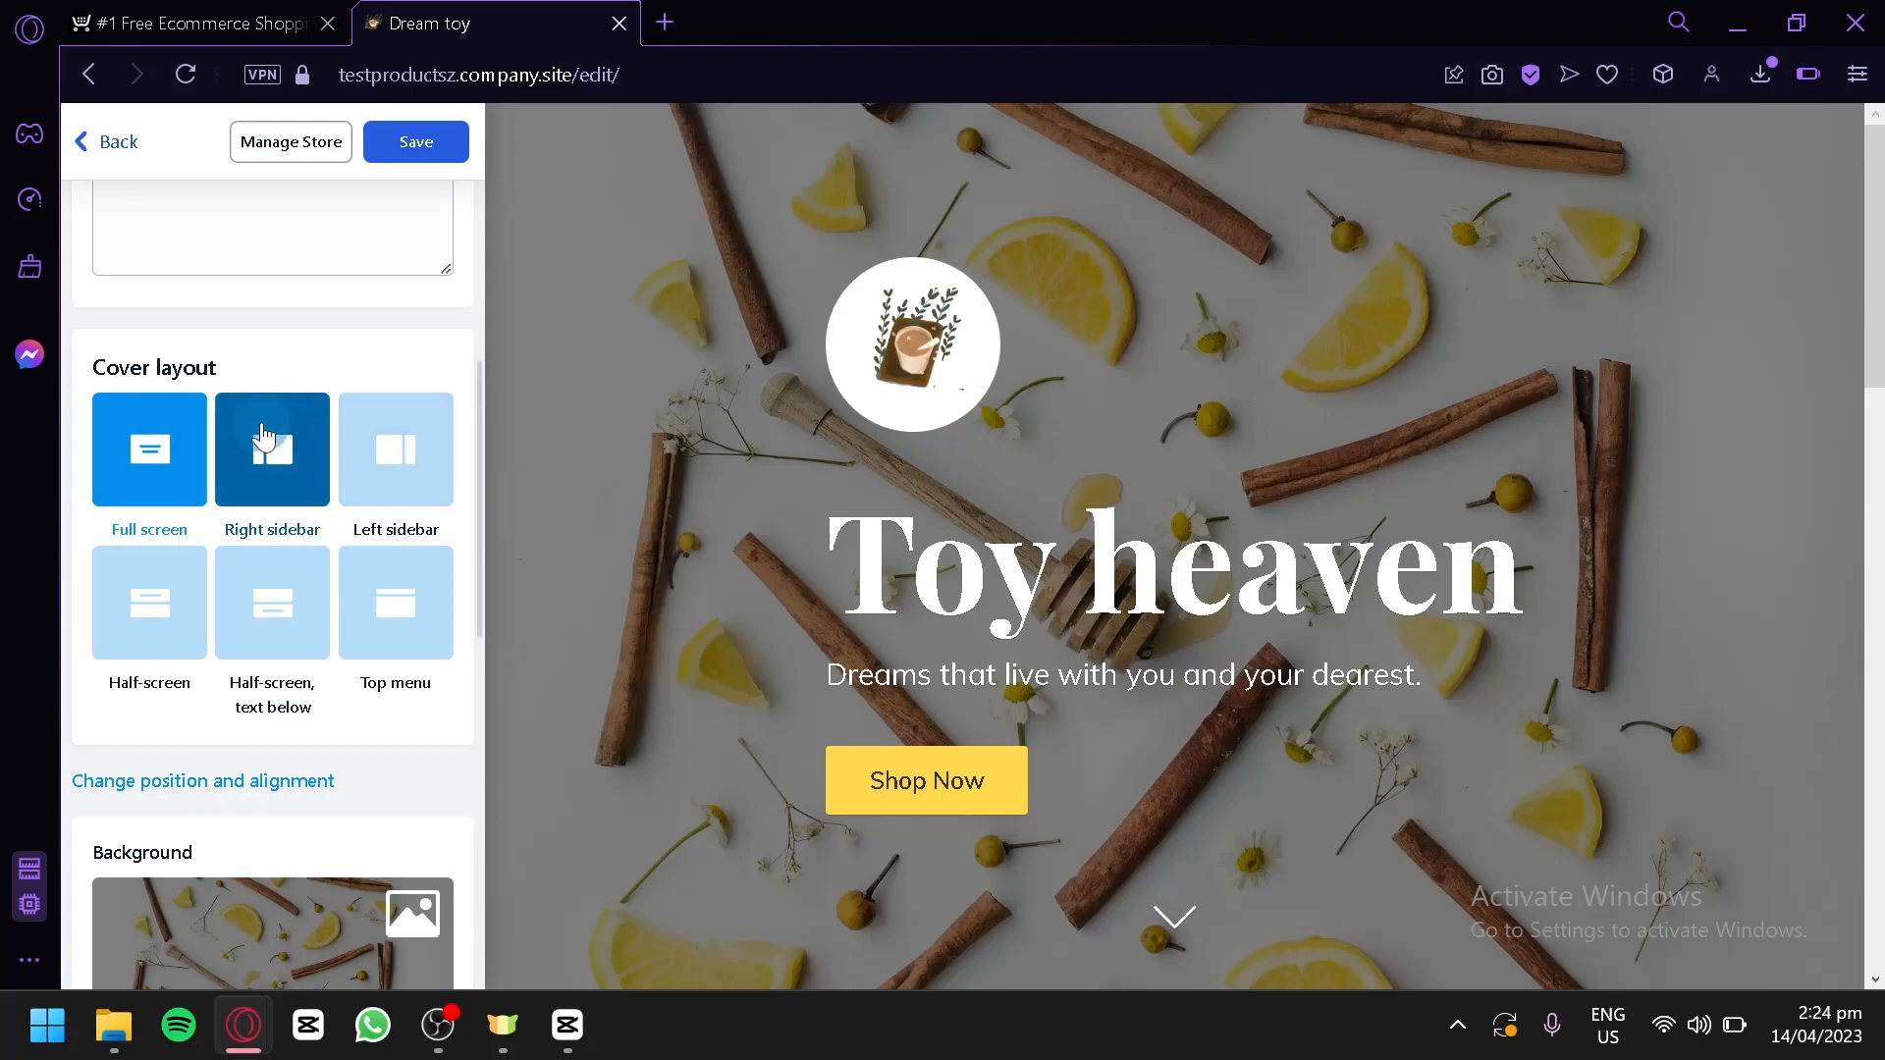
left_click(272, 447)
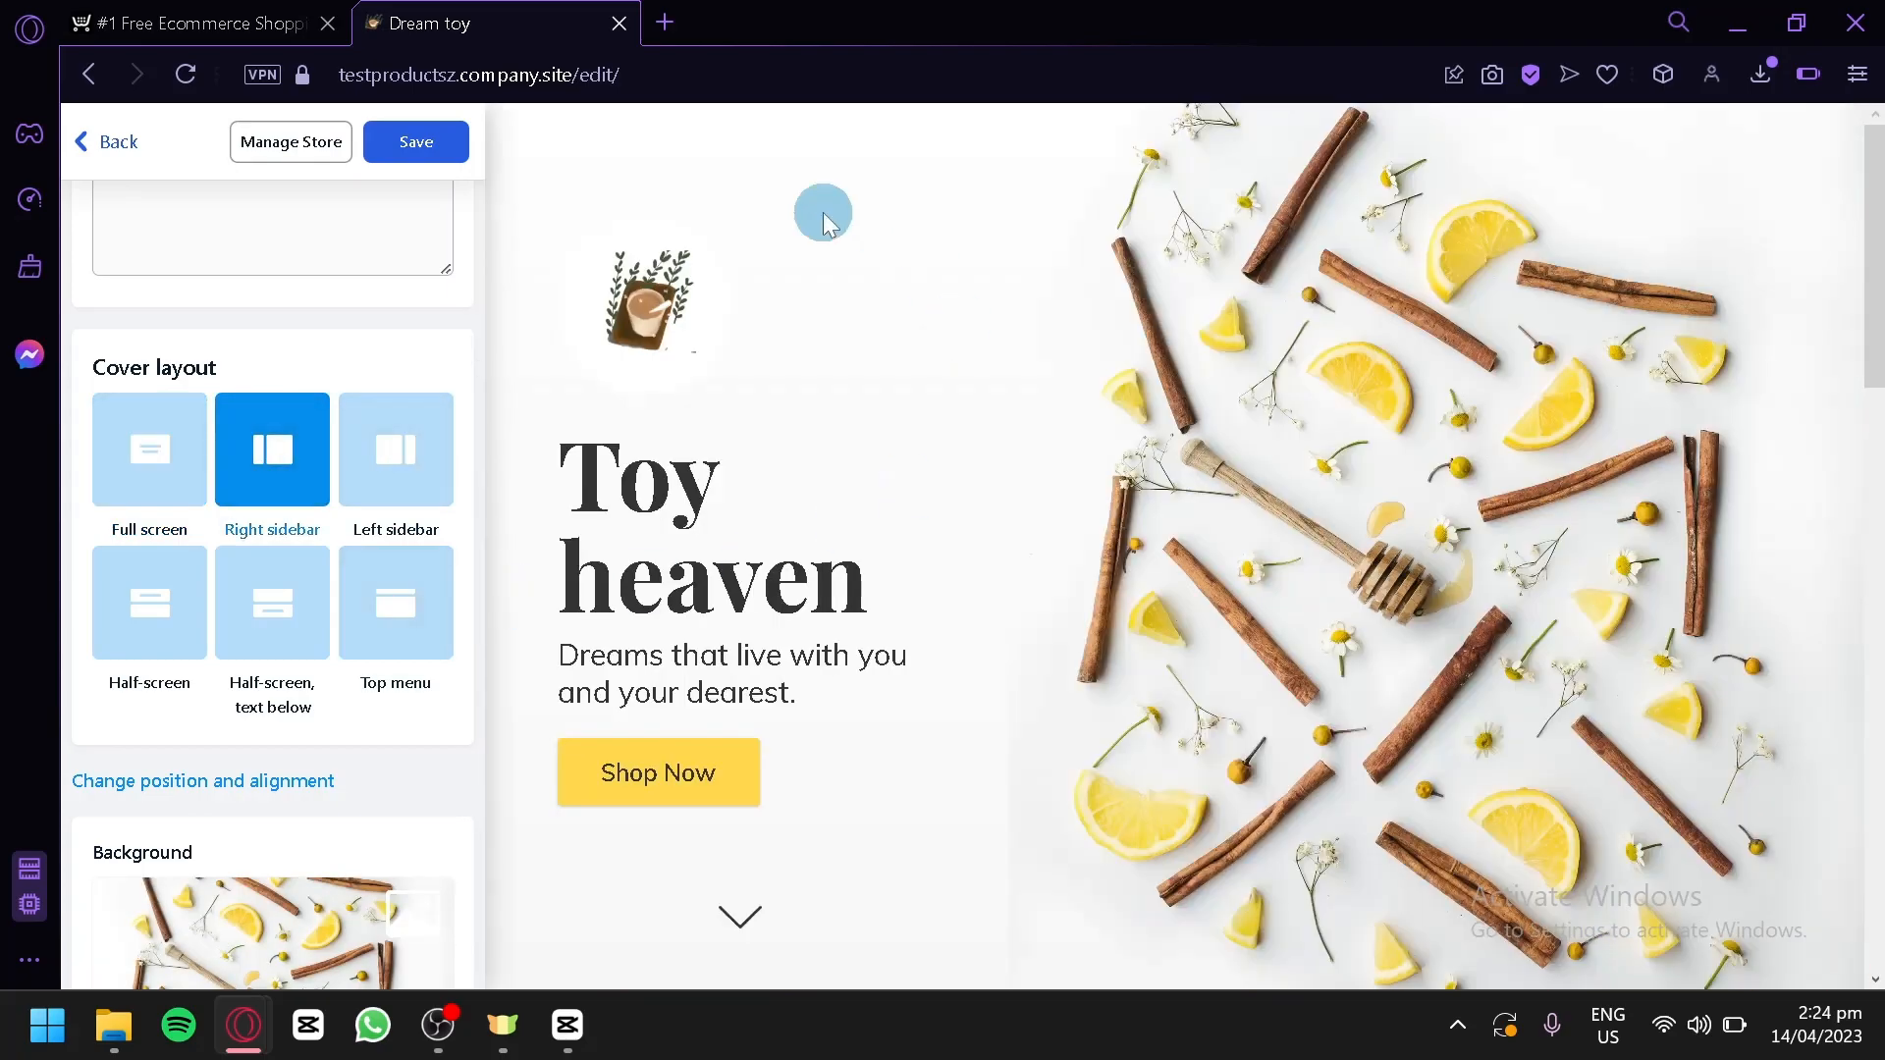
left_click(435, 445)
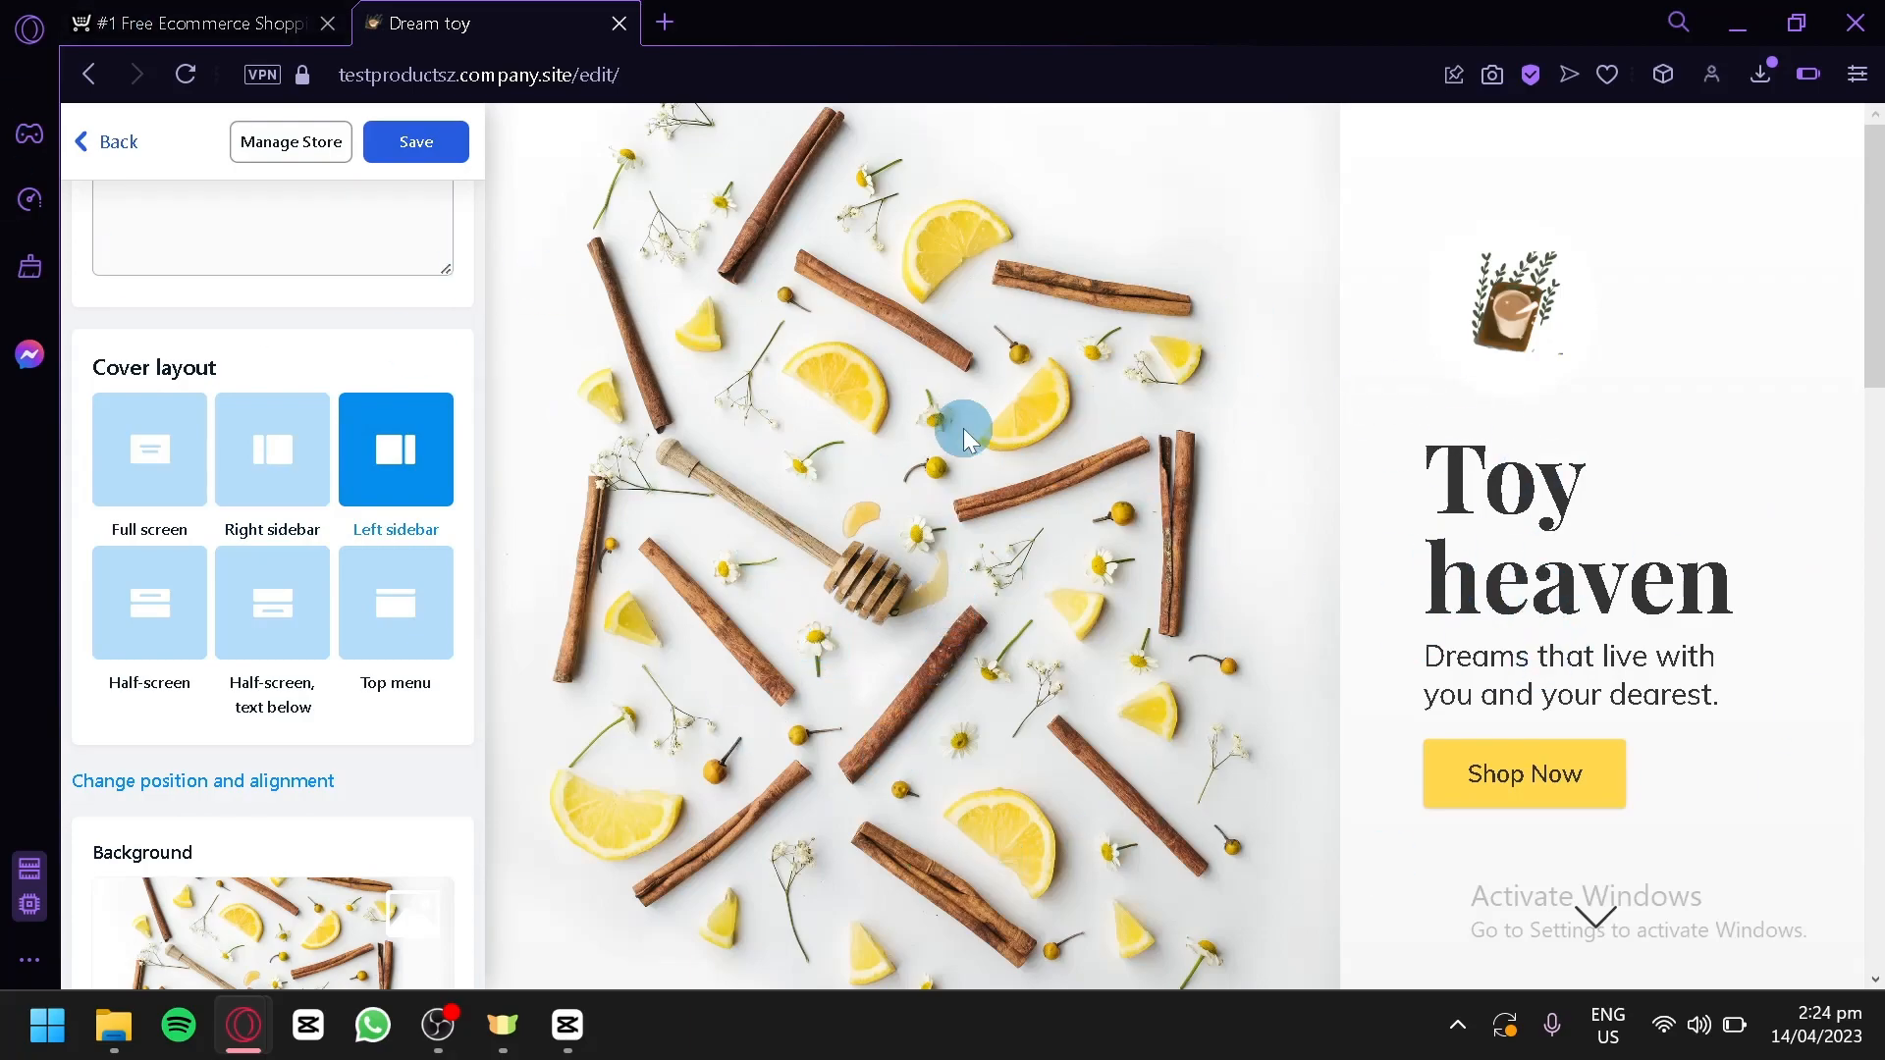
left_click(177, 596)
left_click(220, 596)
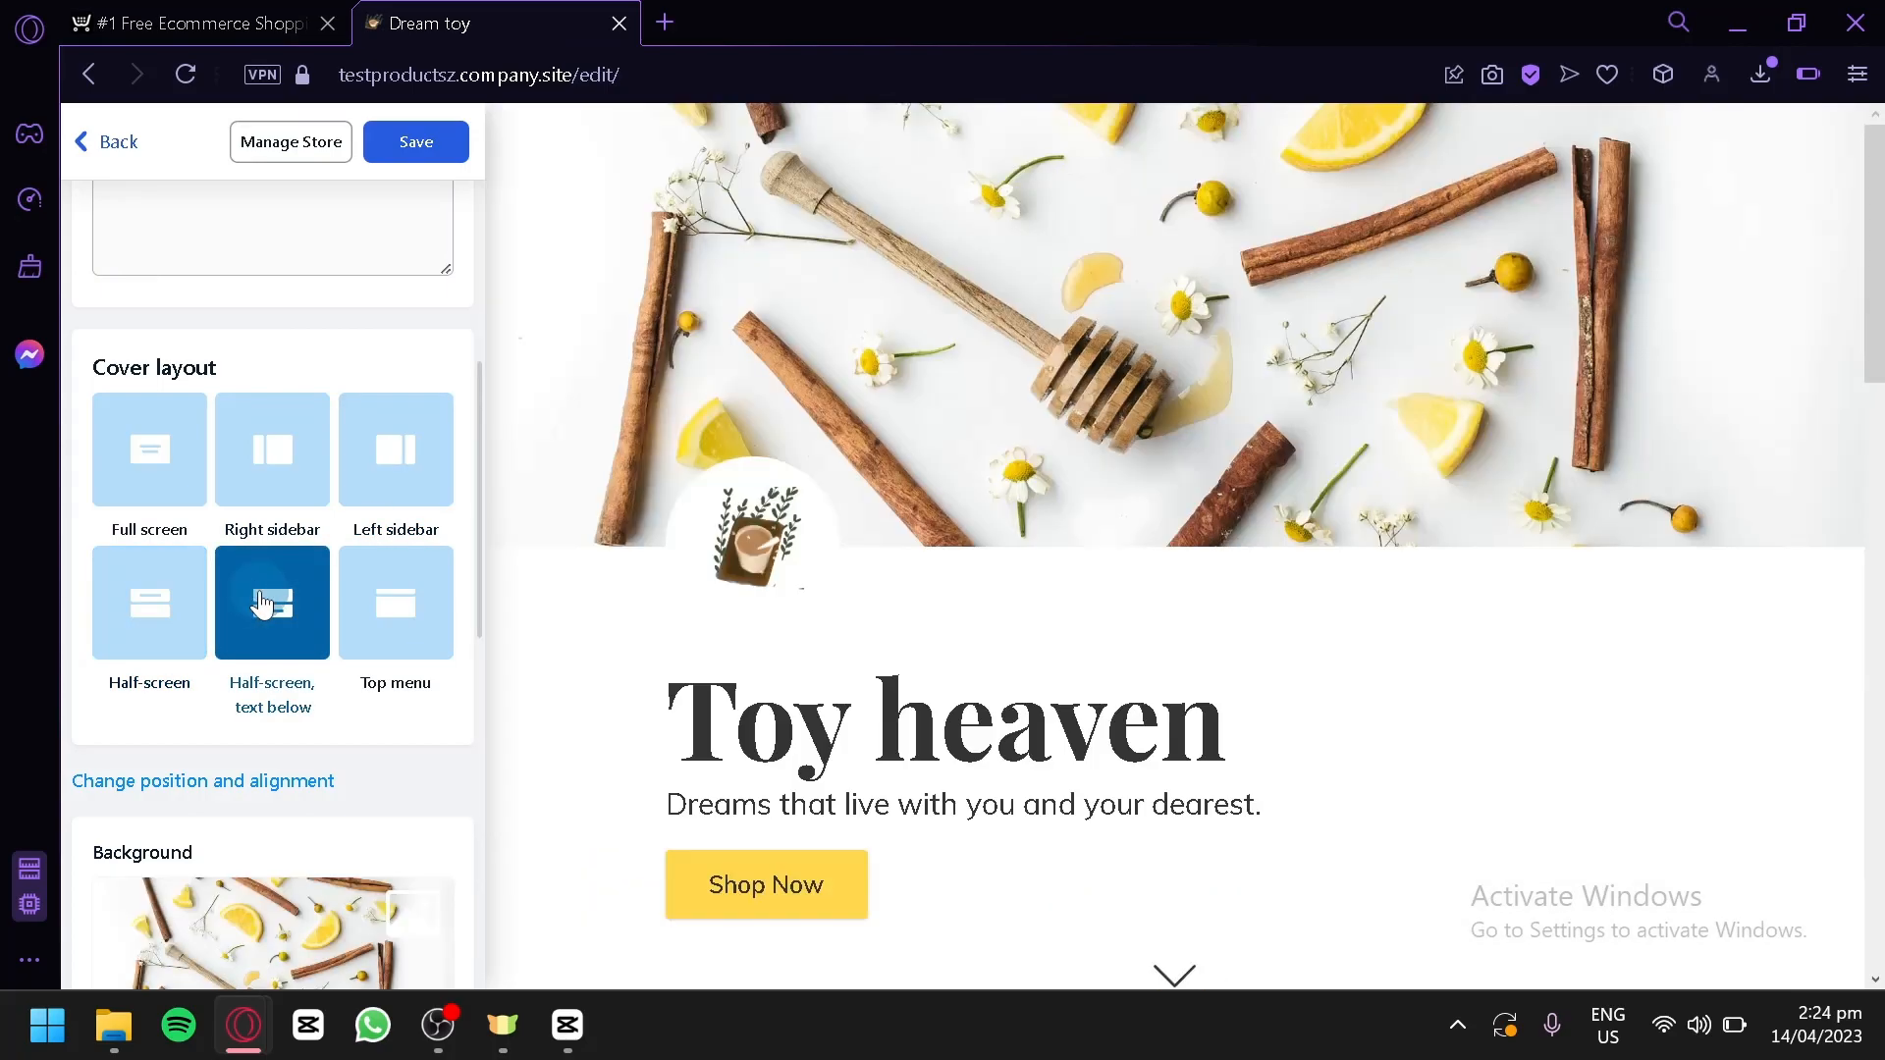
- Try the Top menu and Full screen cover layouts, and apply Right sidebar
left_click(352, 679)
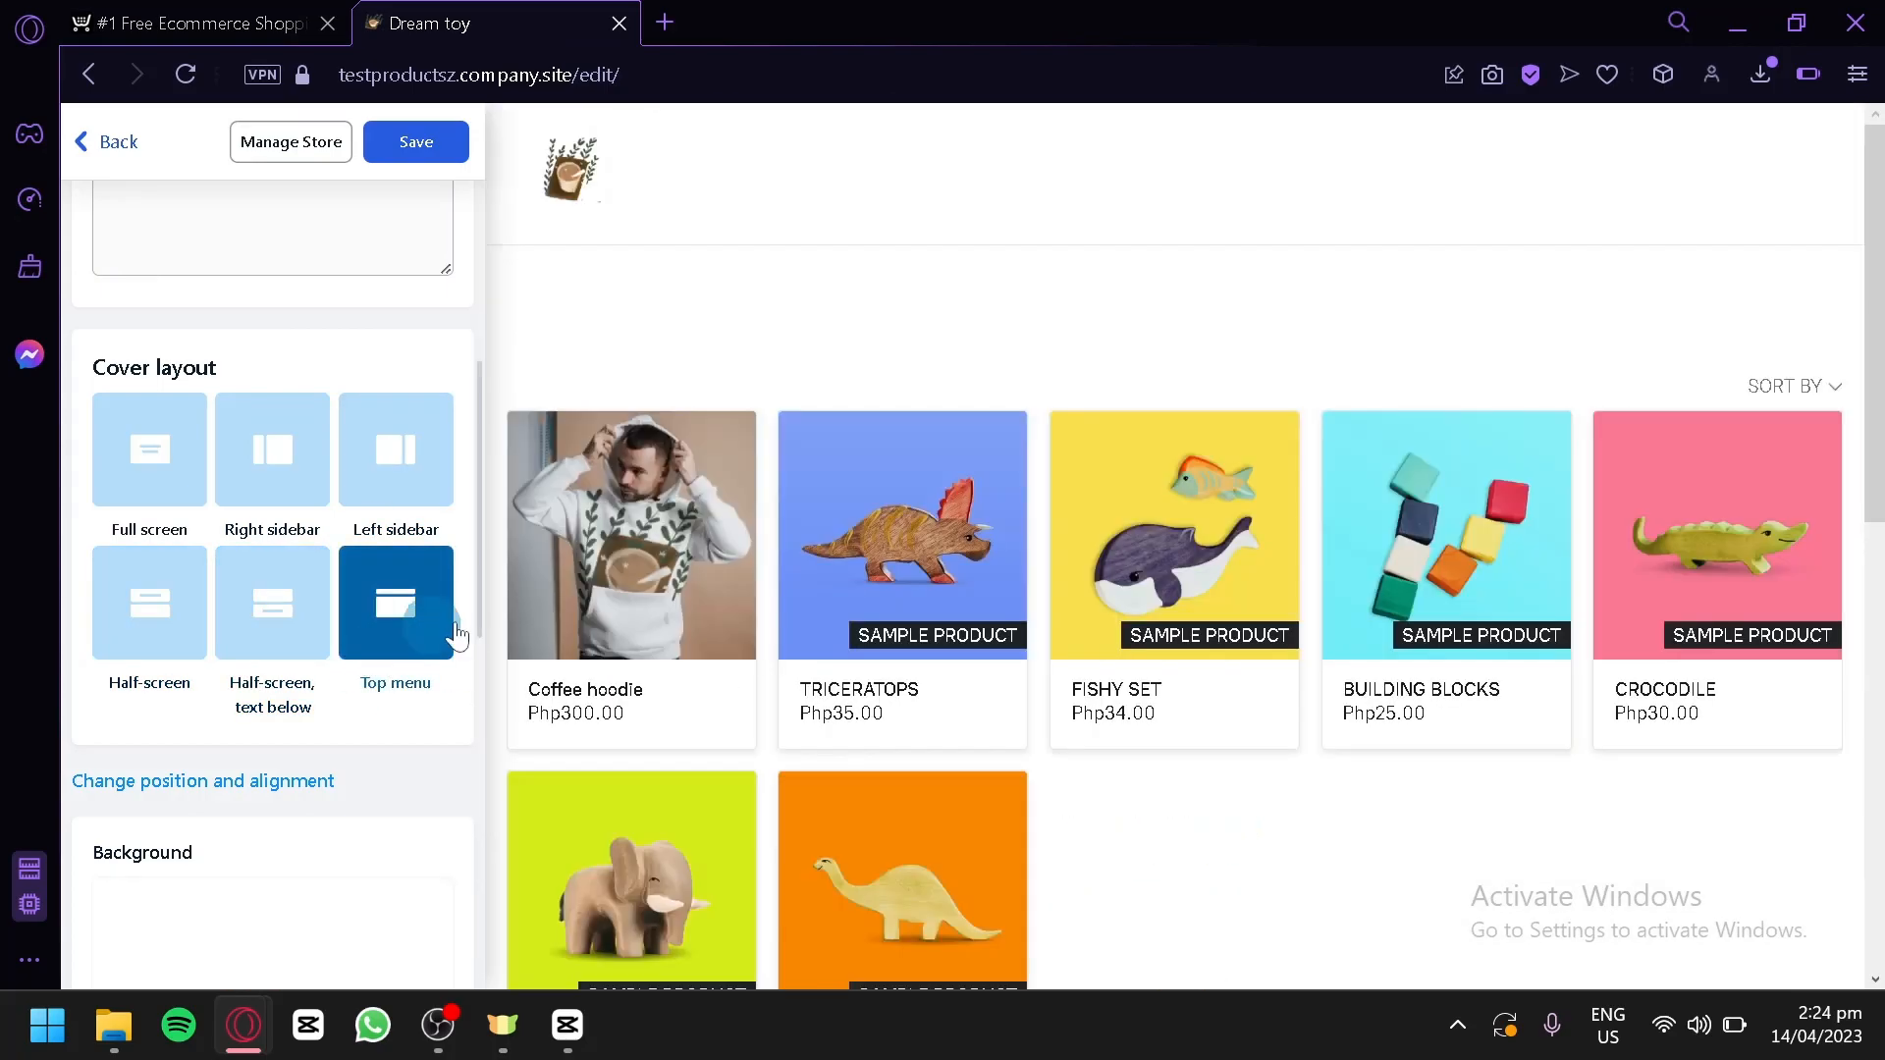
left_click(162, 465)
left_click(233, 473)
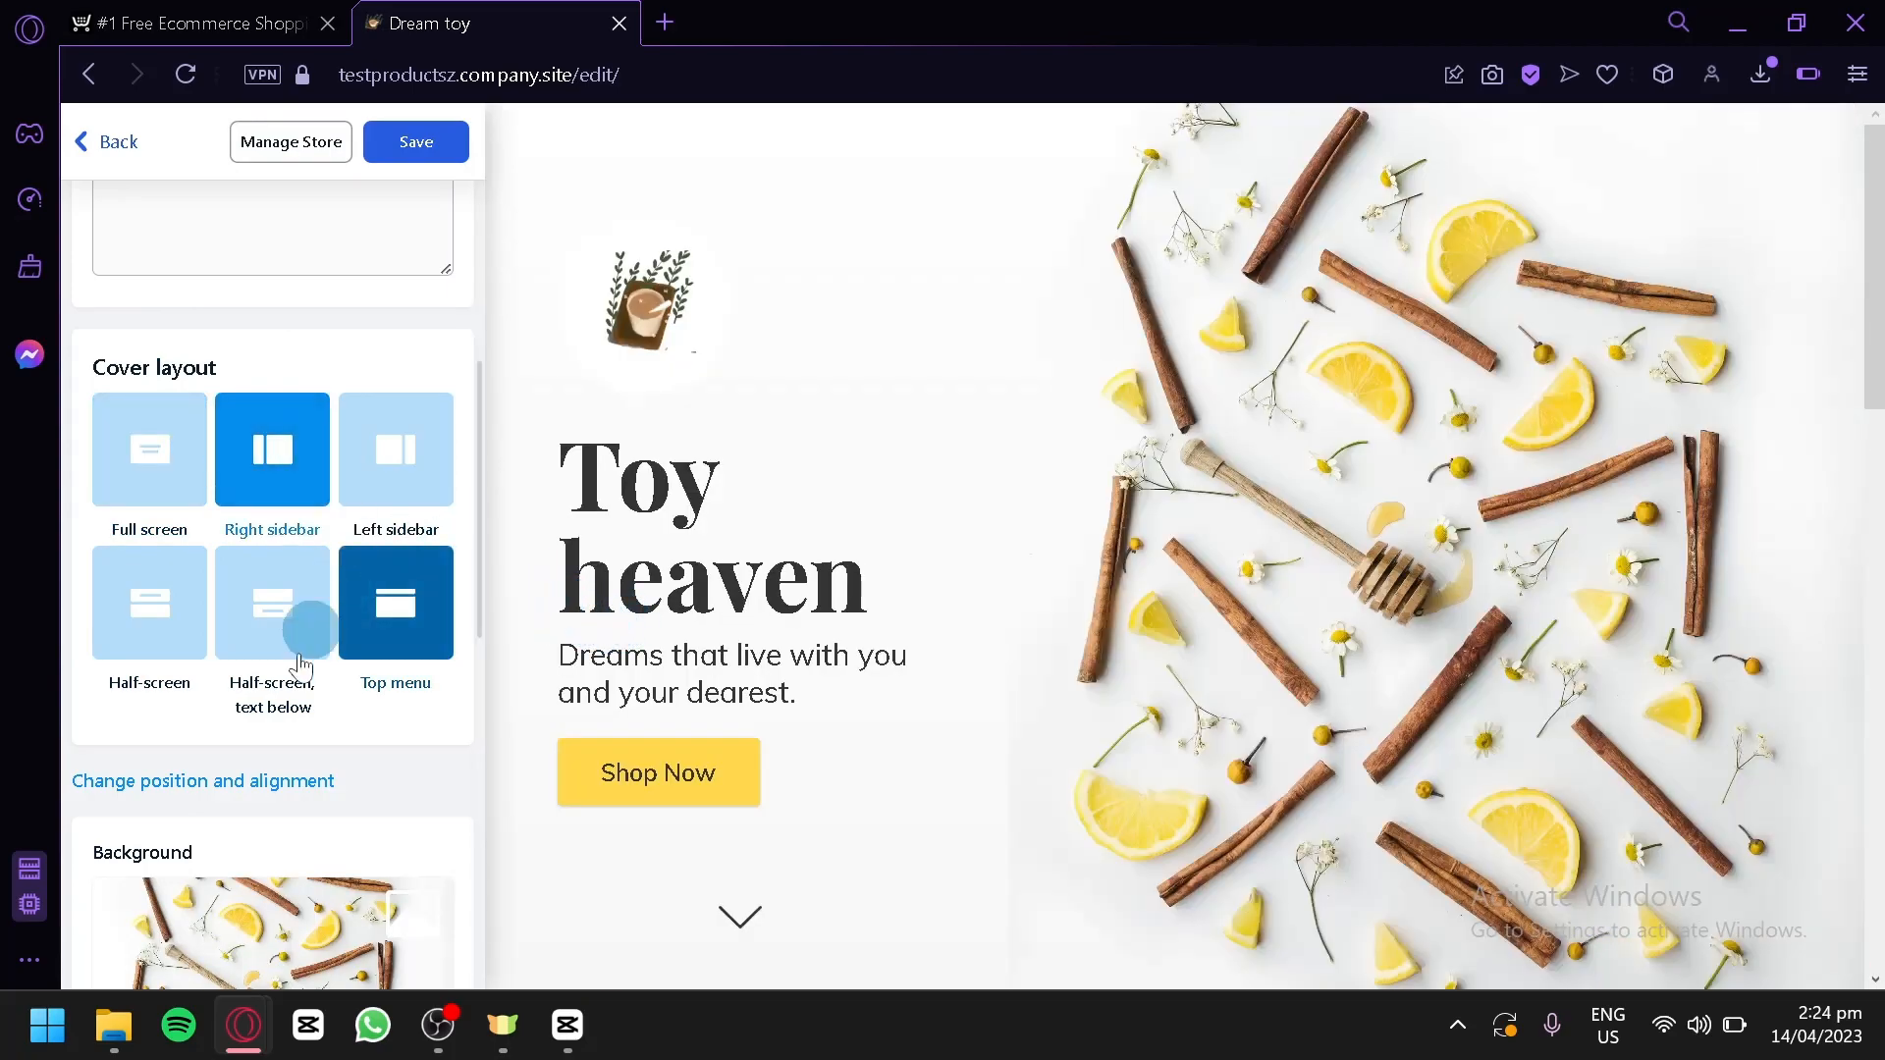
- Open the cover's position and alignment settings, try the Top position, and set it to Bottom
left_click(277, 786)
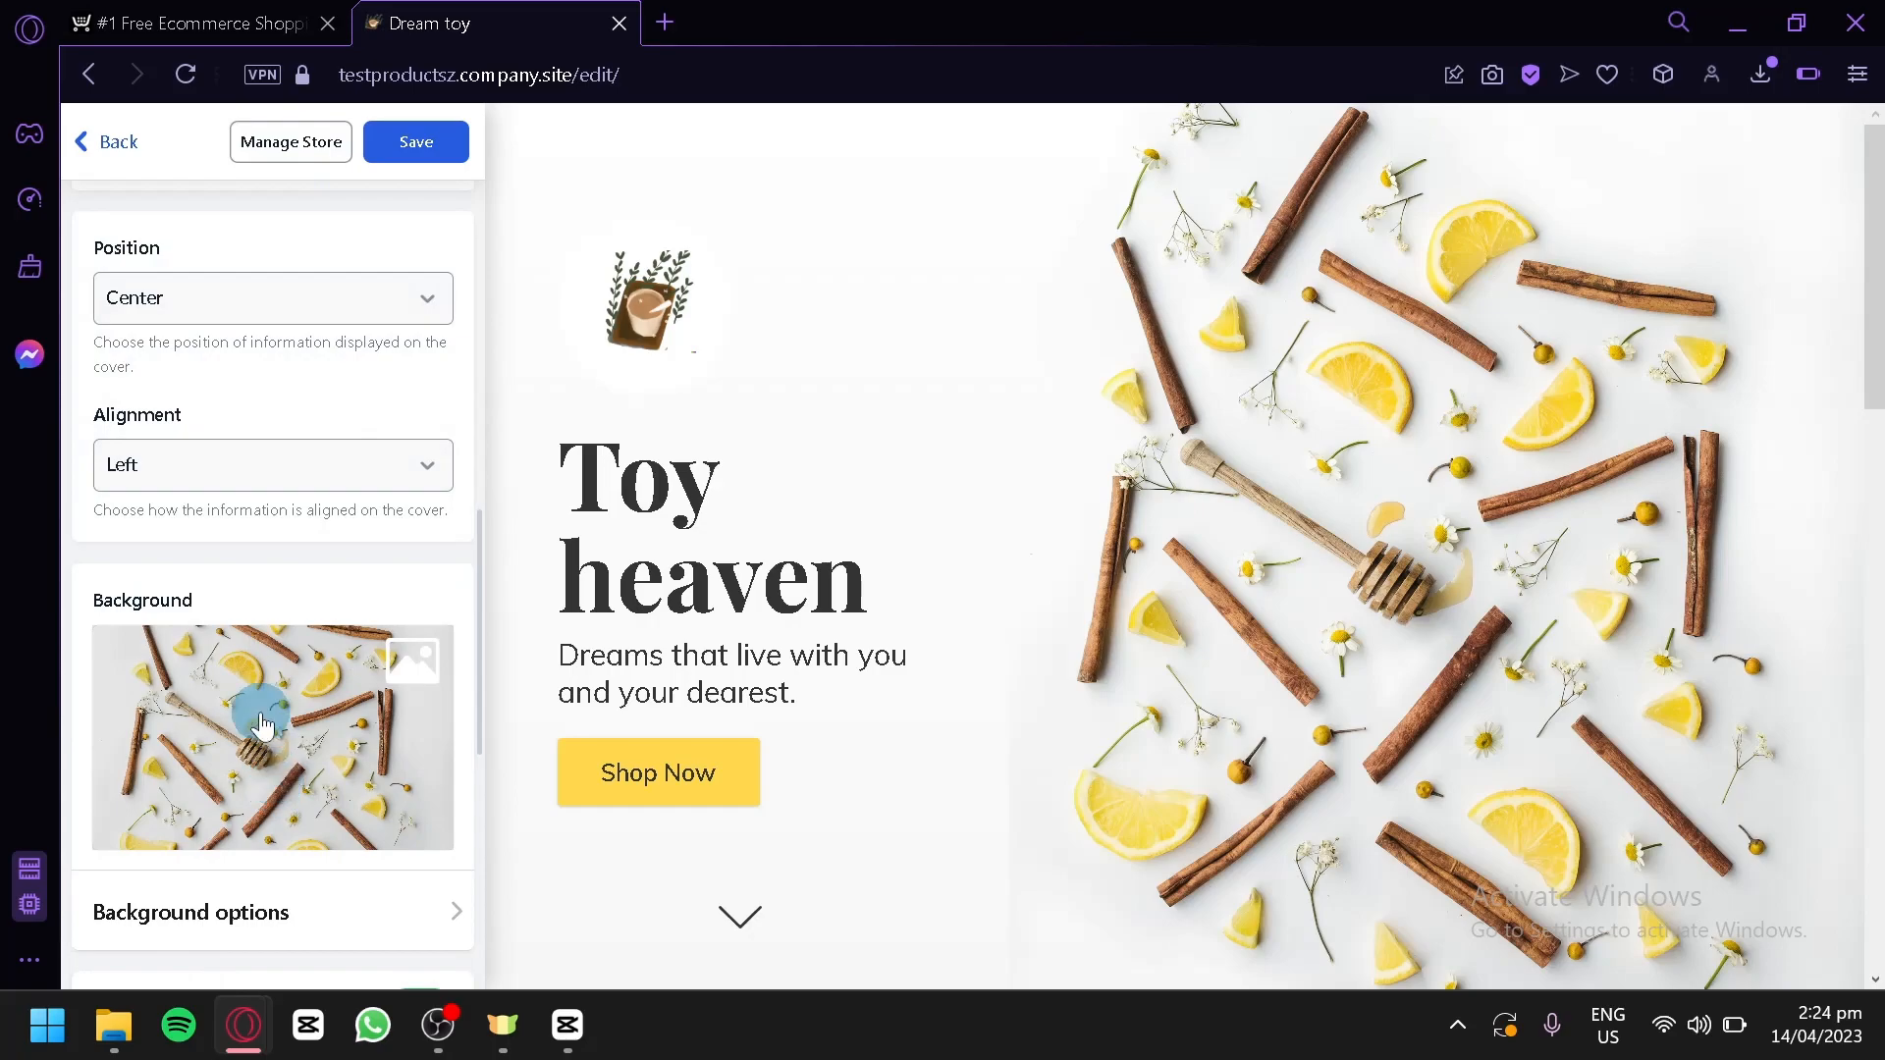
left_click(248, 312)
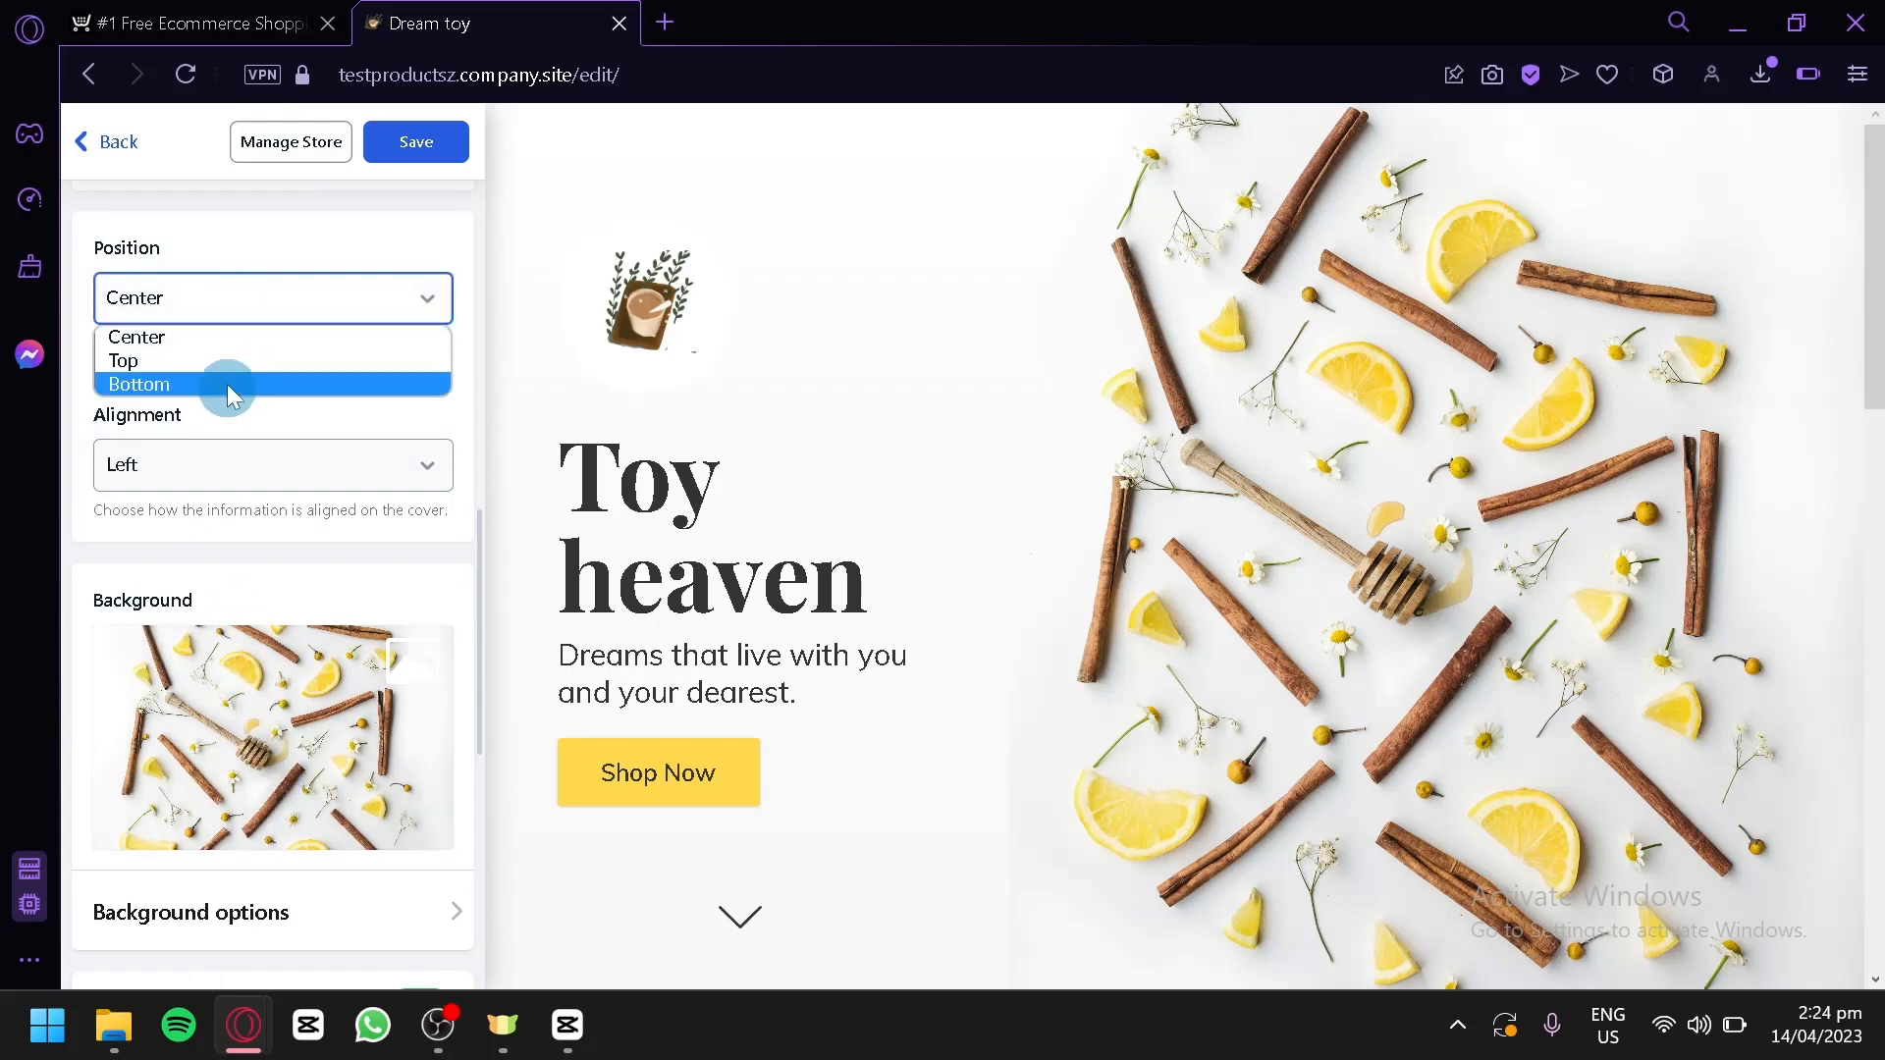
left_click(226, 361)
left_click(210, 297)
left_click(211, 387)
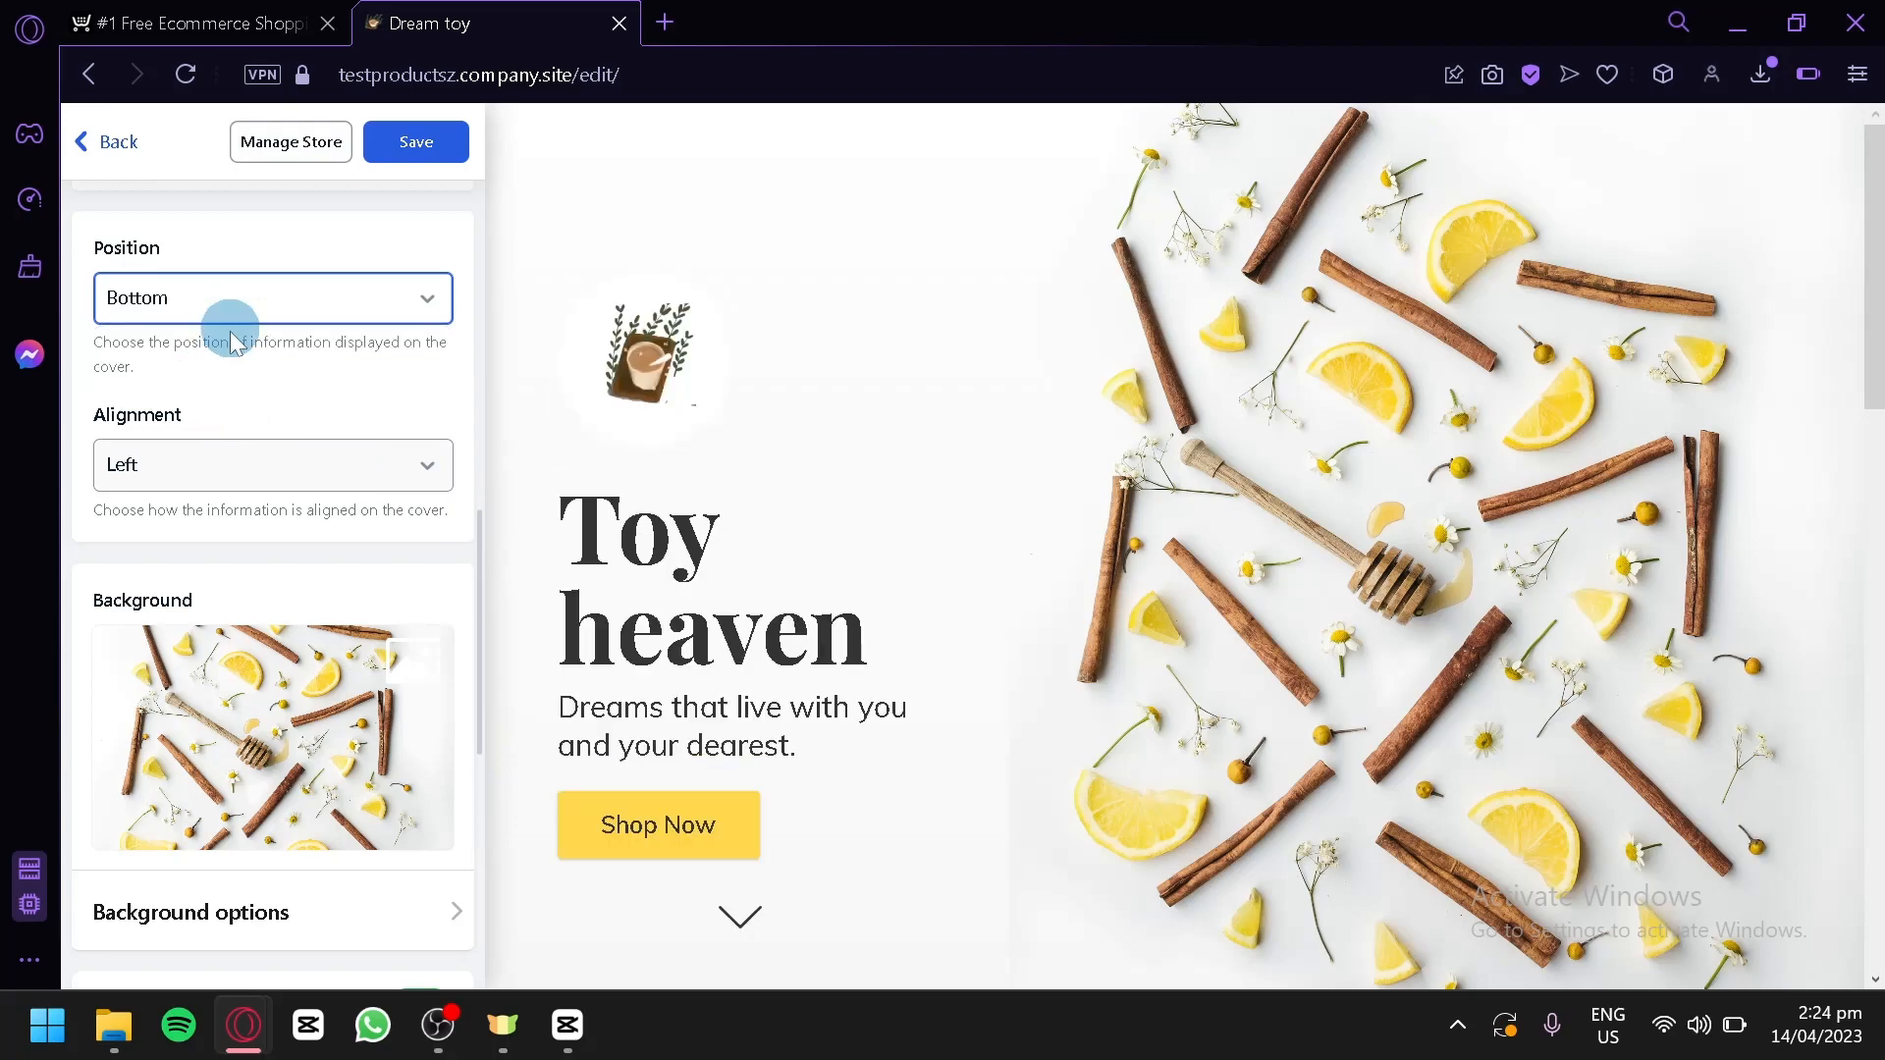
- Compare the alignment options for the cover information and set the alignment to Left
left_click(253, 469)
left_click(245, 503)
left_click(267, 461)
left_click(272, 530)
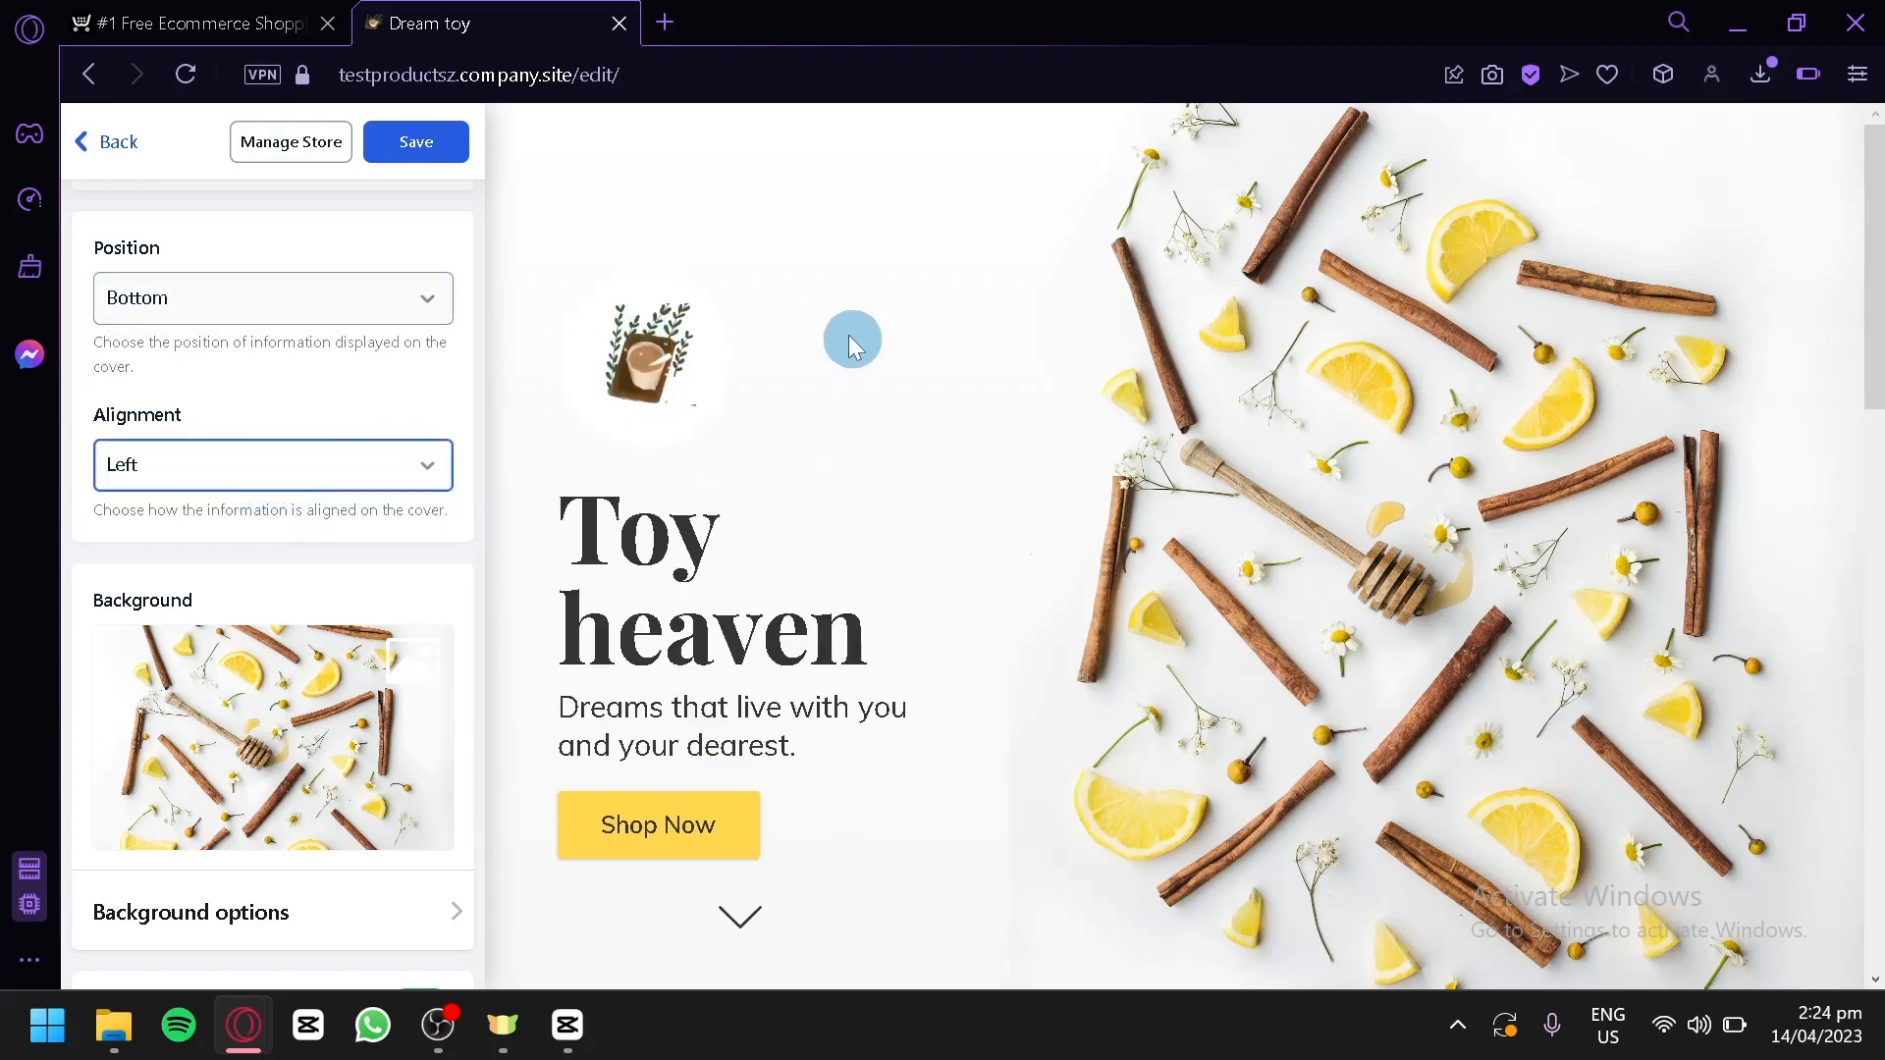
- Examine the repositioned cover in the site preview and review the cover layout, position and alignment settings
scroll(864, 567, "down", 2)
scroll(294, 429, "up", 10)
scroll(371, 685, "down", 11)
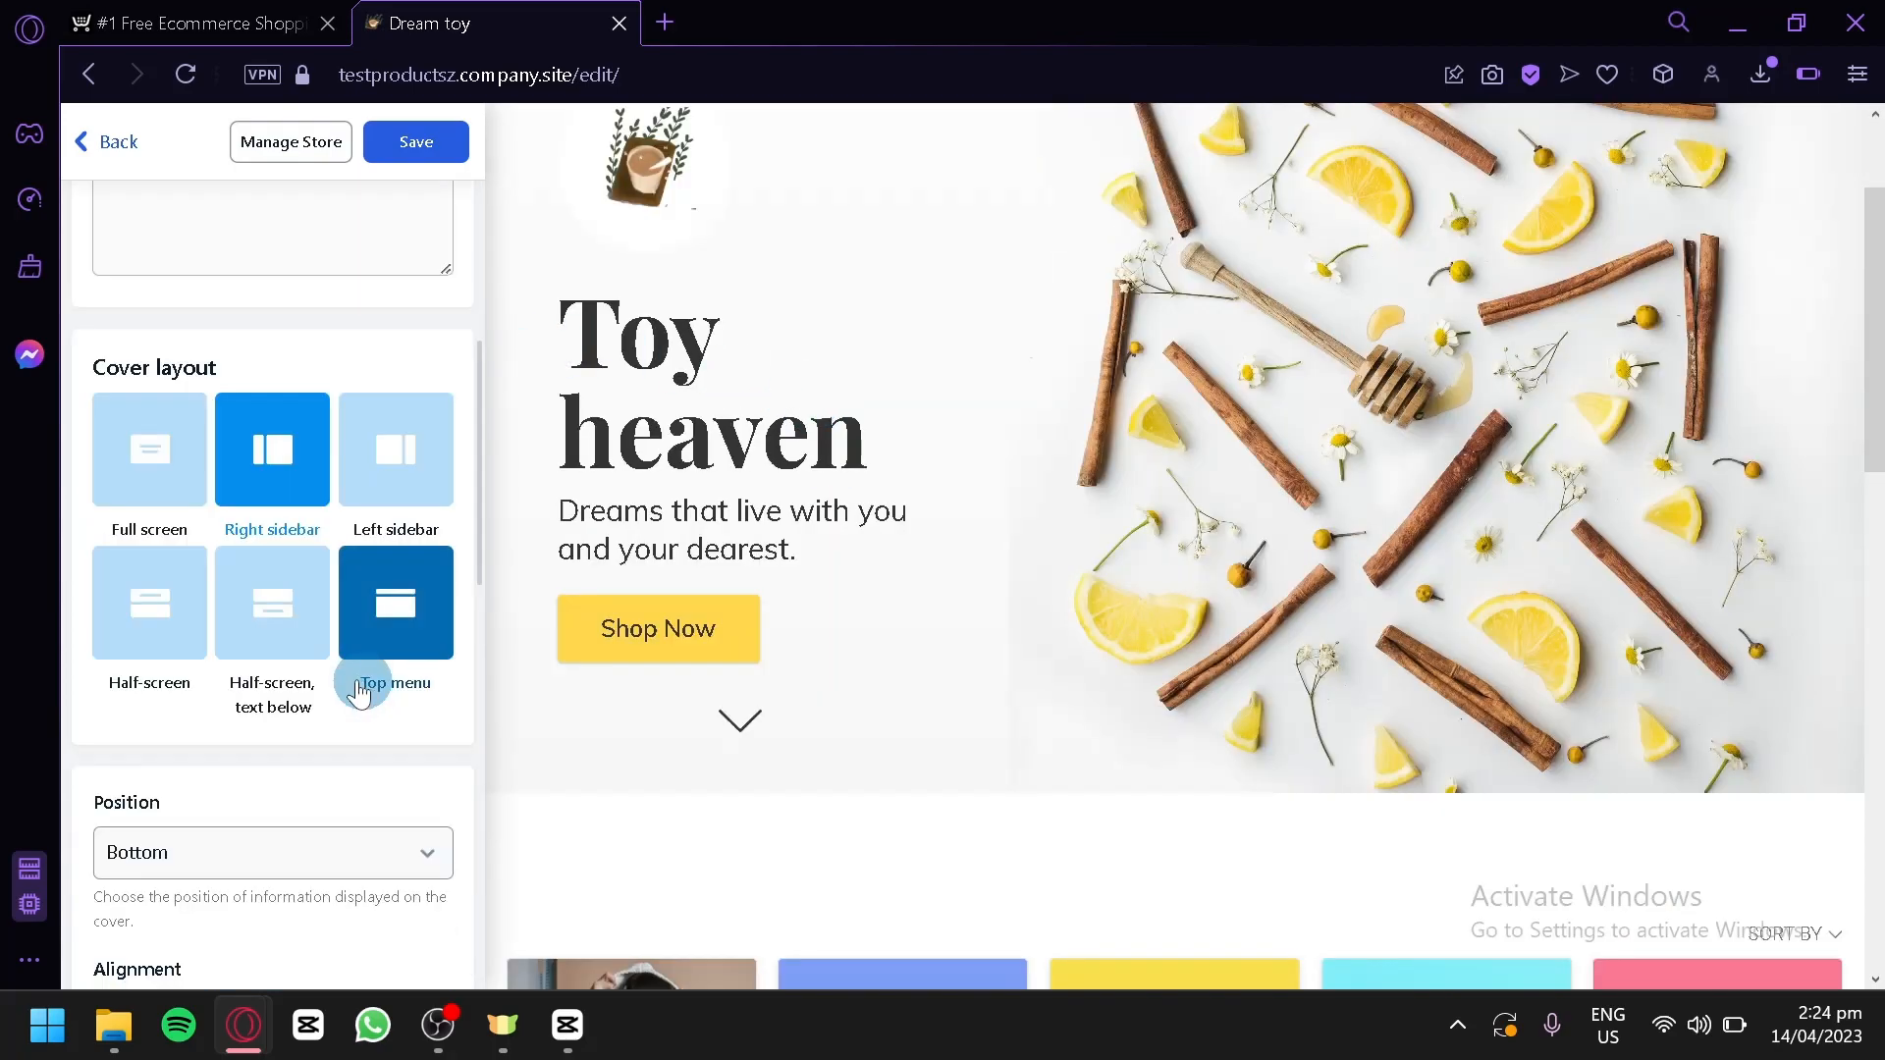
scroll(232, 556, "up", 5)
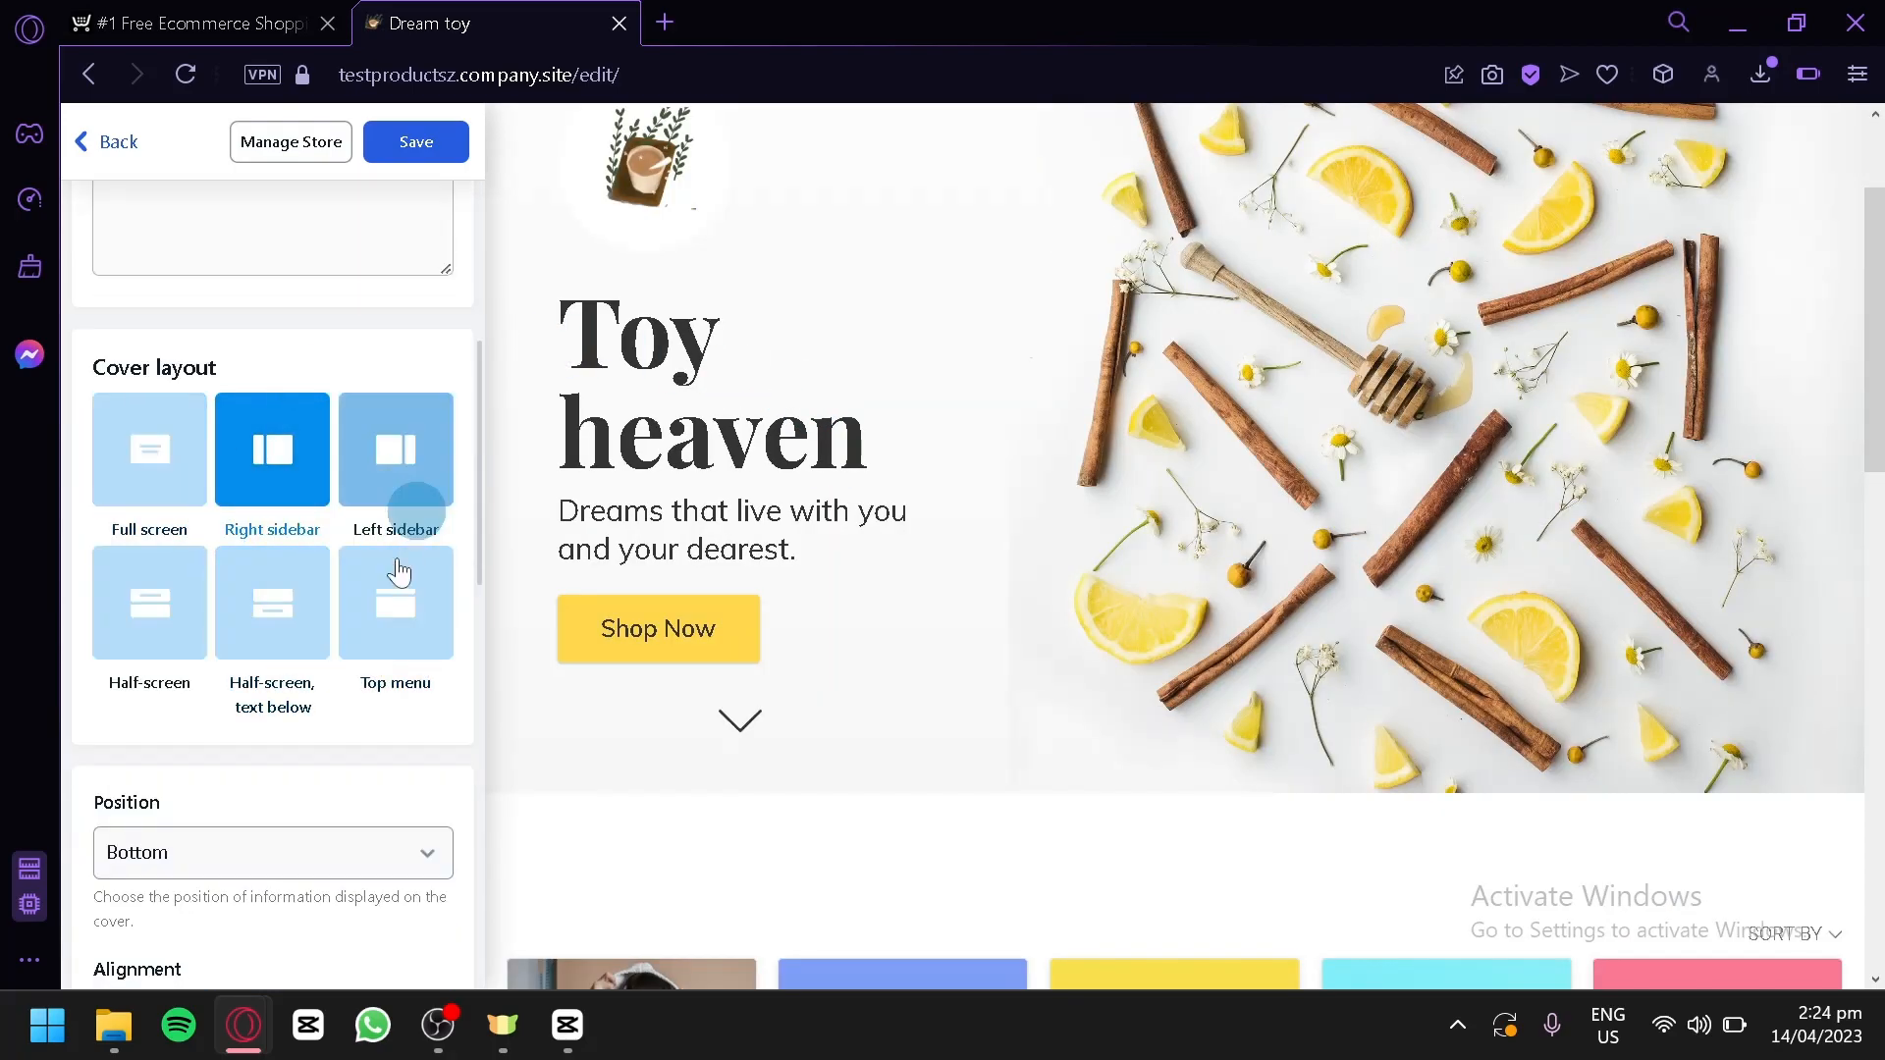
scroll(222, 596, "down", 5)
scroll(241, 388, "down", 5)
scroll(328, 640, "up", 5)
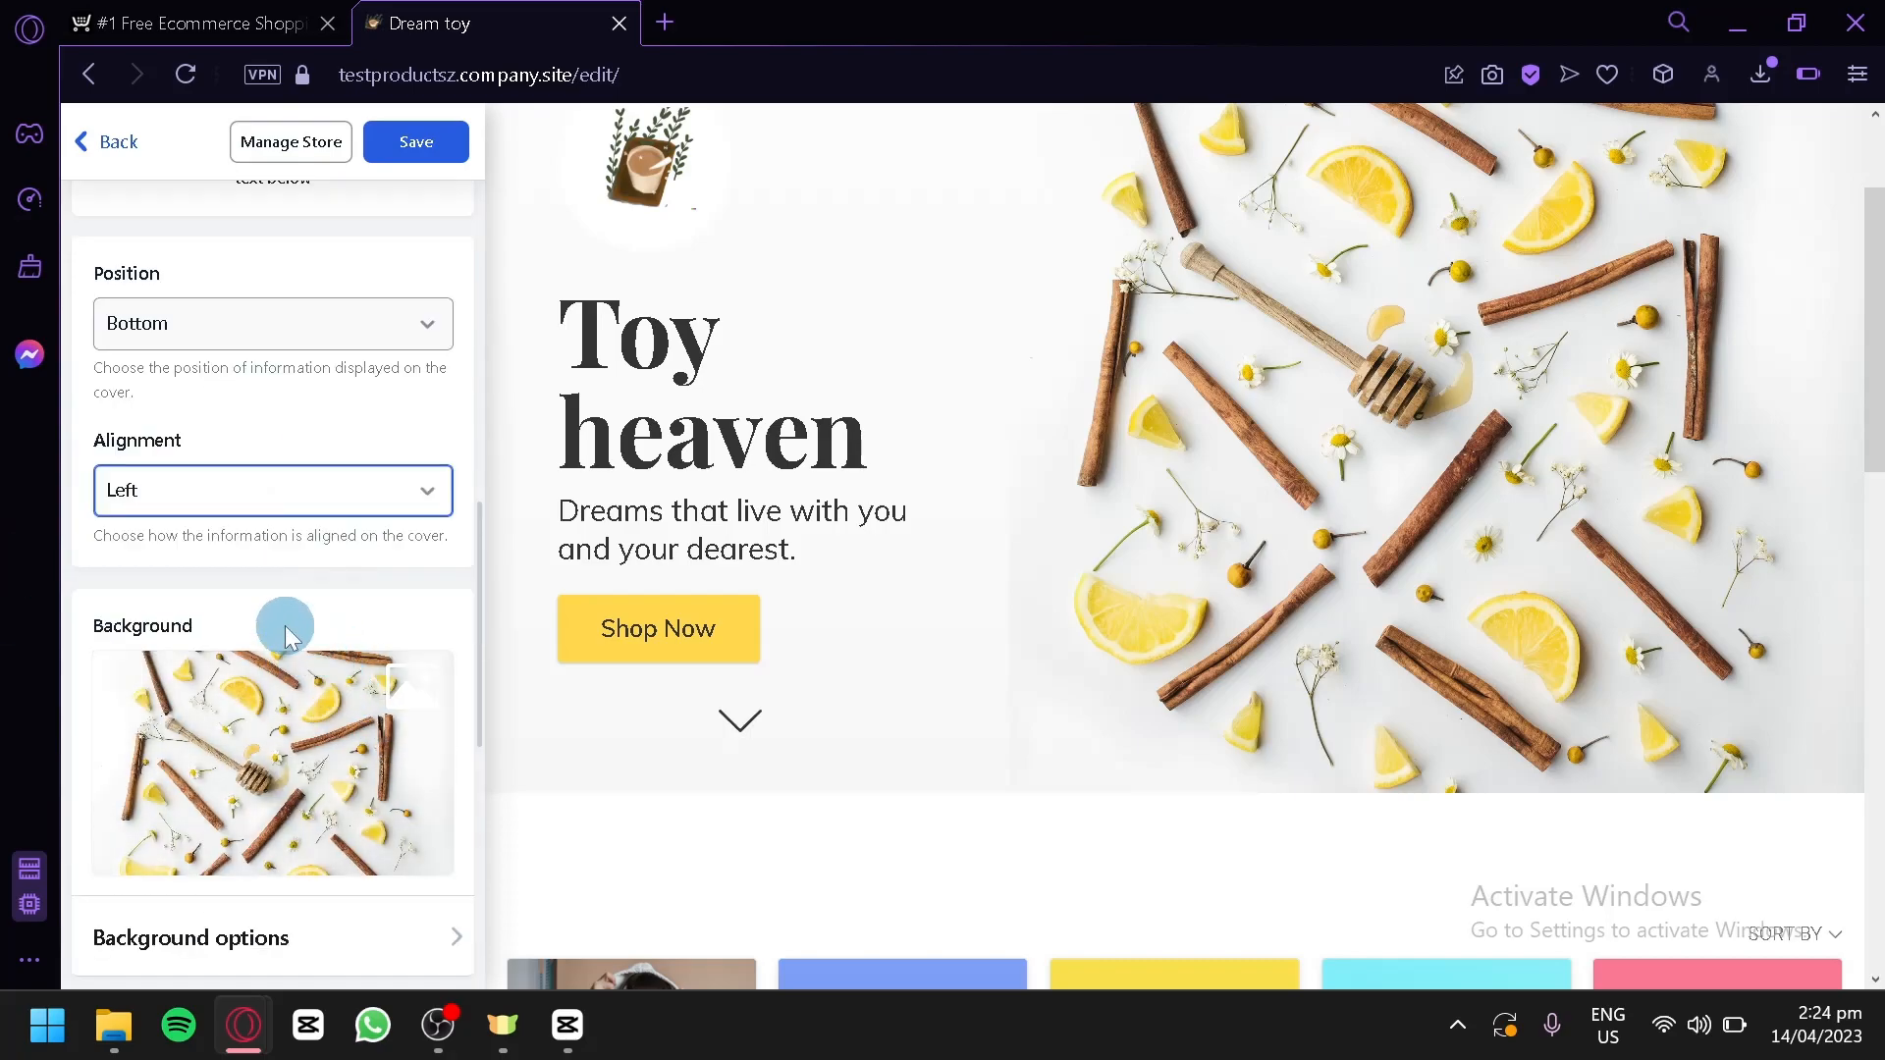
- Open the cover background settings and look through the cover image and overlay options
left_click(326, 687)
left_click(362, 471)
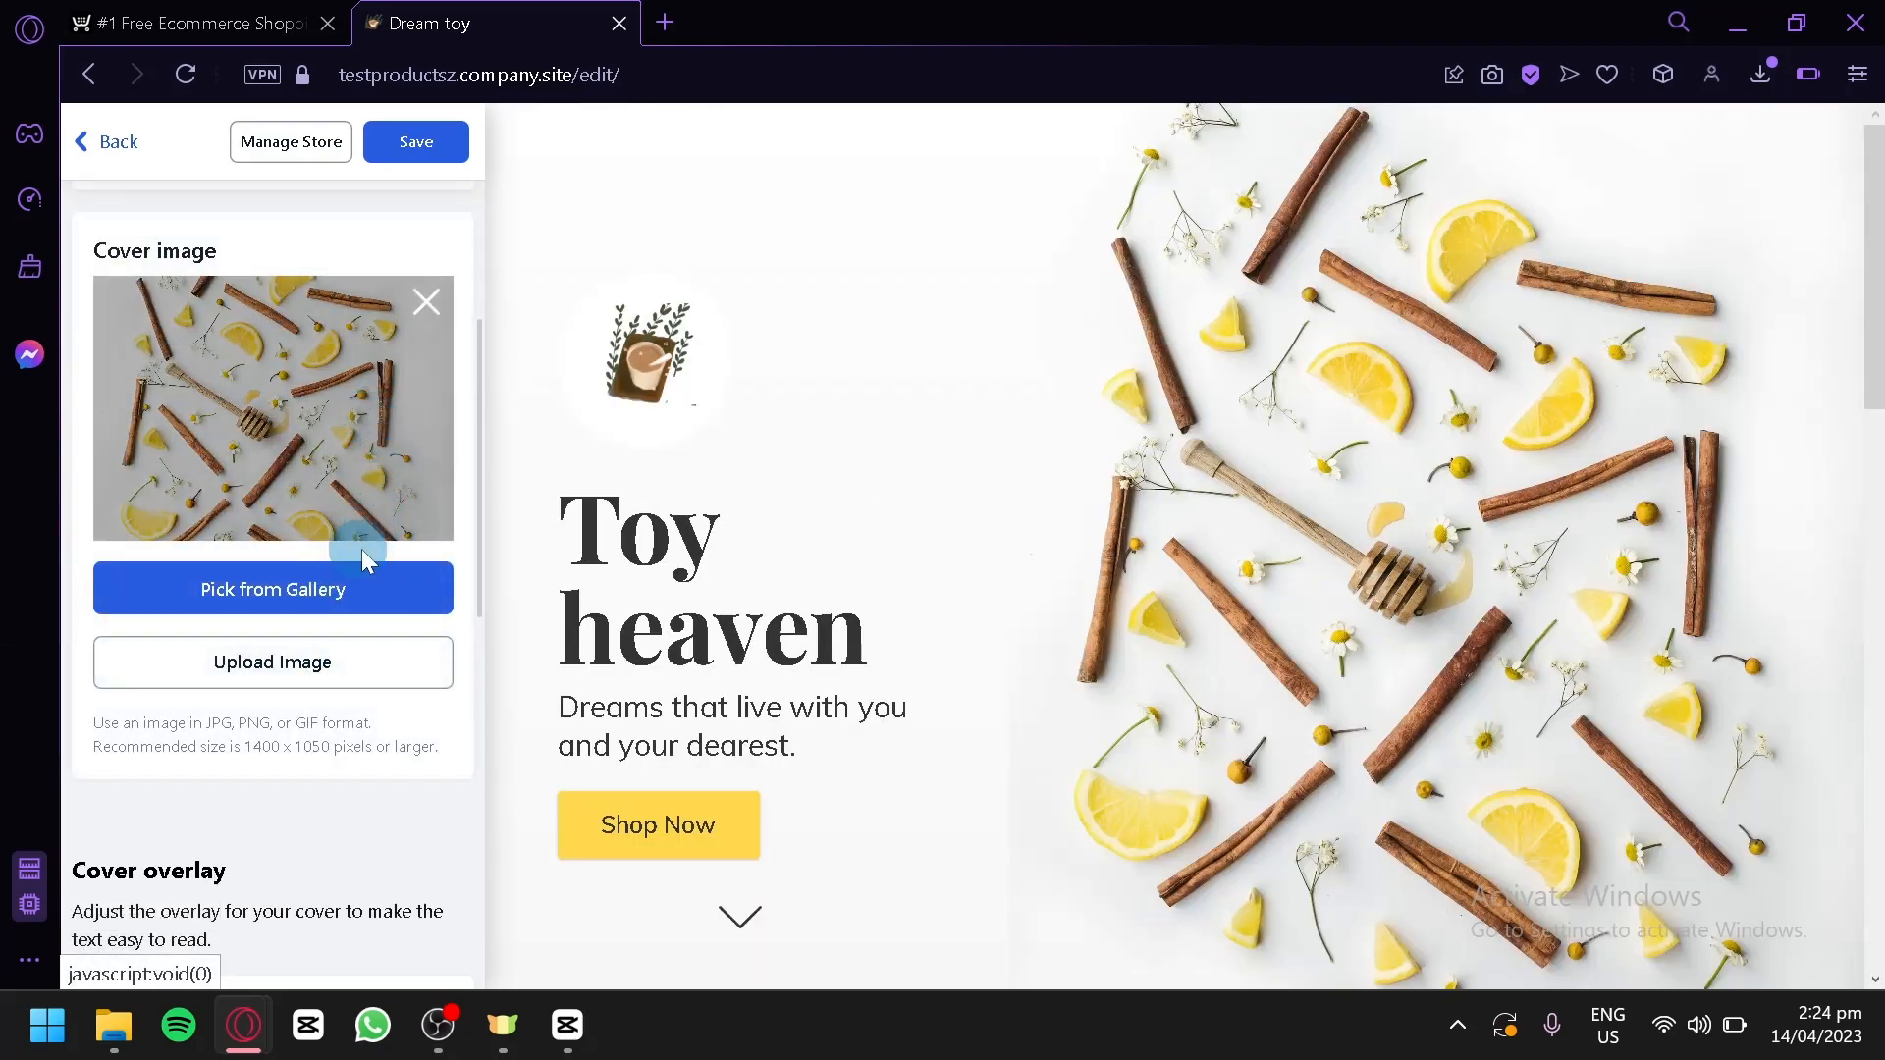
scroll(349, 699, "down", 5)
scroll(343, 687, "up", 5)
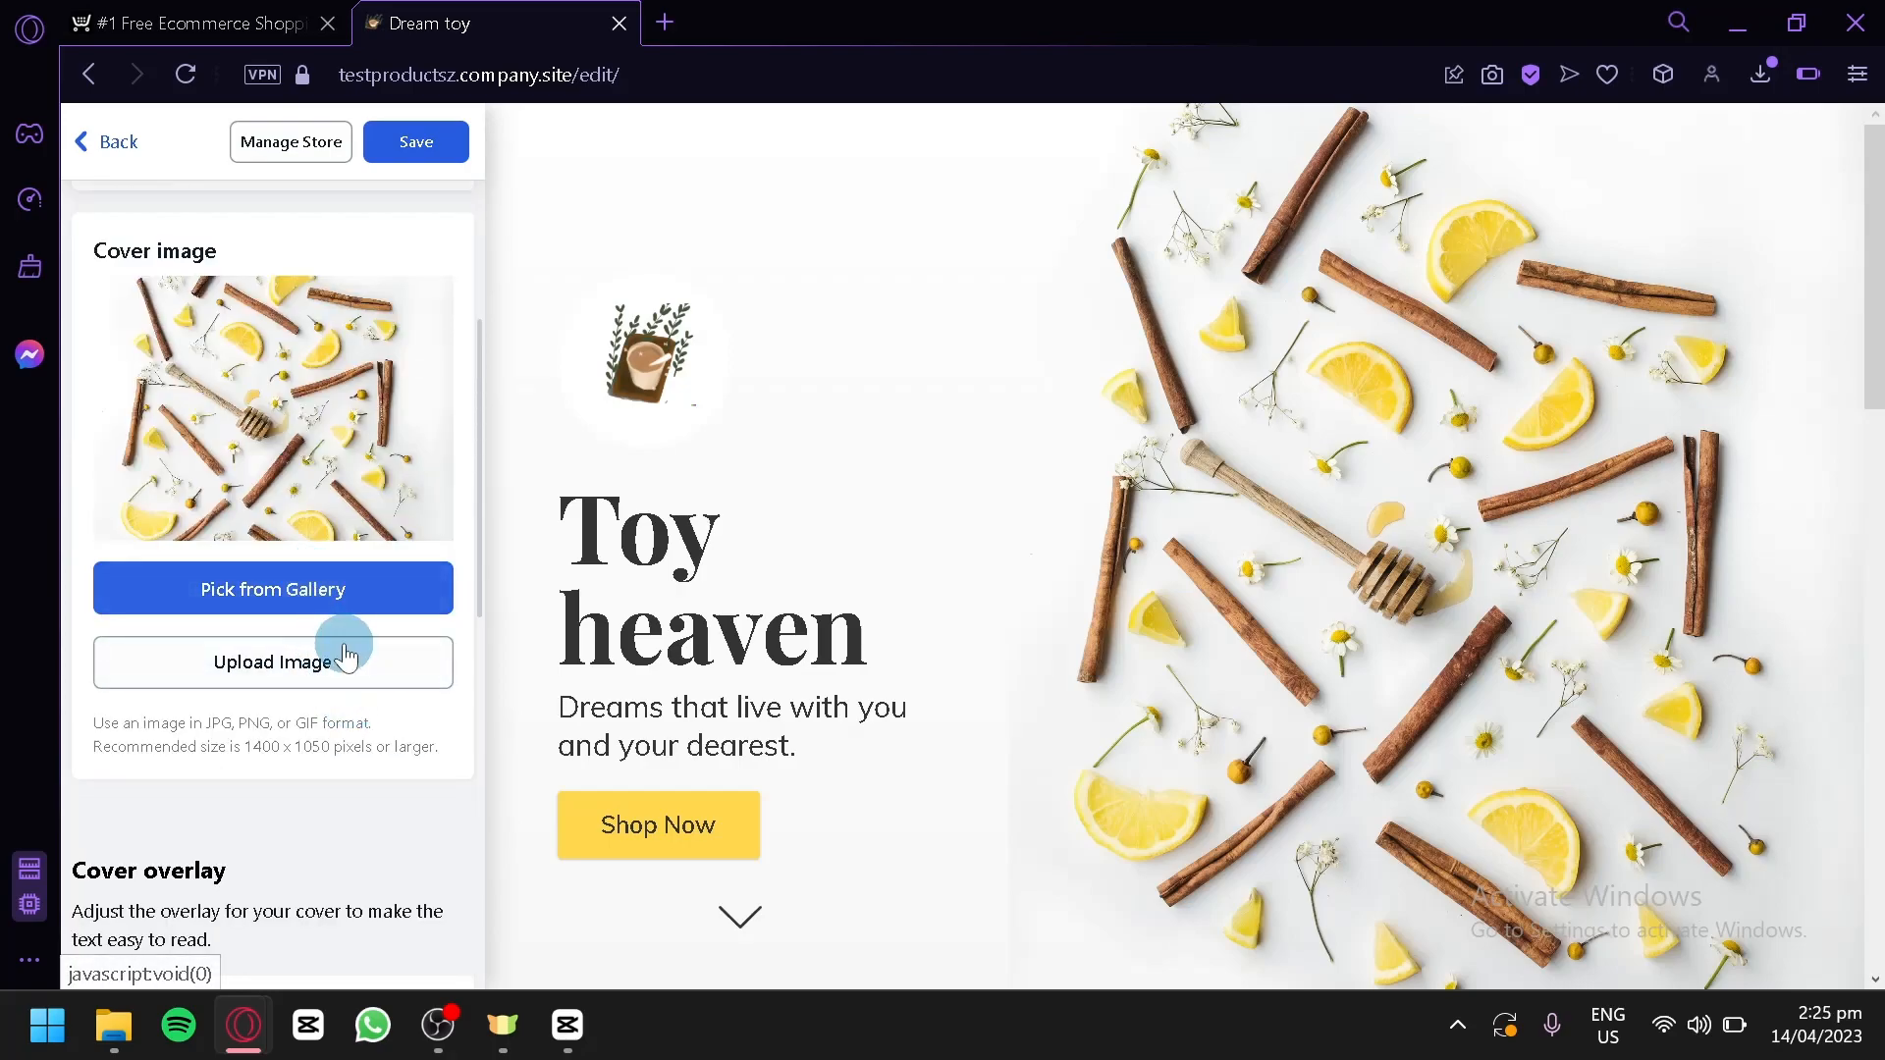
scroll(339, 643, "down", 5)
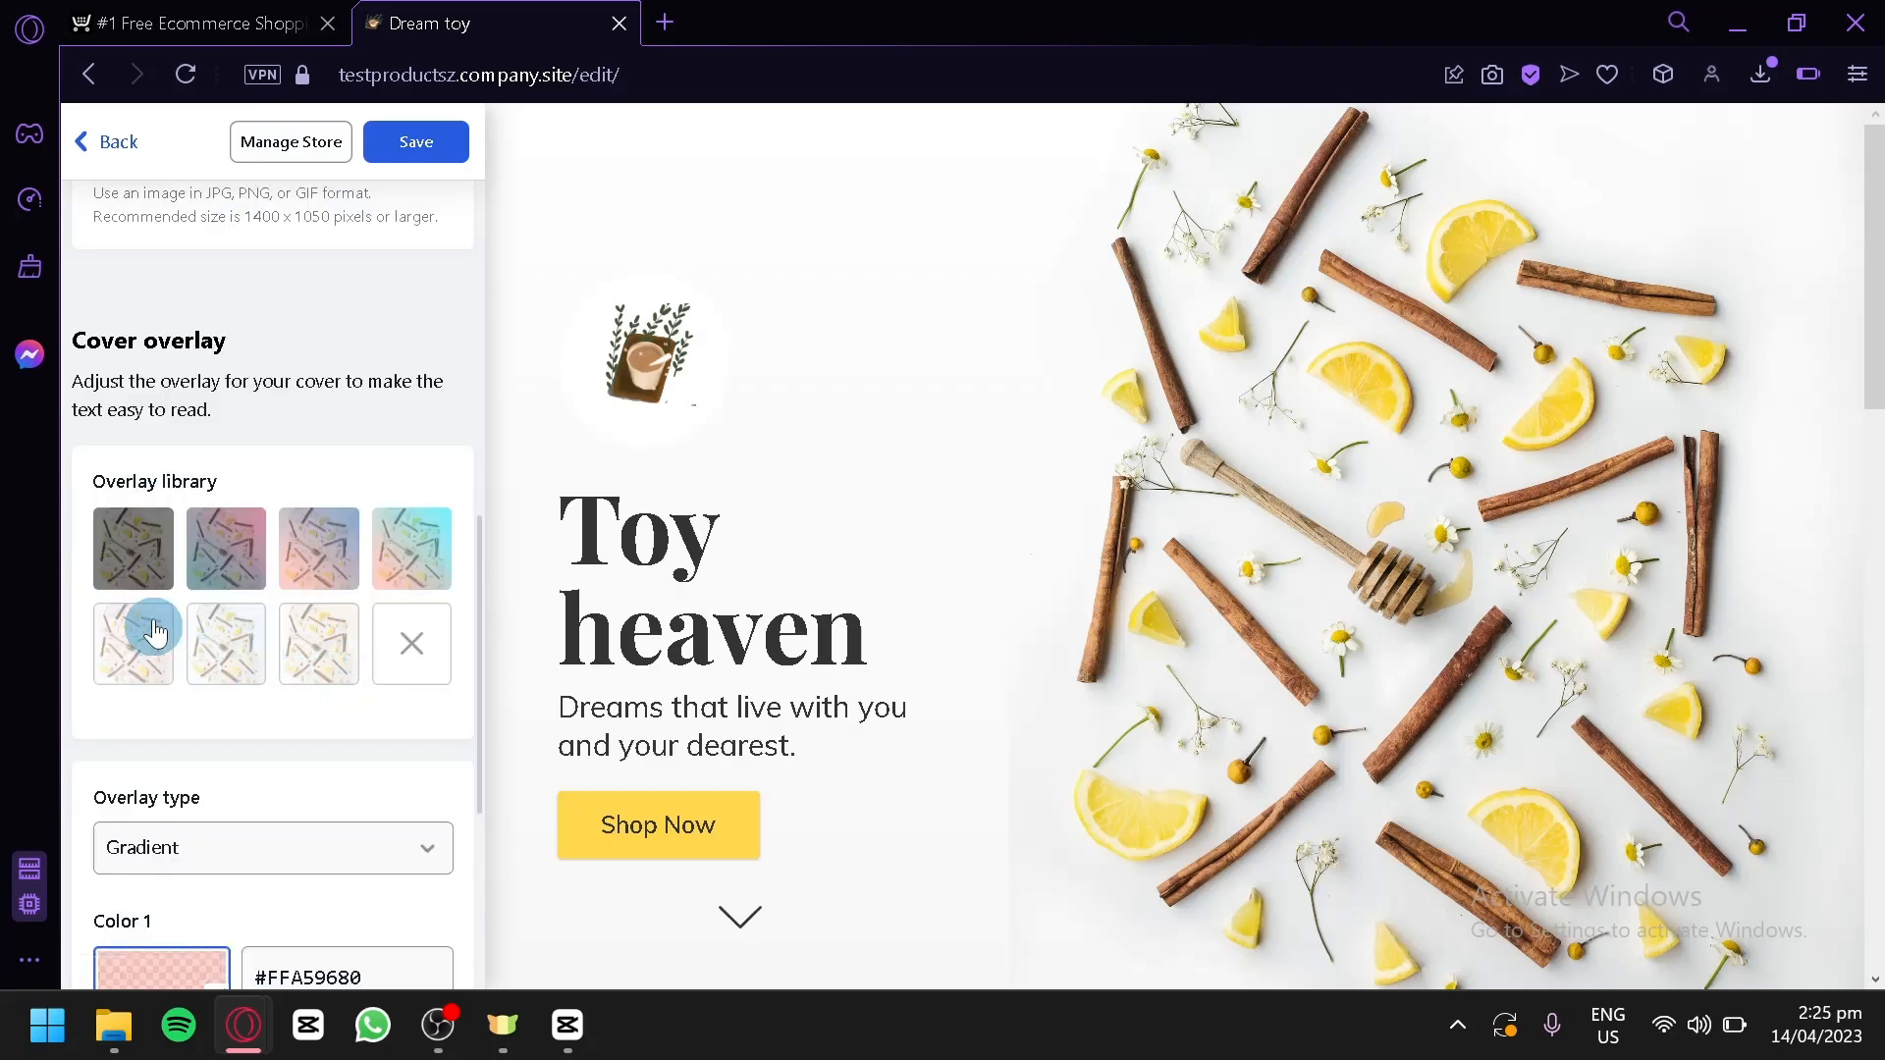
- Compare the cover overlays, apply the pink-to-blue gradient with 41% opacity, and return to the headline and cover settings
left_click(251, 565)
left_click(321, 573)
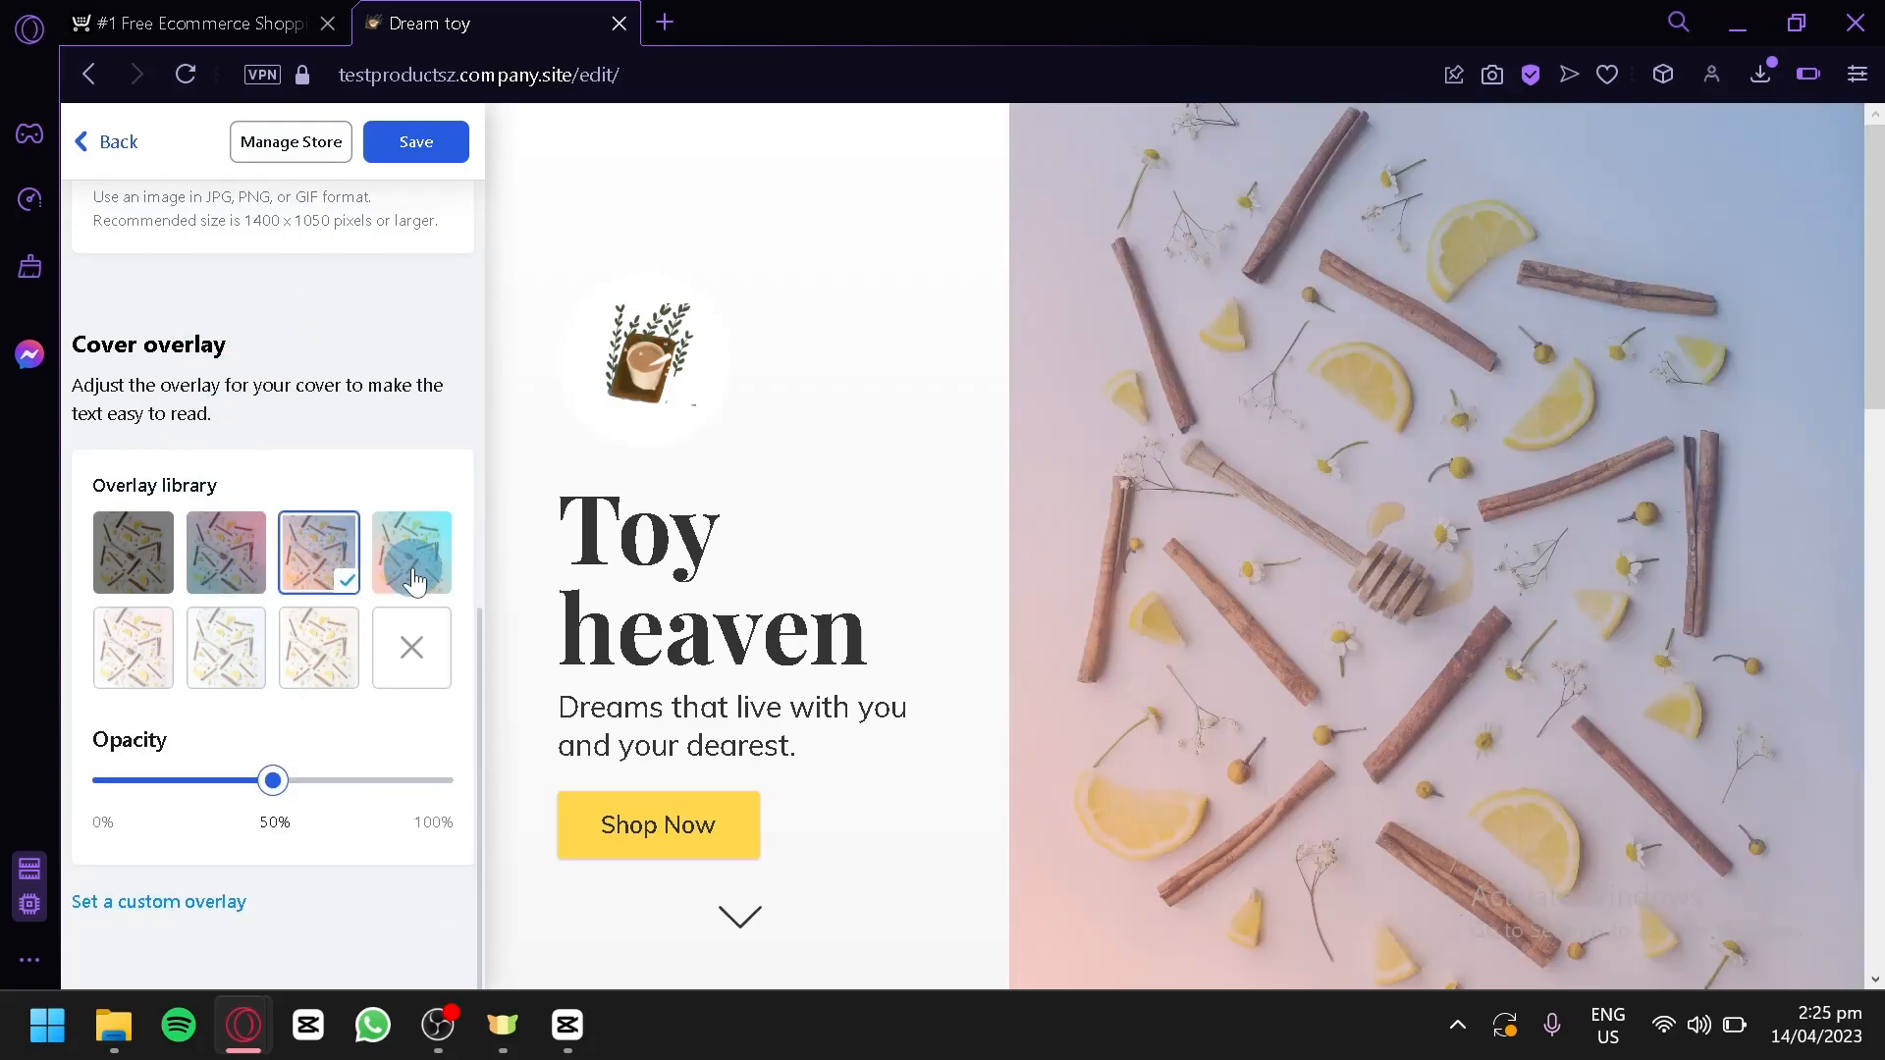
left_click(397, 579)
left_click(341, 594)
mouse_move(271, 781)
left_mouse_down()
mouse_move(84, 774)
mouse_move(421, 765)
mouse_move(157, 764)
mouse_move(245, 760)
left_mouse_up()
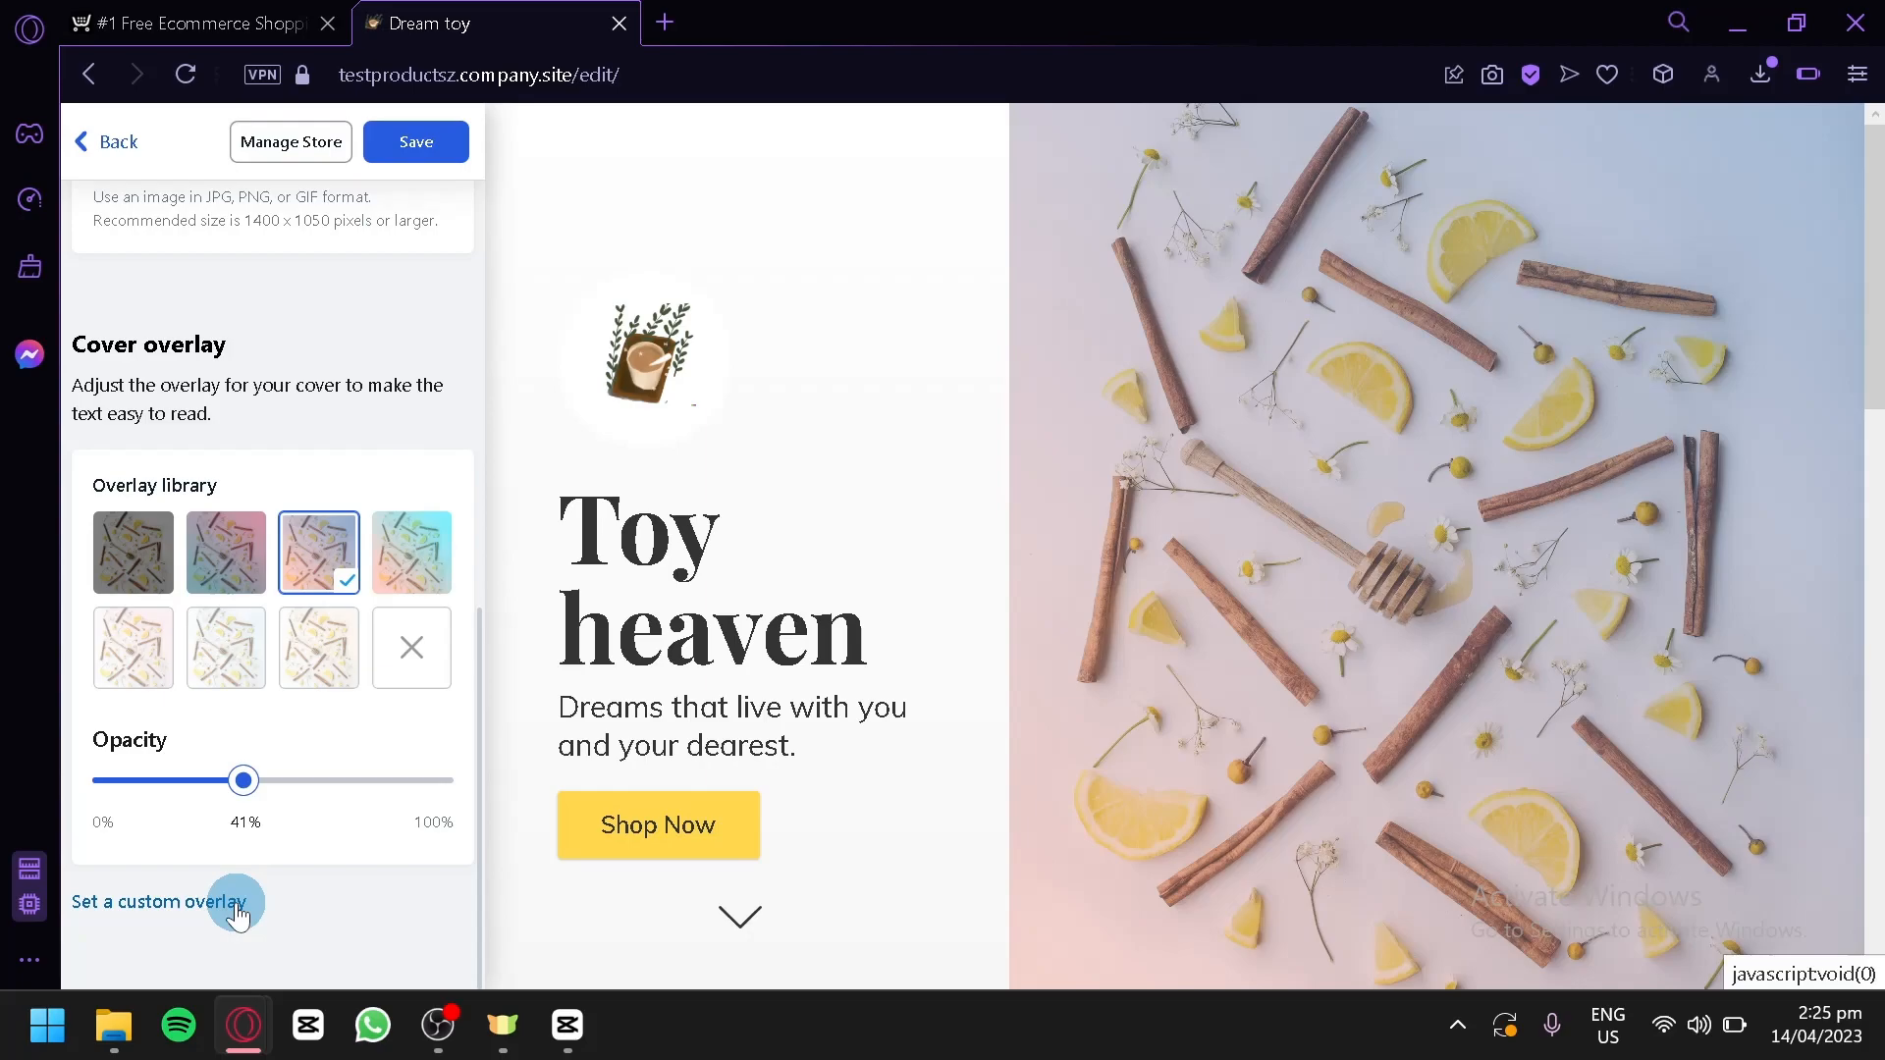
left_click(106, 141)
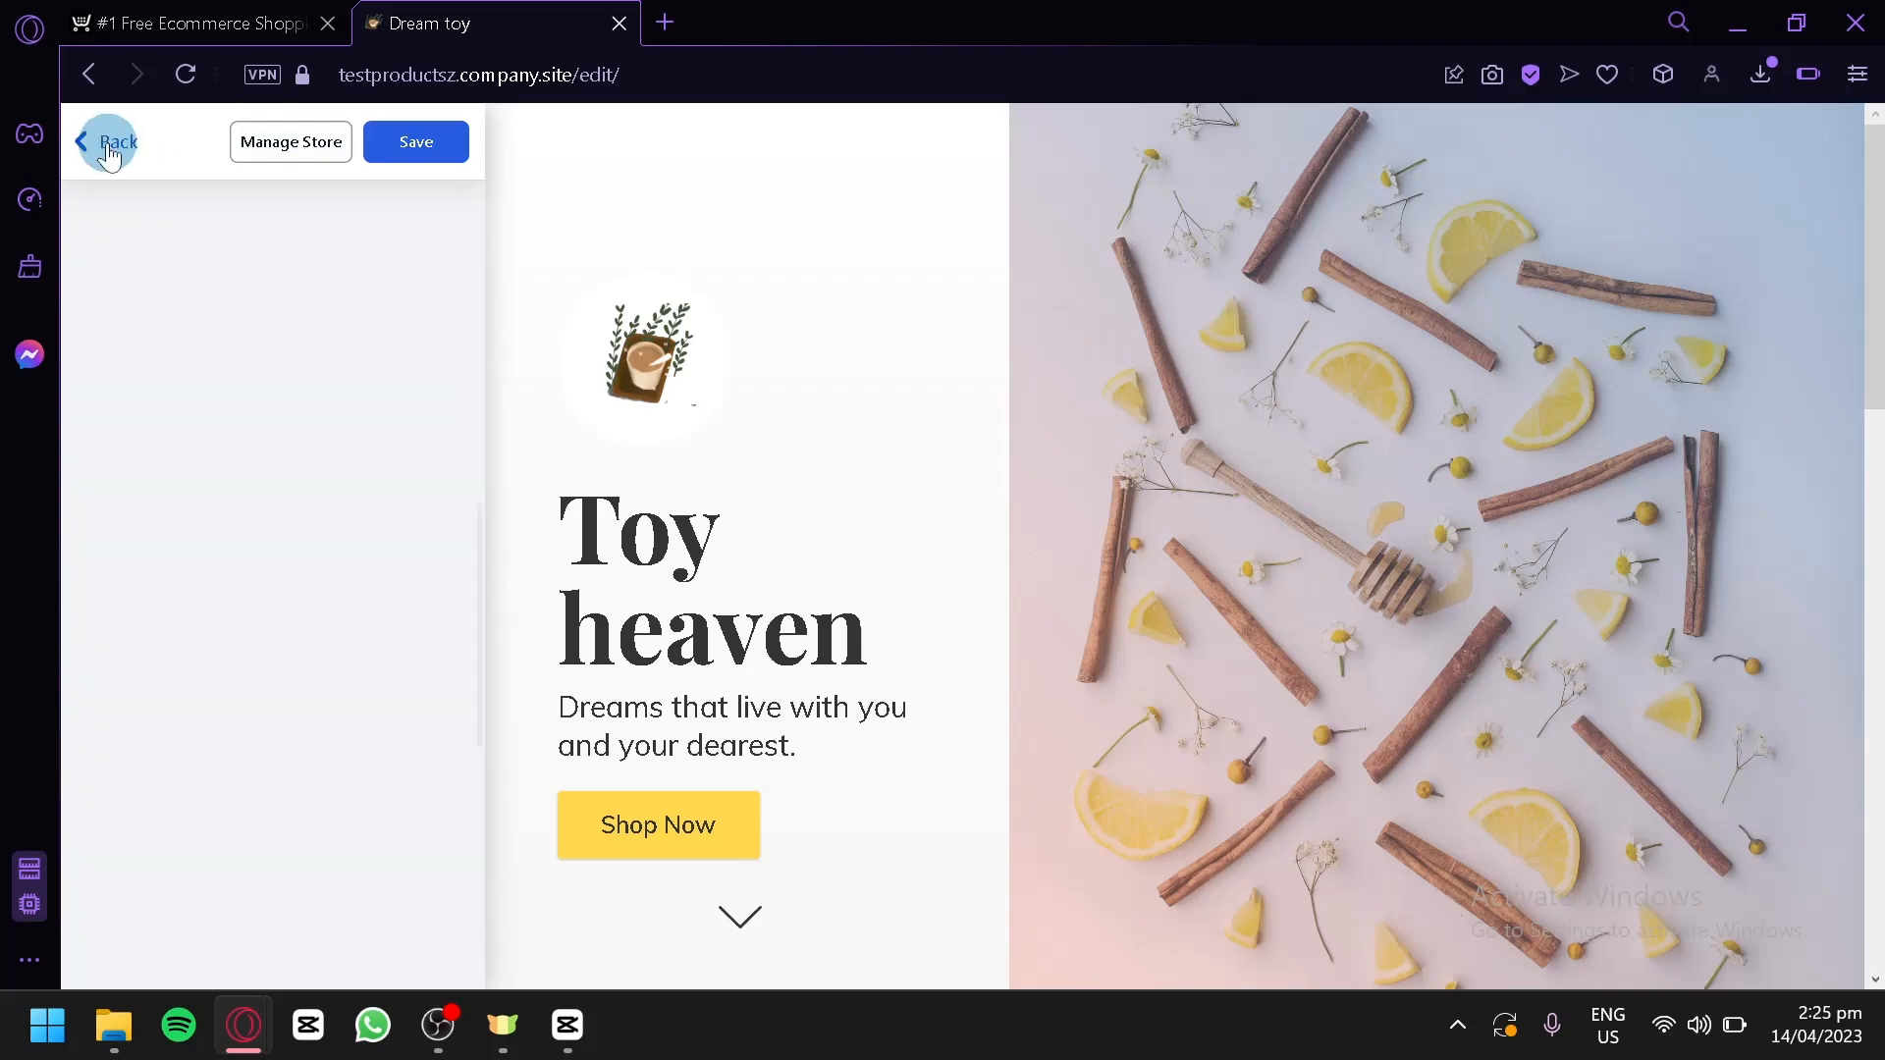
- Open the cover's Typography settings and review the font options from the headline down to the call-to-action button
scroll(284, 485, "down", 5)
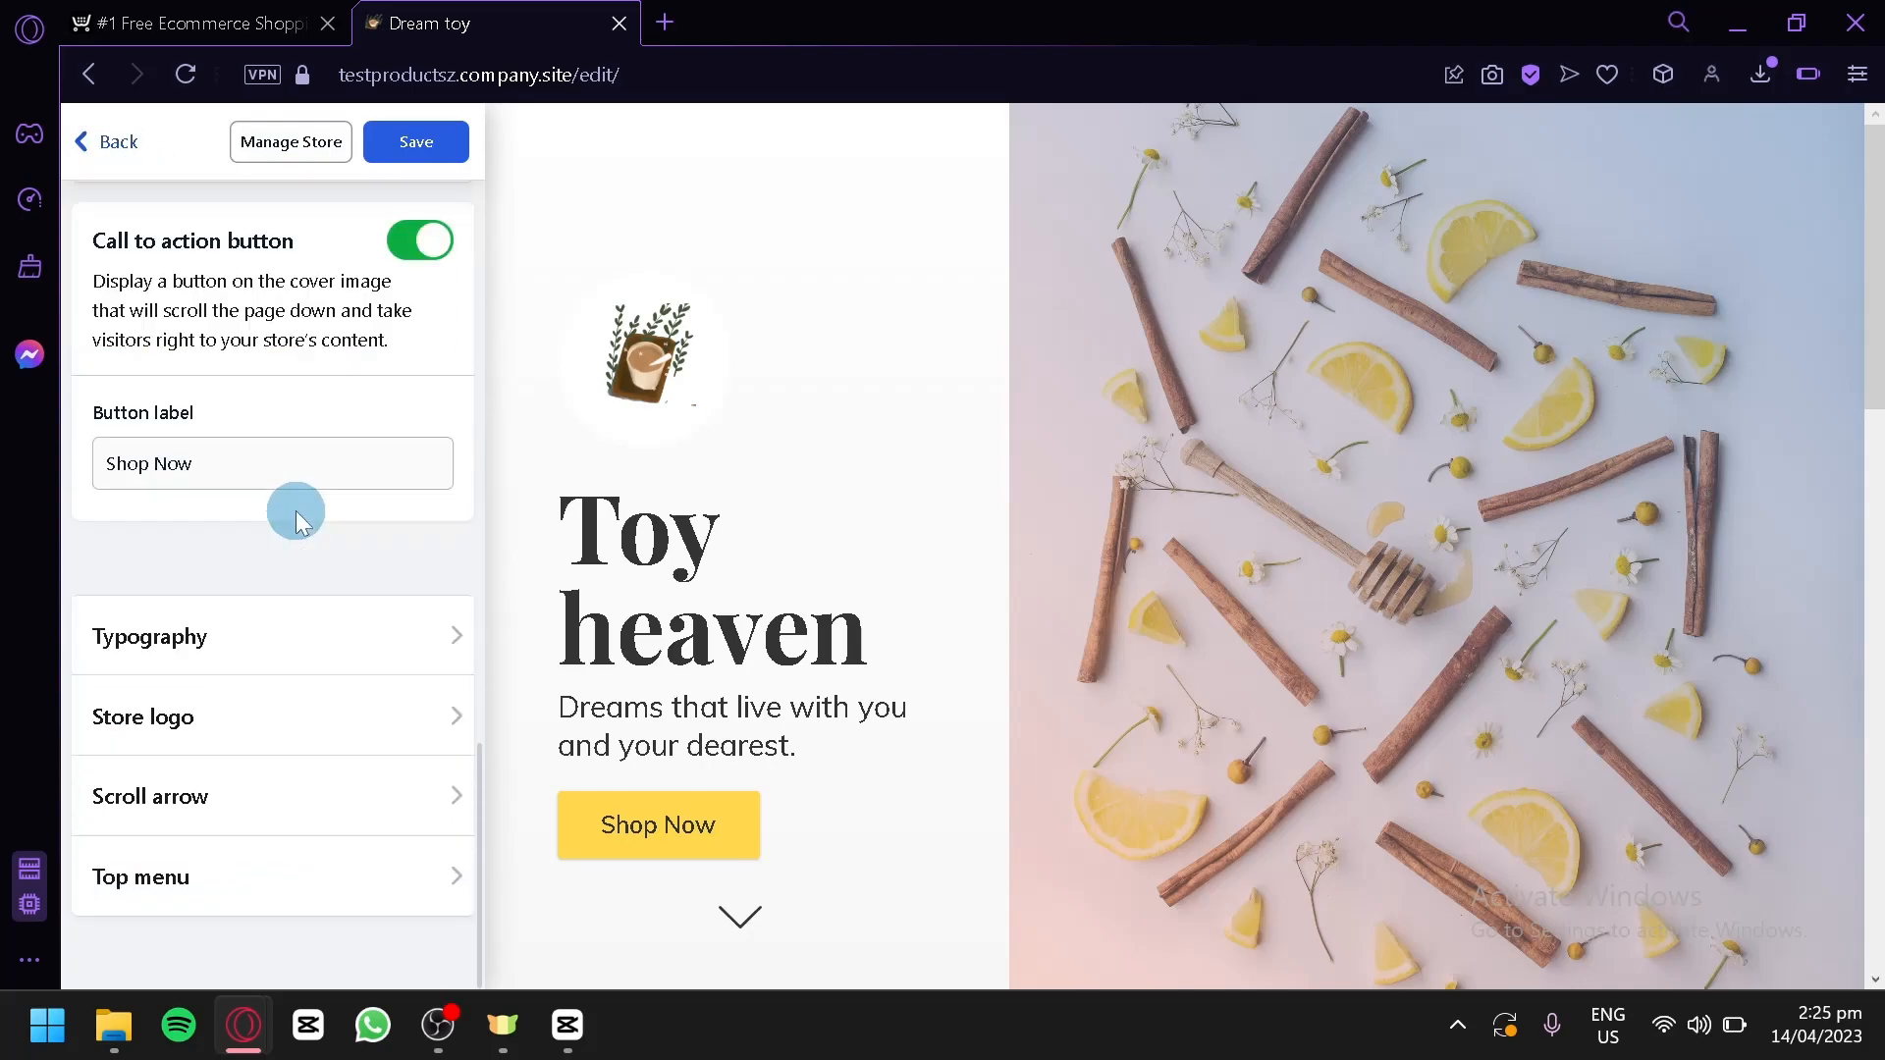
left_click(381, 644)
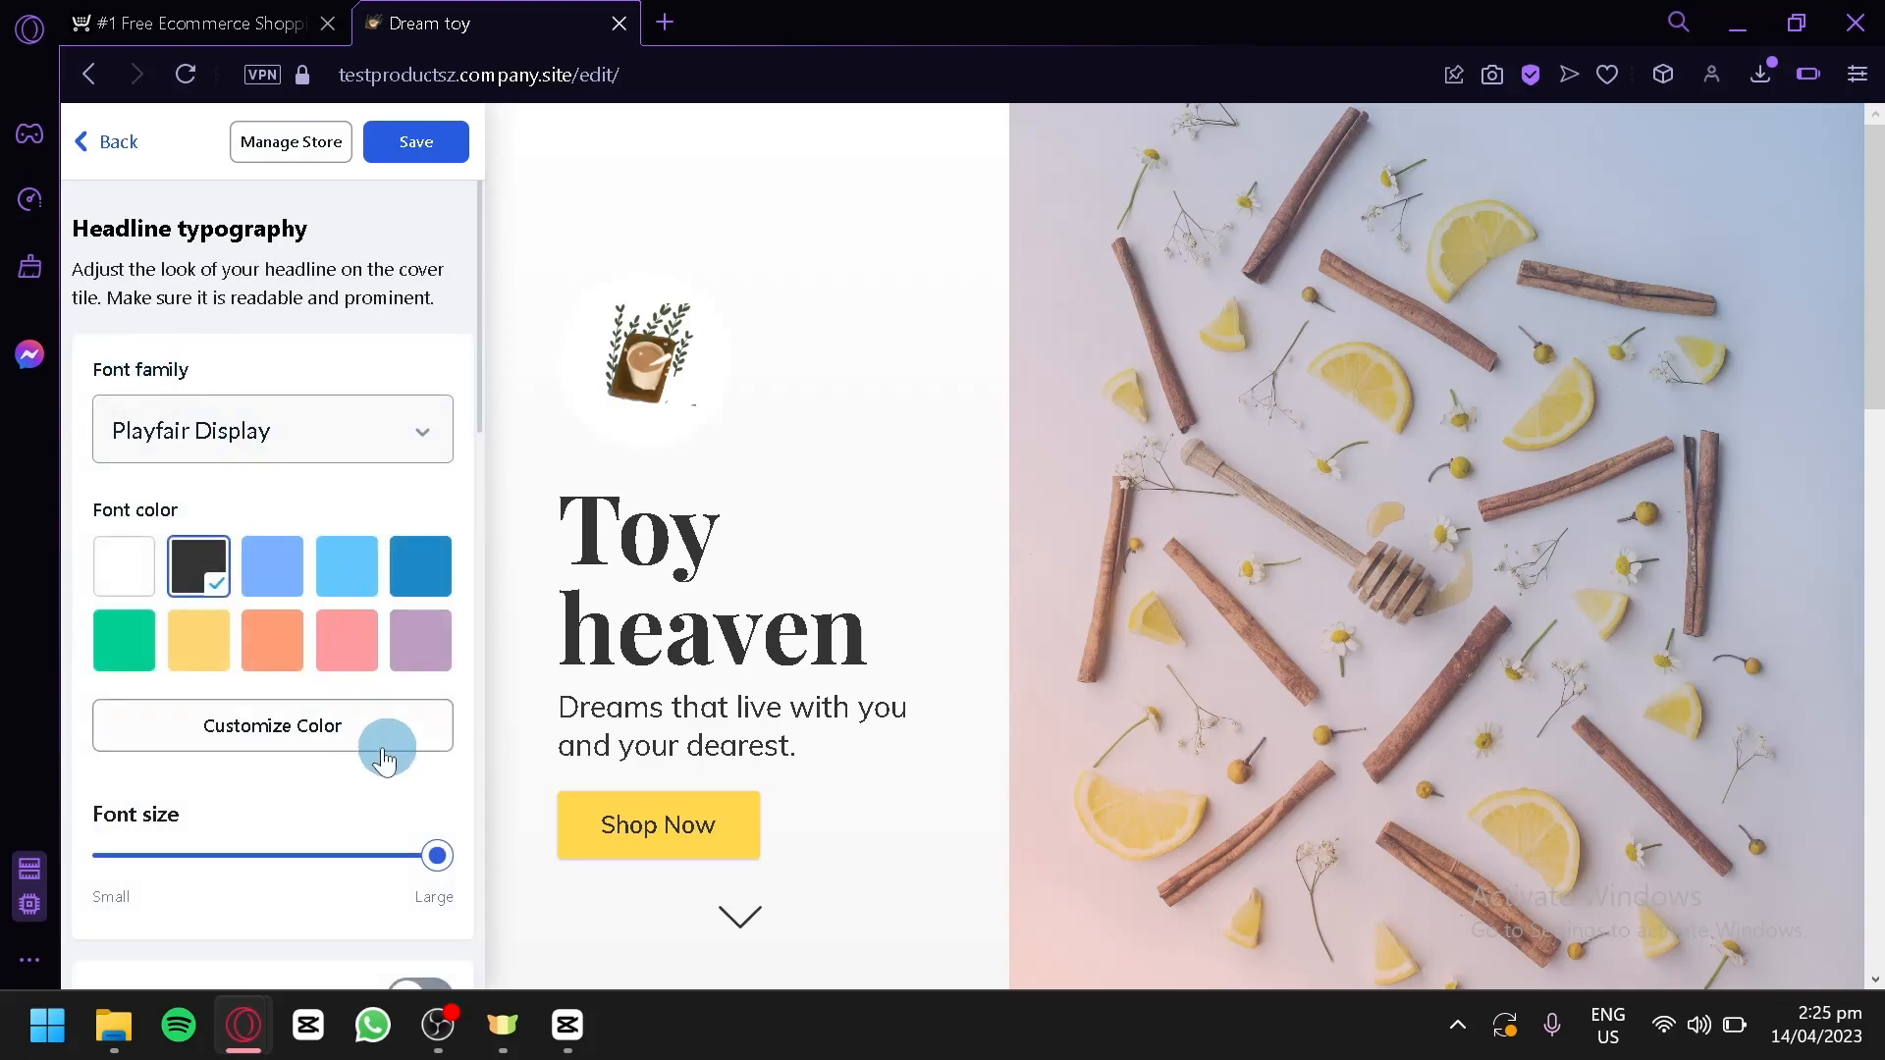
scroll(257, 564, "down", 8)
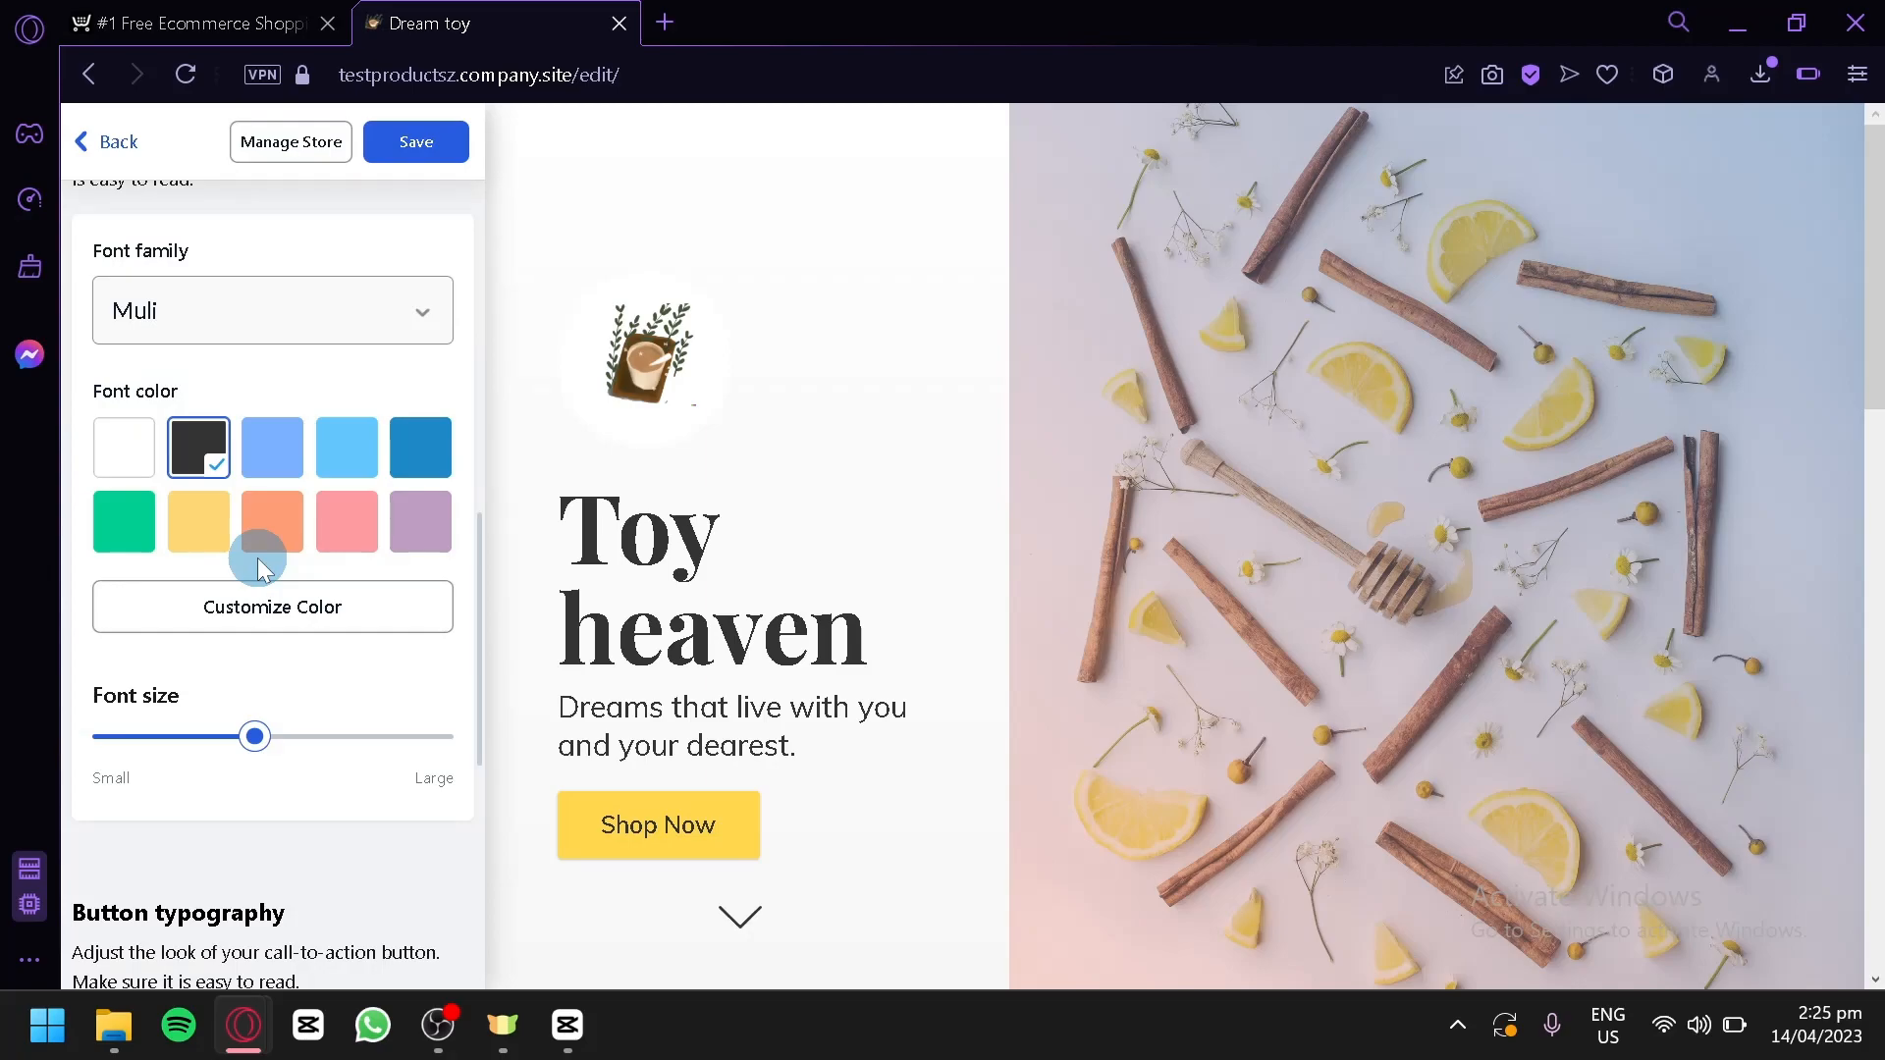
scroll(257, 558, "down", 6)
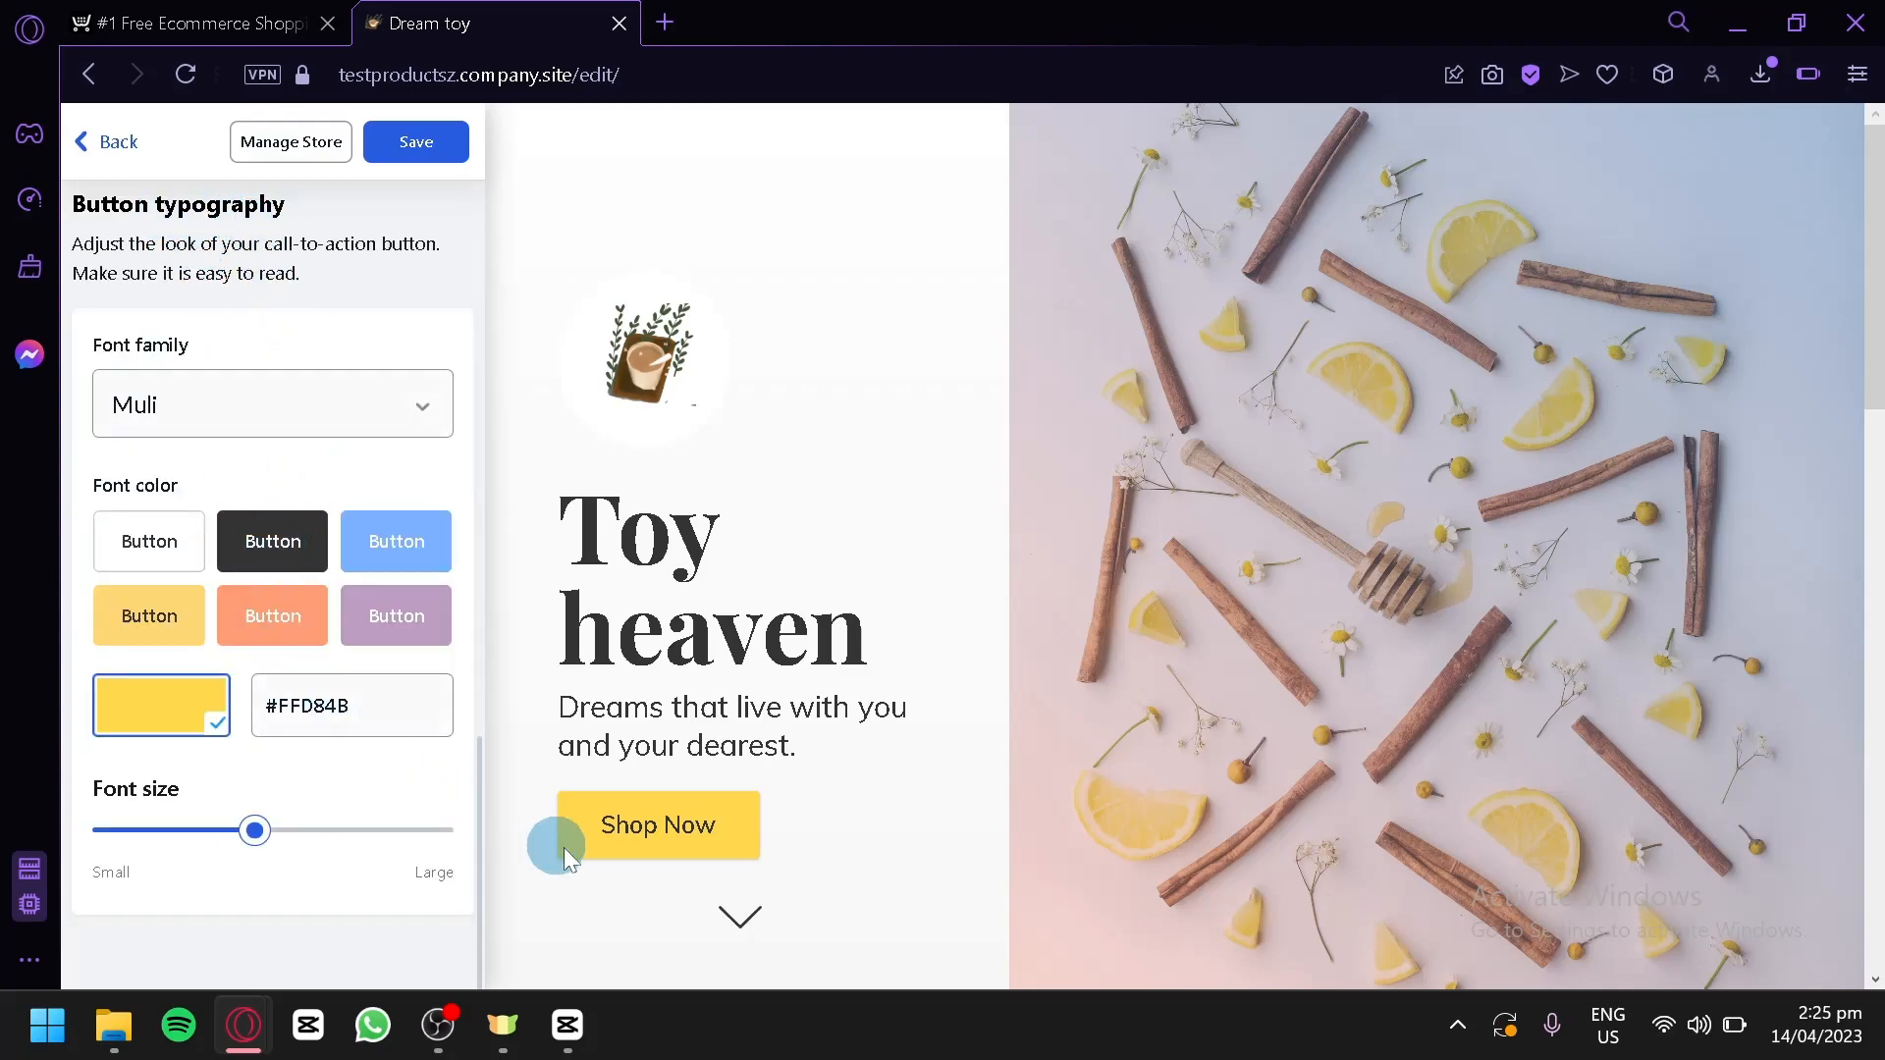
- Compare the black, blue, purple and orange presets for the call-to-action button, and apply the yellow one
left_click(300, 558)
left_click(394, 568)
left_click(420, 648)
left_click(300, 636)
left_click(172, 631)
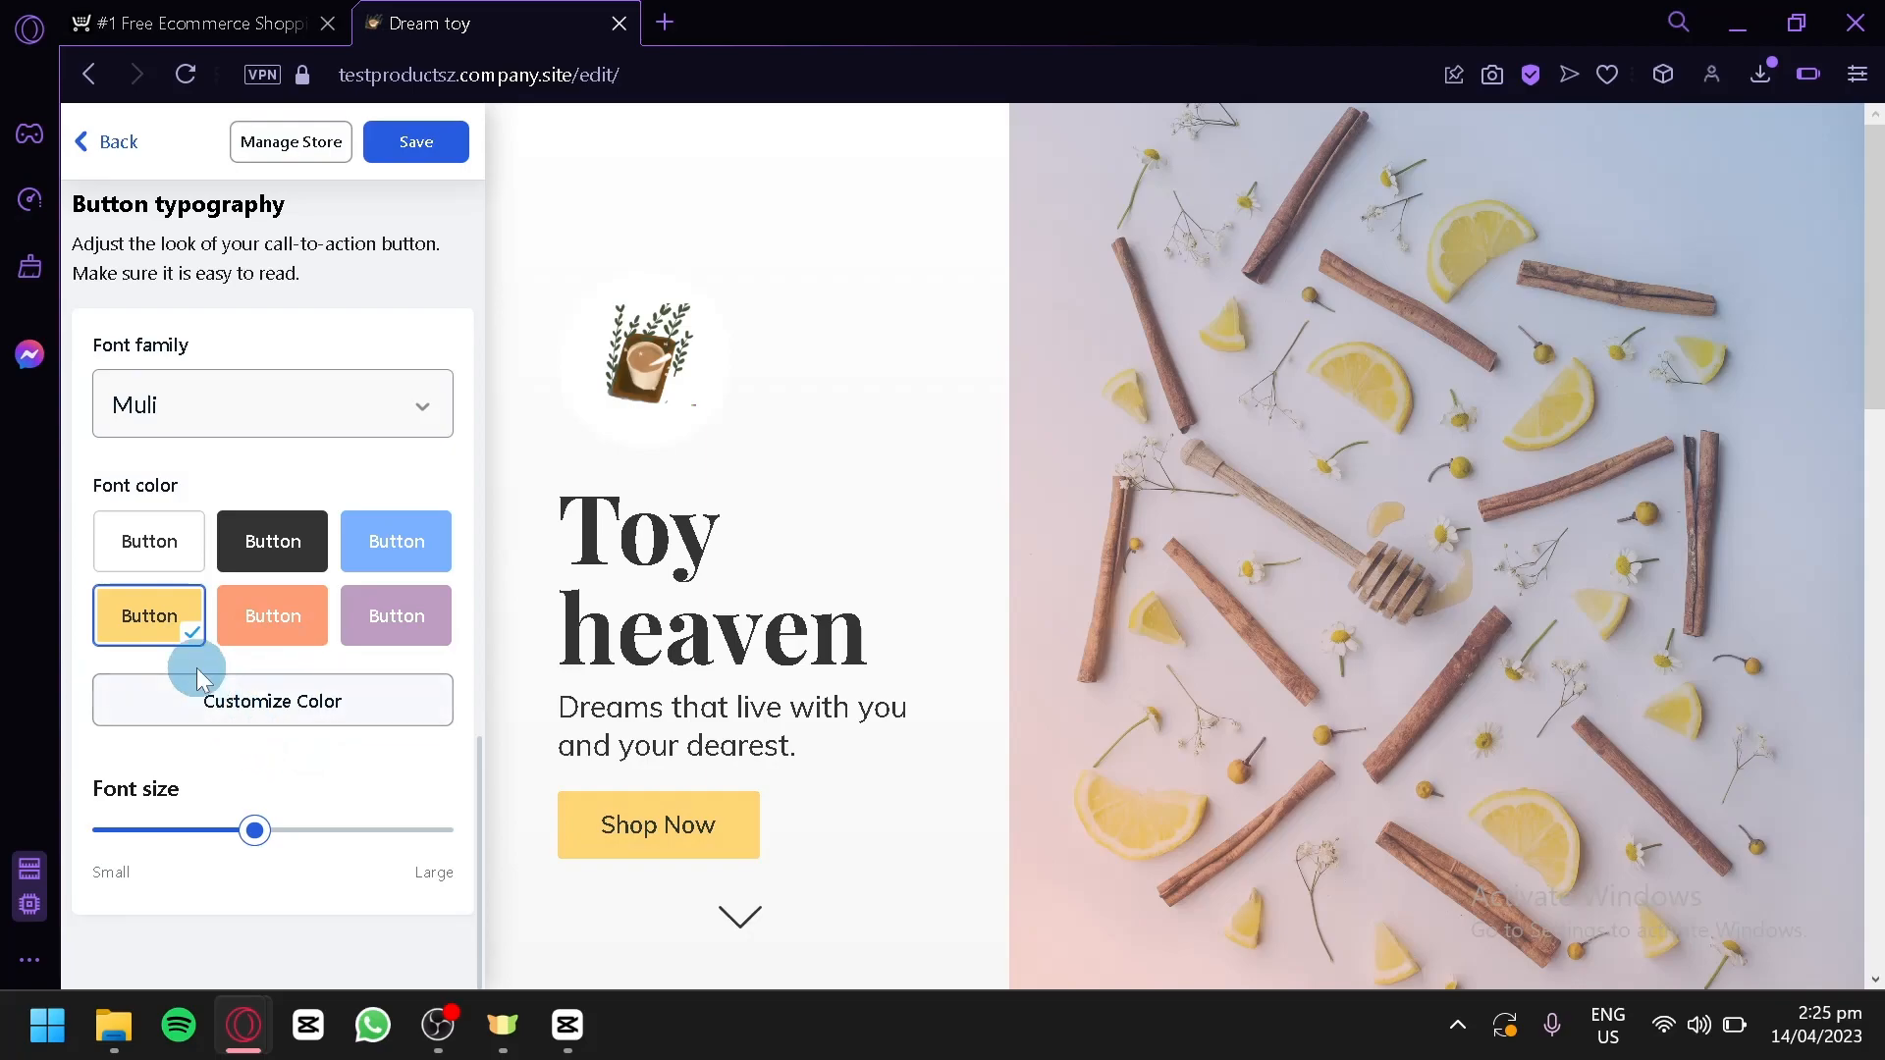
- Try a custom colour and the blue preset for the call-to-action button, and reapply the yellow preset
left_click(265, 717)
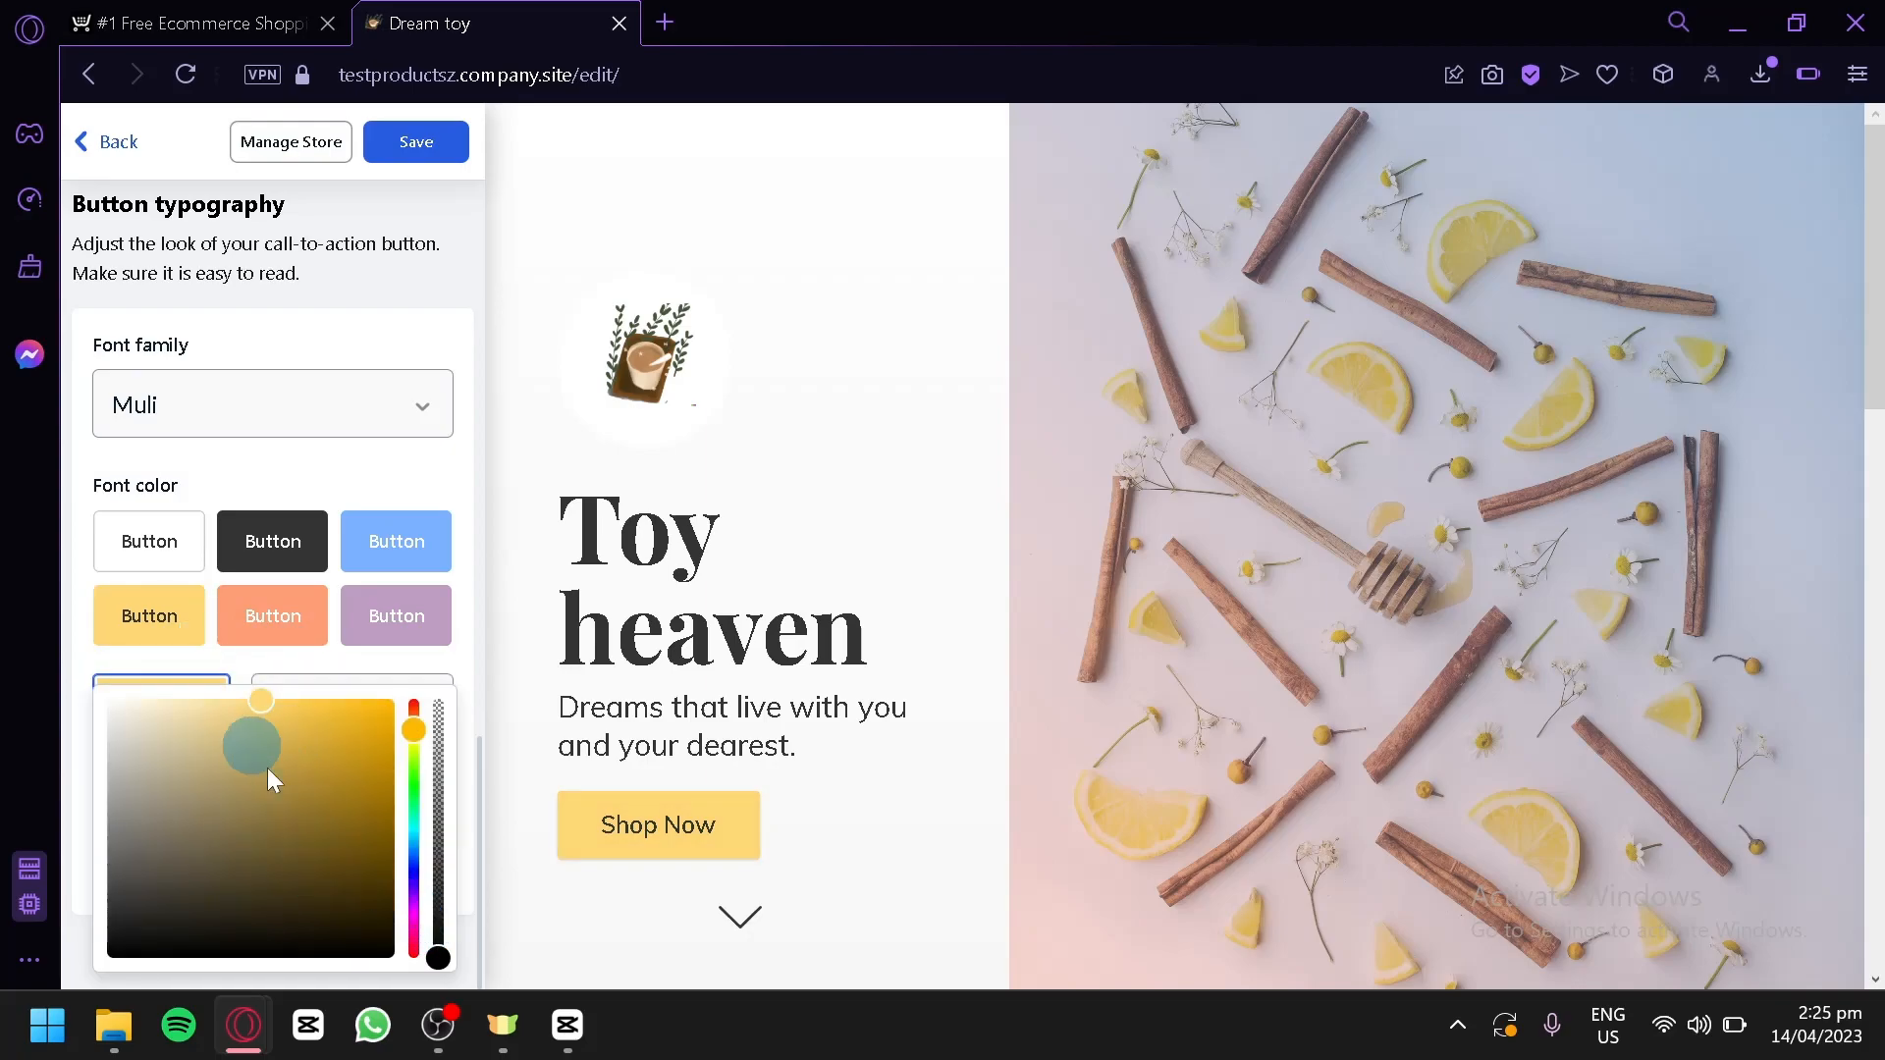
left_click_drag(432, 939, 464, 987)
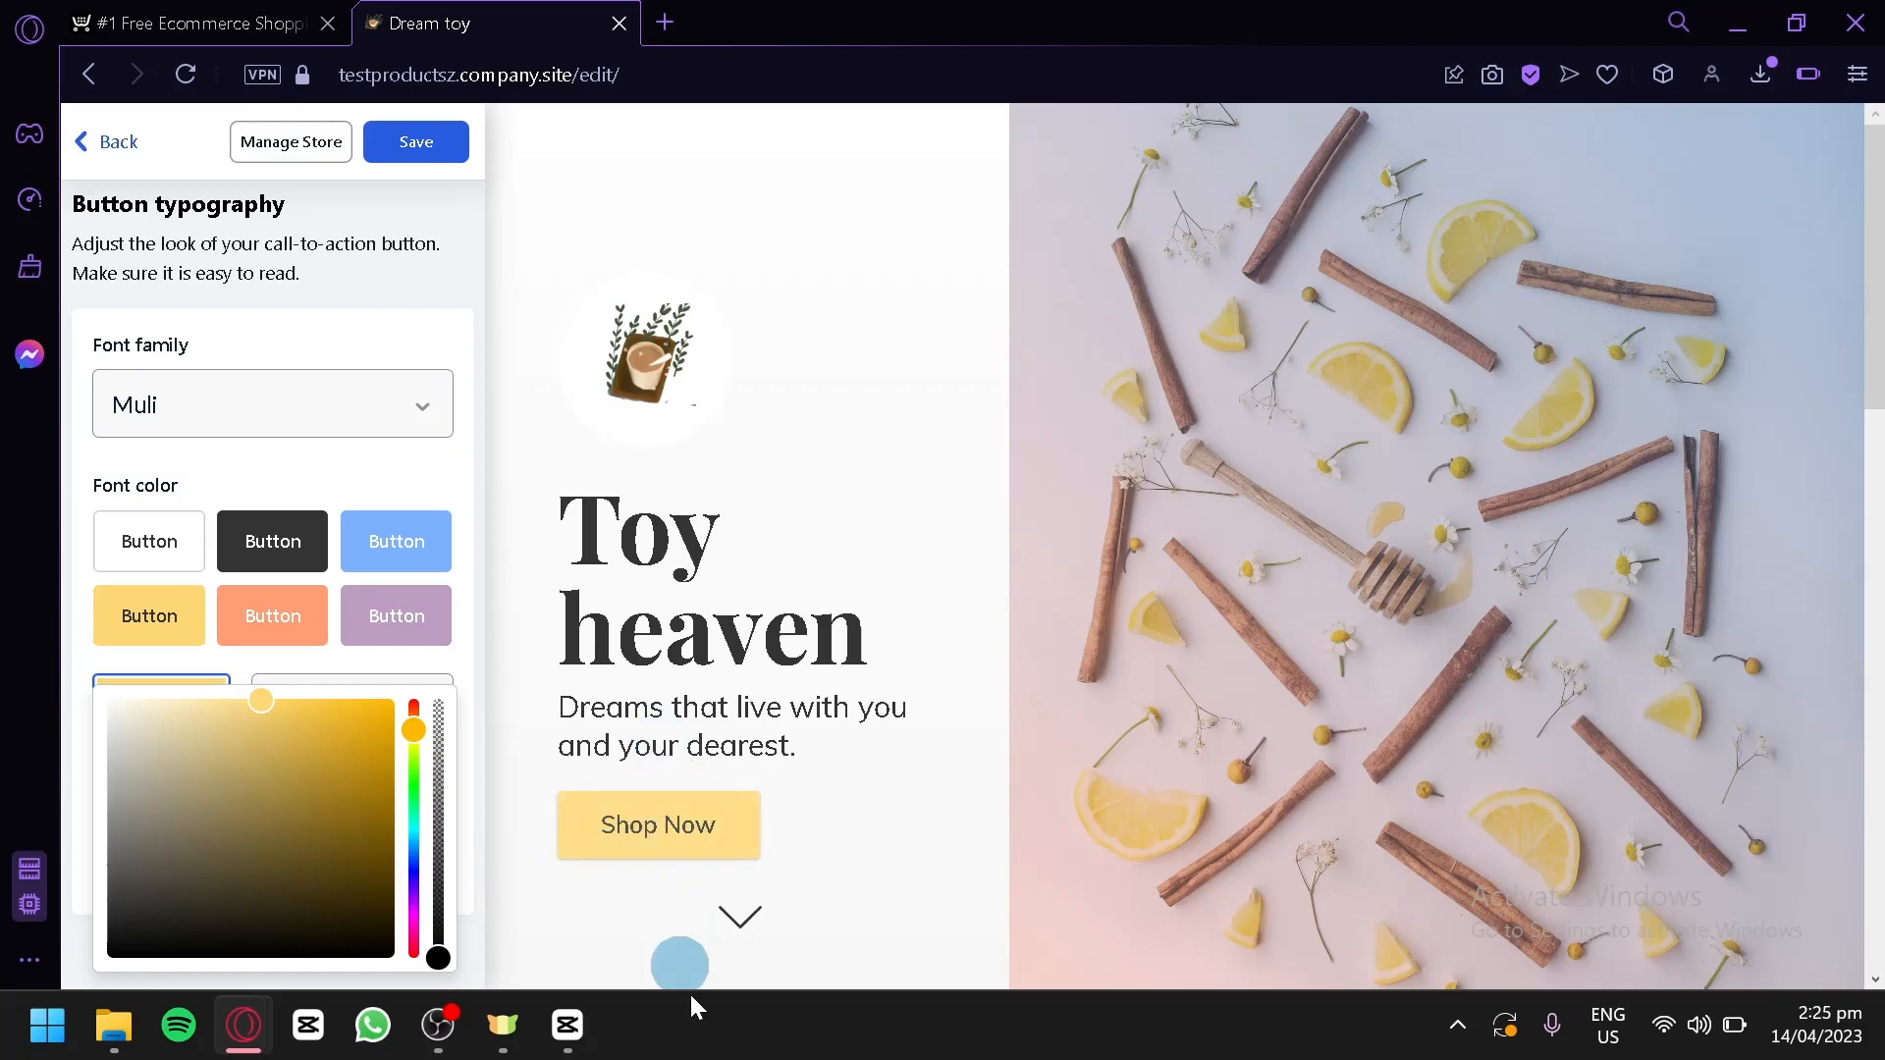
left_click(390, 560)
left_click(145, 629)
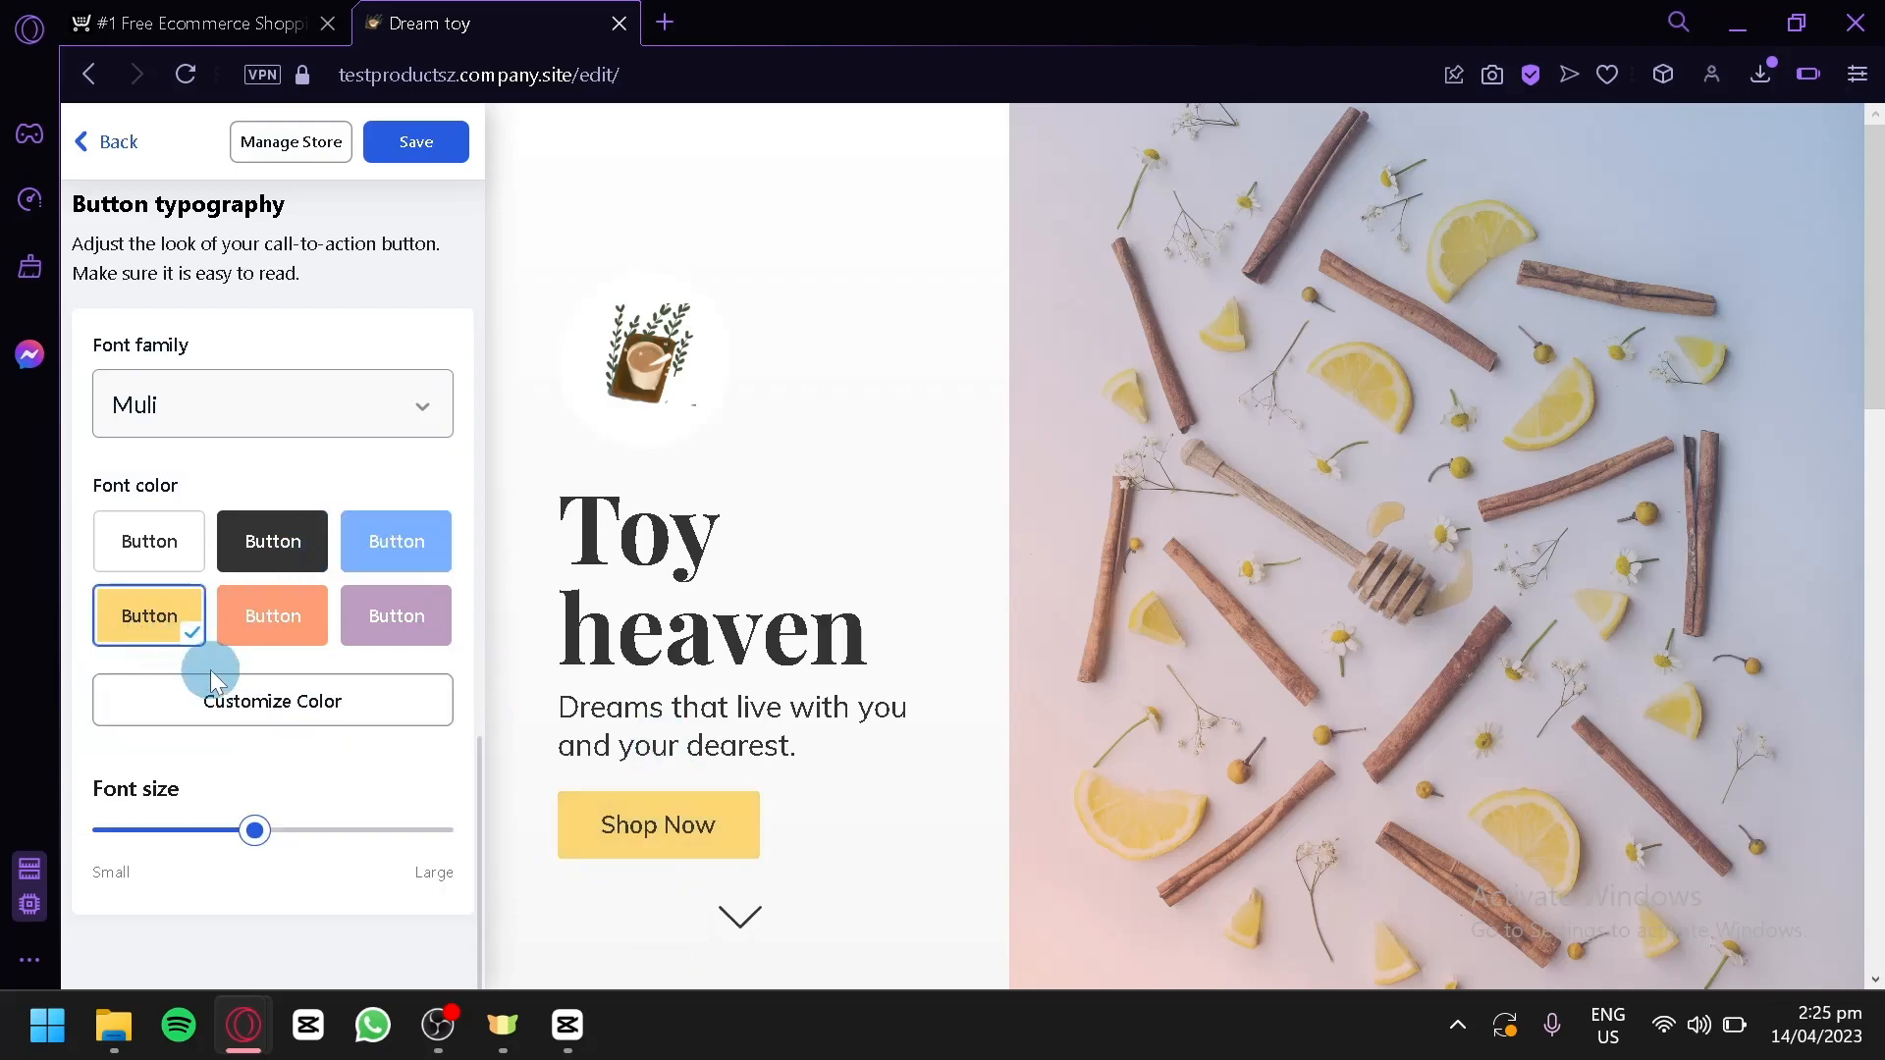
- Try the store logo above the store, set its position to Show in both places, and keep Round logo enabled
left_click(98, 143)
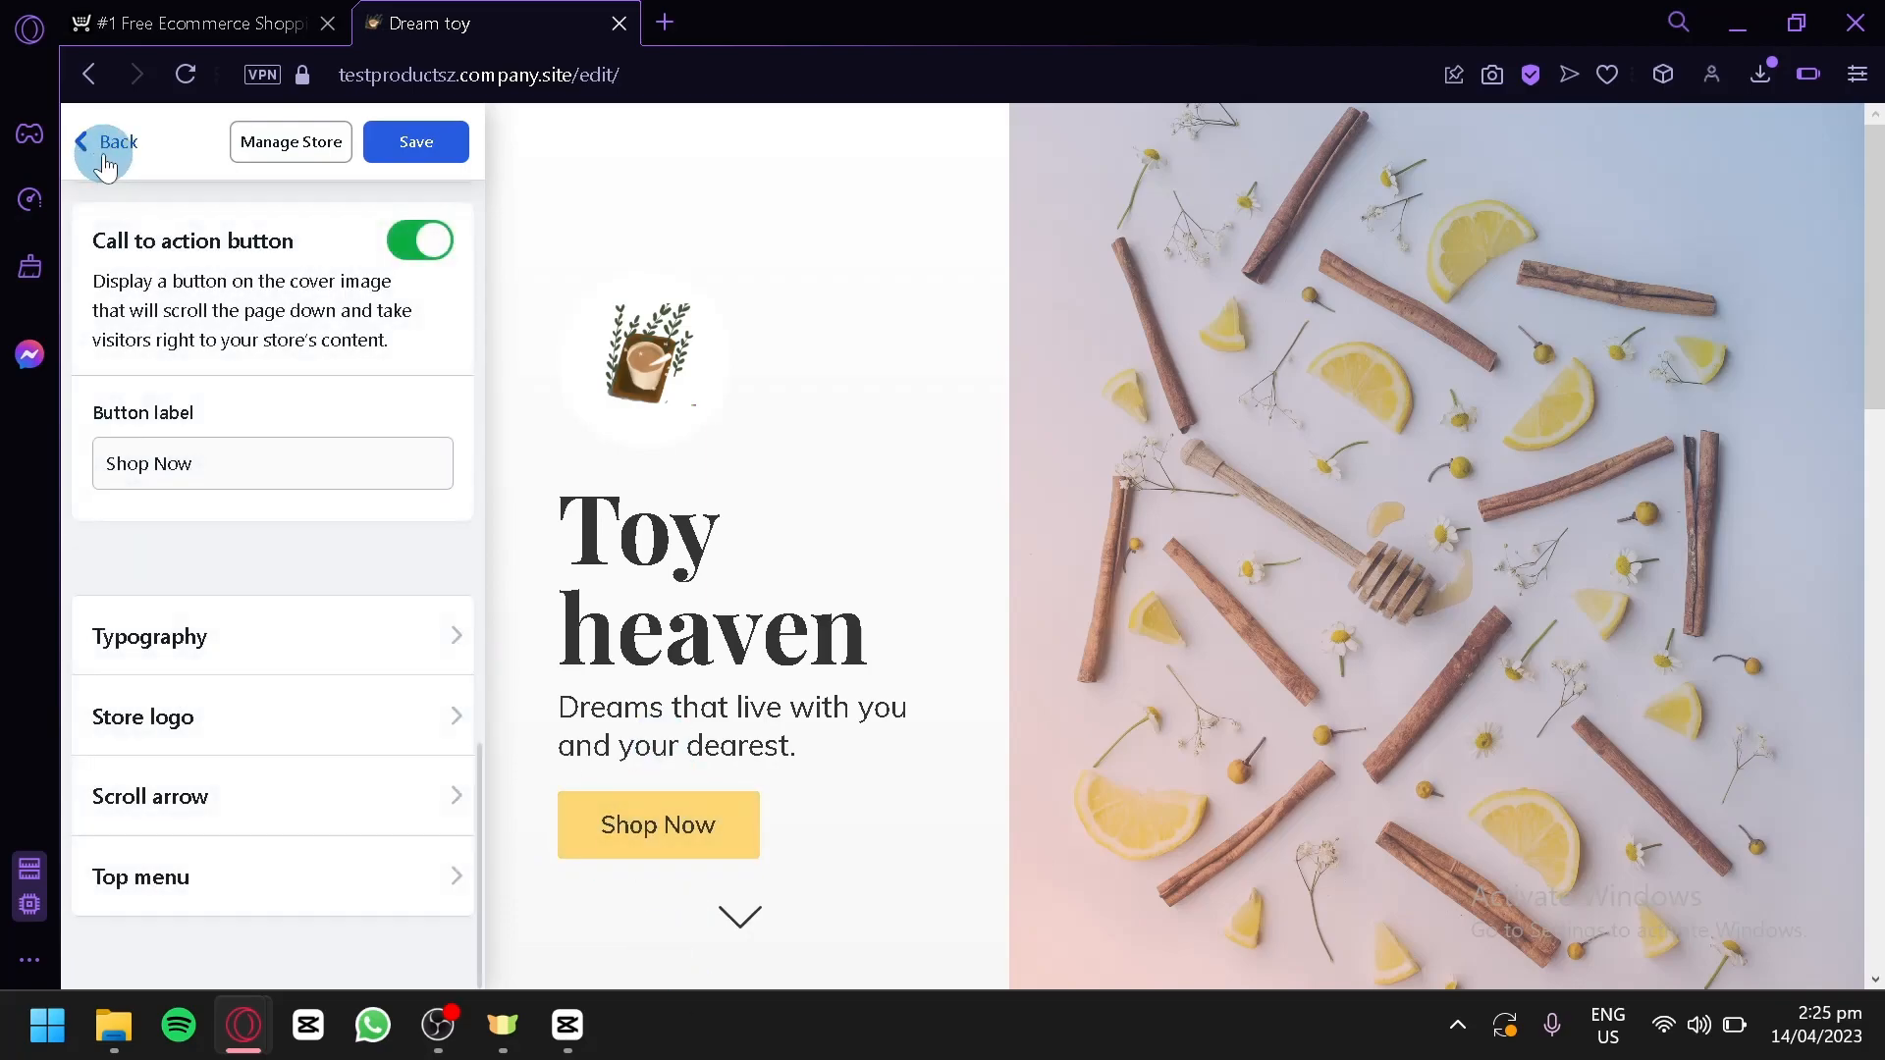
left_click(236, 728)
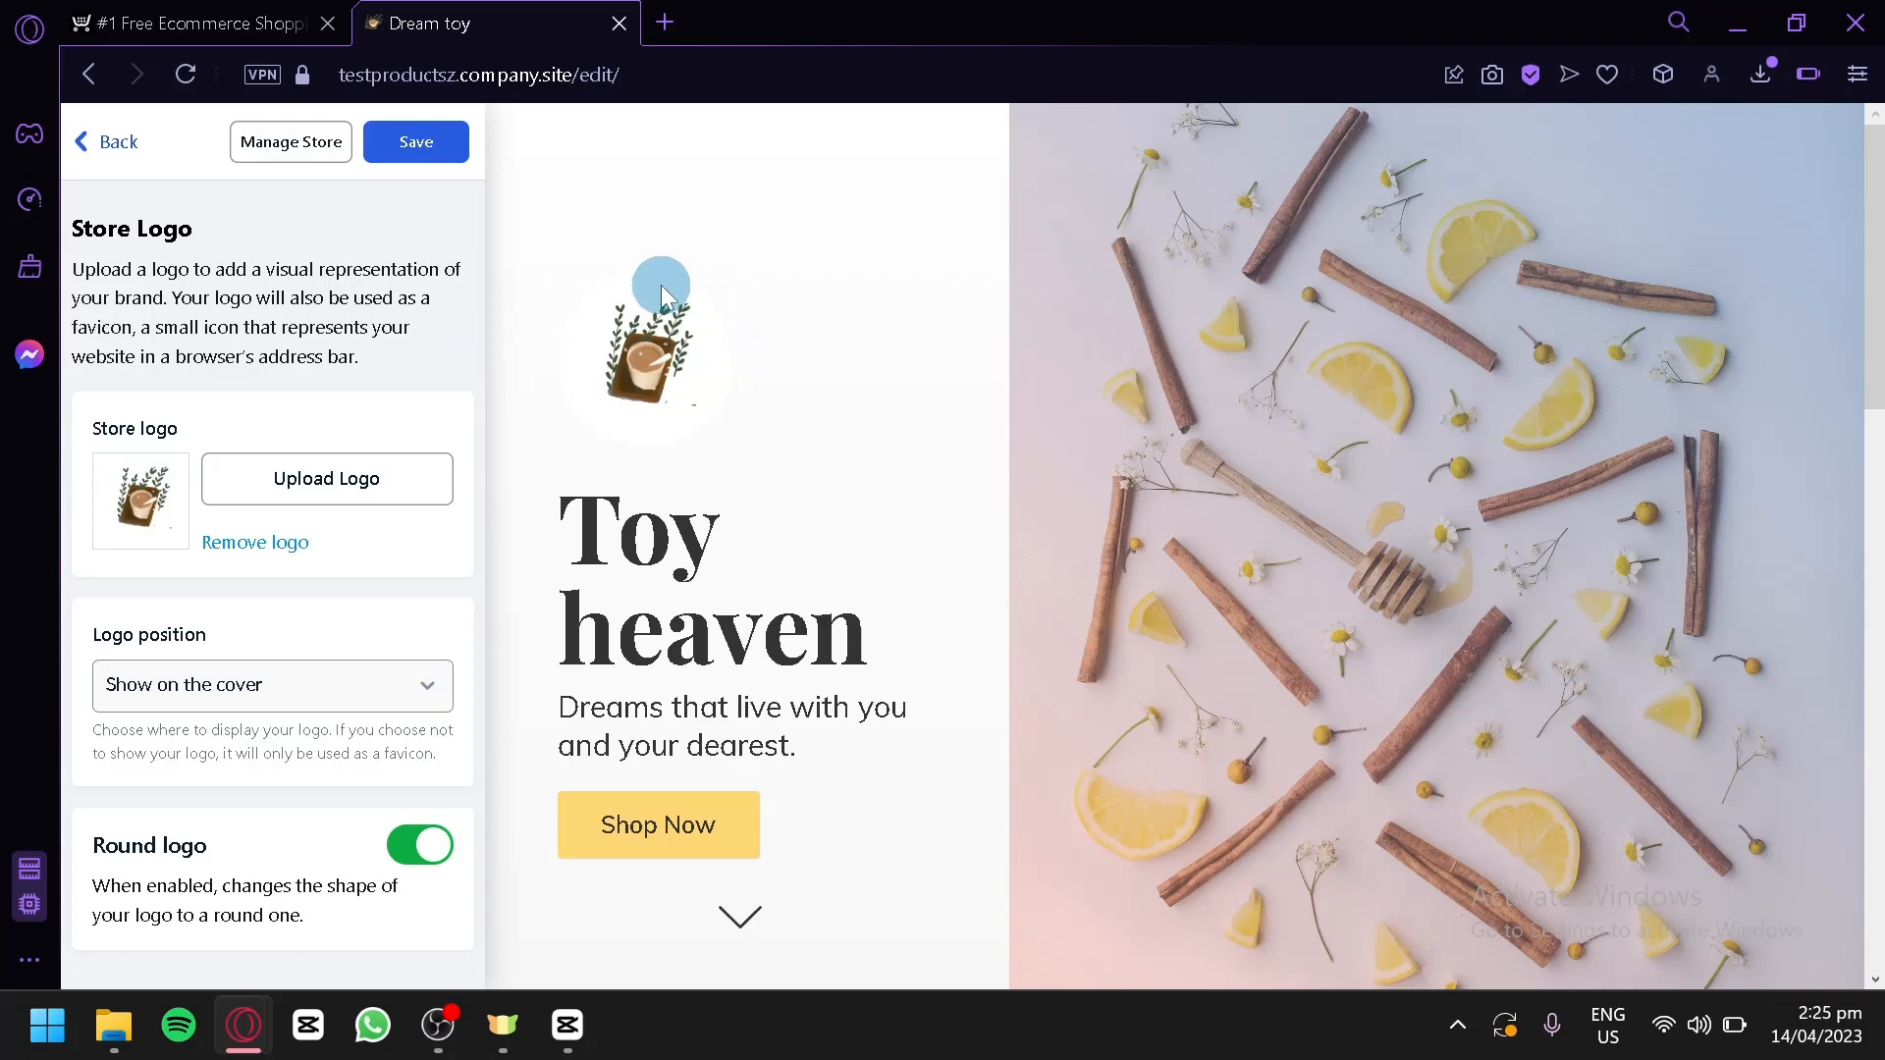
left_click(317, 687)
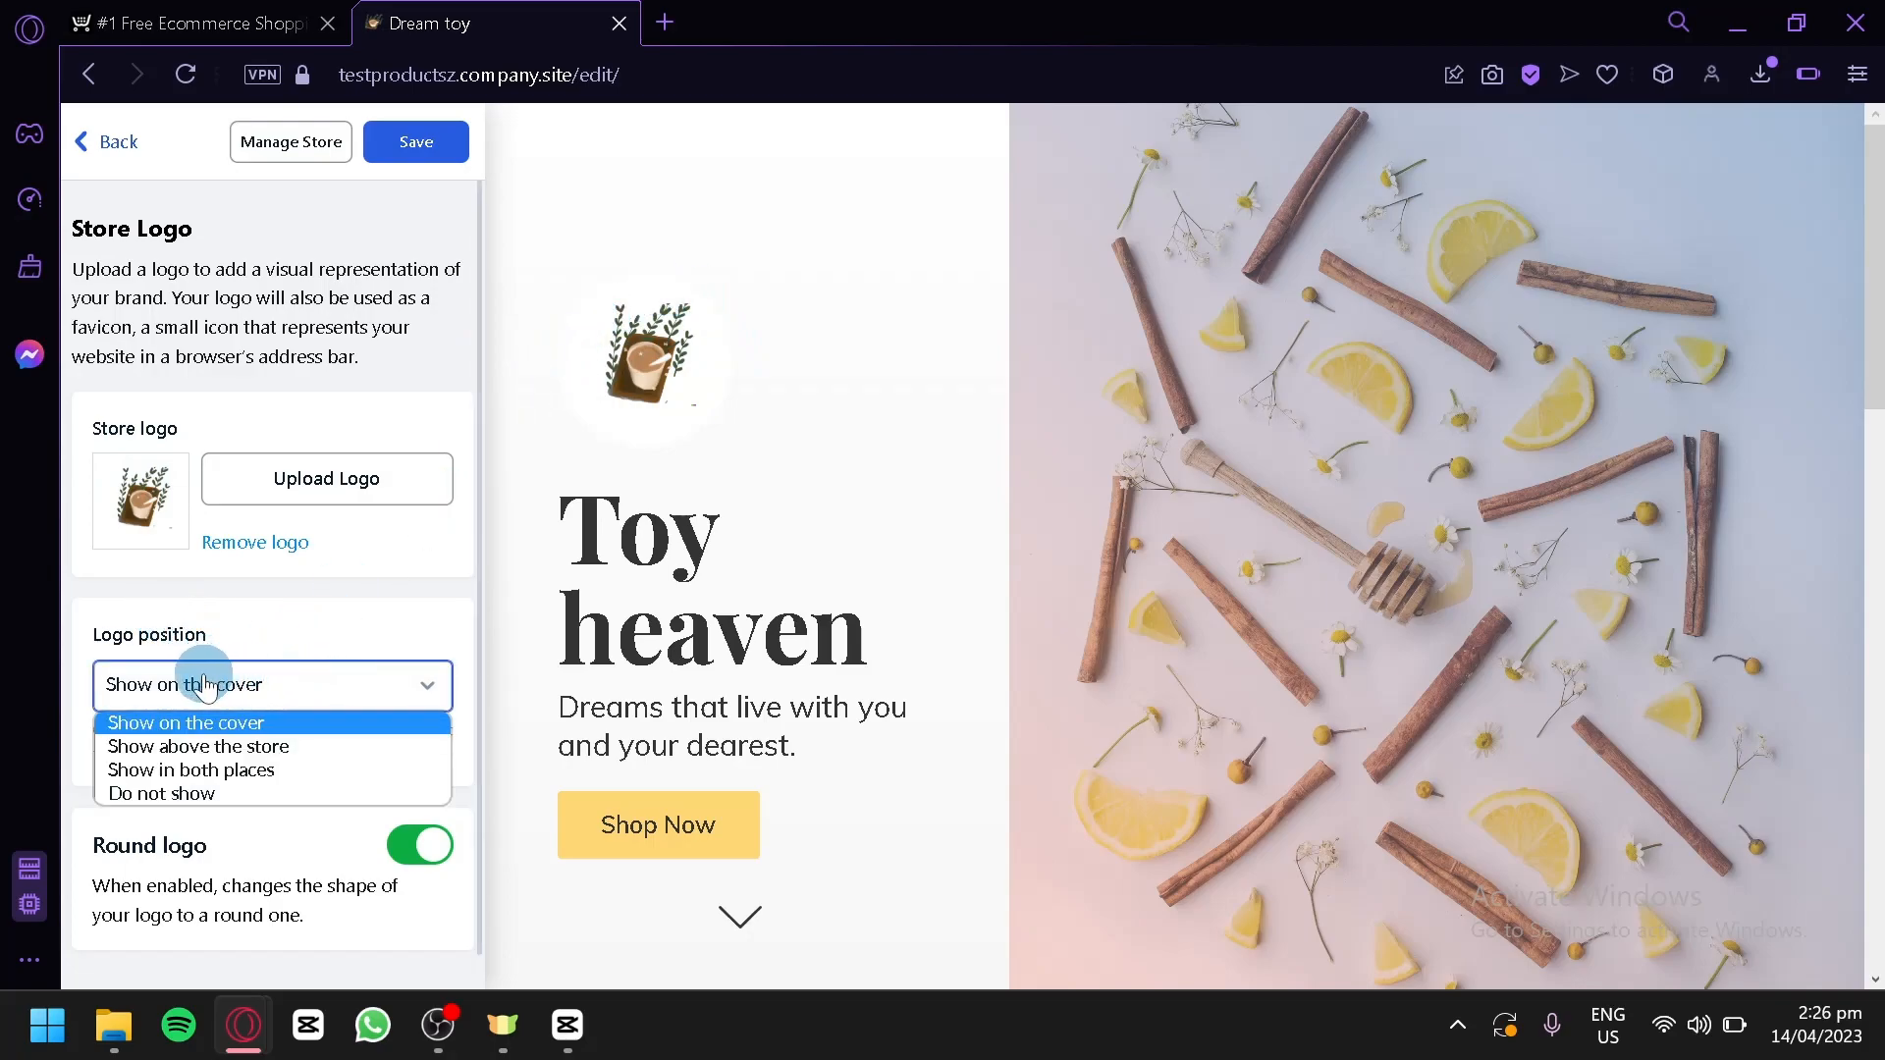
left_click(252, 748)
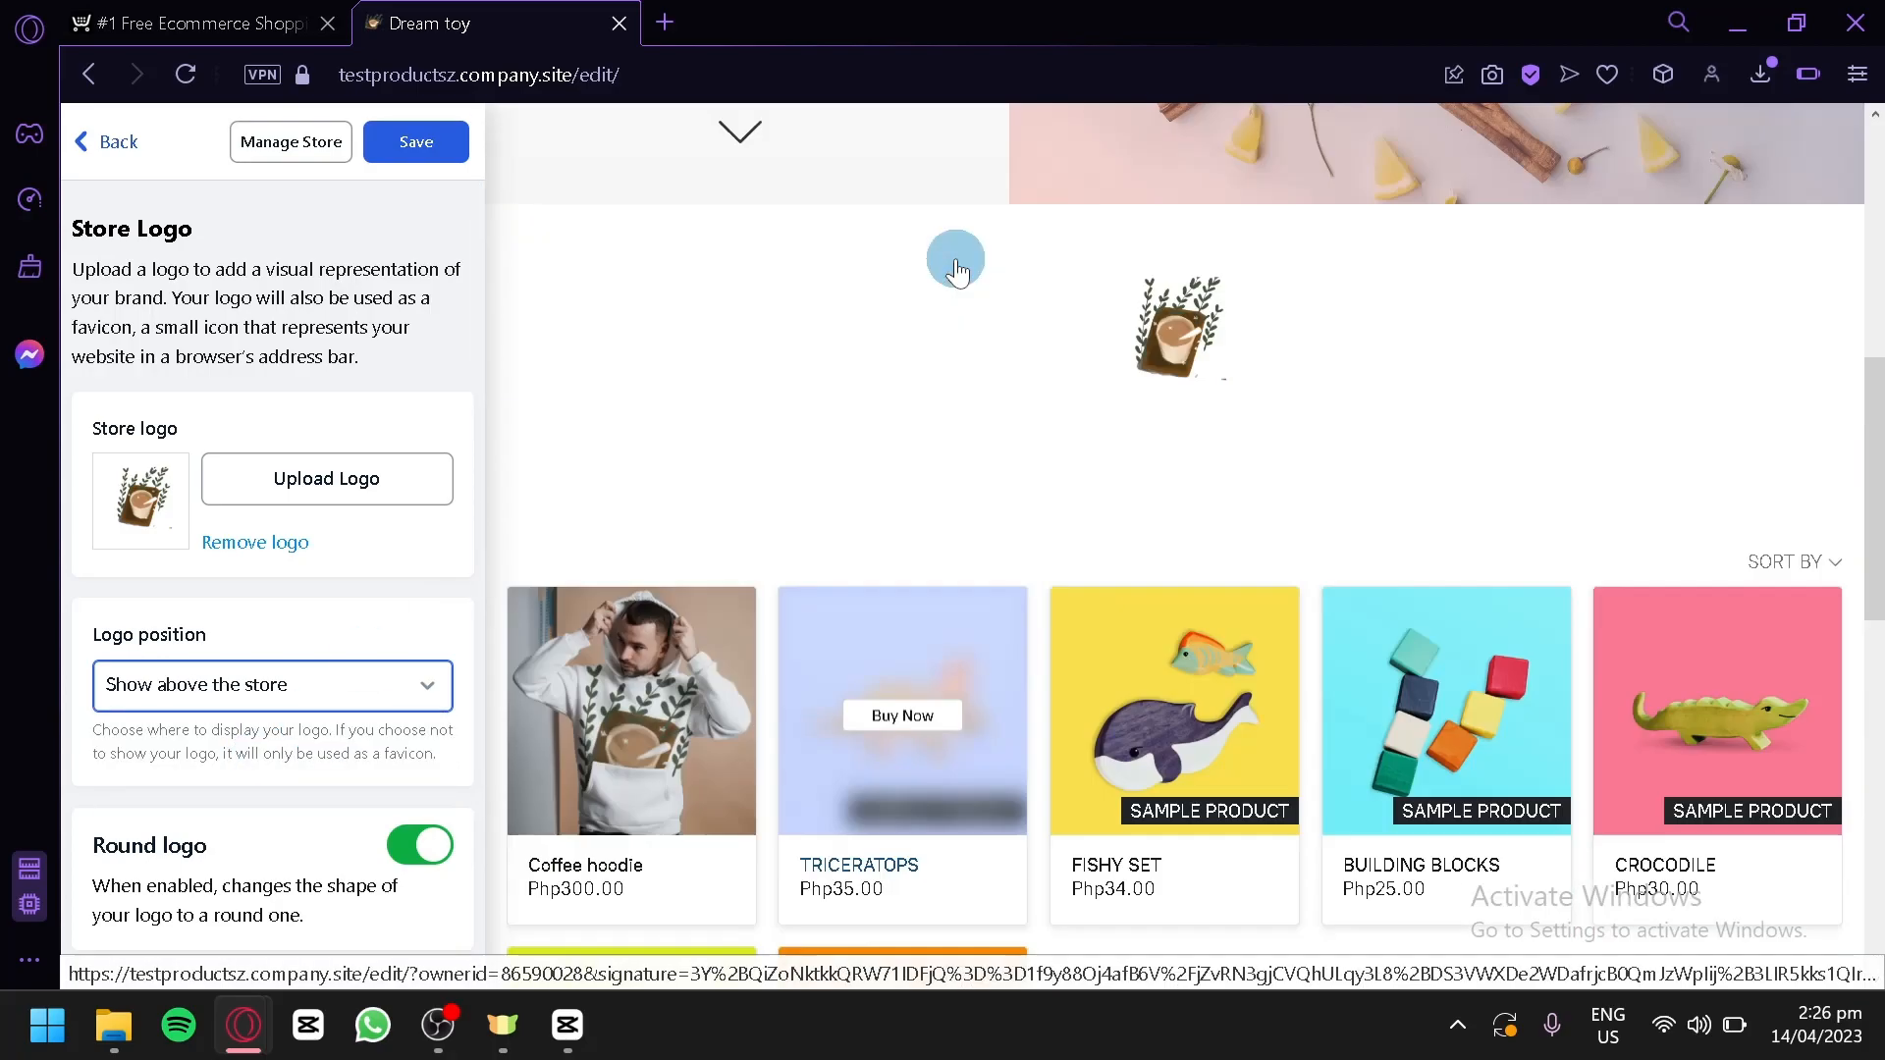
left_click(329, 684)
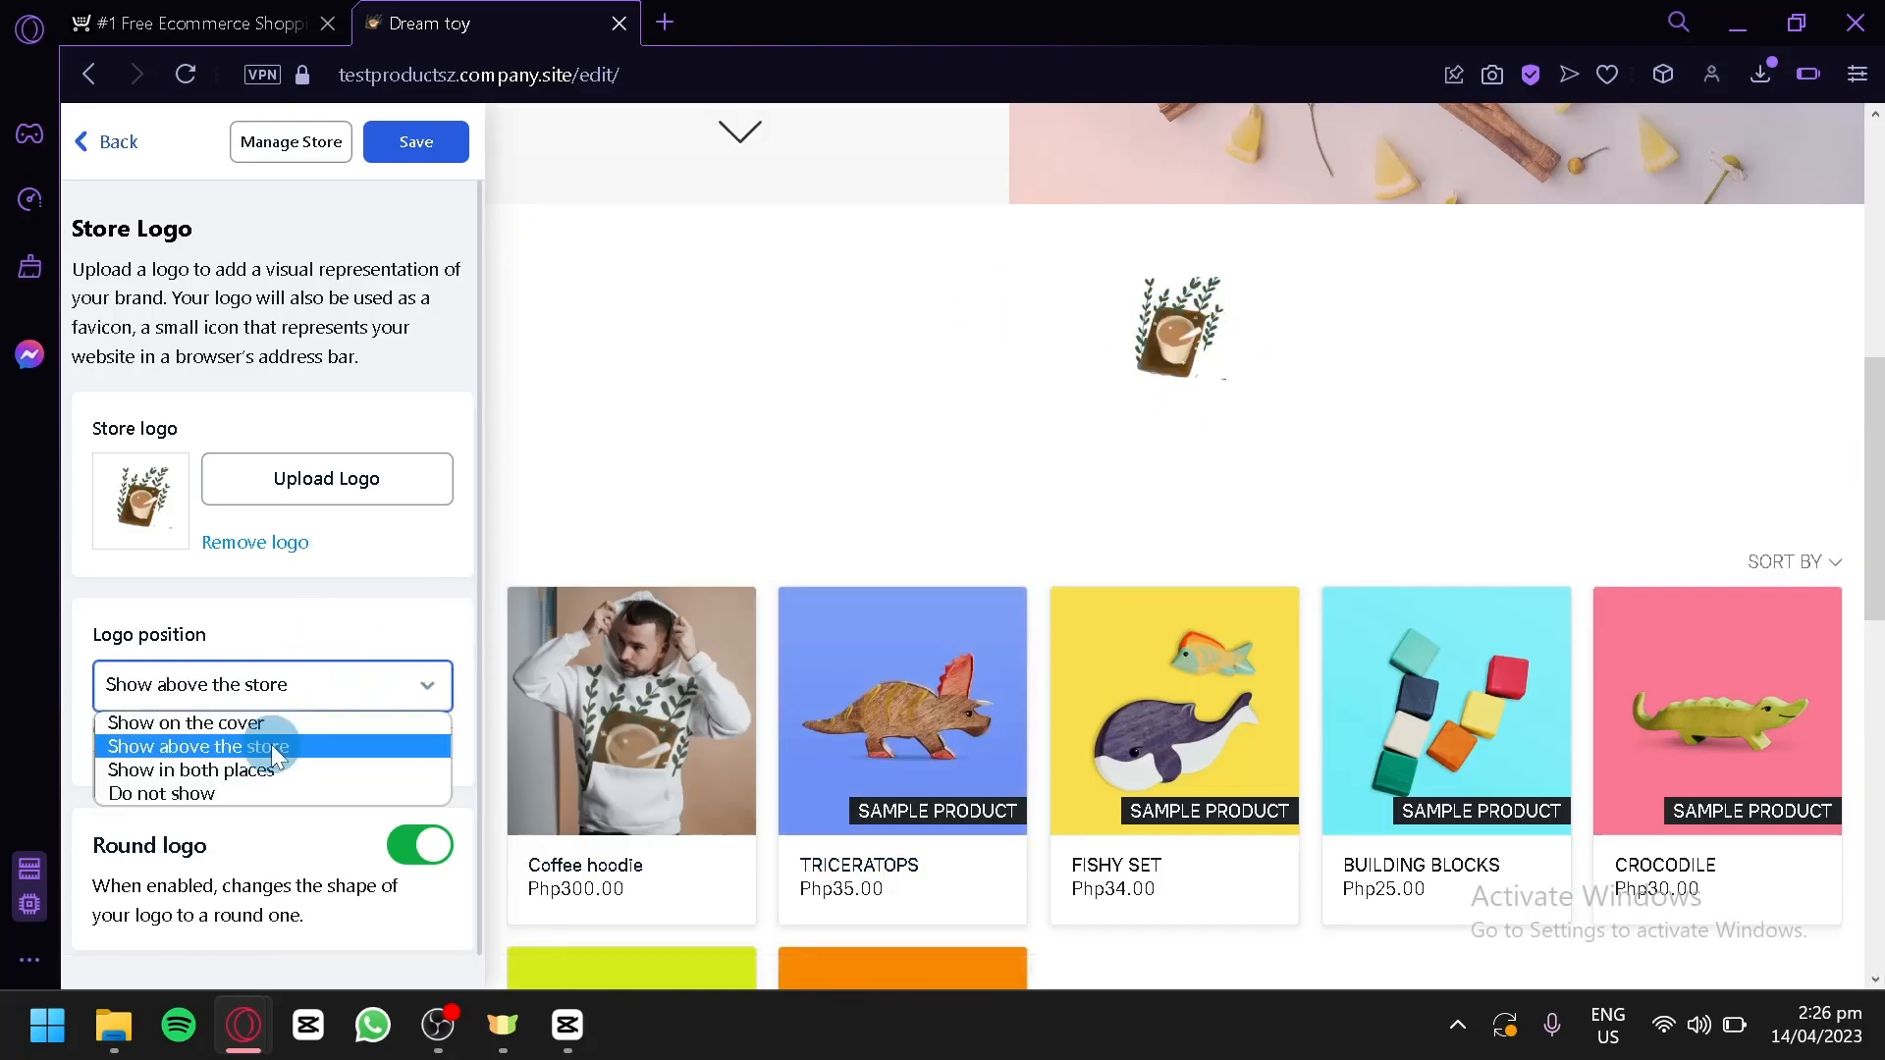
left_click(216, 770)
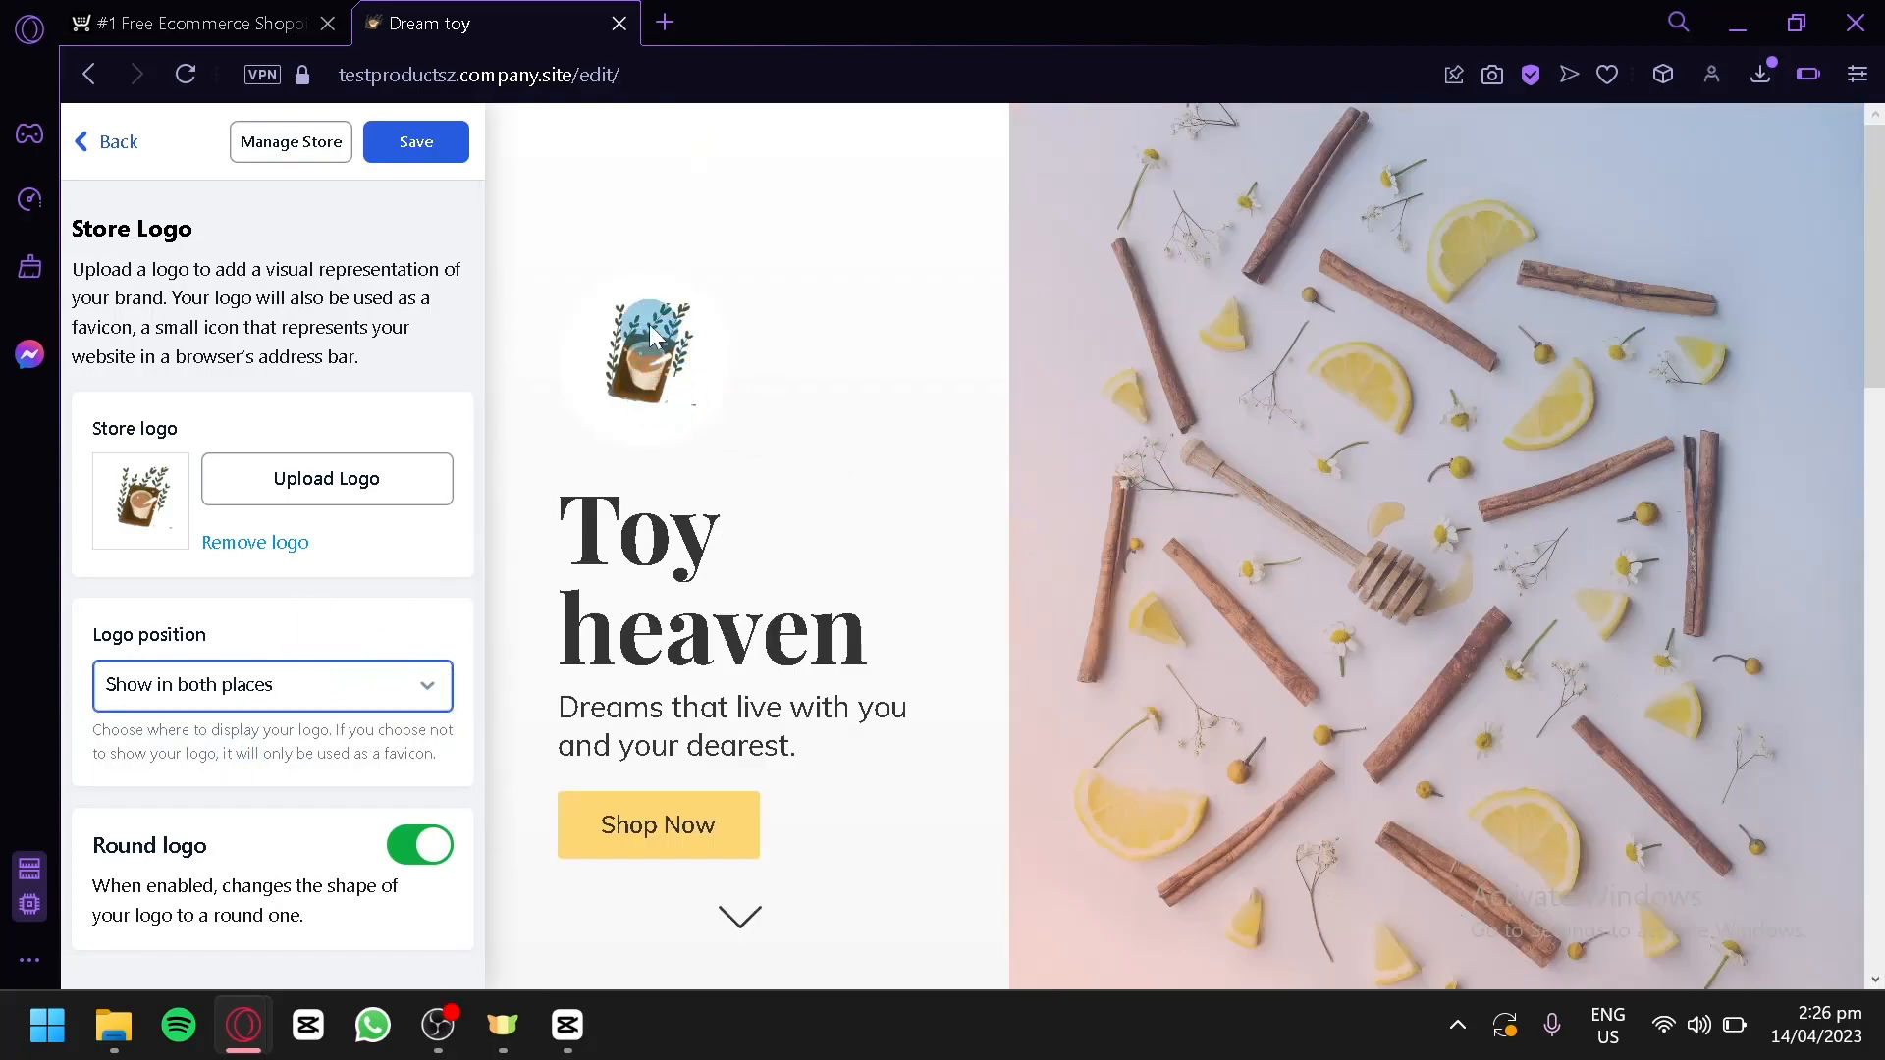
scroll(884, 440, "down", 2)
scroll(350, 724, "down", 1)
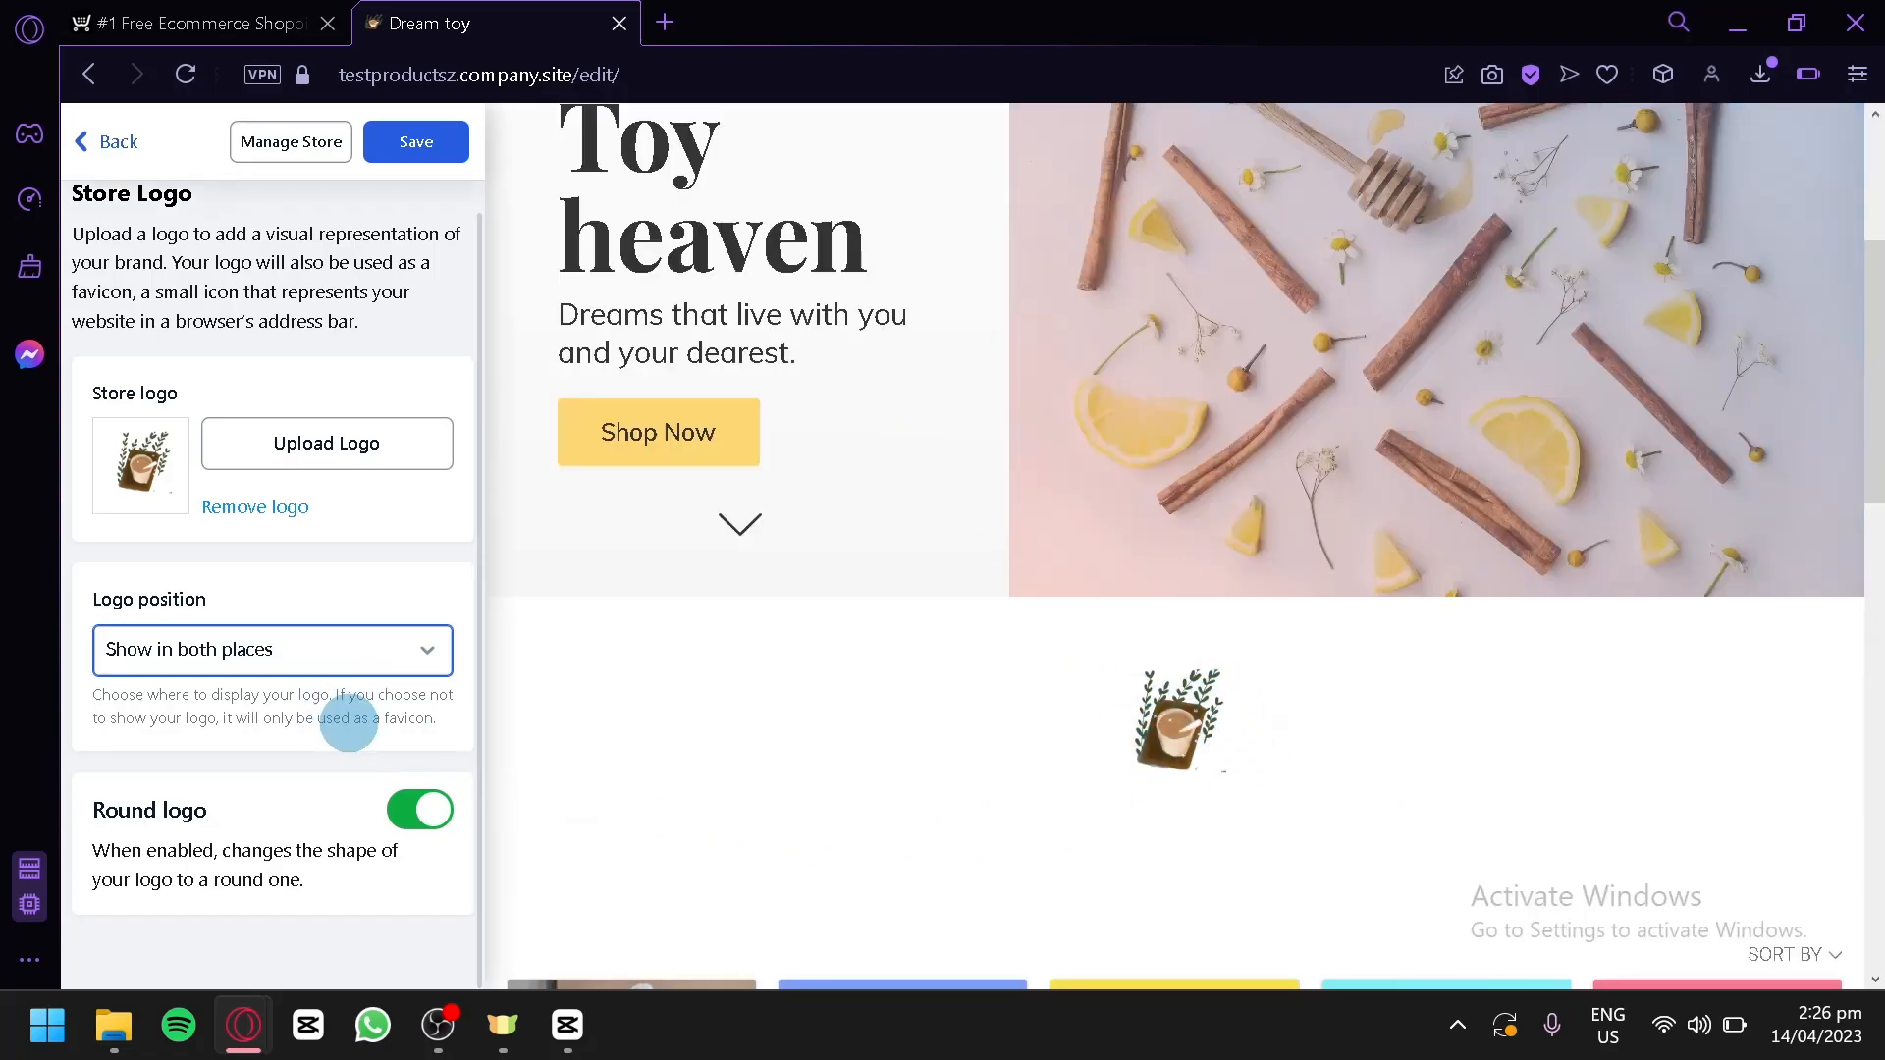
left_click(421, 813)
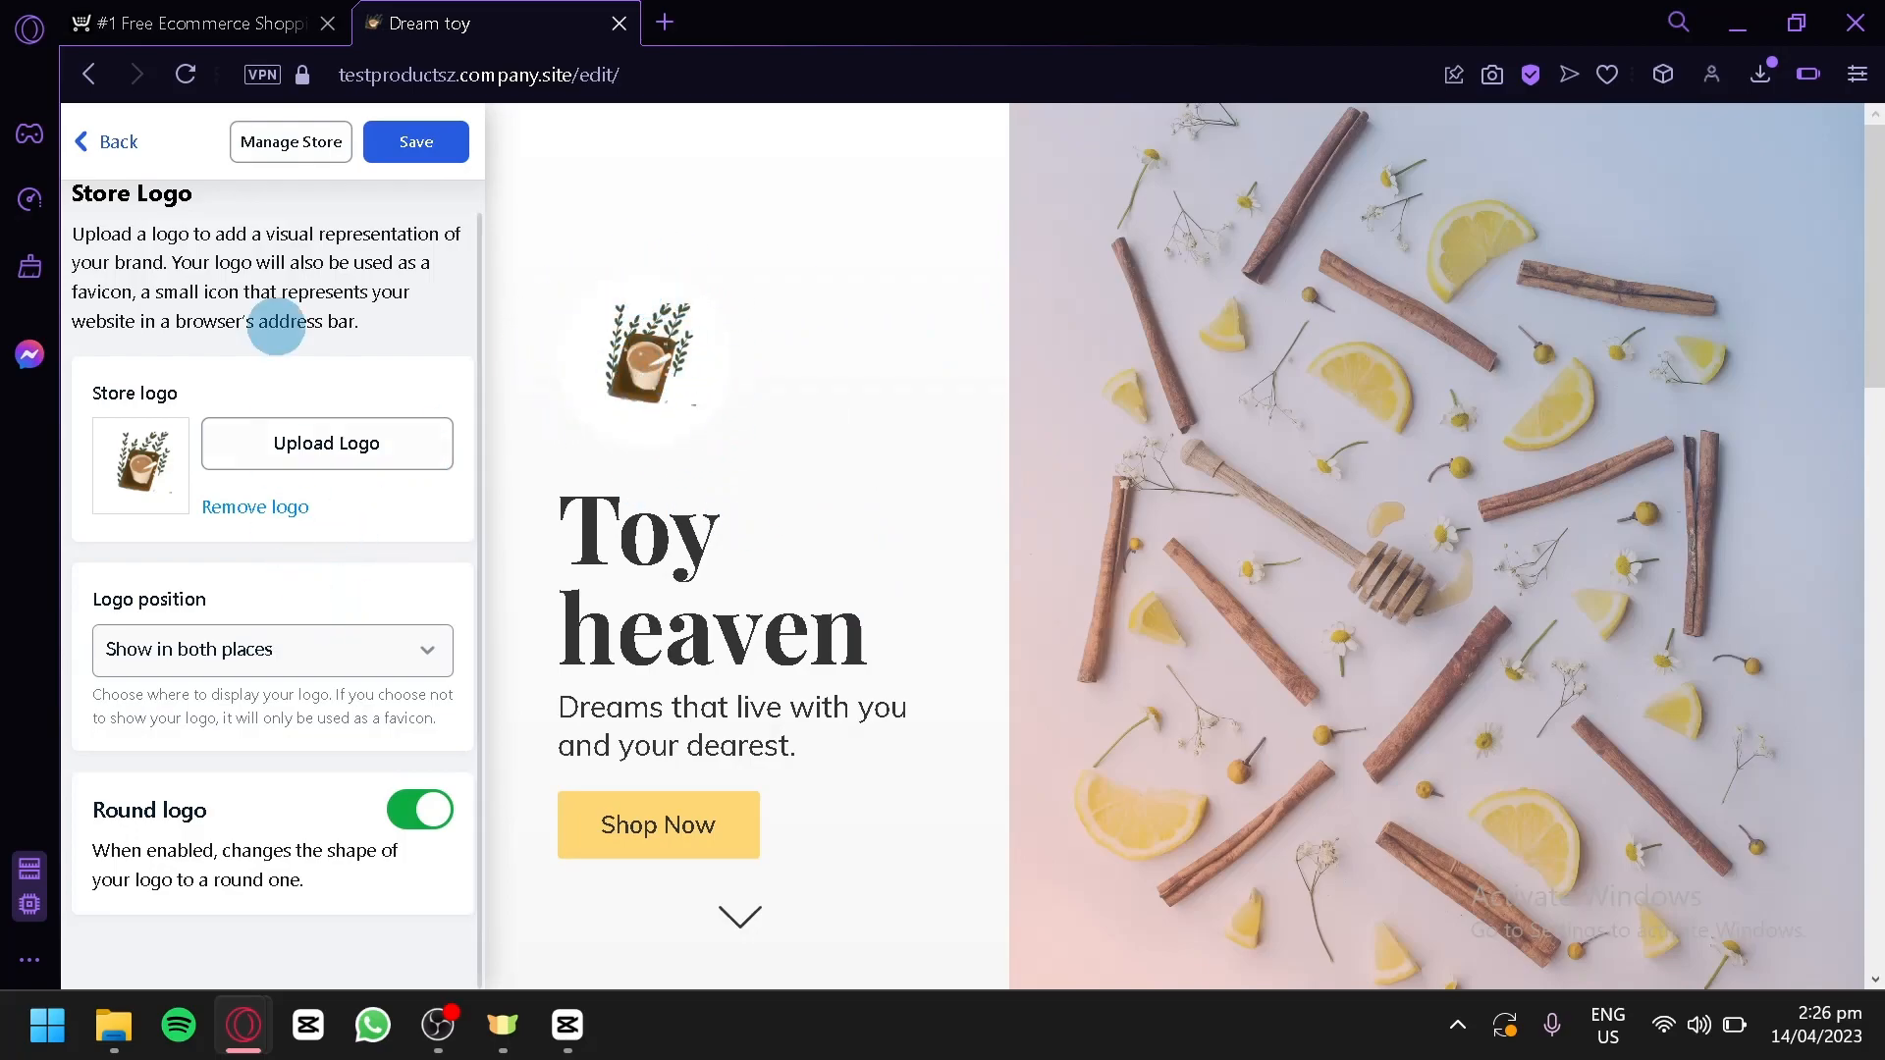
left_click(101, 143)
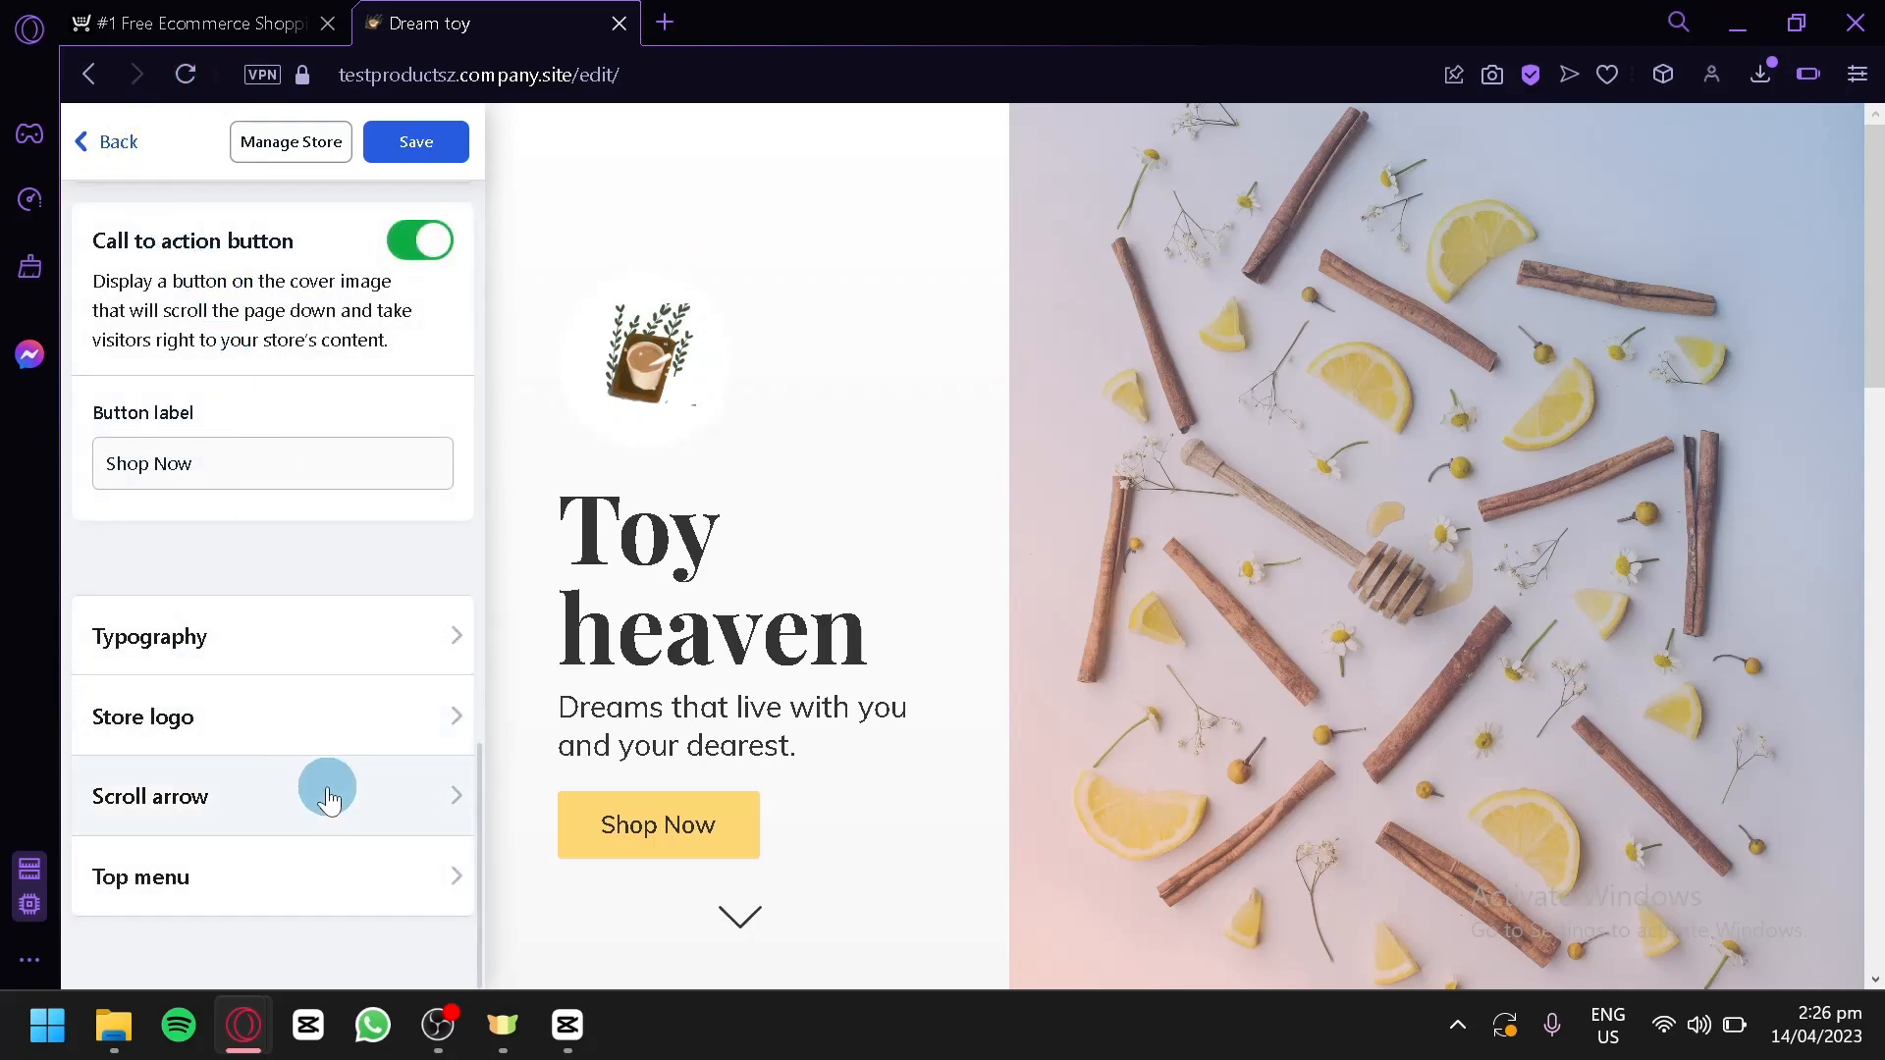
- Open the Scroll arrow settings and switch the scroll arrow off and back on
left_click(329, 798)
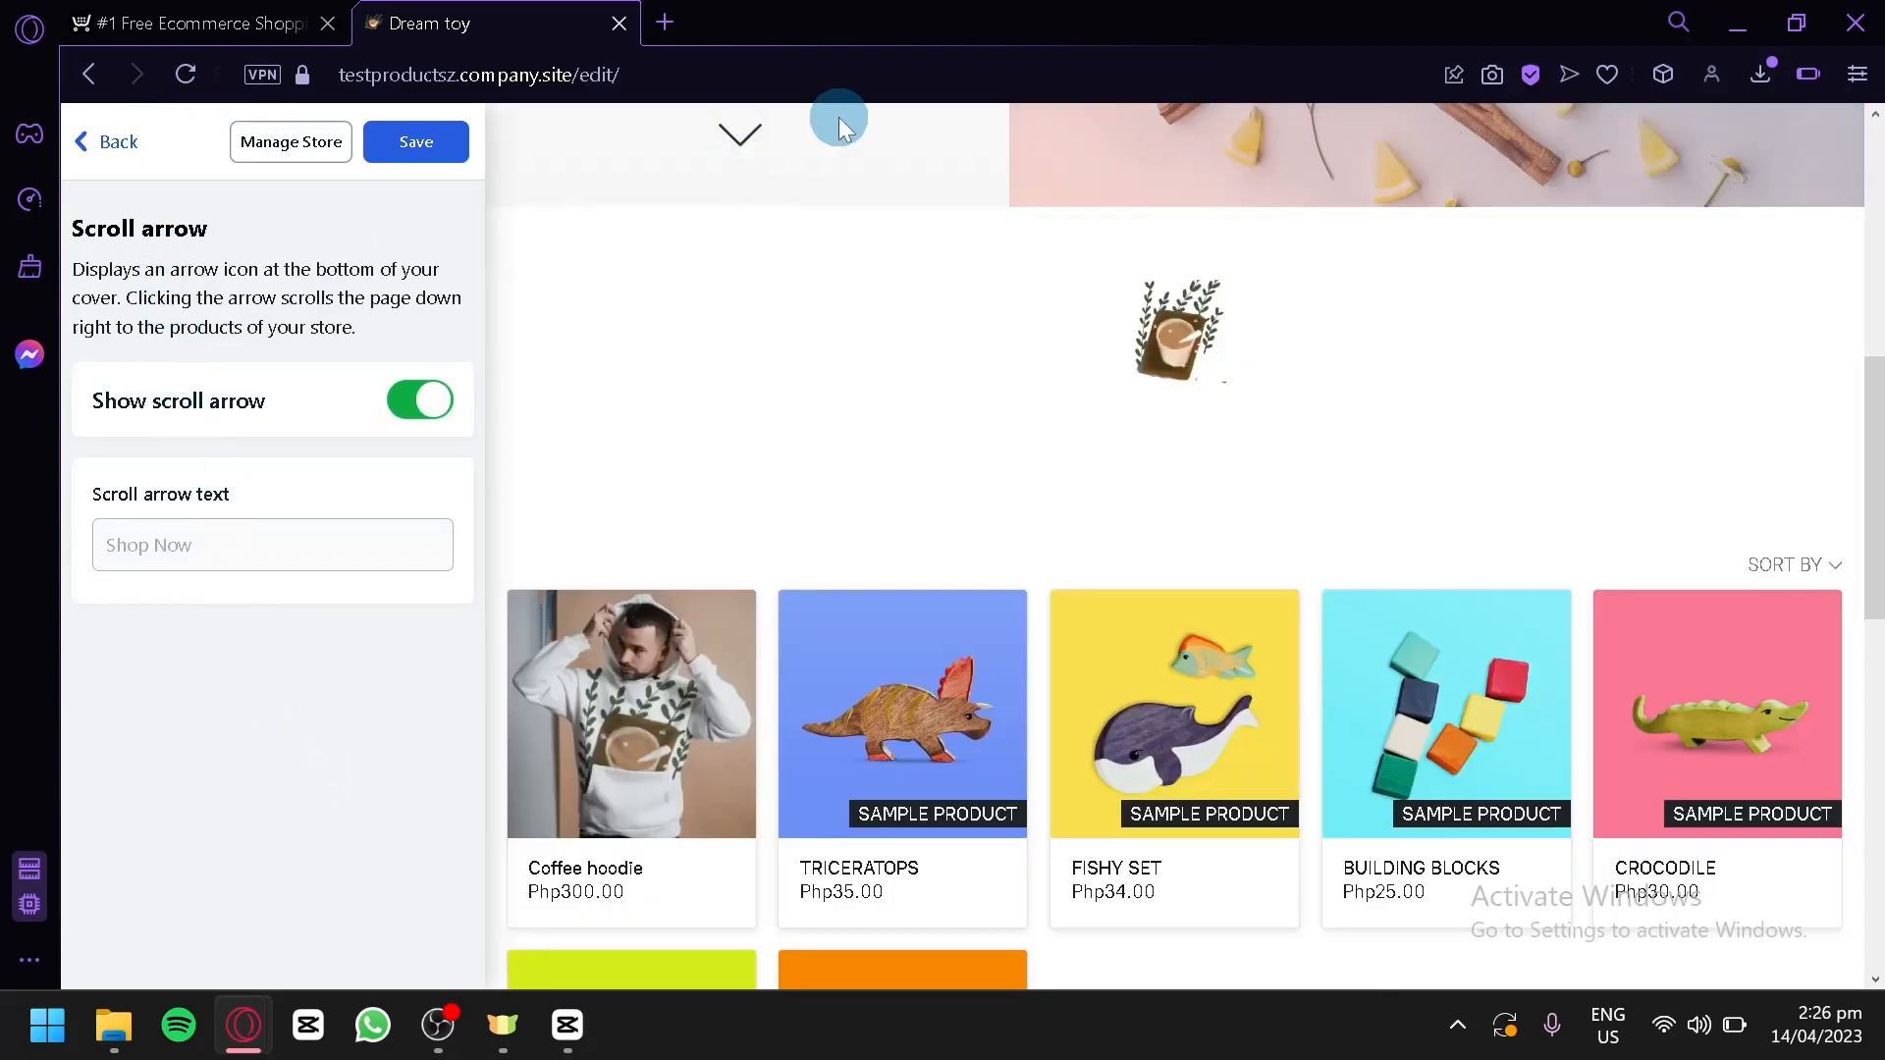
left_click(437, 398)
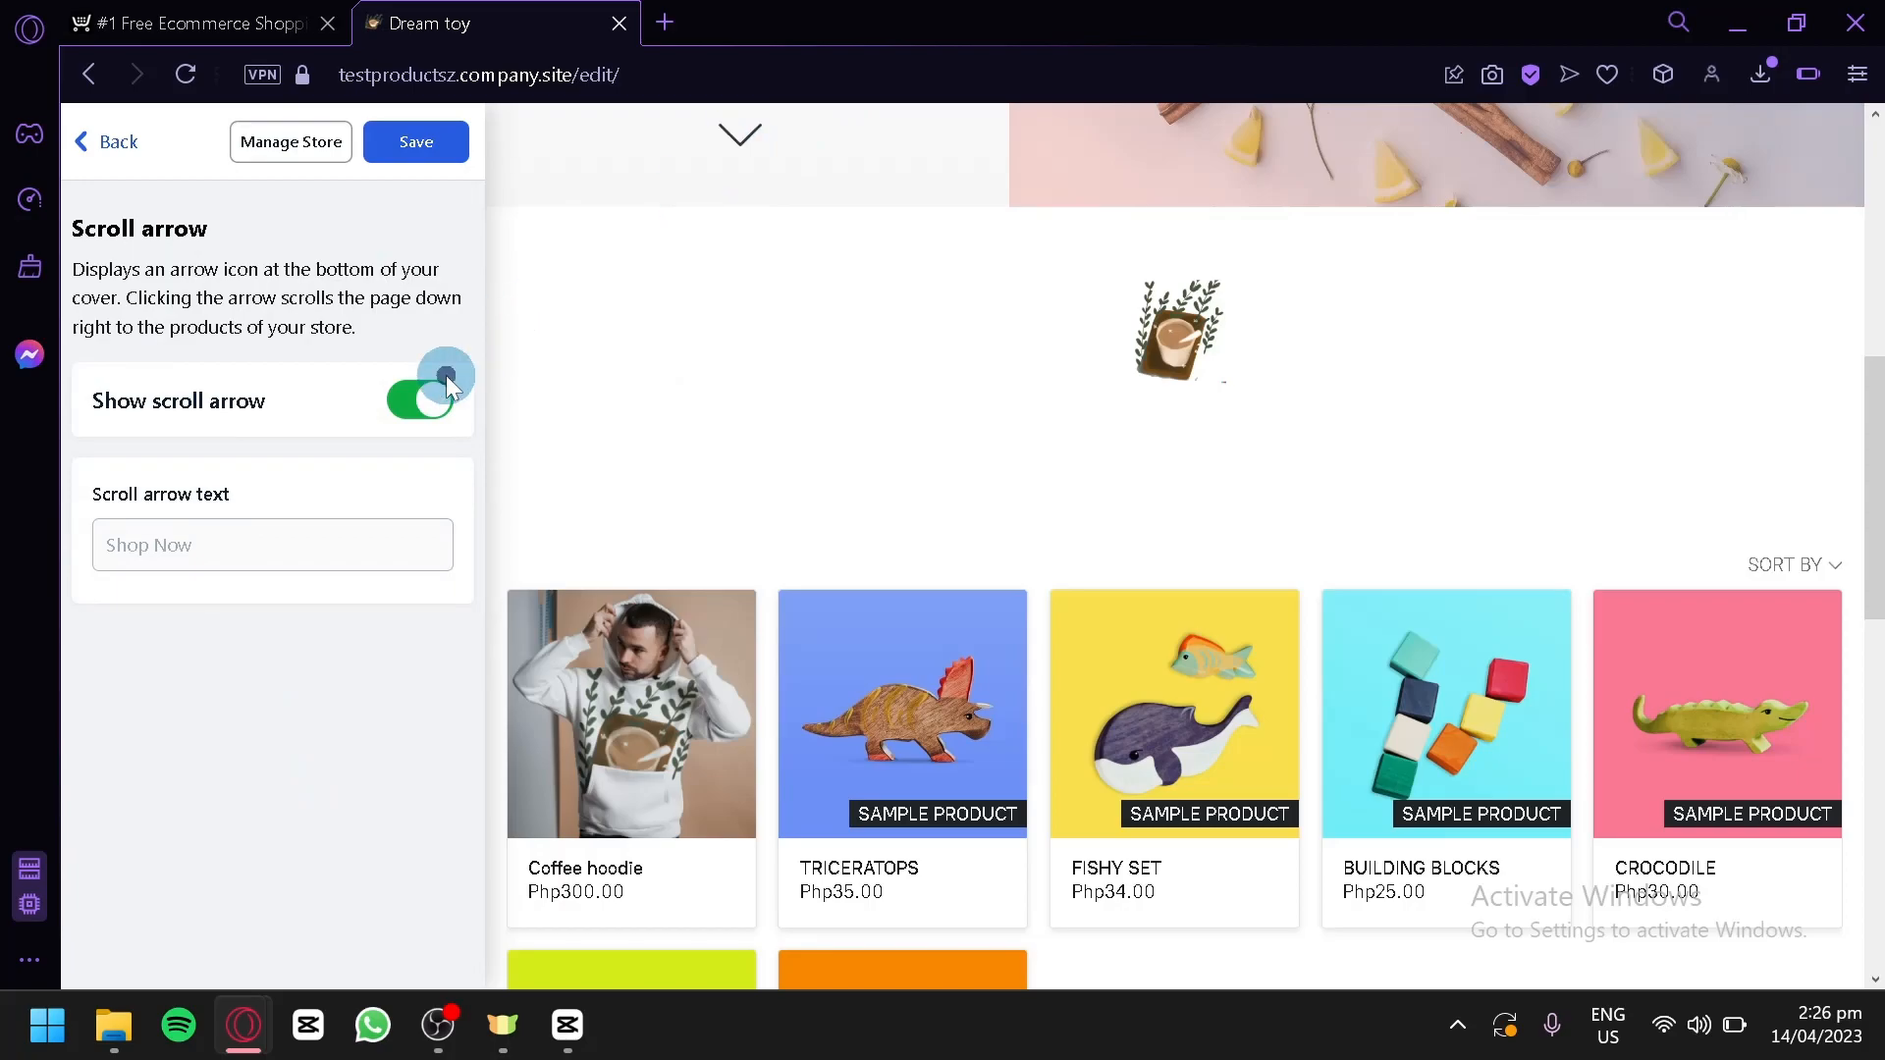
left_click(429, 403)
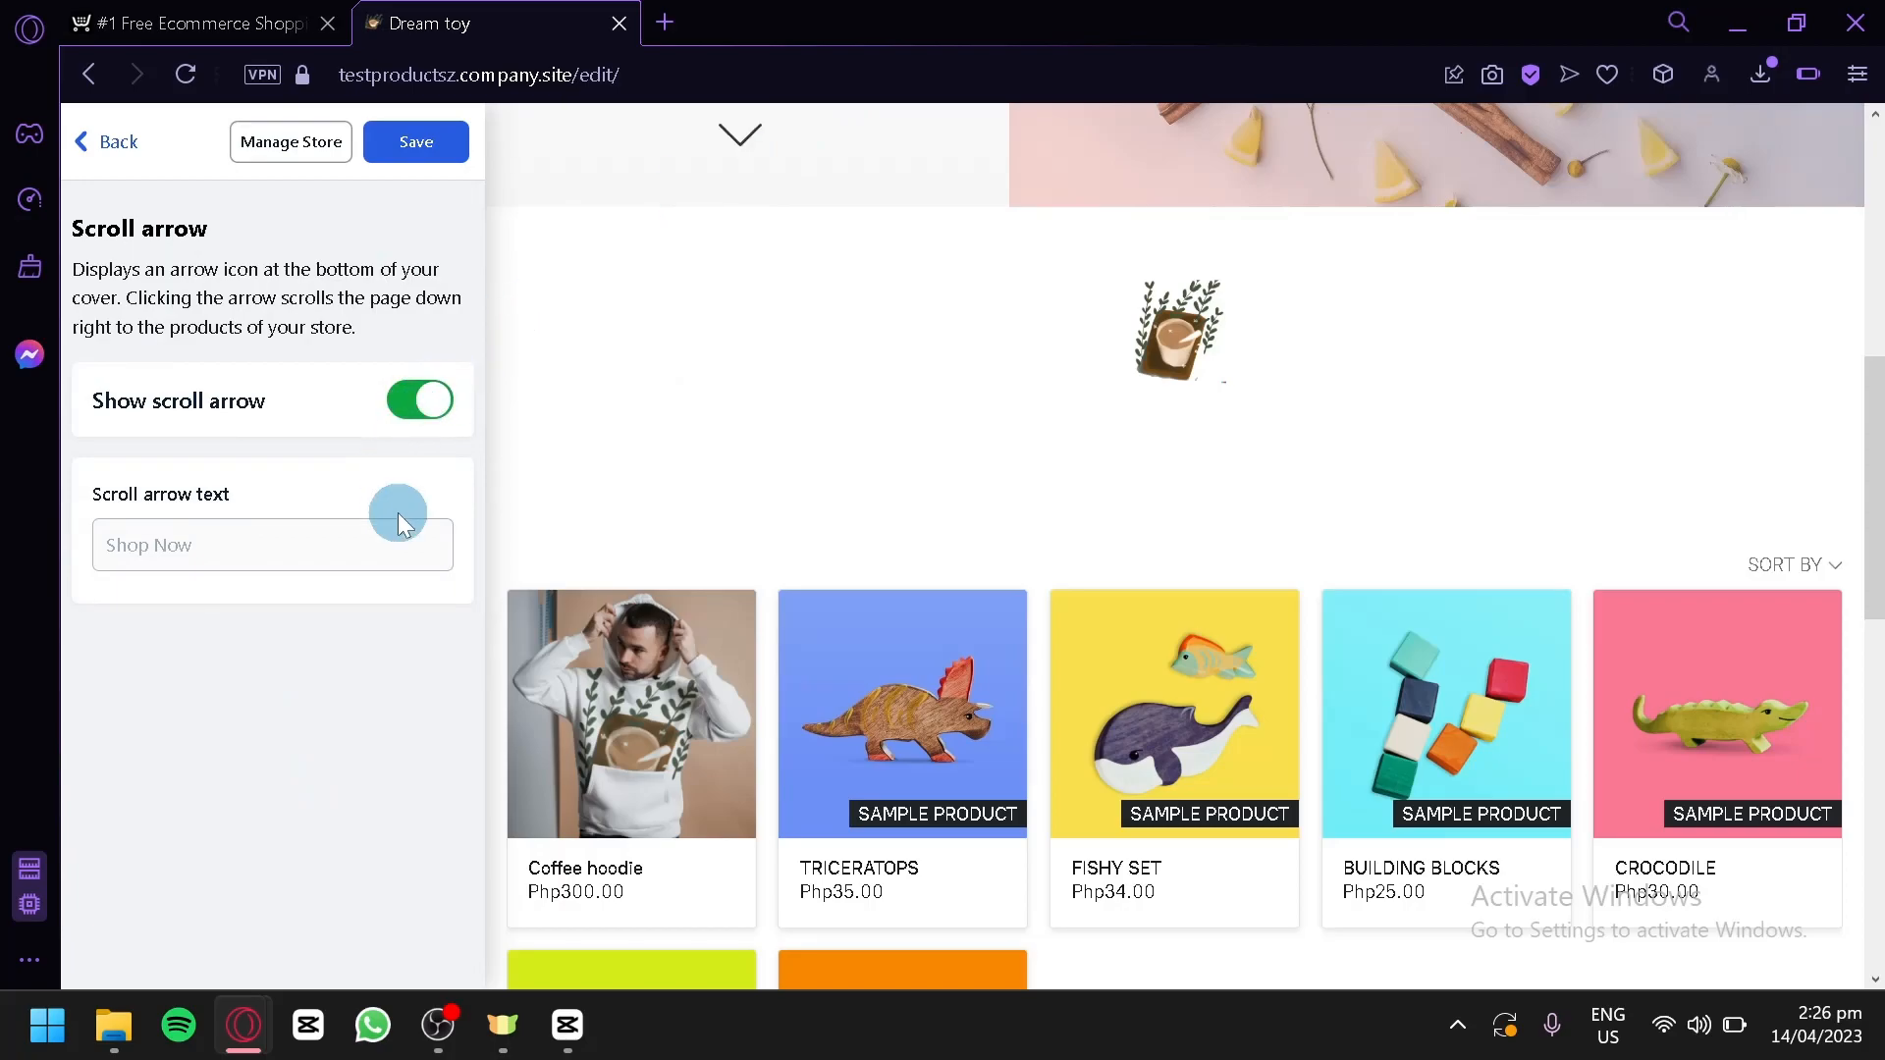
- Set the scroll arrow text to "Shop now!" and return to the Headline & Cover Image settings
left_click(403, 543)
type("S")
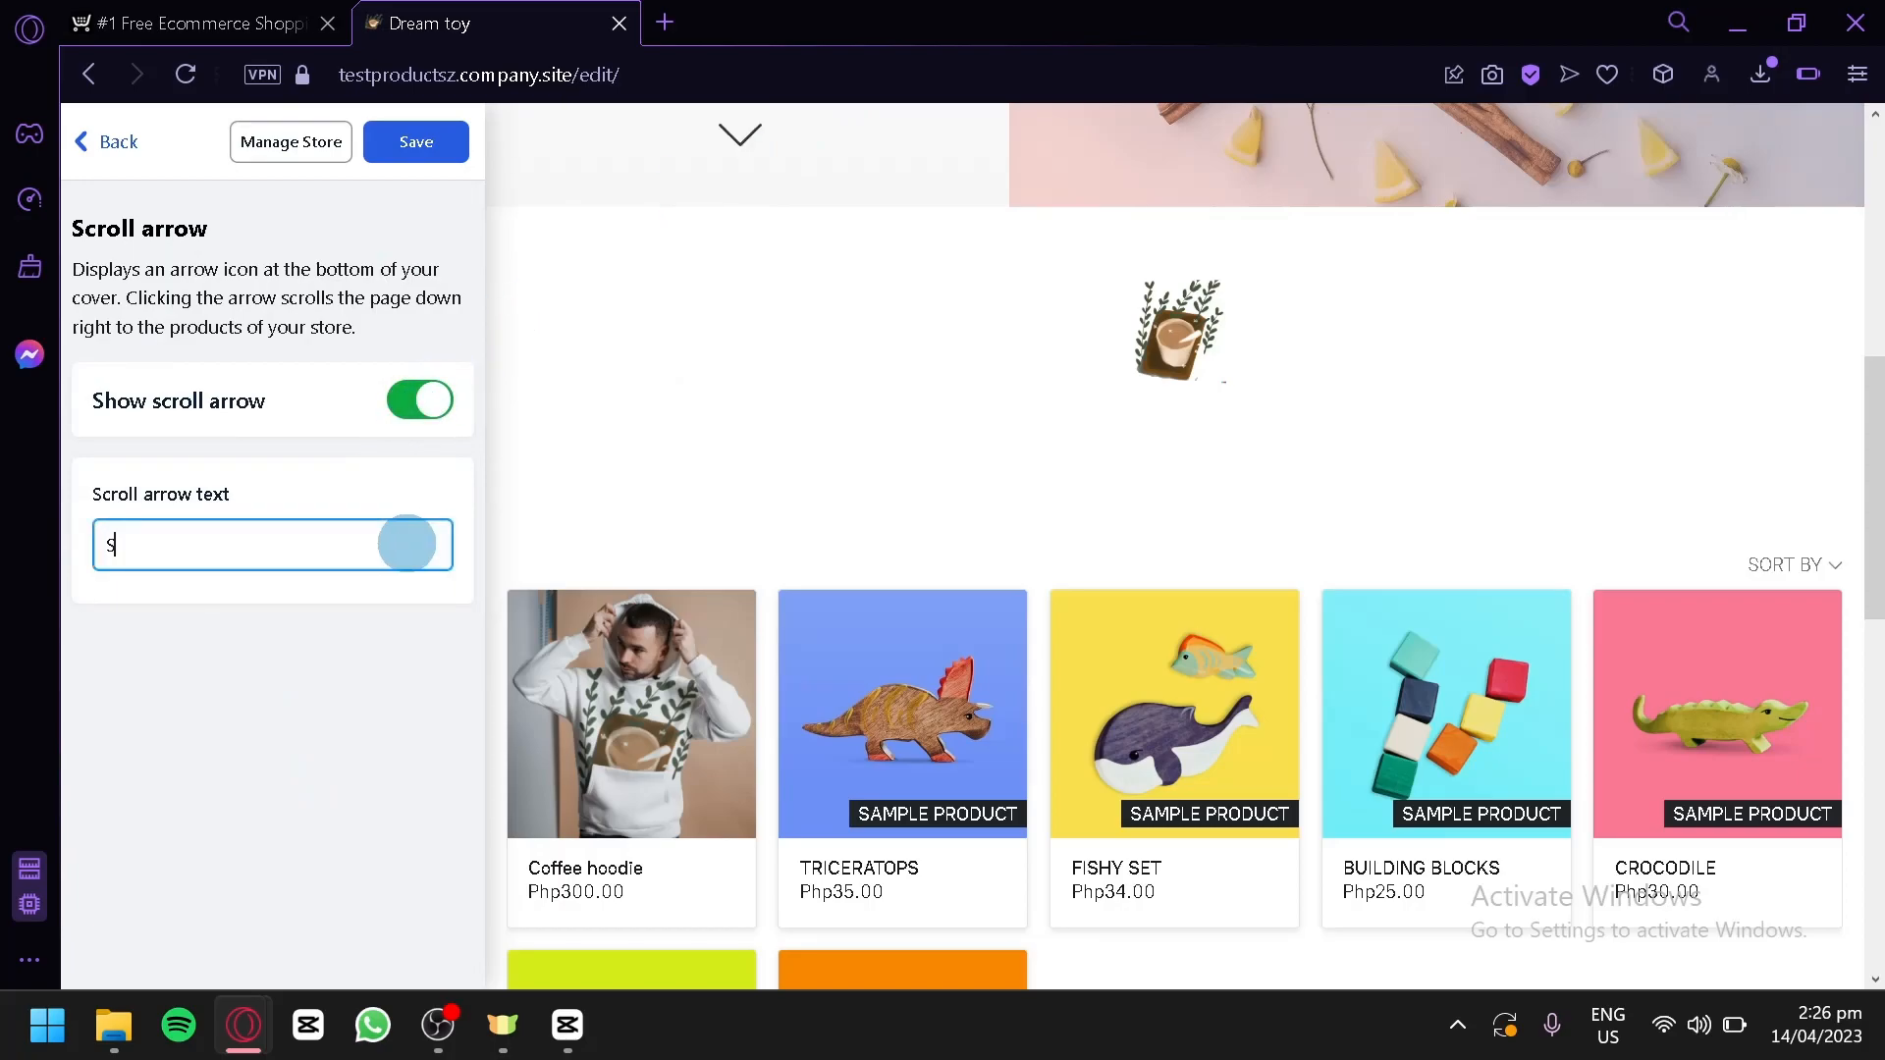
type("hop no")
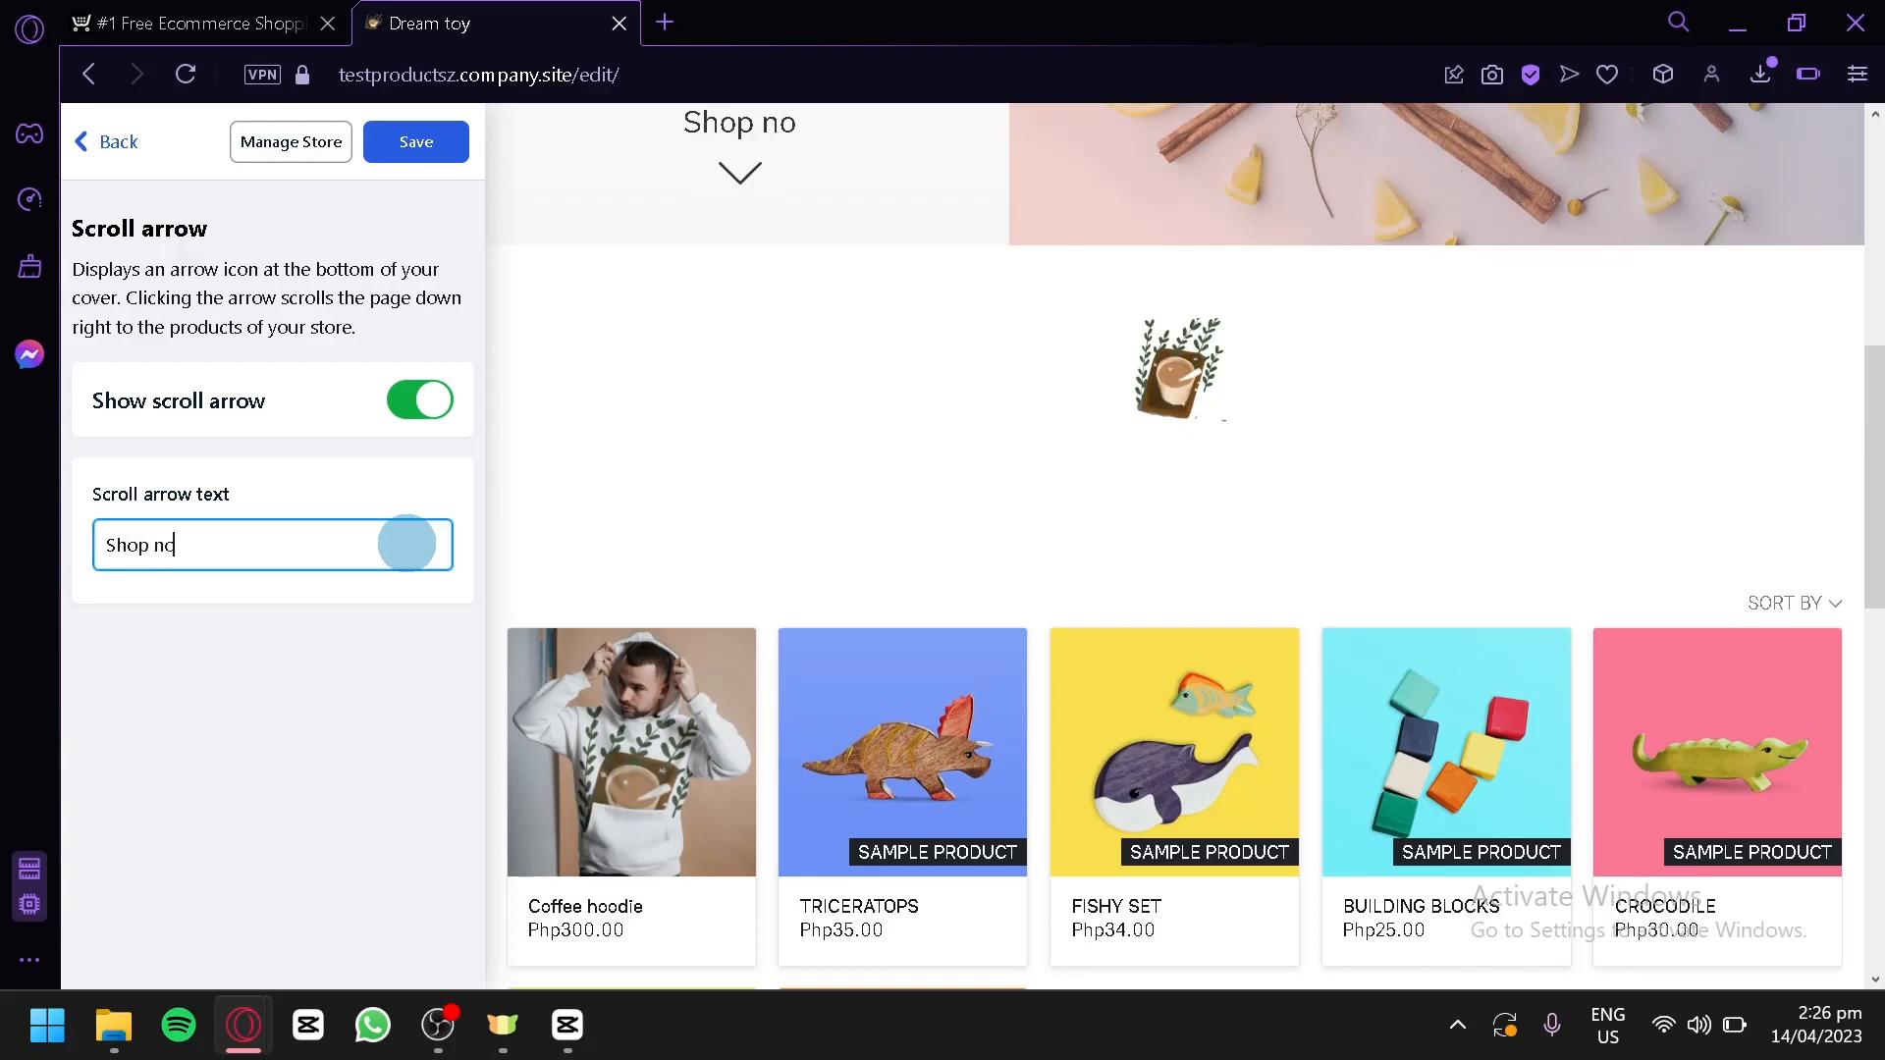
type("w!")
left_click(108, 142)
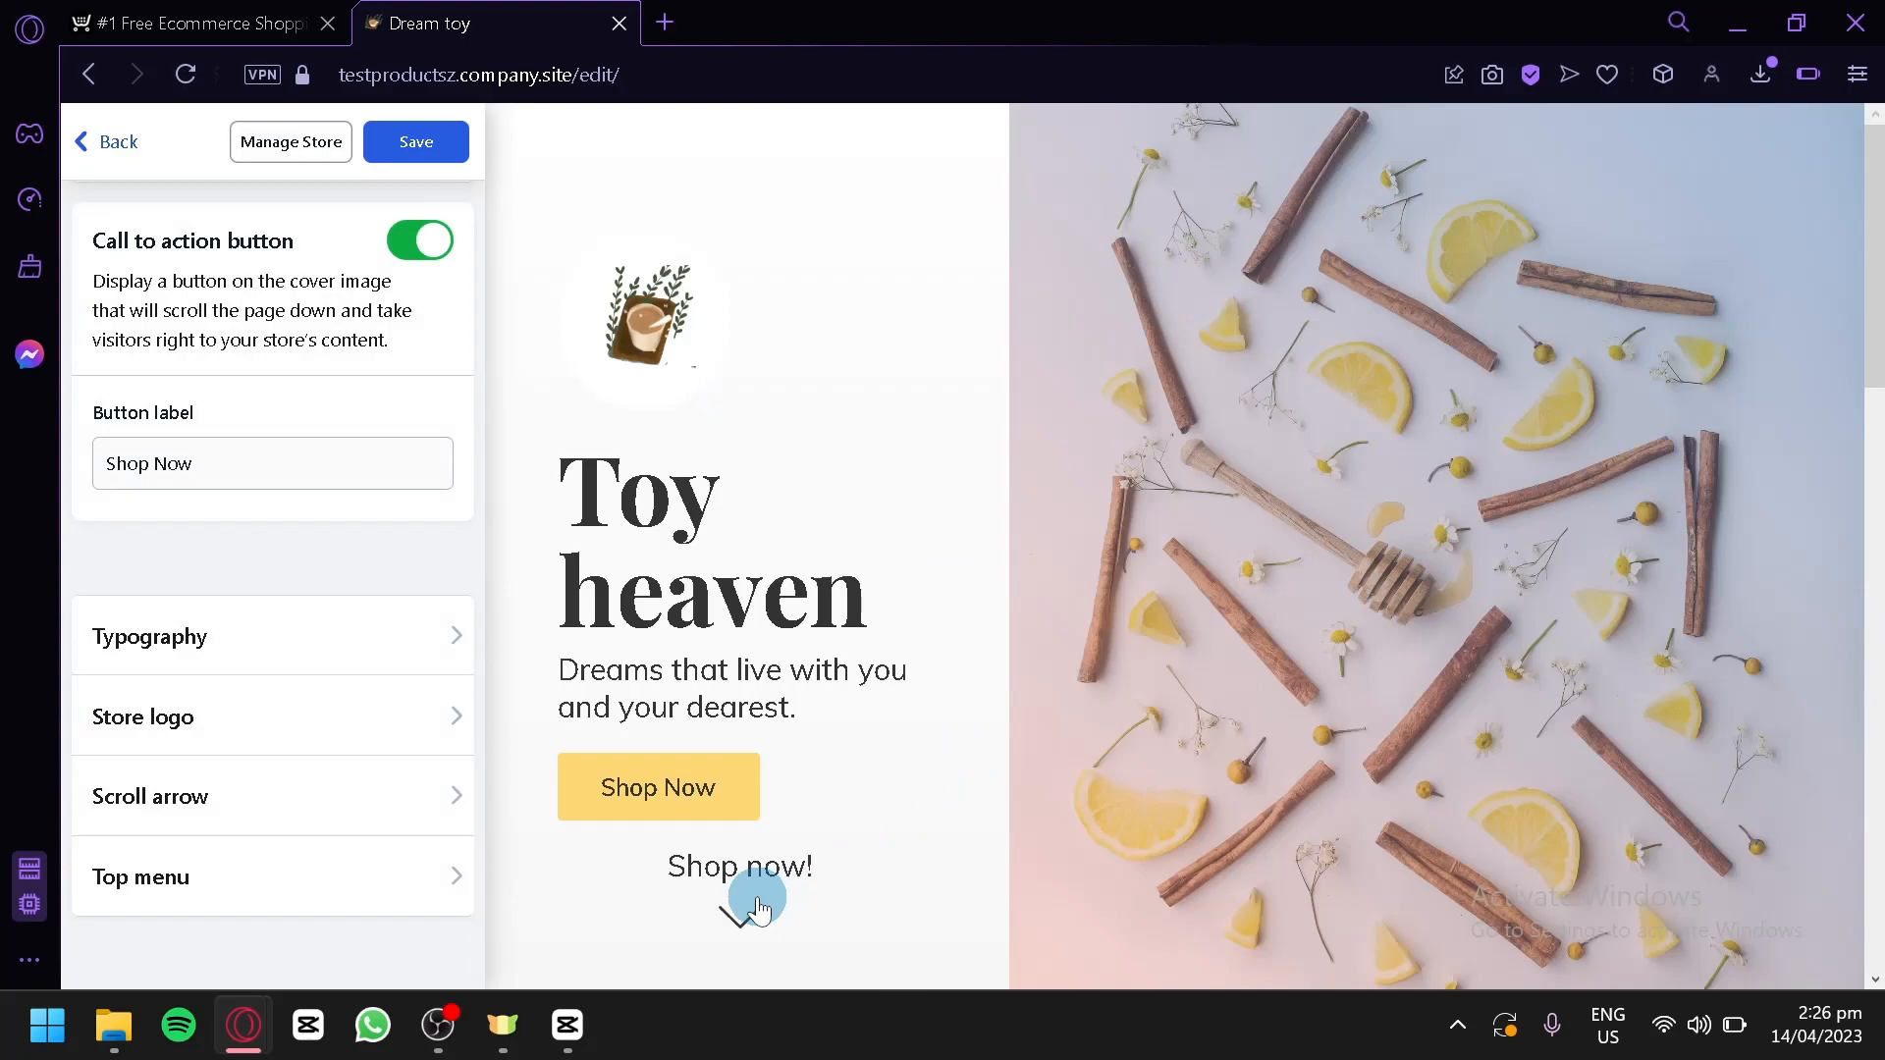
- Test the scroll arrow on the cover in the site preview and examine where it leads on the page
left_click(759, 909)
scroll(758, 898, "up", 7)
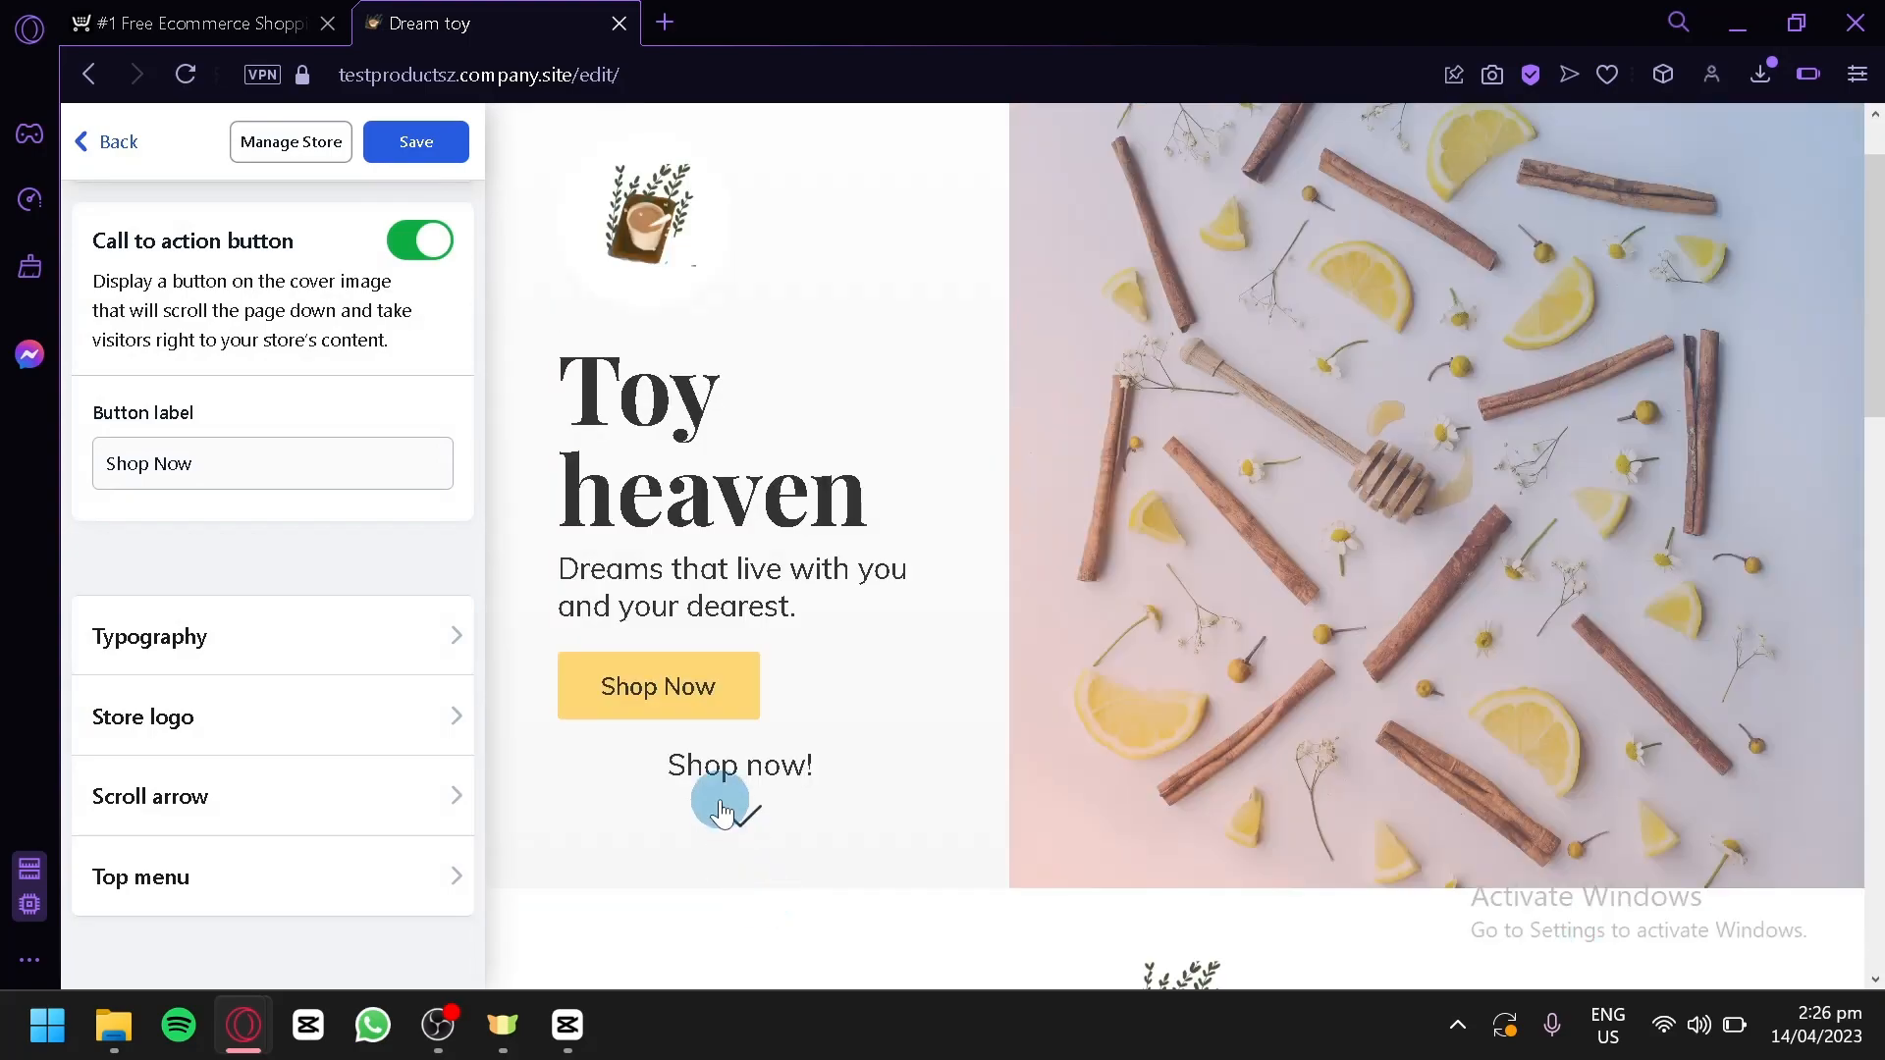
scroll(725, 815, "up", 1)
left_click(743, 931)
scroll(1077, 712, "down", 4)
scroll(958, 486, "up", 4)
scroll(1070, 697, "up", 7)
scroll(951, 580, "down", 1)
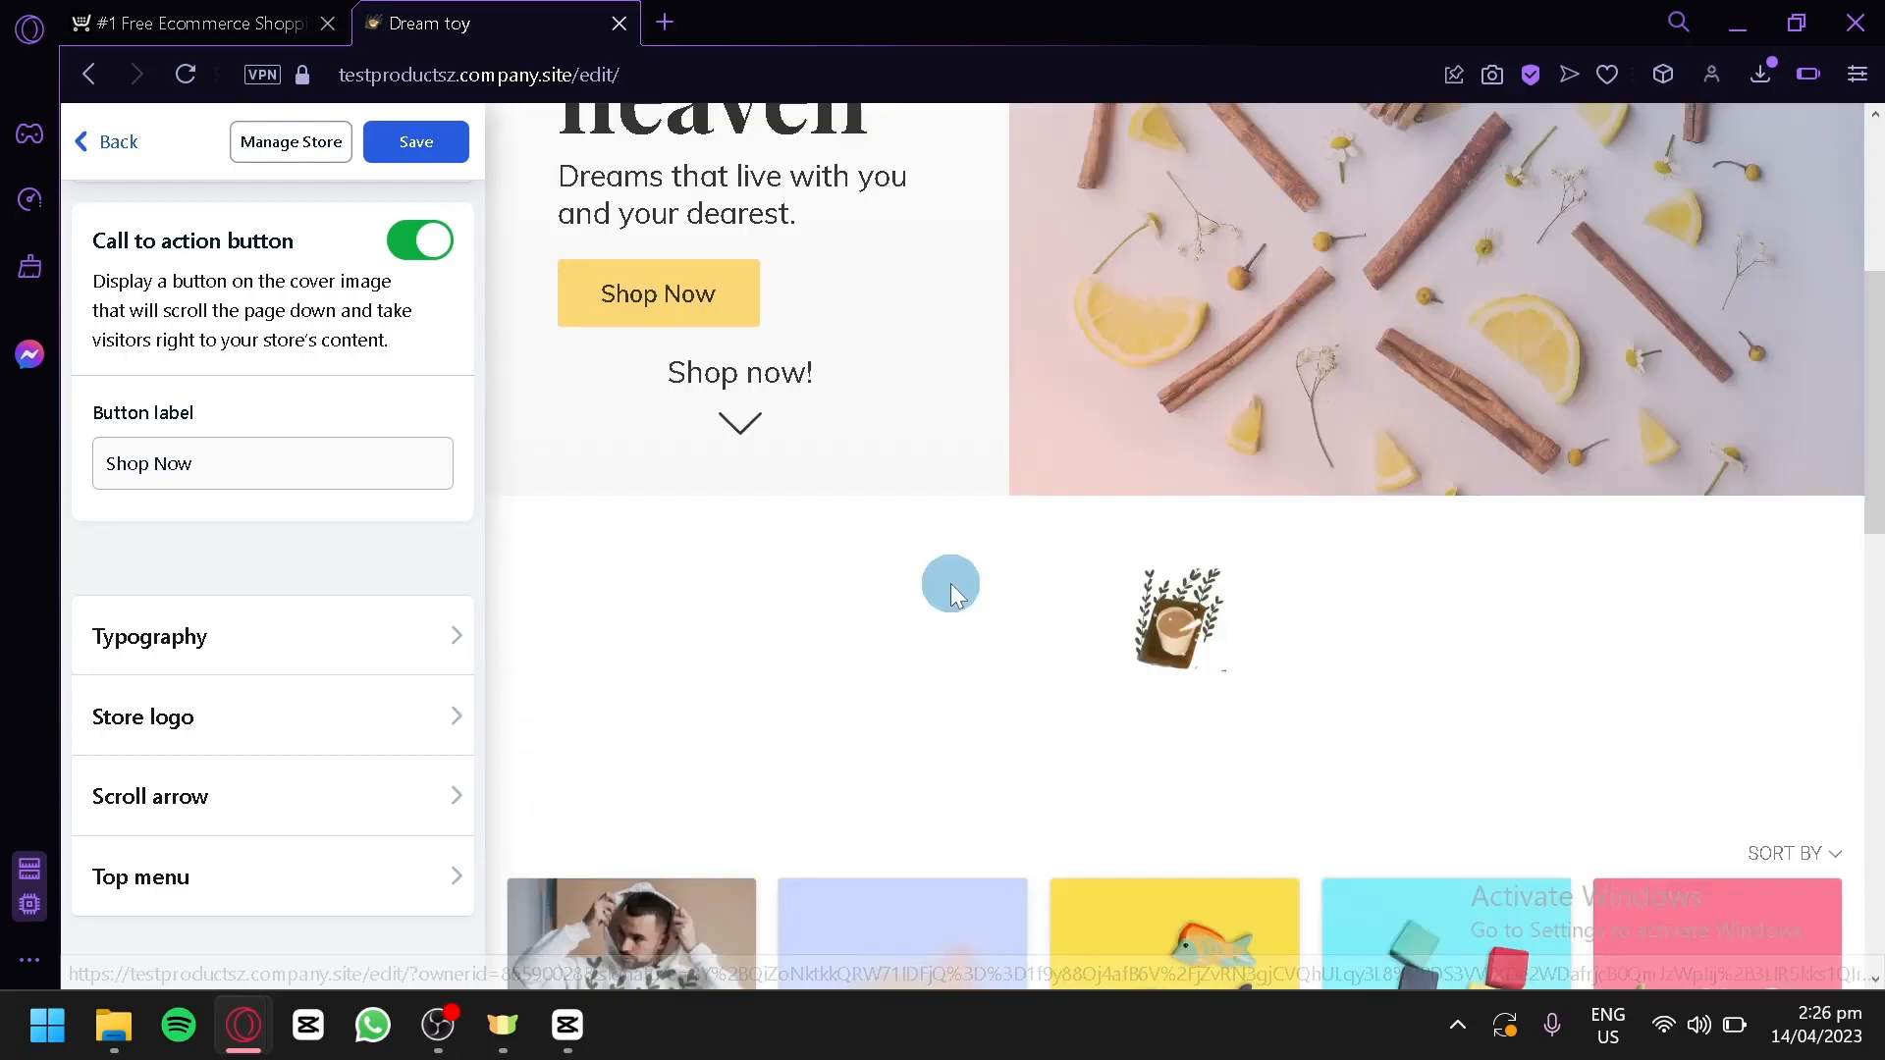
scroll(728, 668, "up", 1)
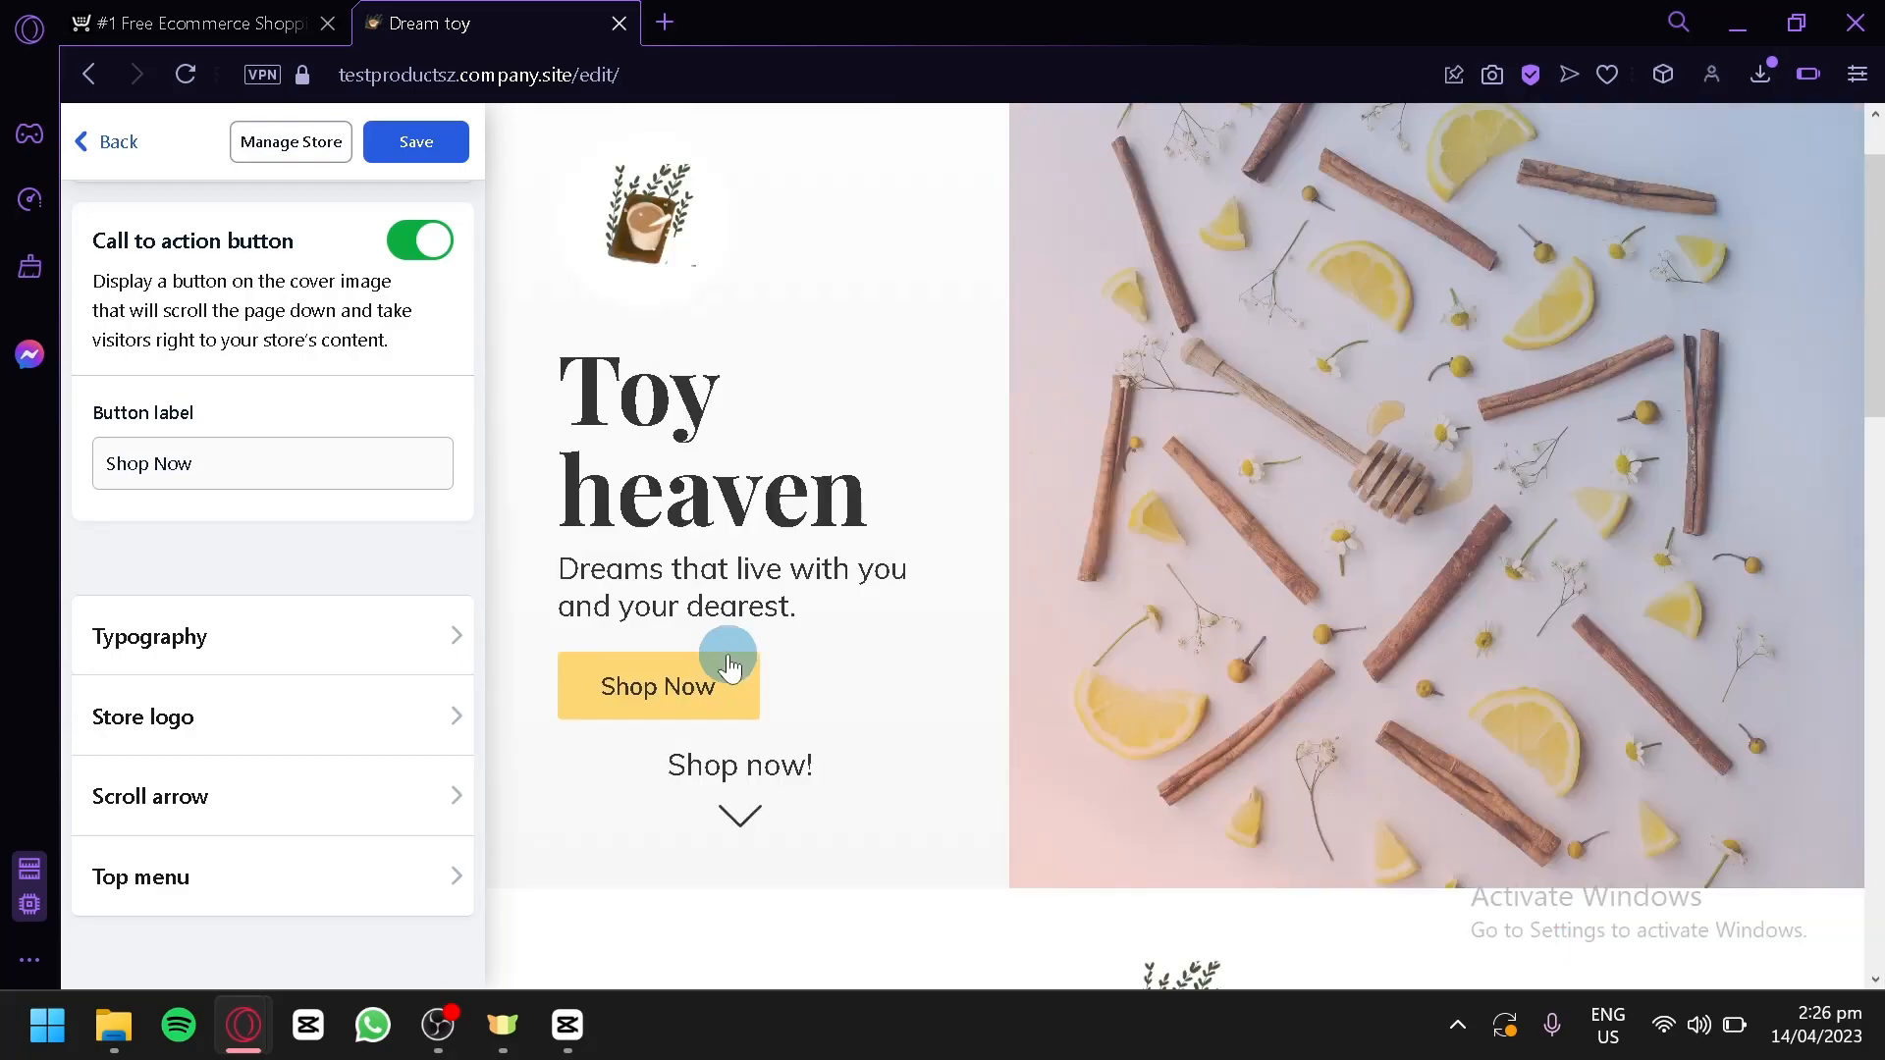
- In the Top menu settings, set the phone to Show in header and try Show in header for the social media links
left_click(362, 867)
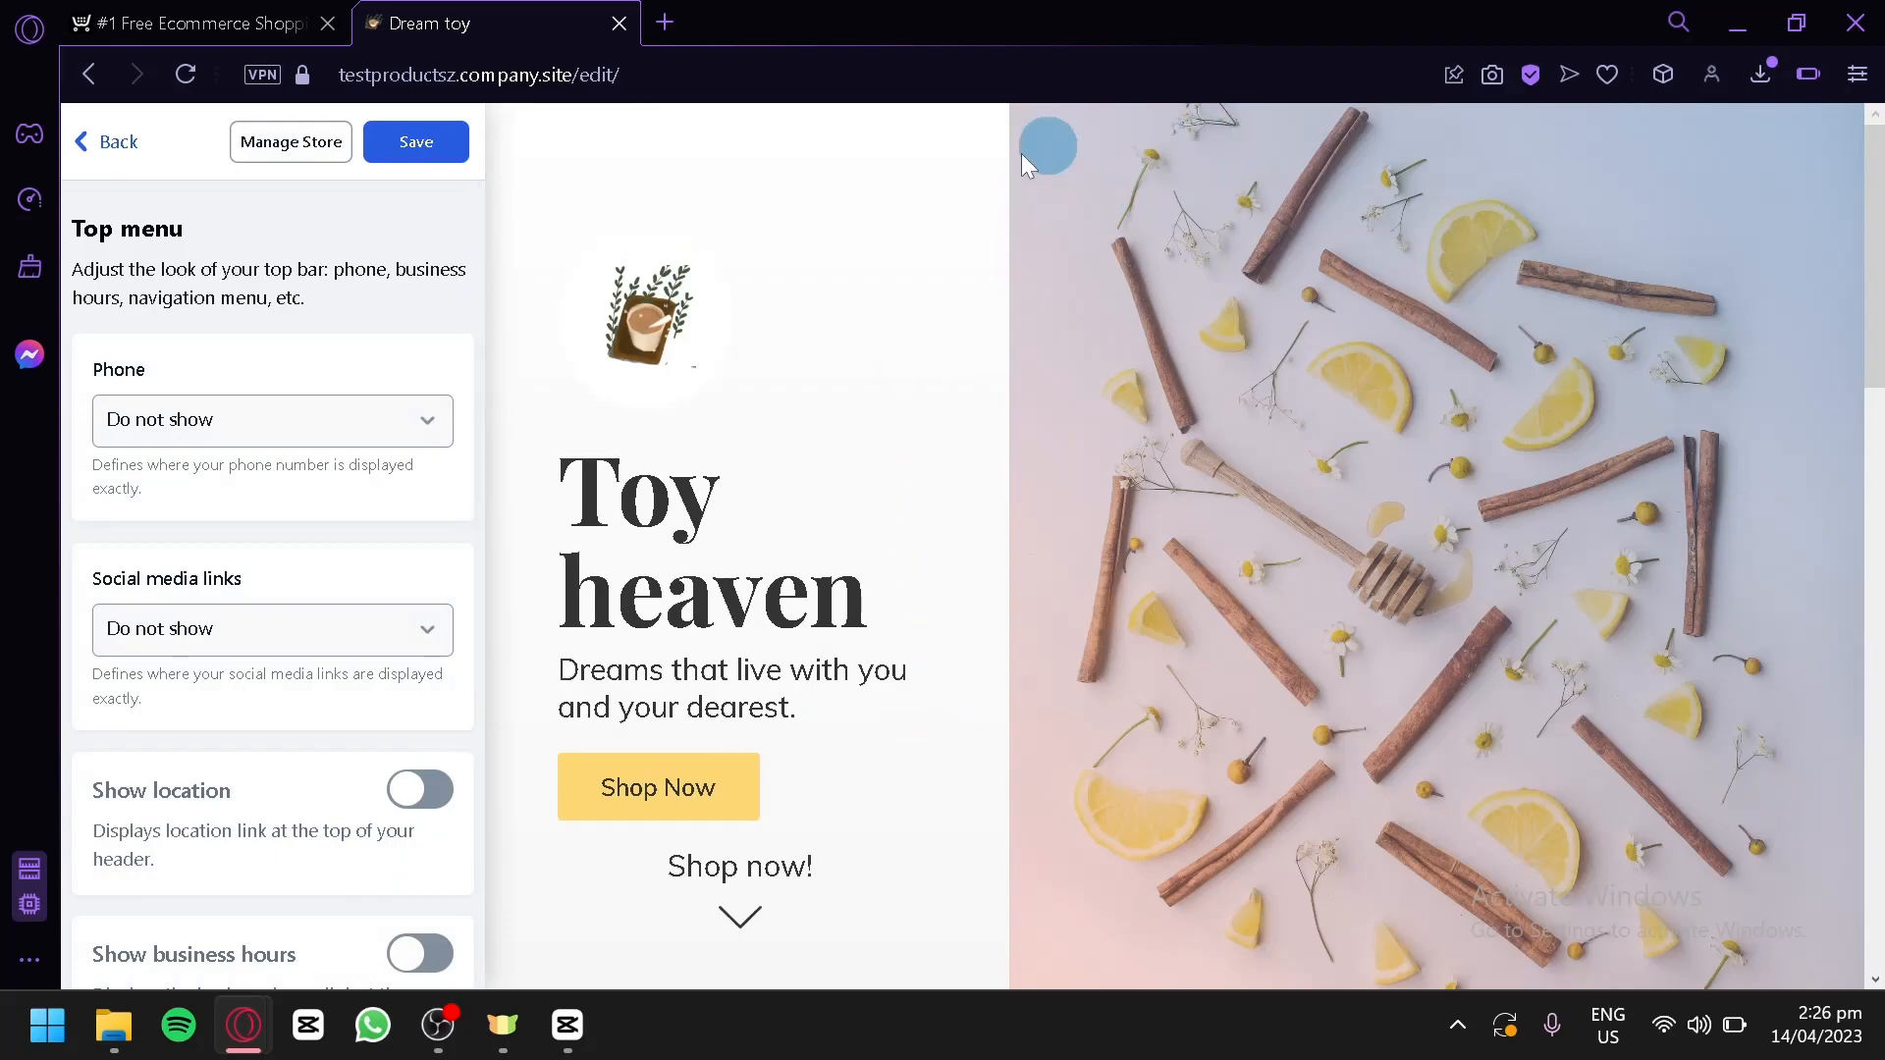
left_click(388, 423)
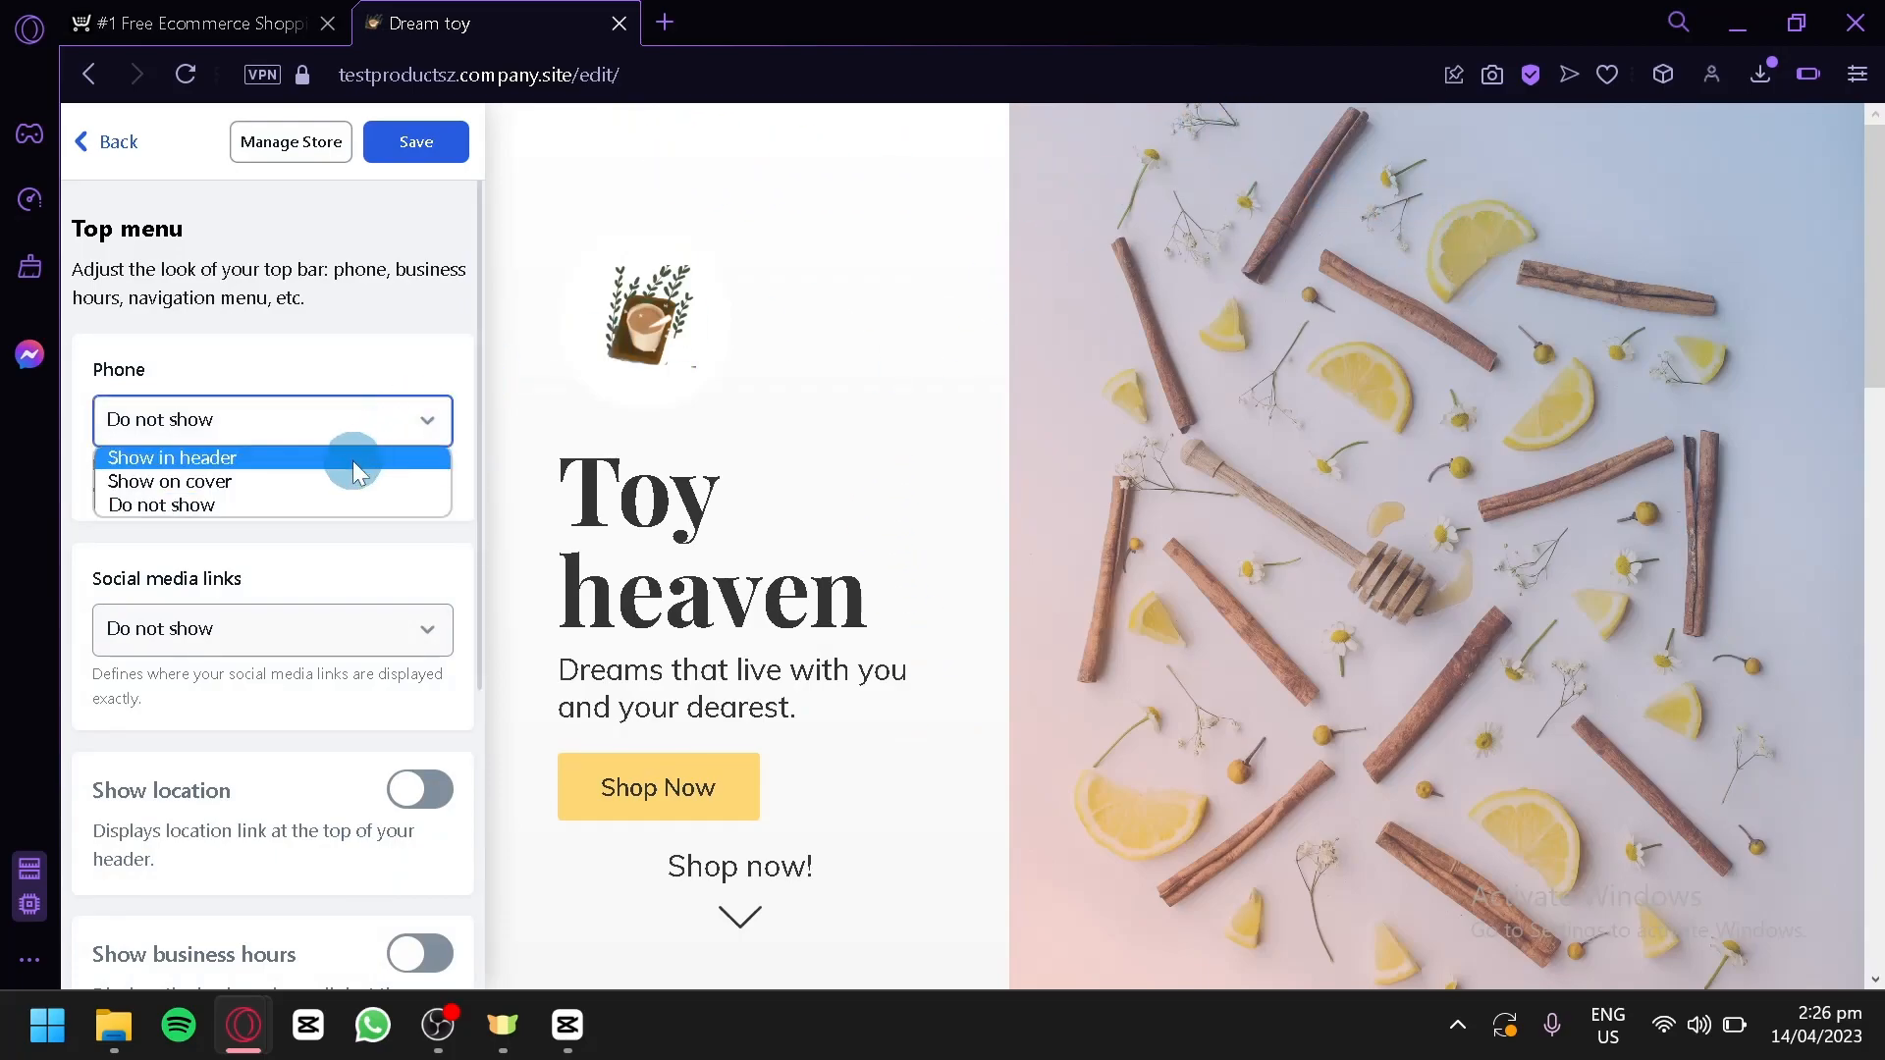
left_click(353, 460)
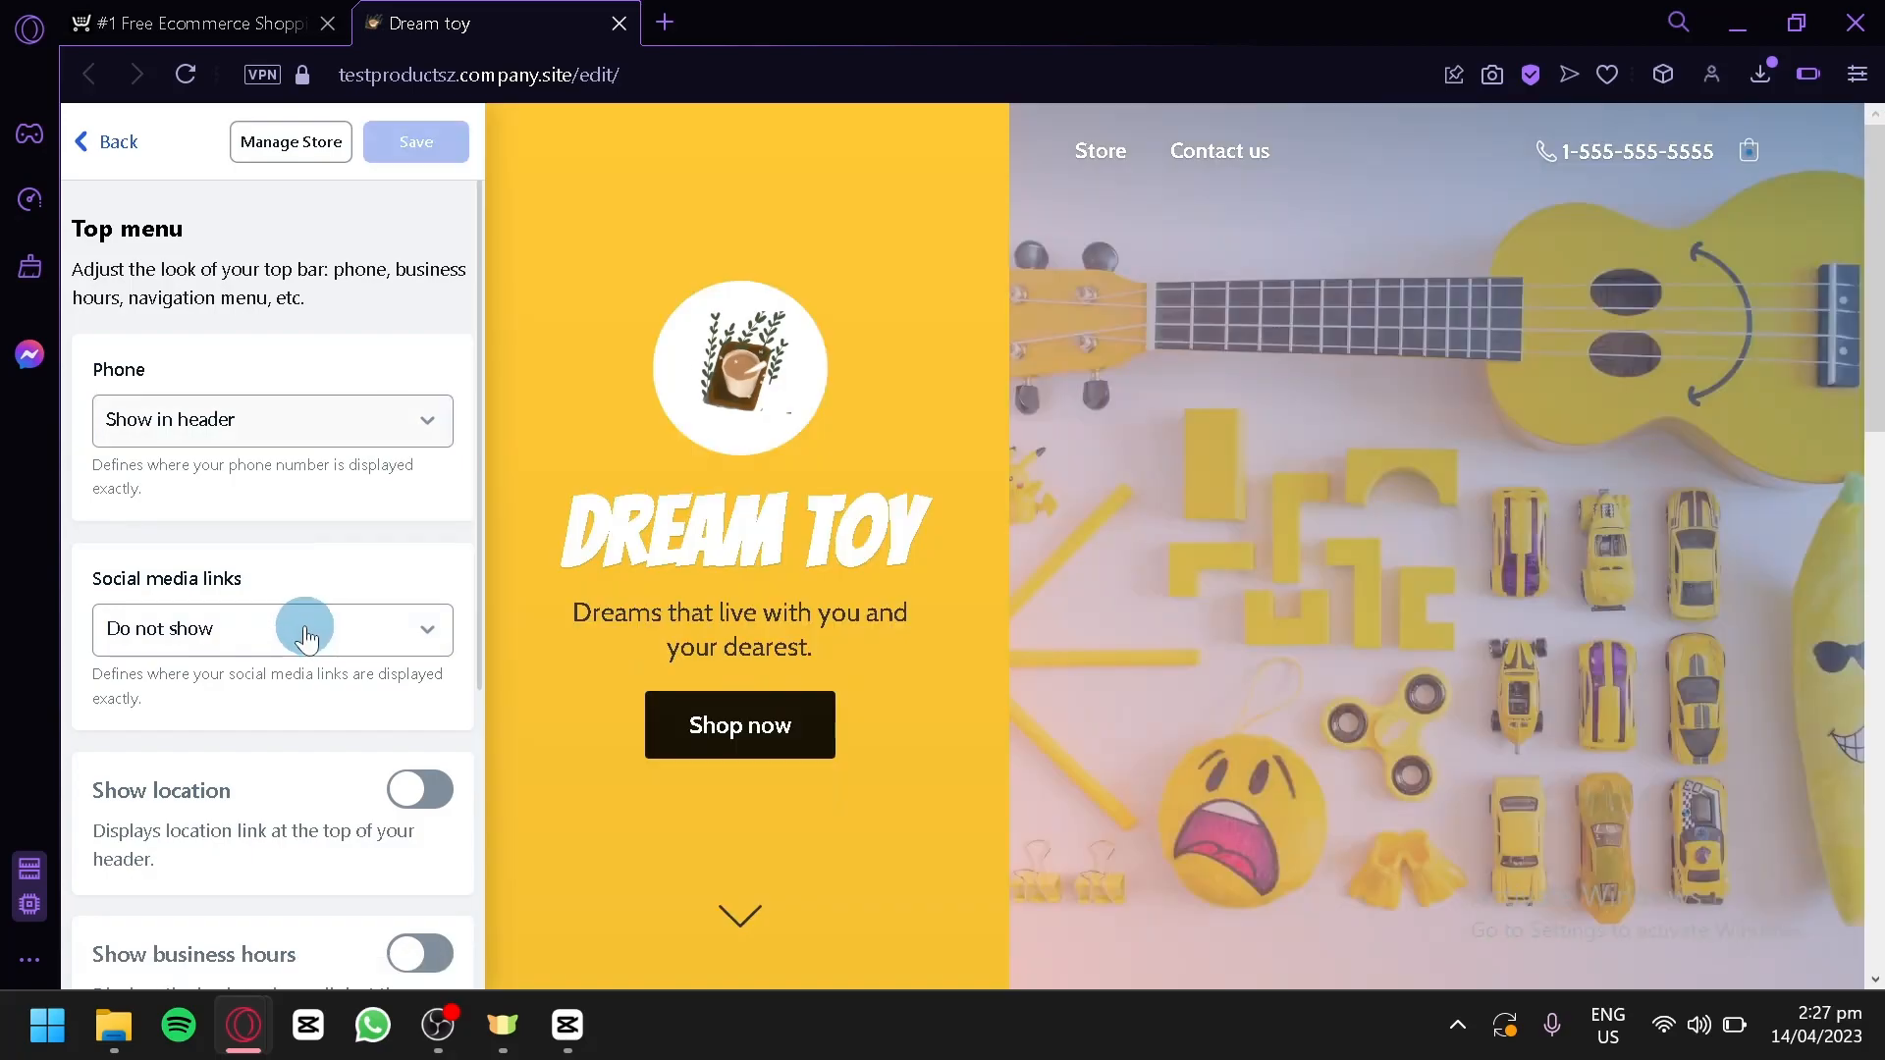
left_click(305, 636)
left_click(289, 658)
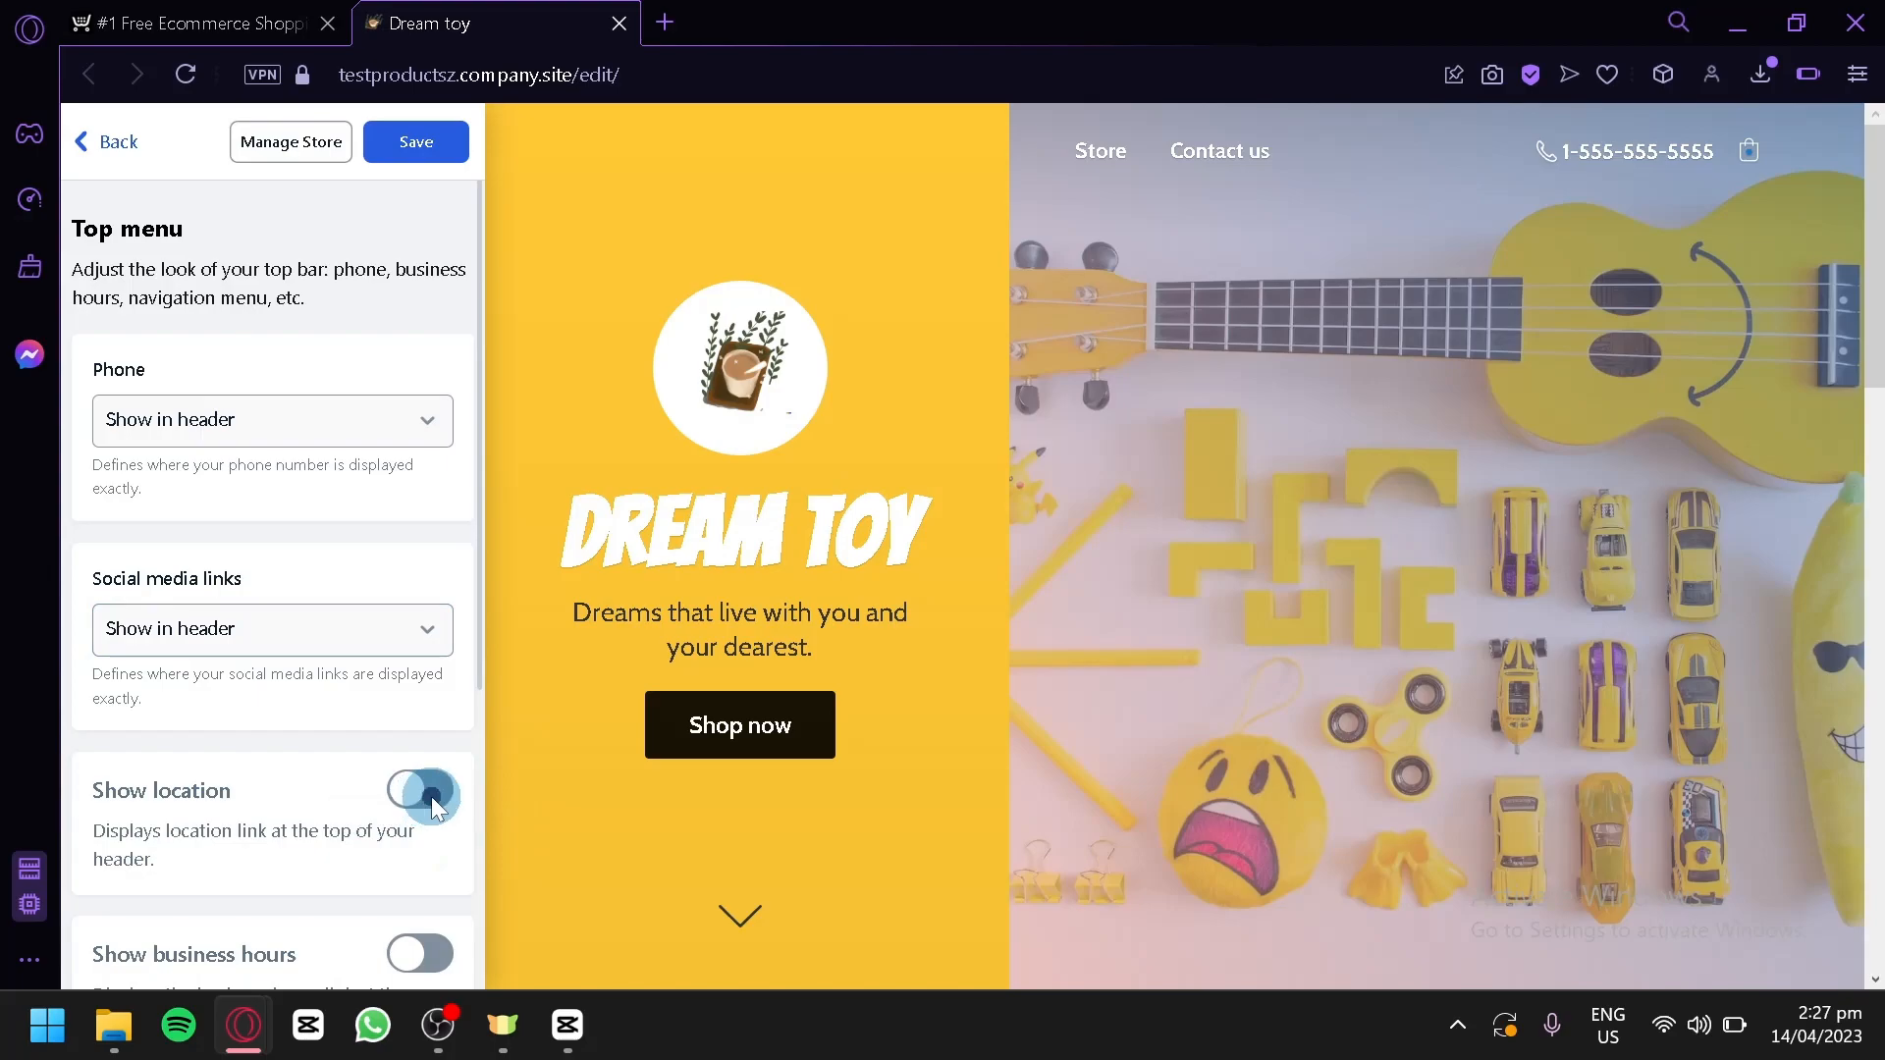
- Try the Show navigation and Show location switches in the Top menu settings
scroll(431, 797, "down", 5)
left_click(420, 646)
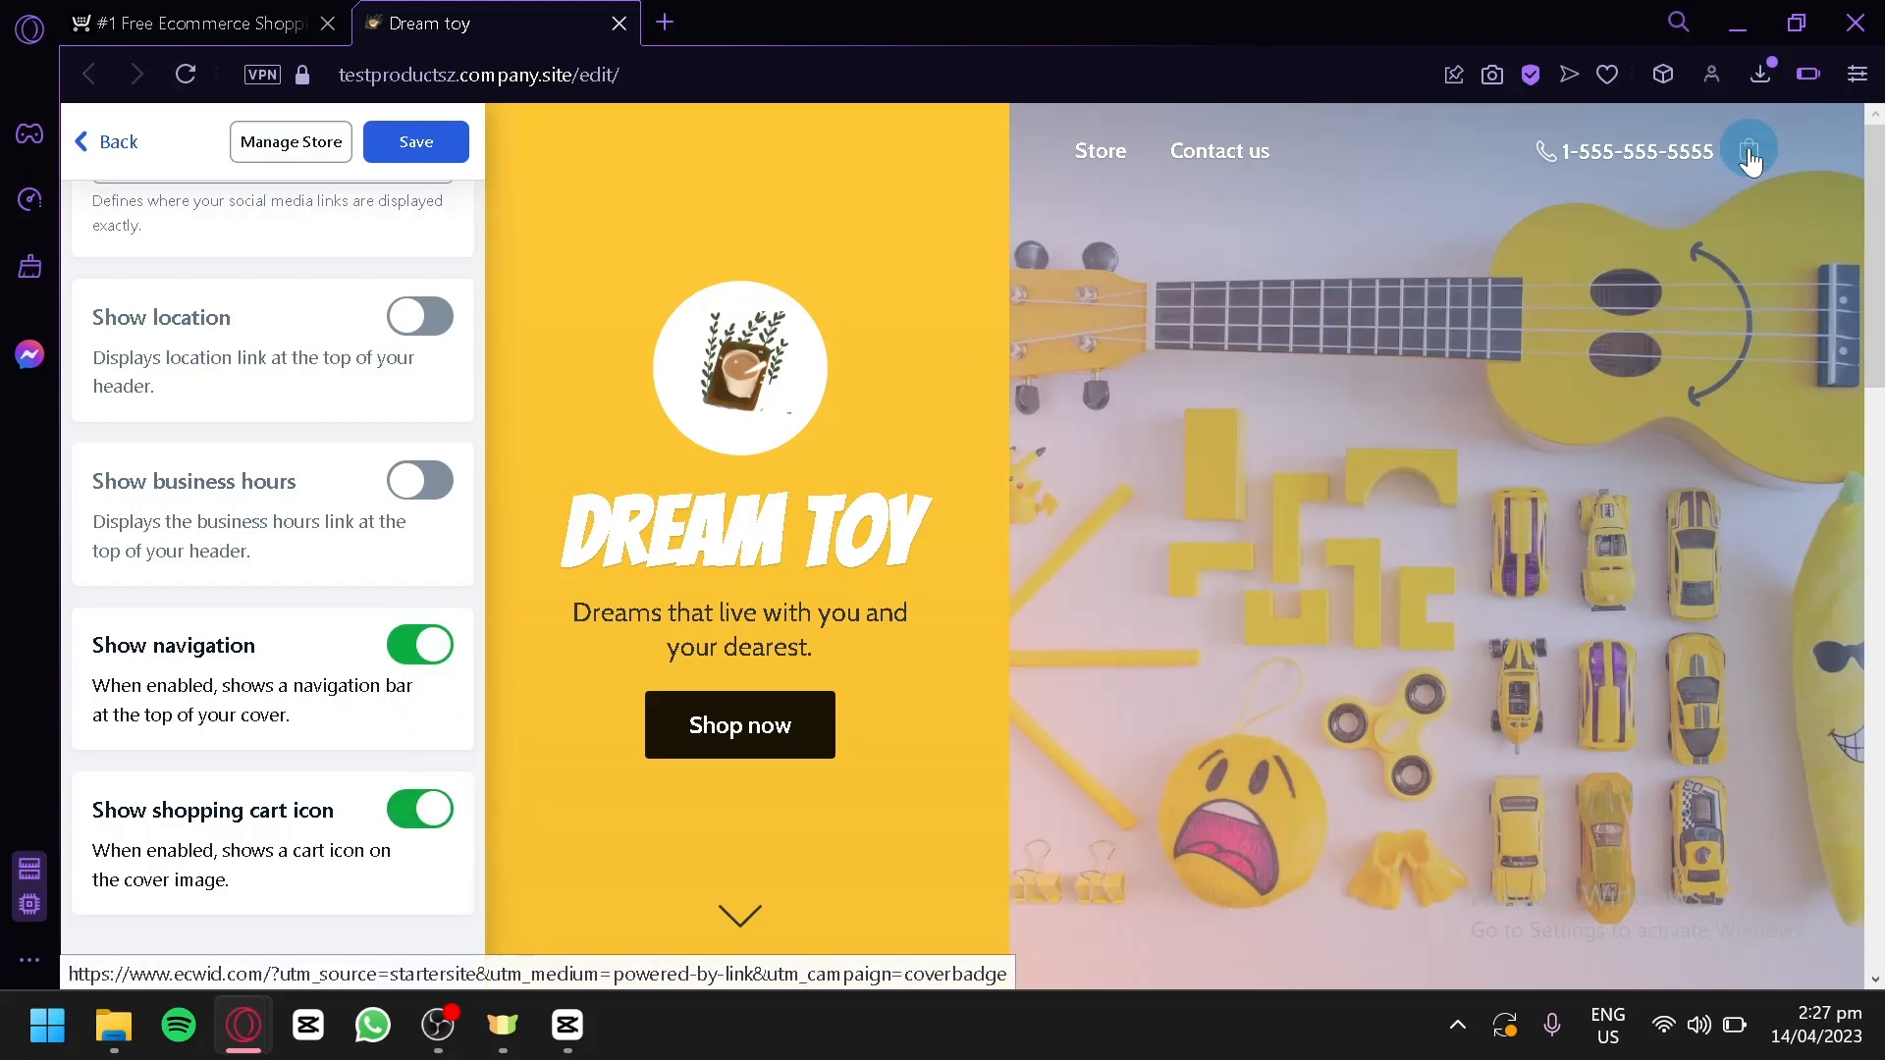
scroll(439, 555, "up", 5)
scroll(328, 421, "down", 5)
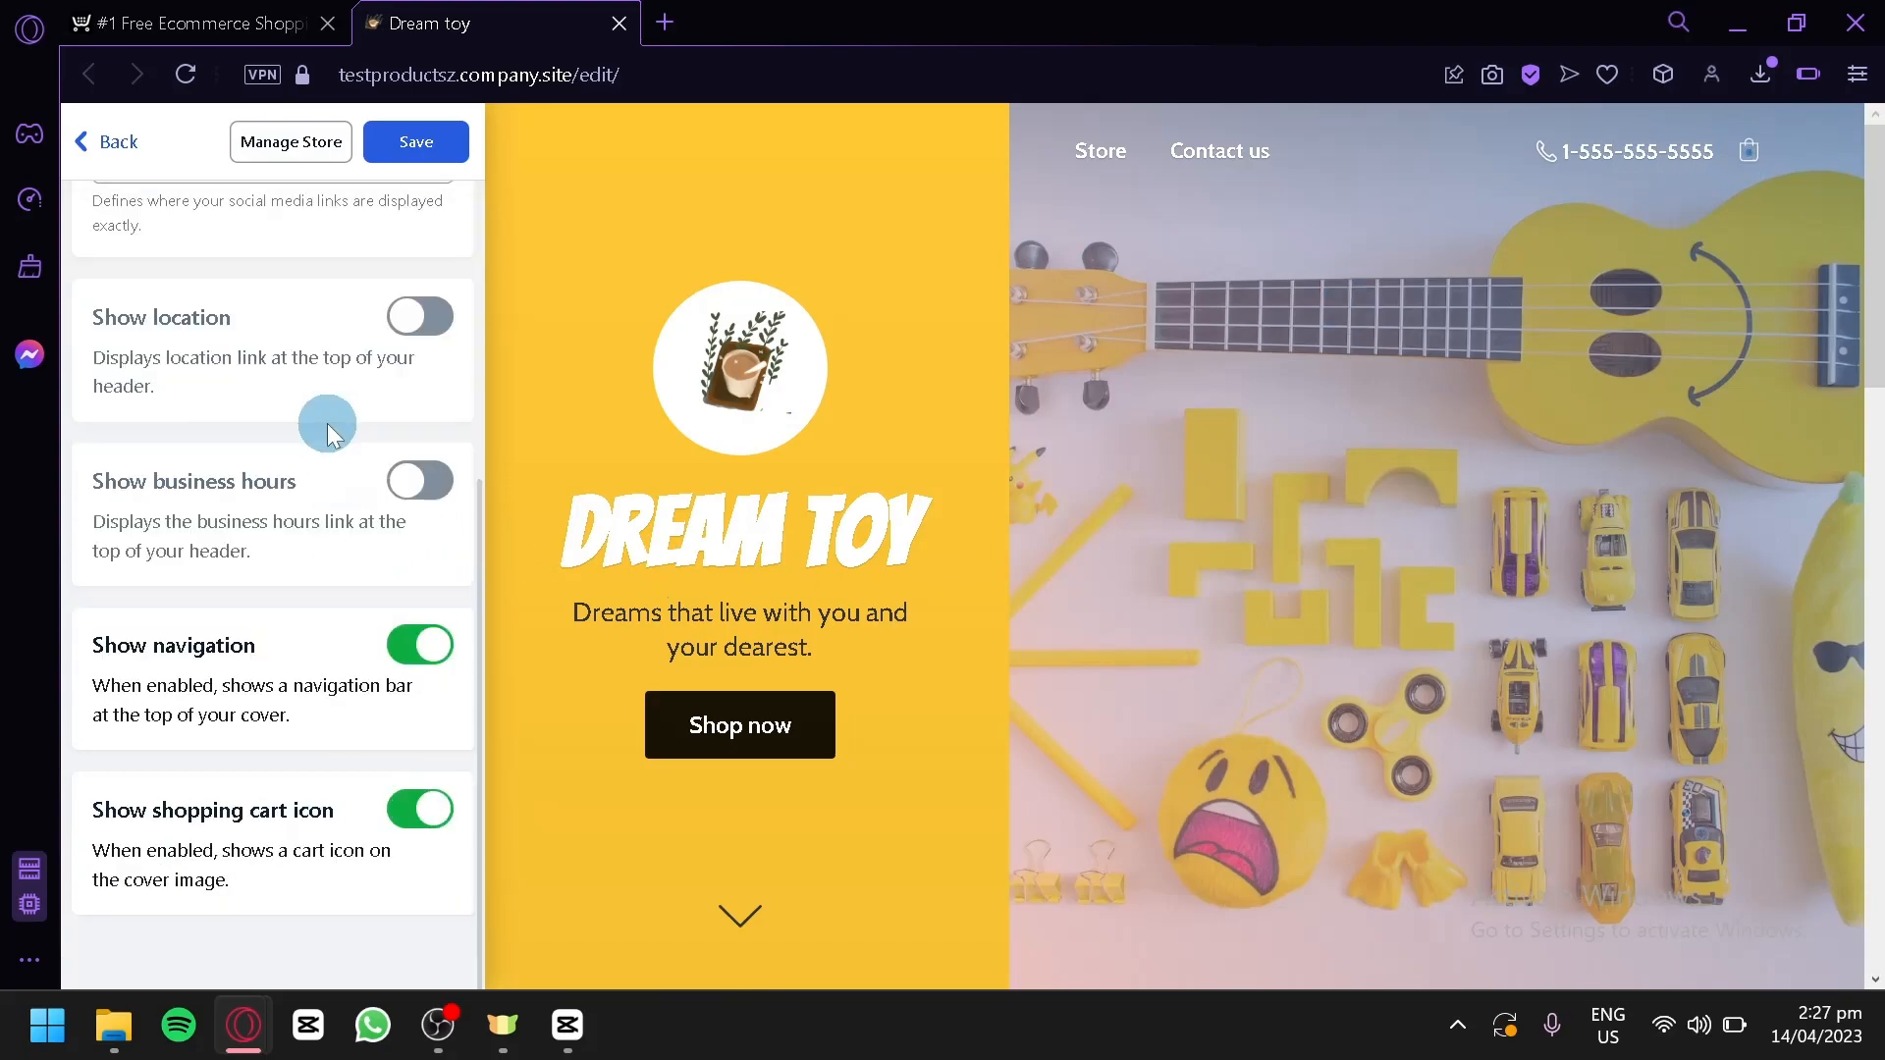
scroll(187, 604, "up", 5)
scroll(226, 686, "down", 5)
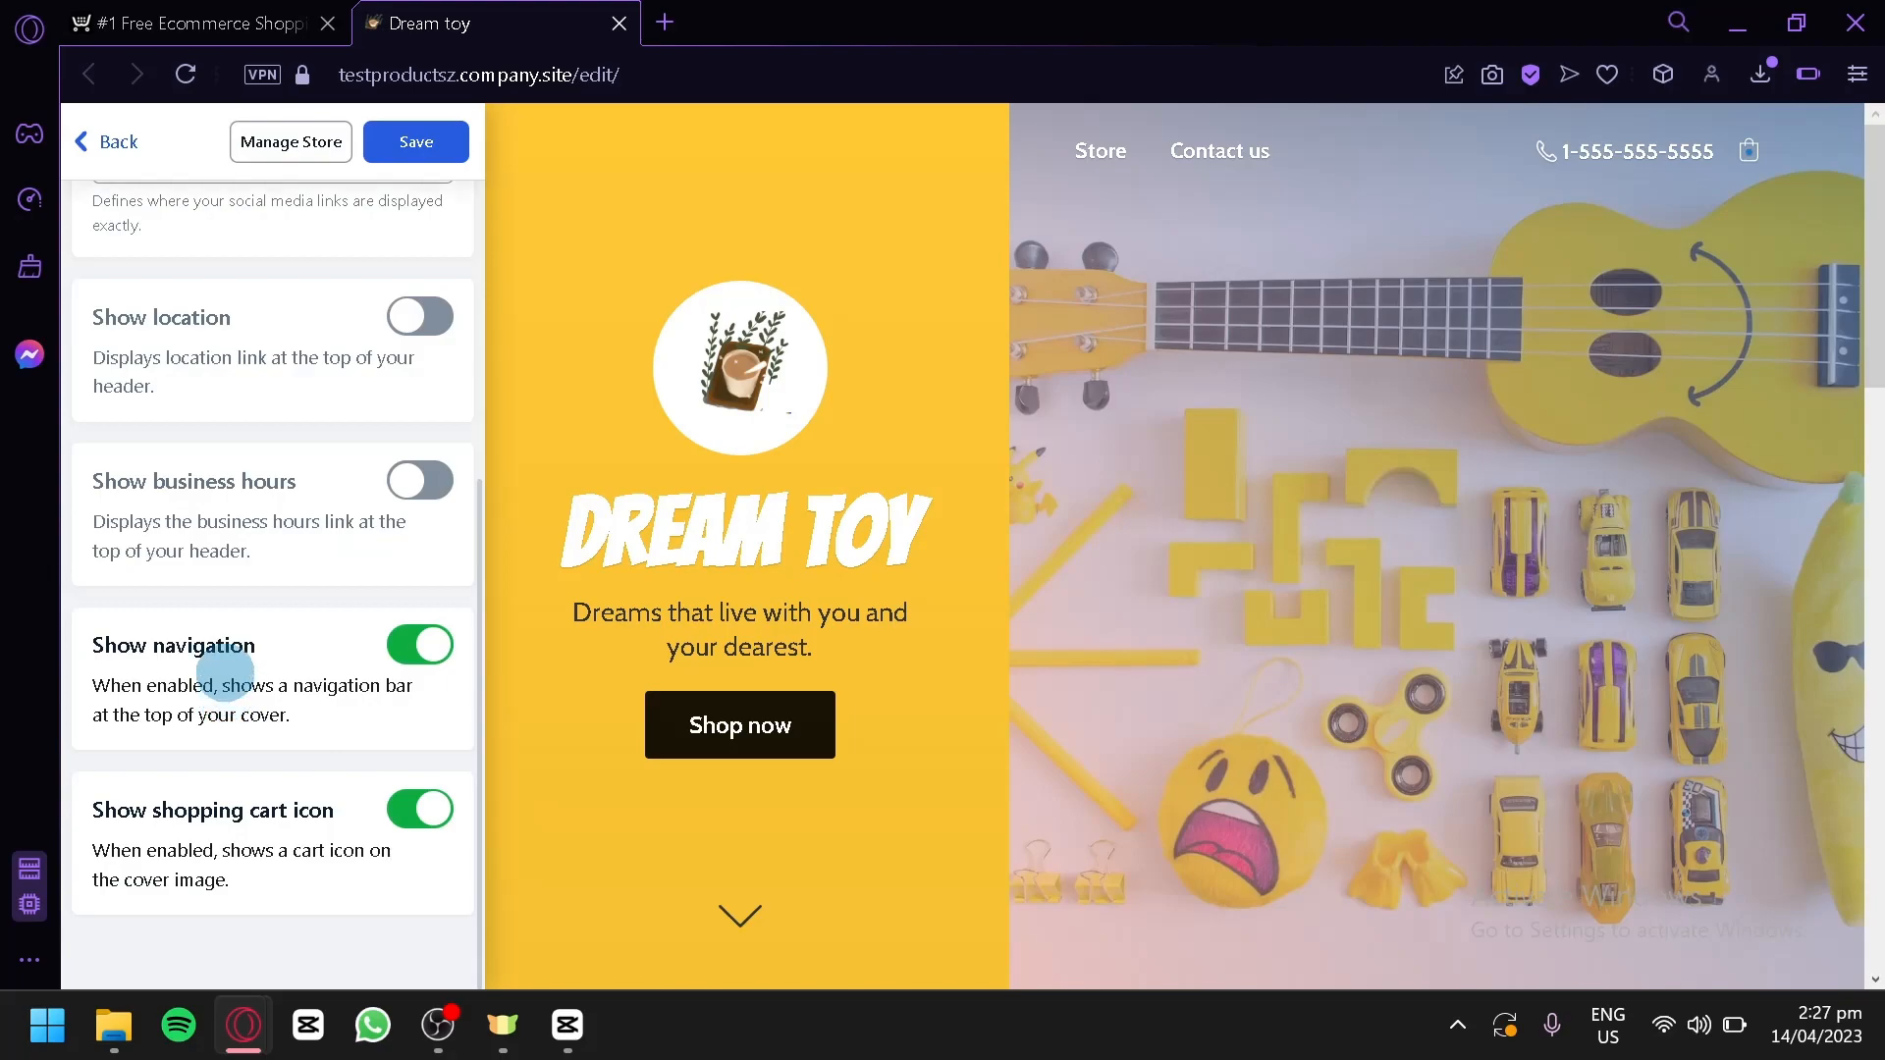
left_click_drag(193, 327, 182, 327)
left_click(414, 315)
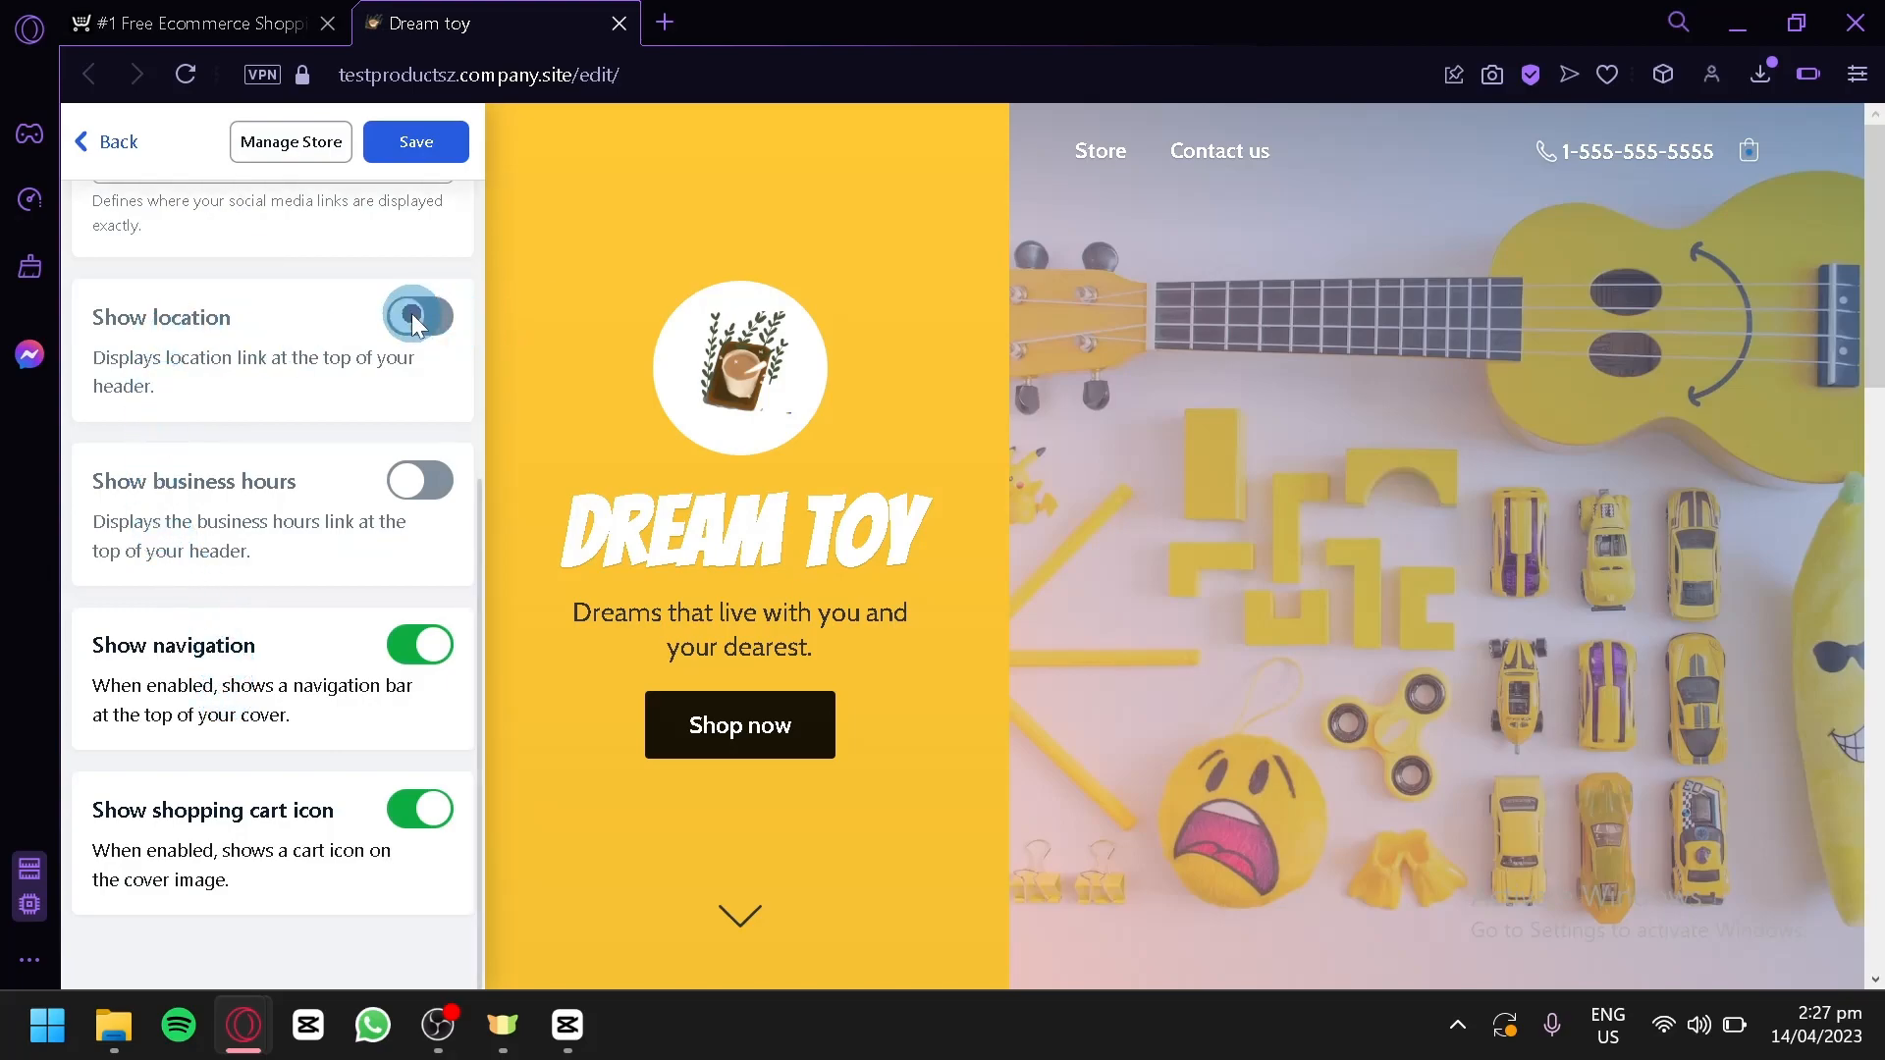
scroll(372, 583, "up", 5)
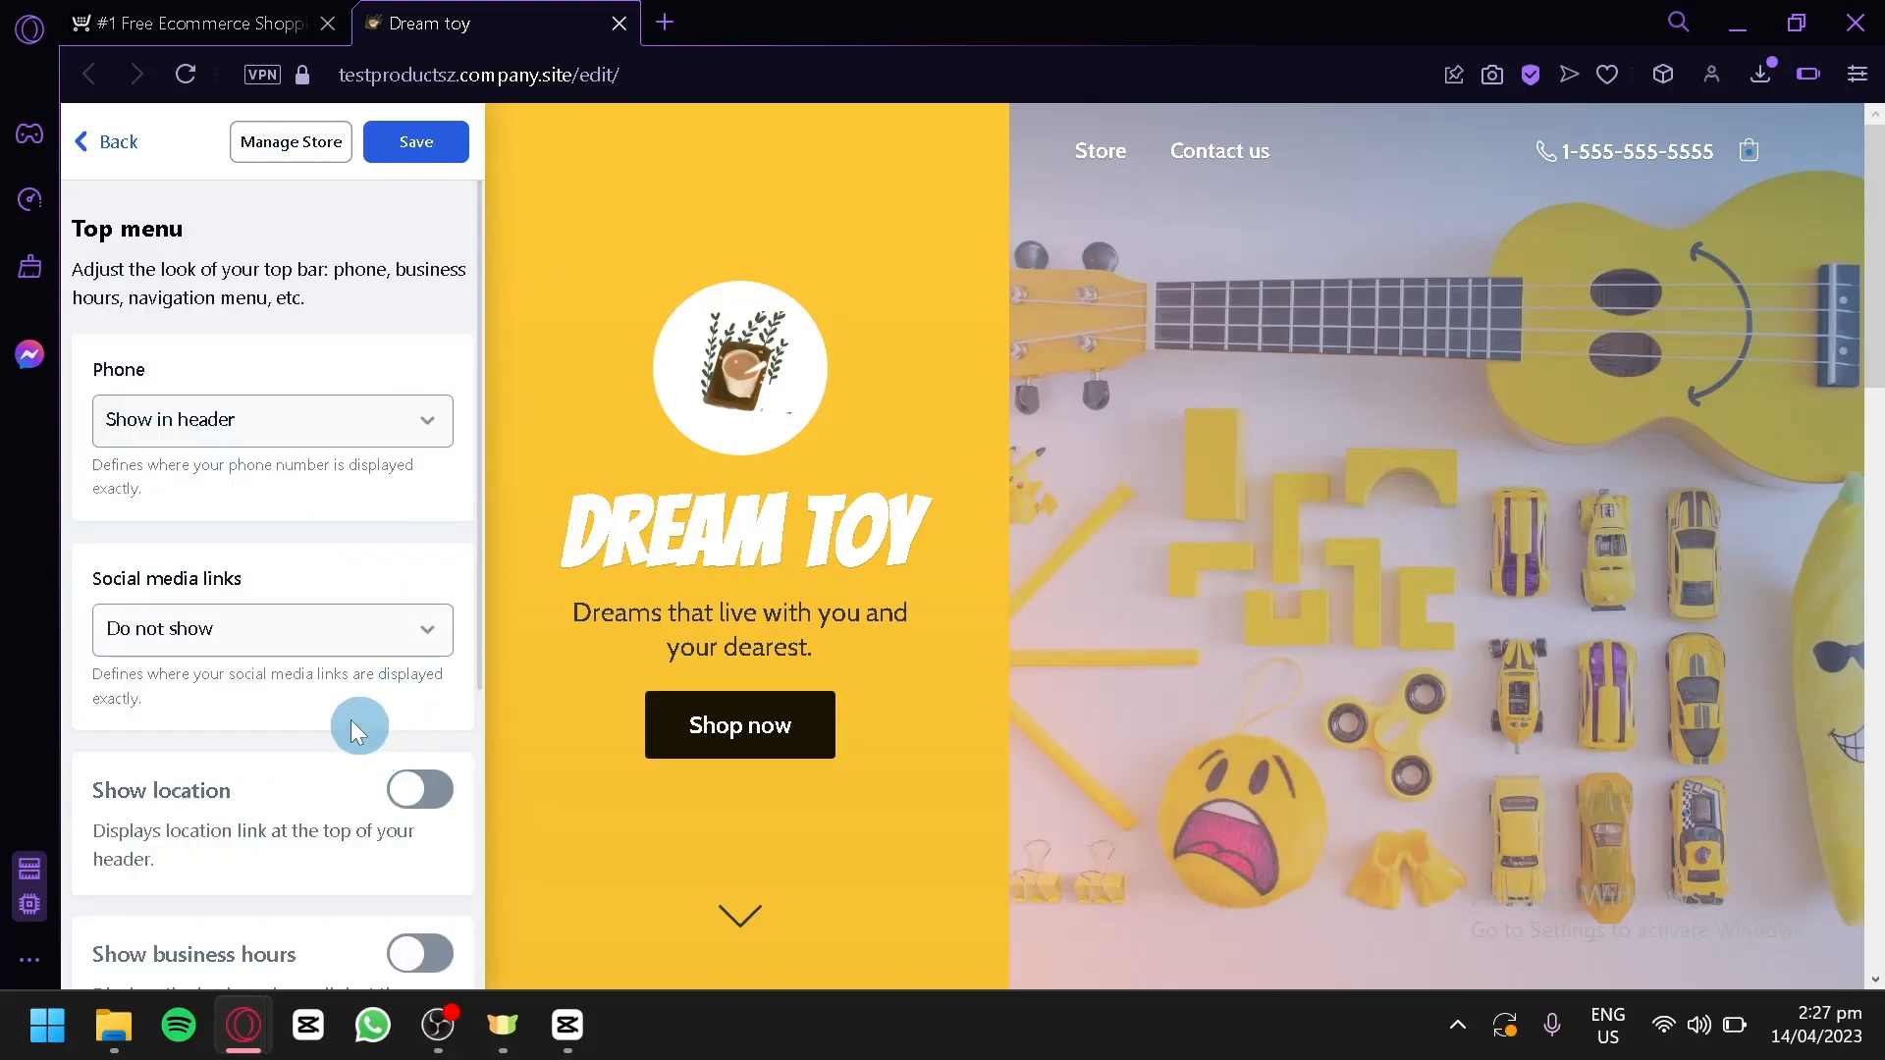
- Leave the Top menu and cover settings and open the Store section's settings
left_click(103, 143)
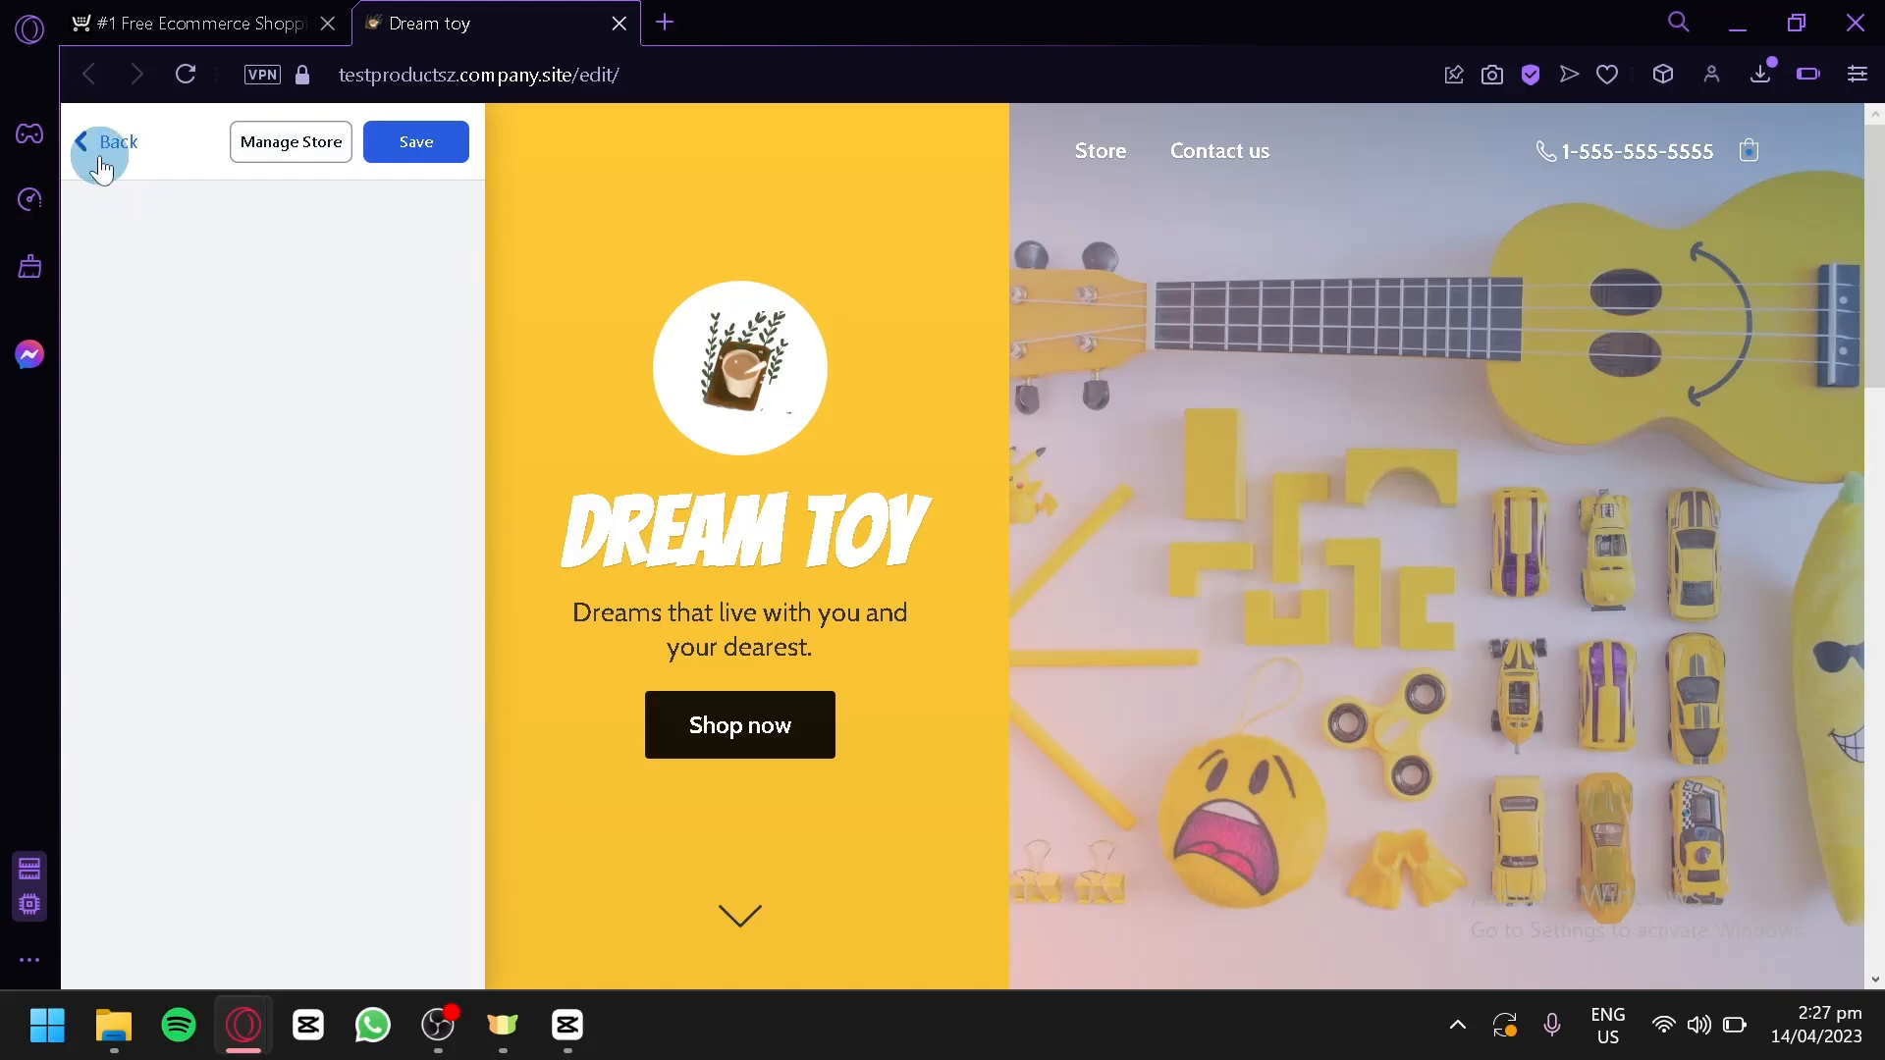
left_click(102, 146)
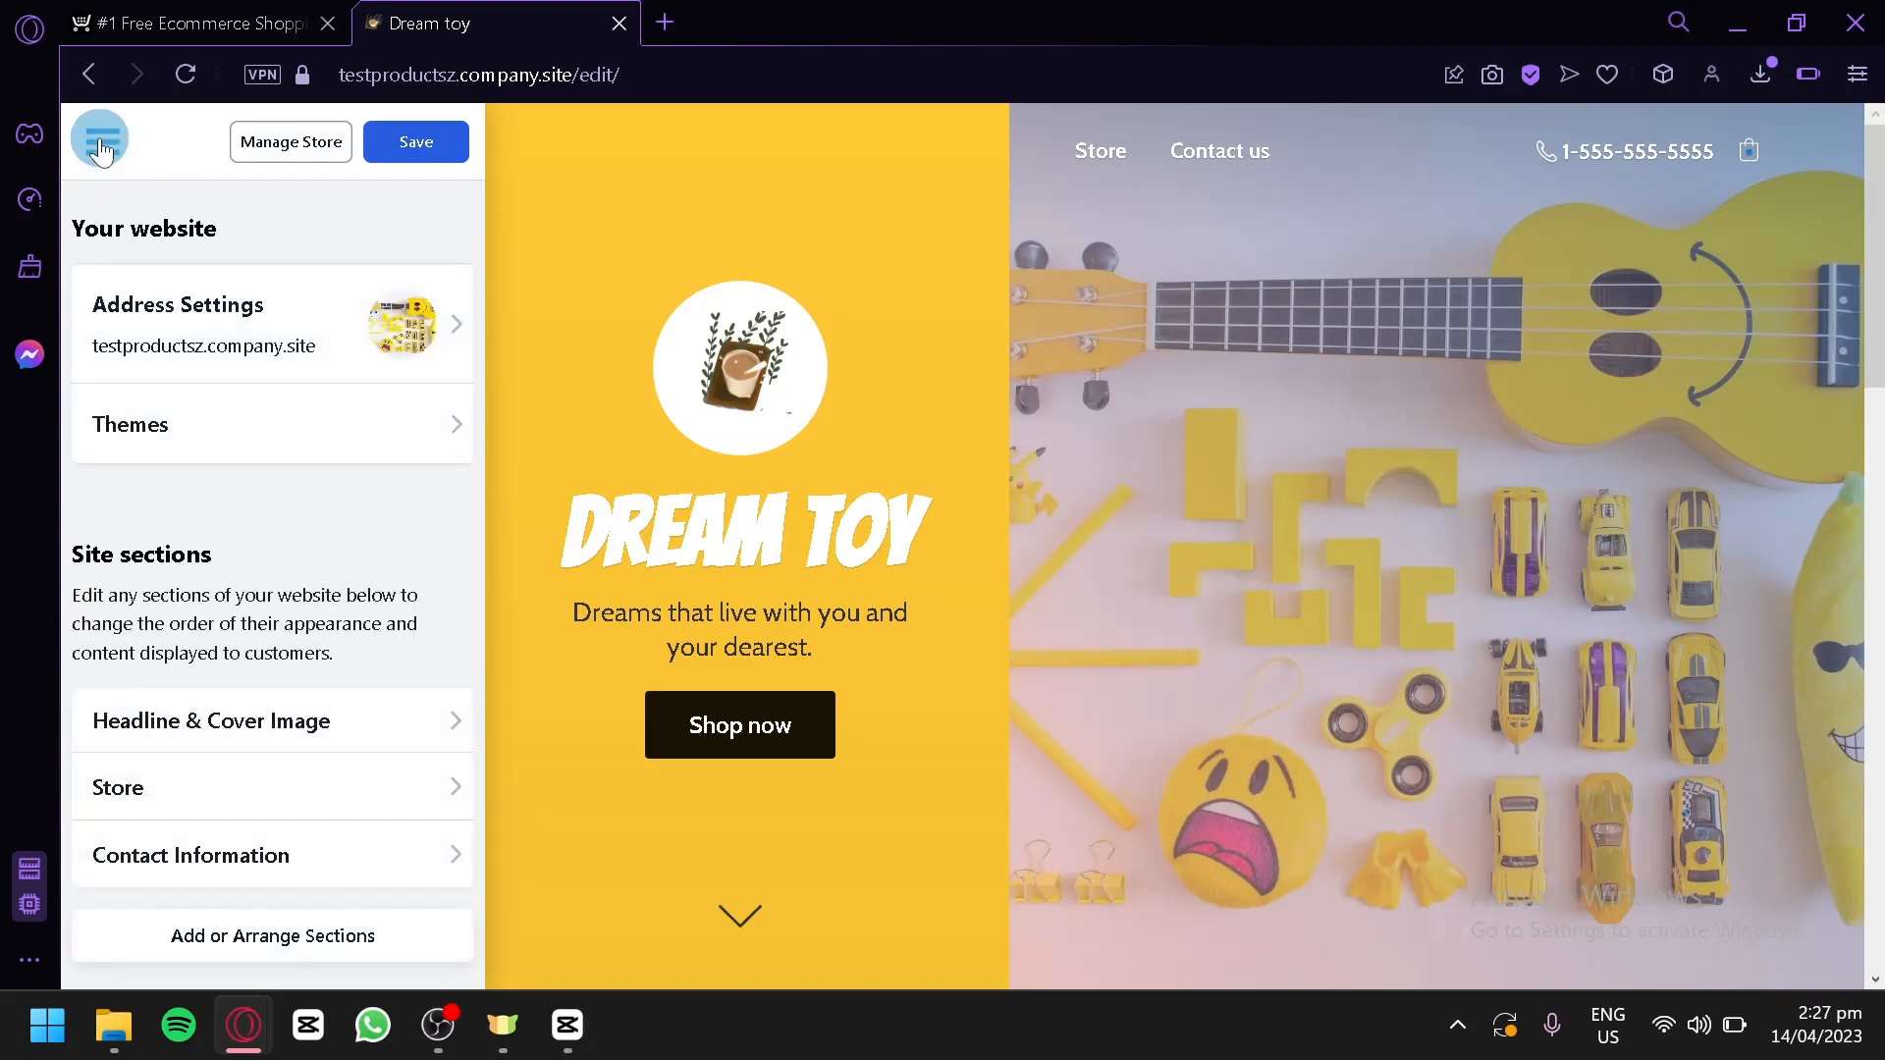
scroll(206, 486, "down", 1)
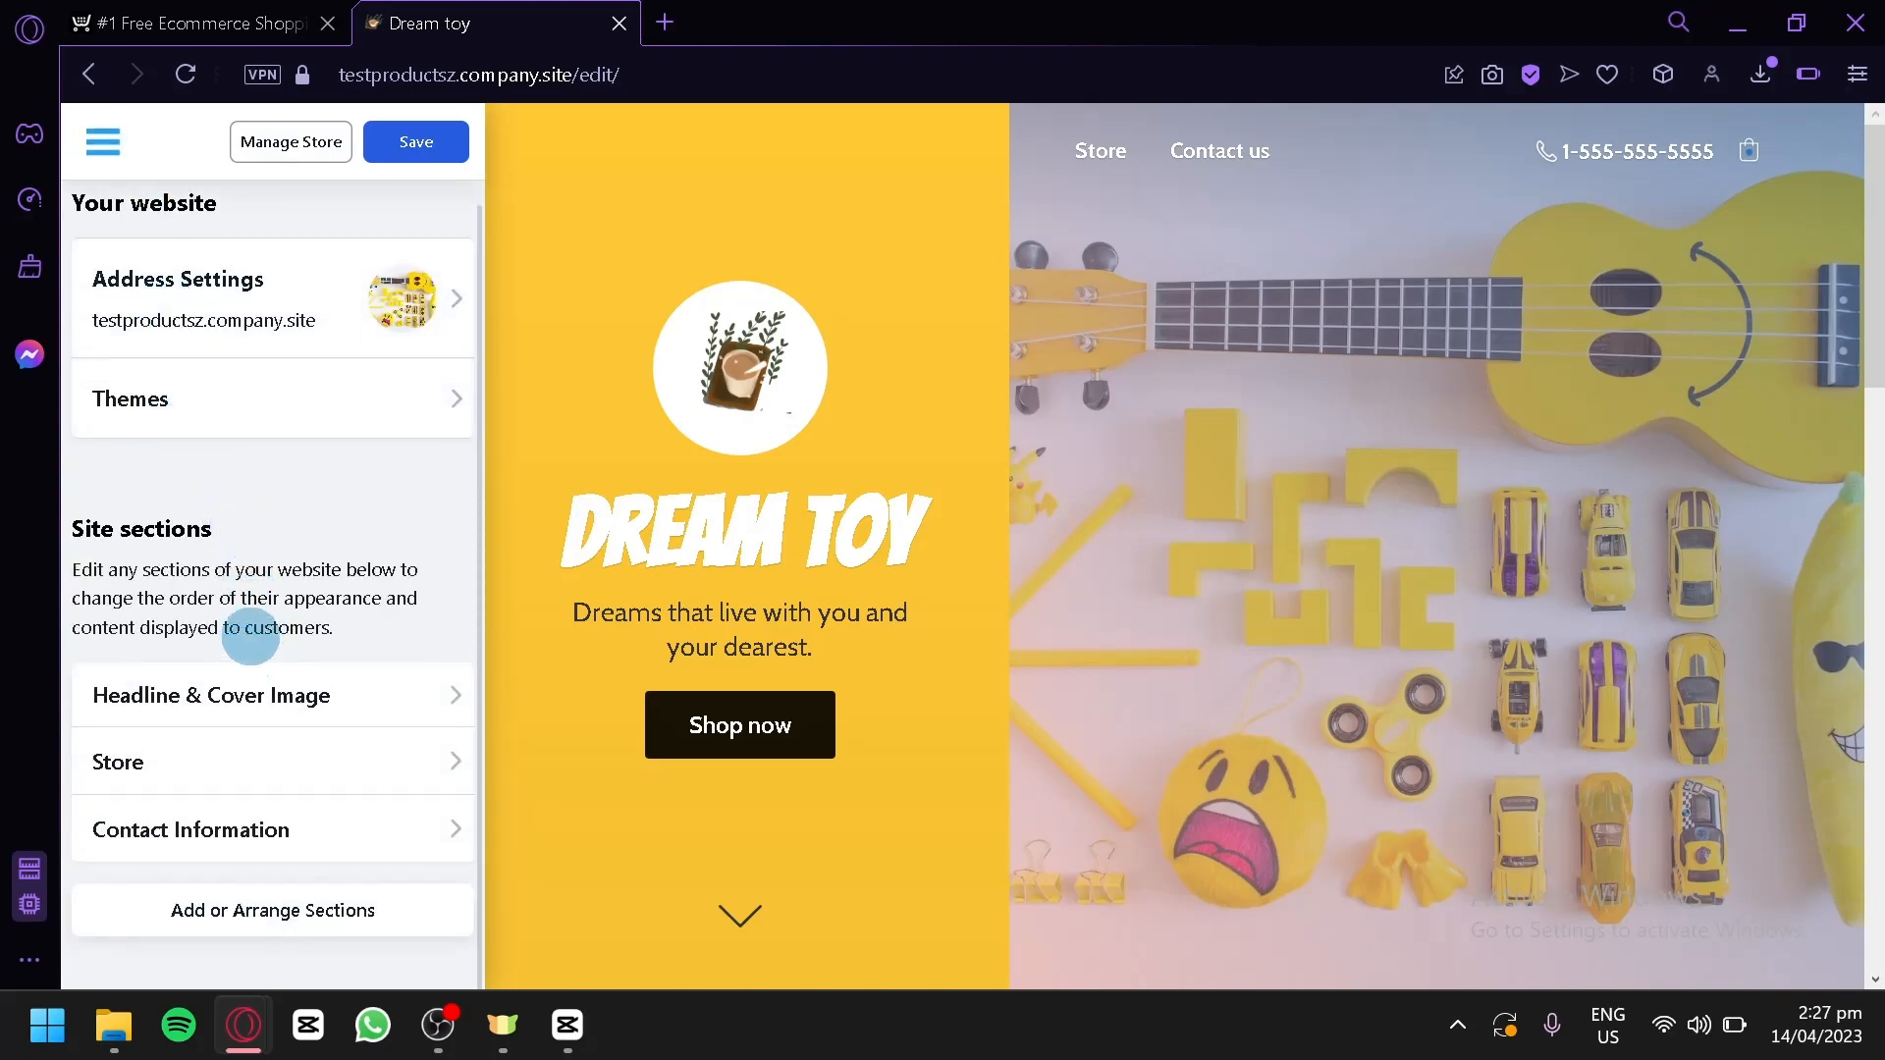
left_click(291, 765)
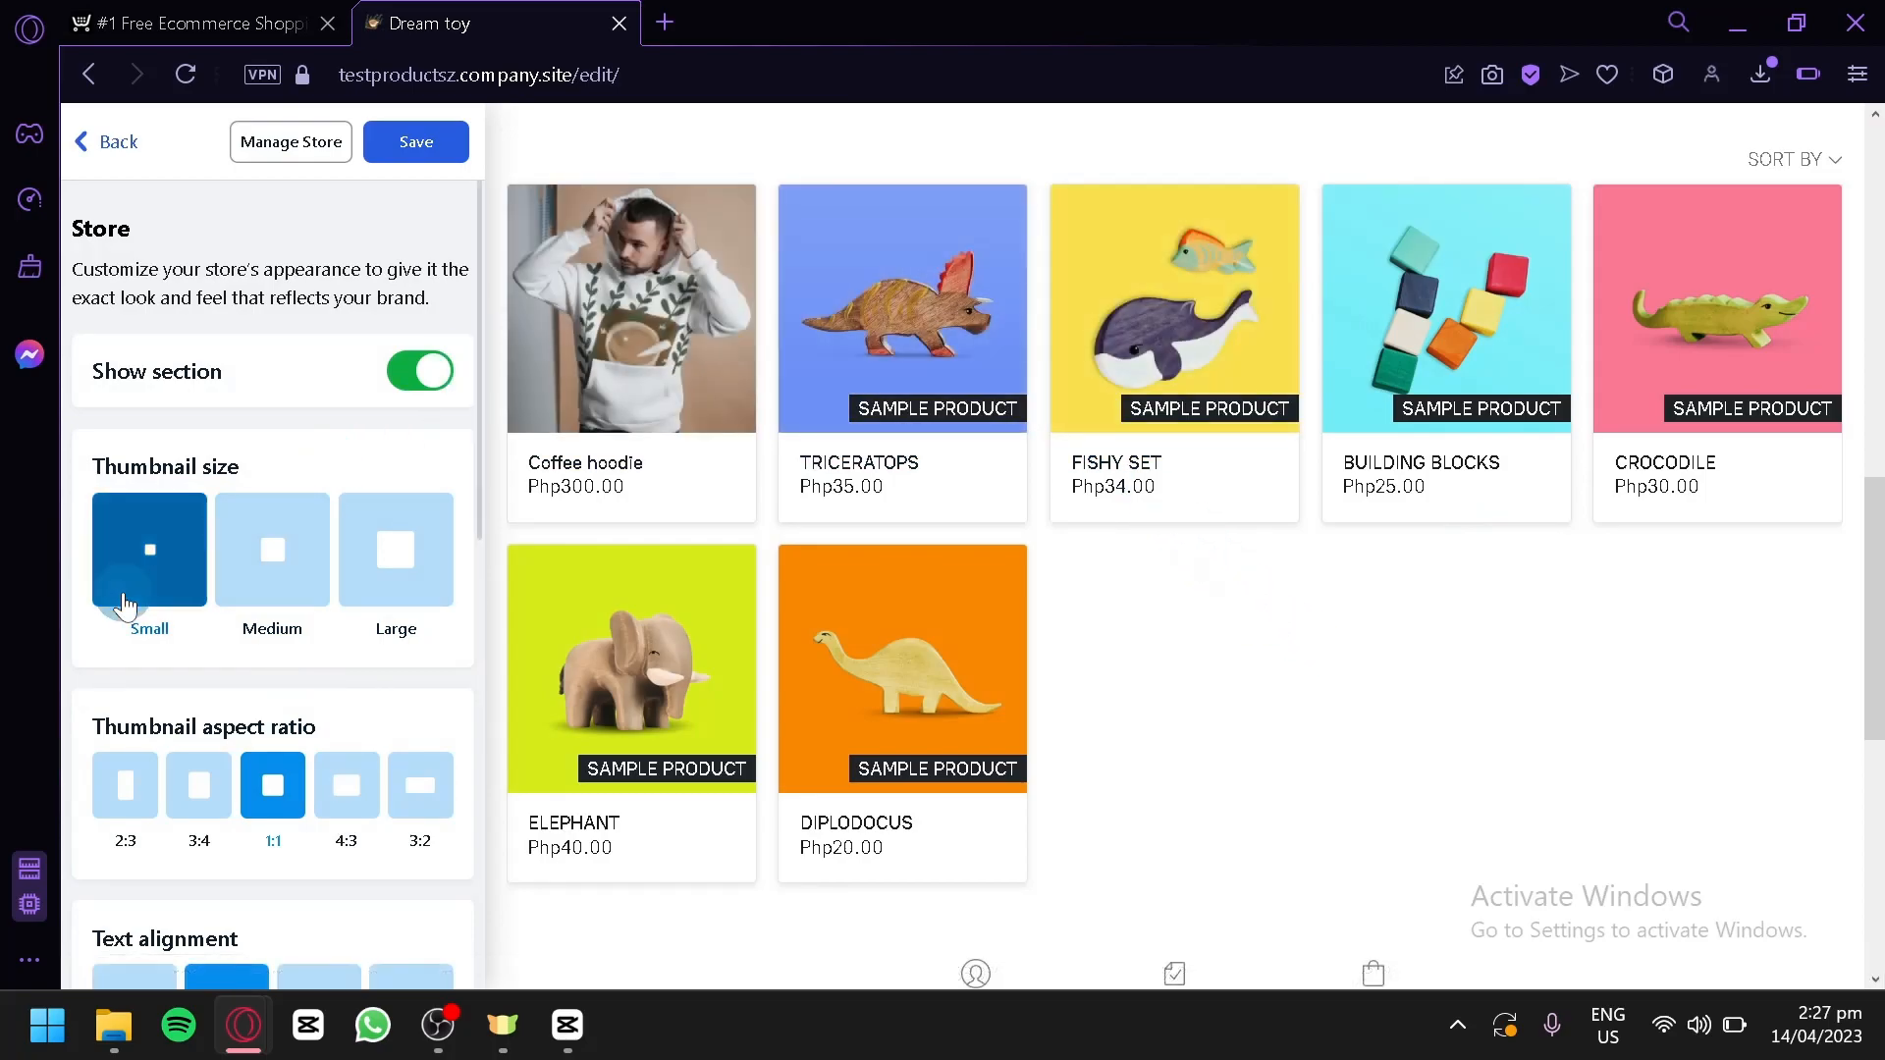
- Compare the Medium and Large product thumbnail sizes, and reapply Small
left_click(261, 602)
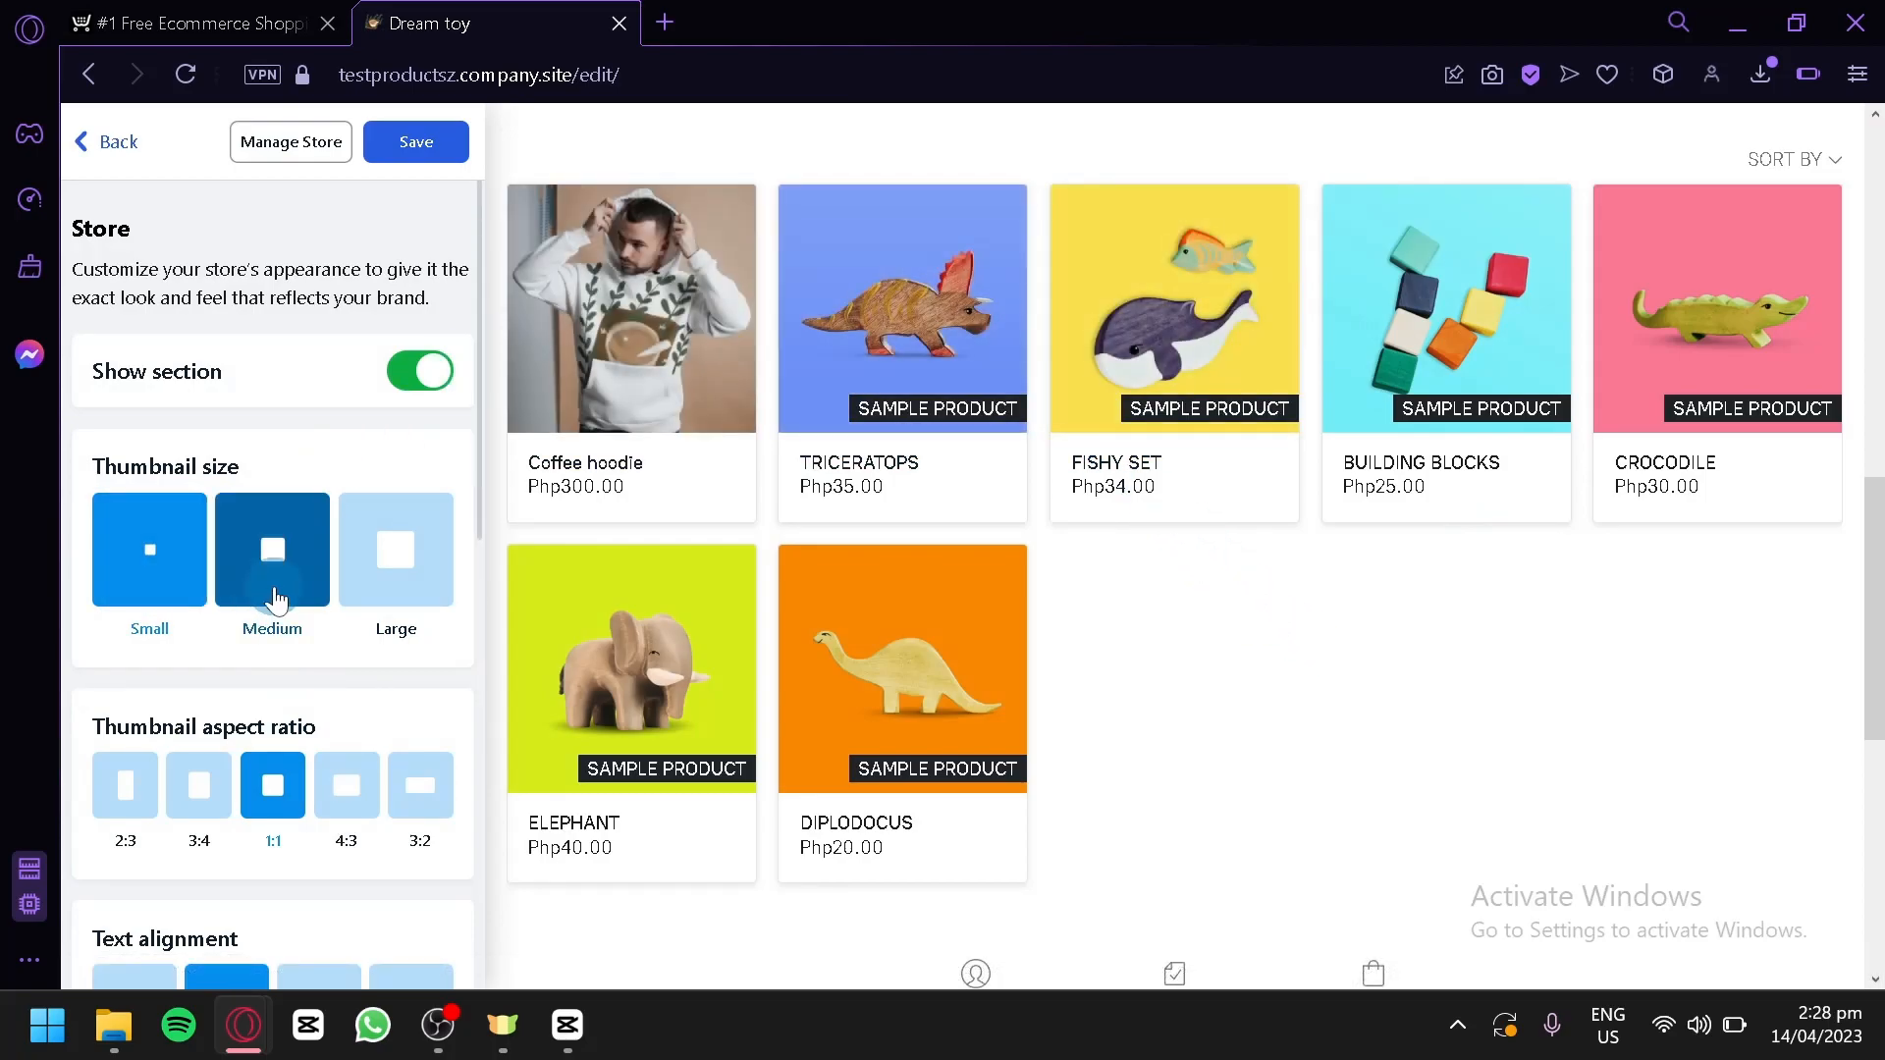
left_click(389, 589)
left_click(271, 591)
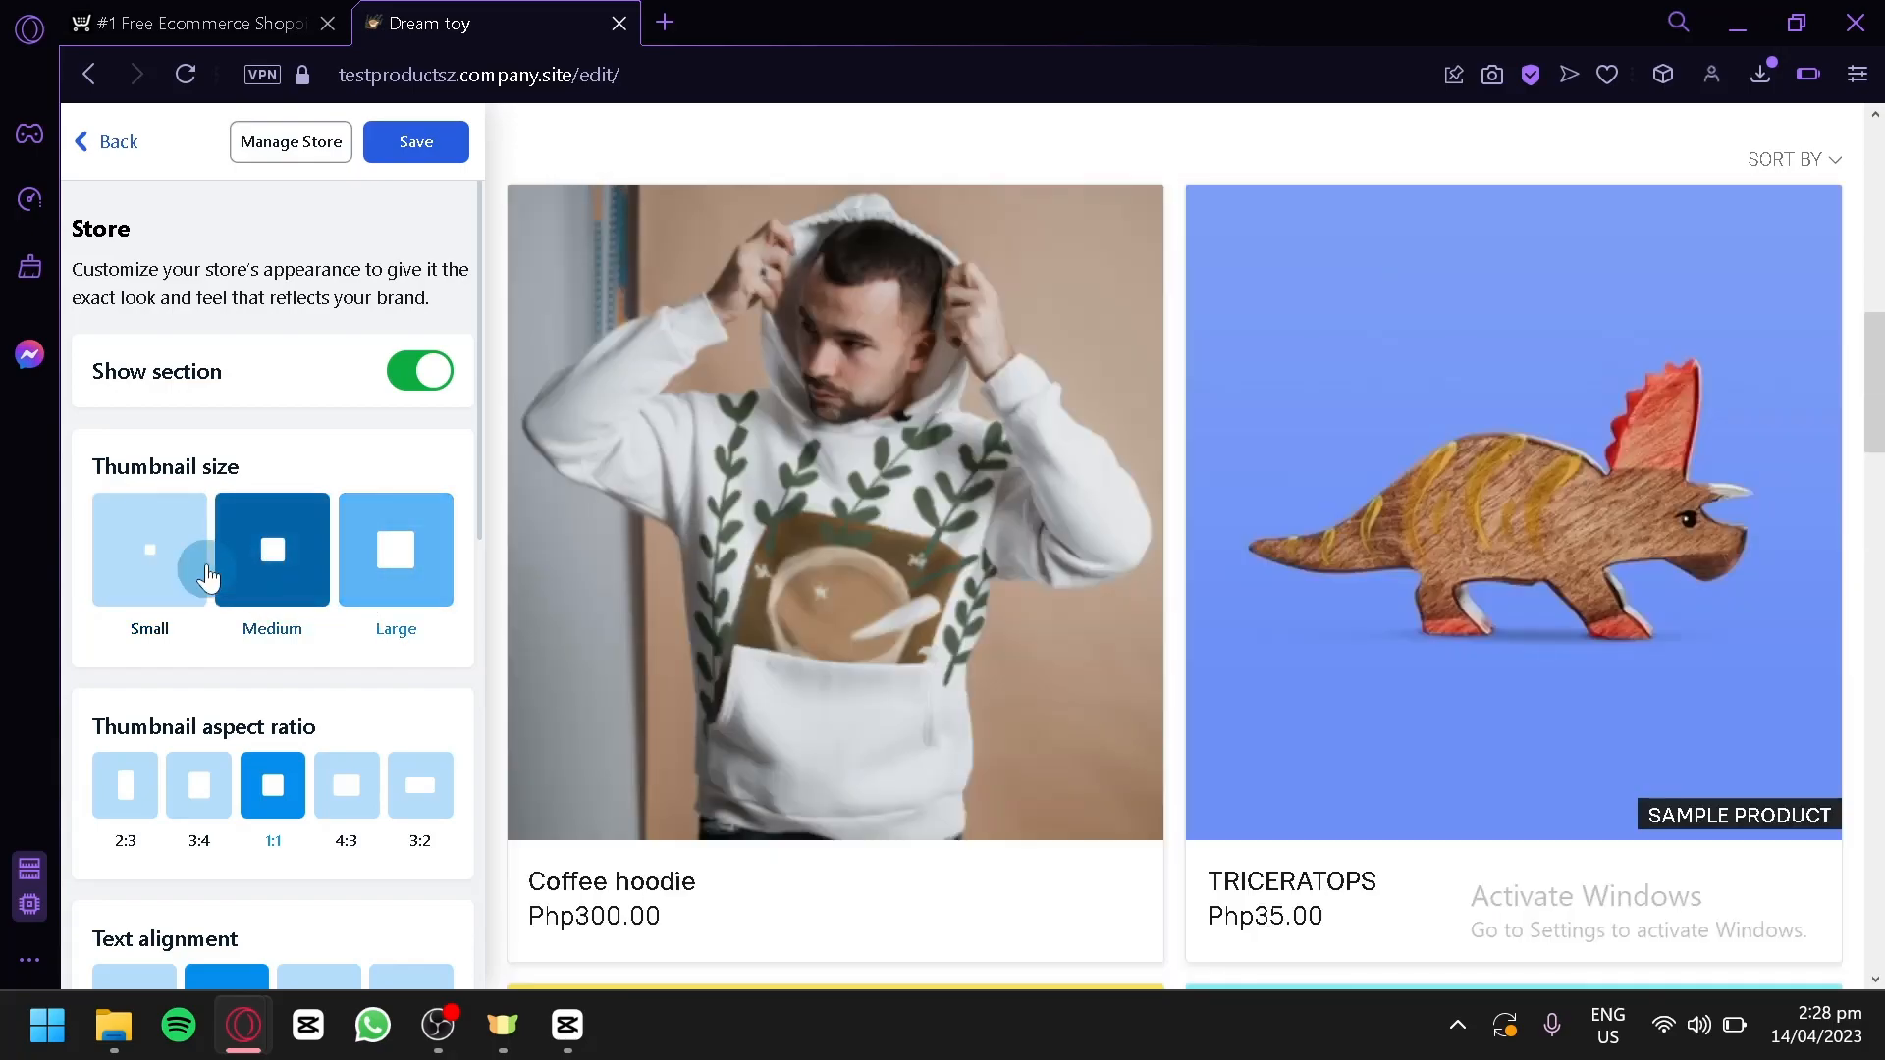
left_click(138, 568)
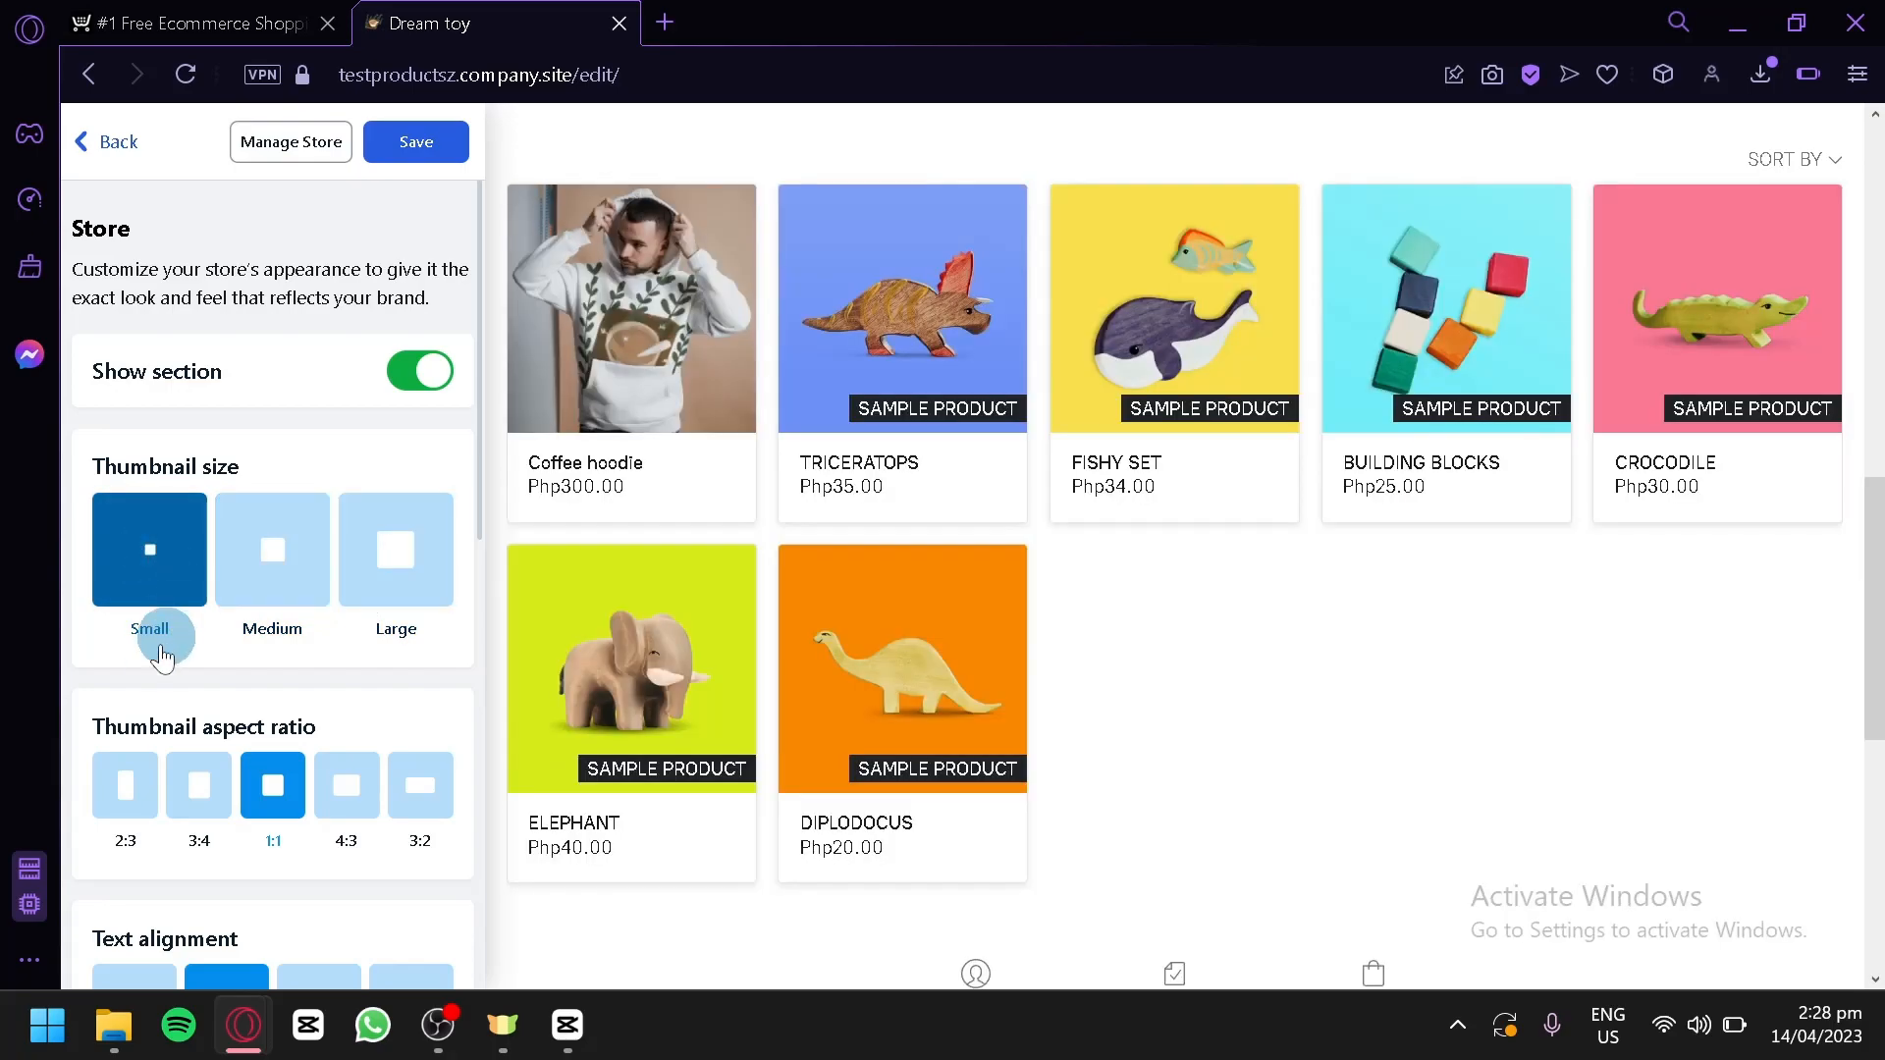
- Try the 3:4 thumbnail aspect ratio, restore 1:1, and set the product cards' text alignment to Right
scroll(138, 568, "down", 5)
left_click(197, 256)
left_click(248, 280)
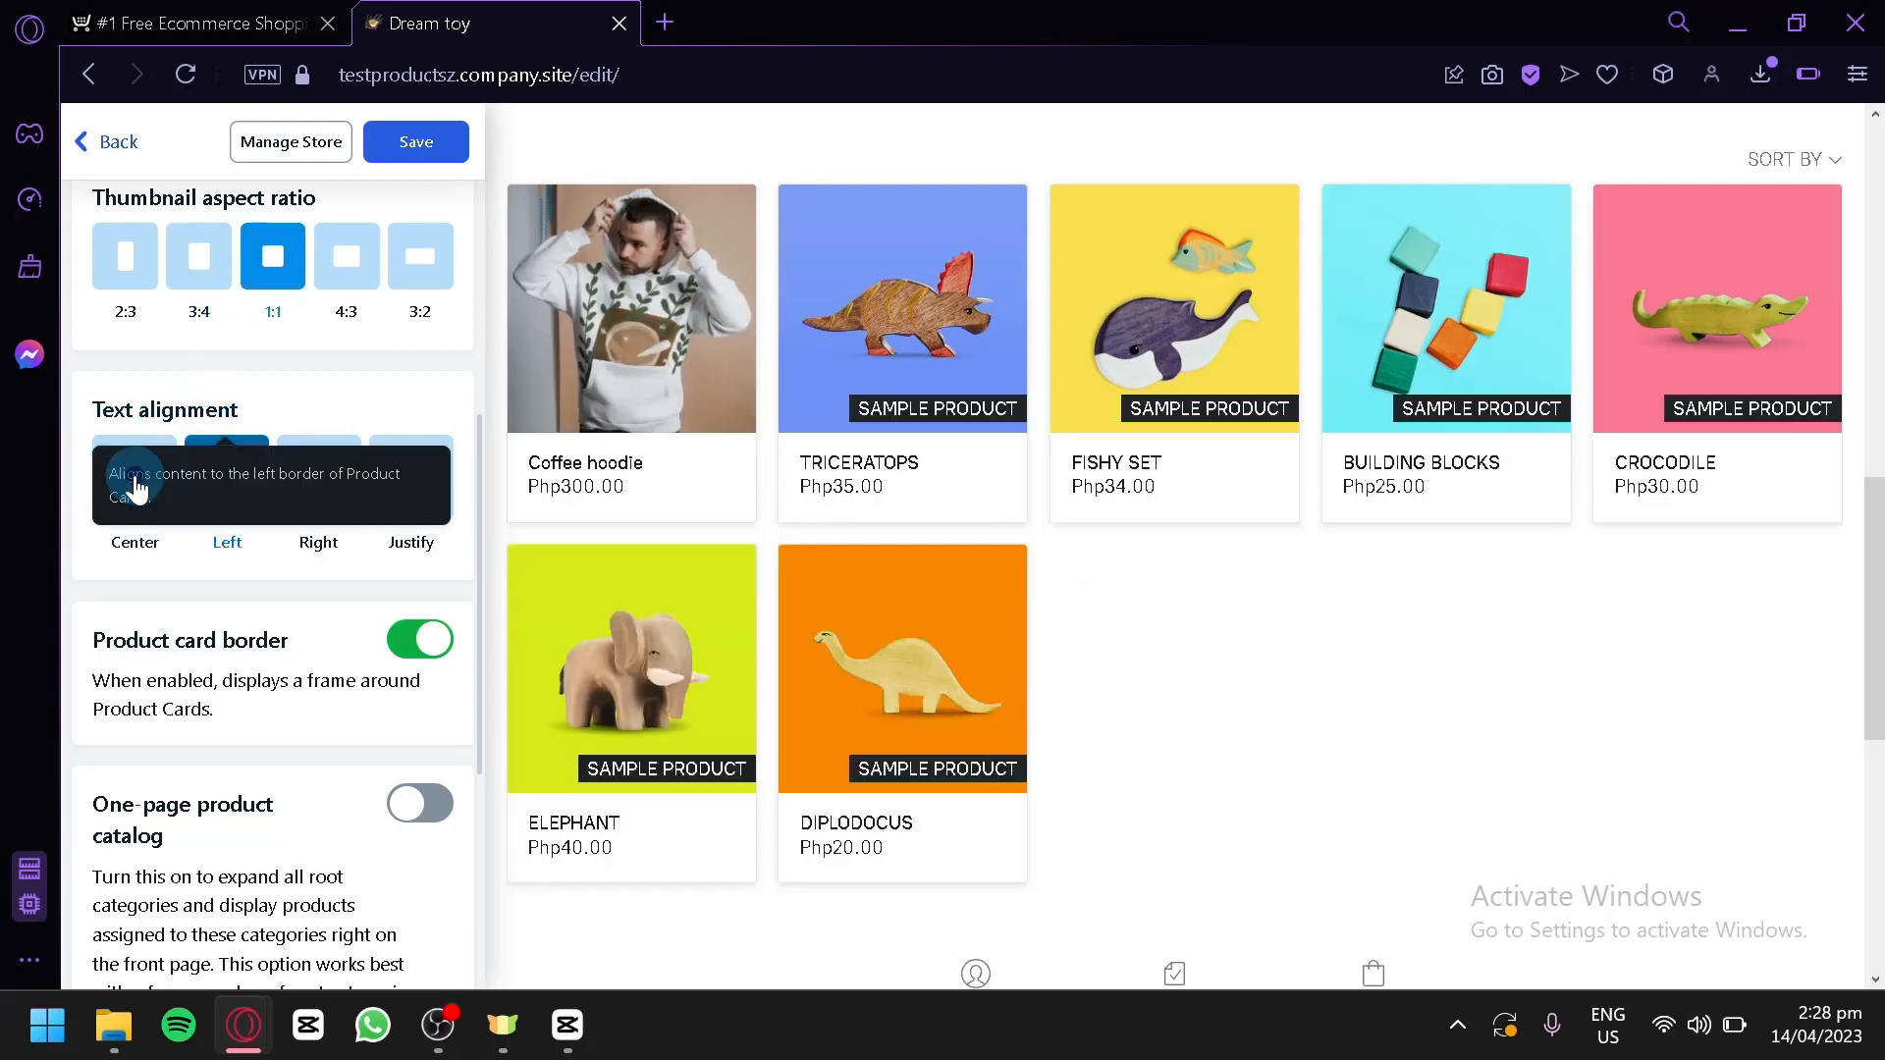
left_click(330, 473)
- Review the remaining Store section options and the Product List & Categories settings, and return to the site sections overview
scroll(241, 693, "down", 5)
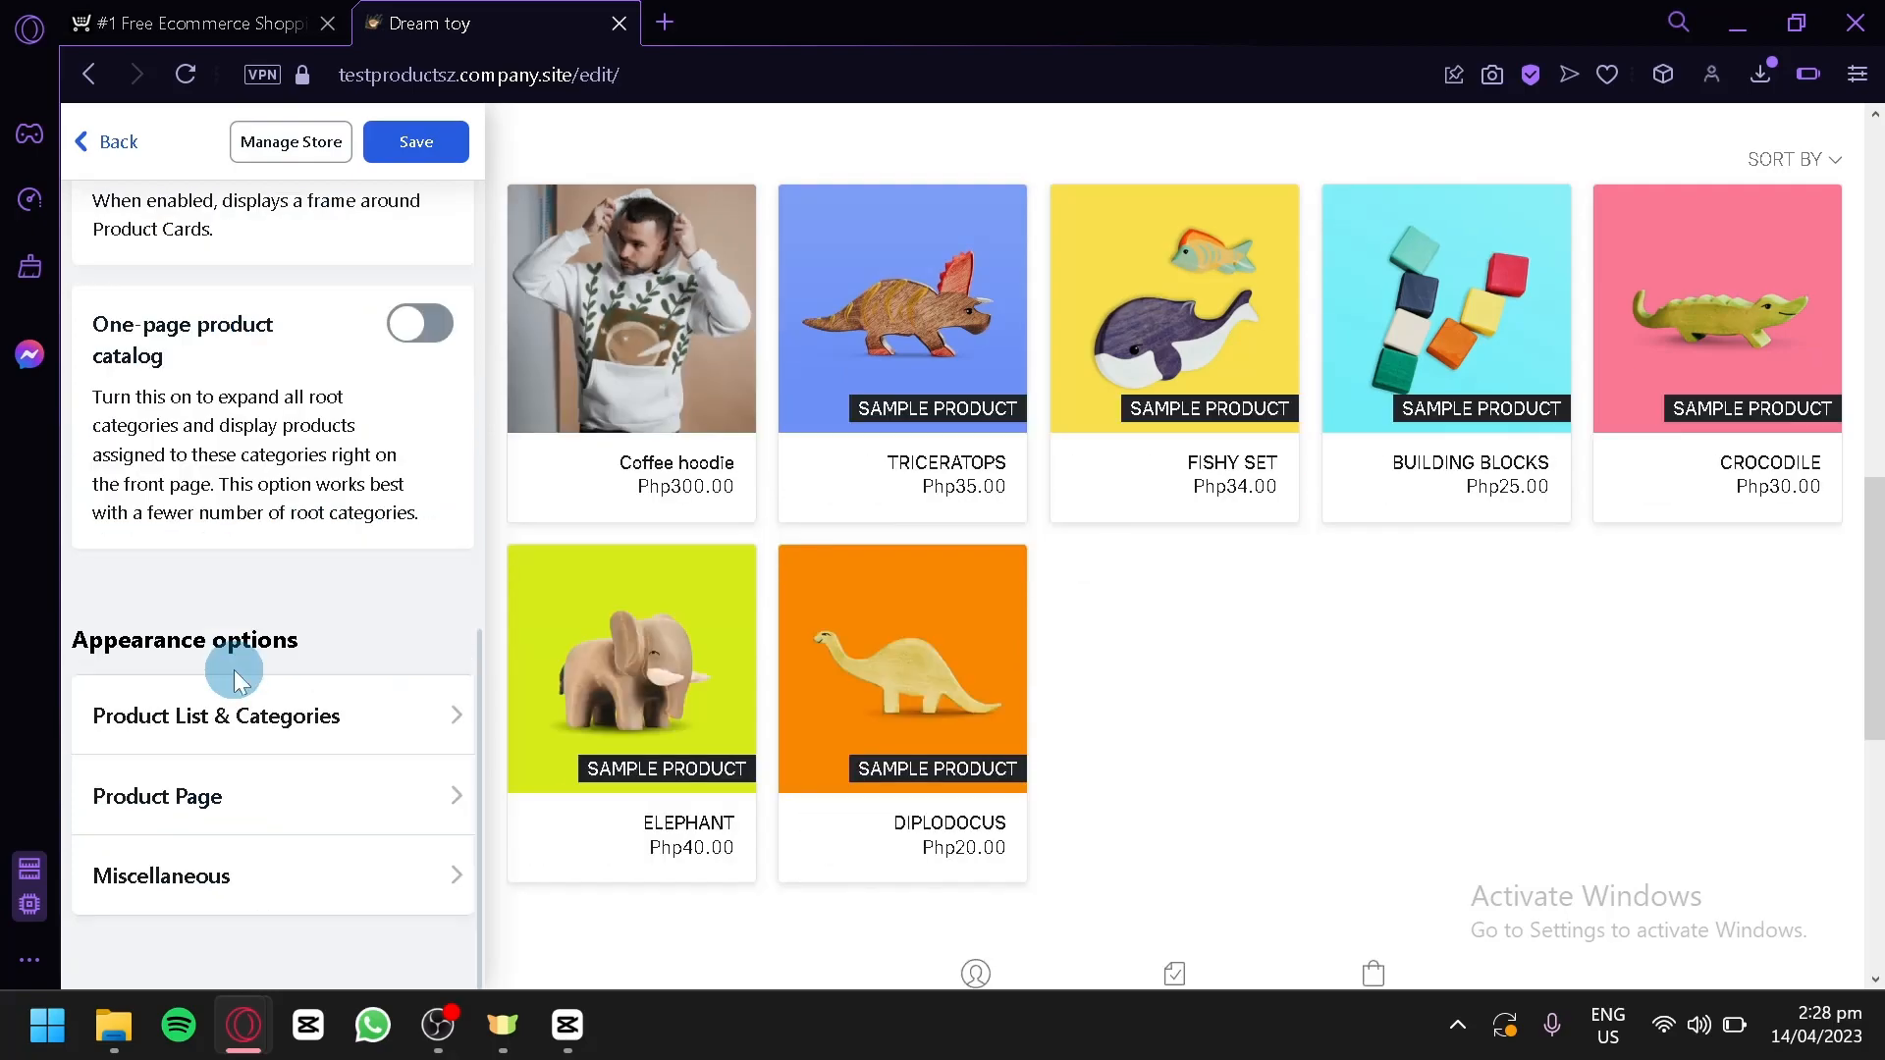
scroll(365, 491, "up", 5)
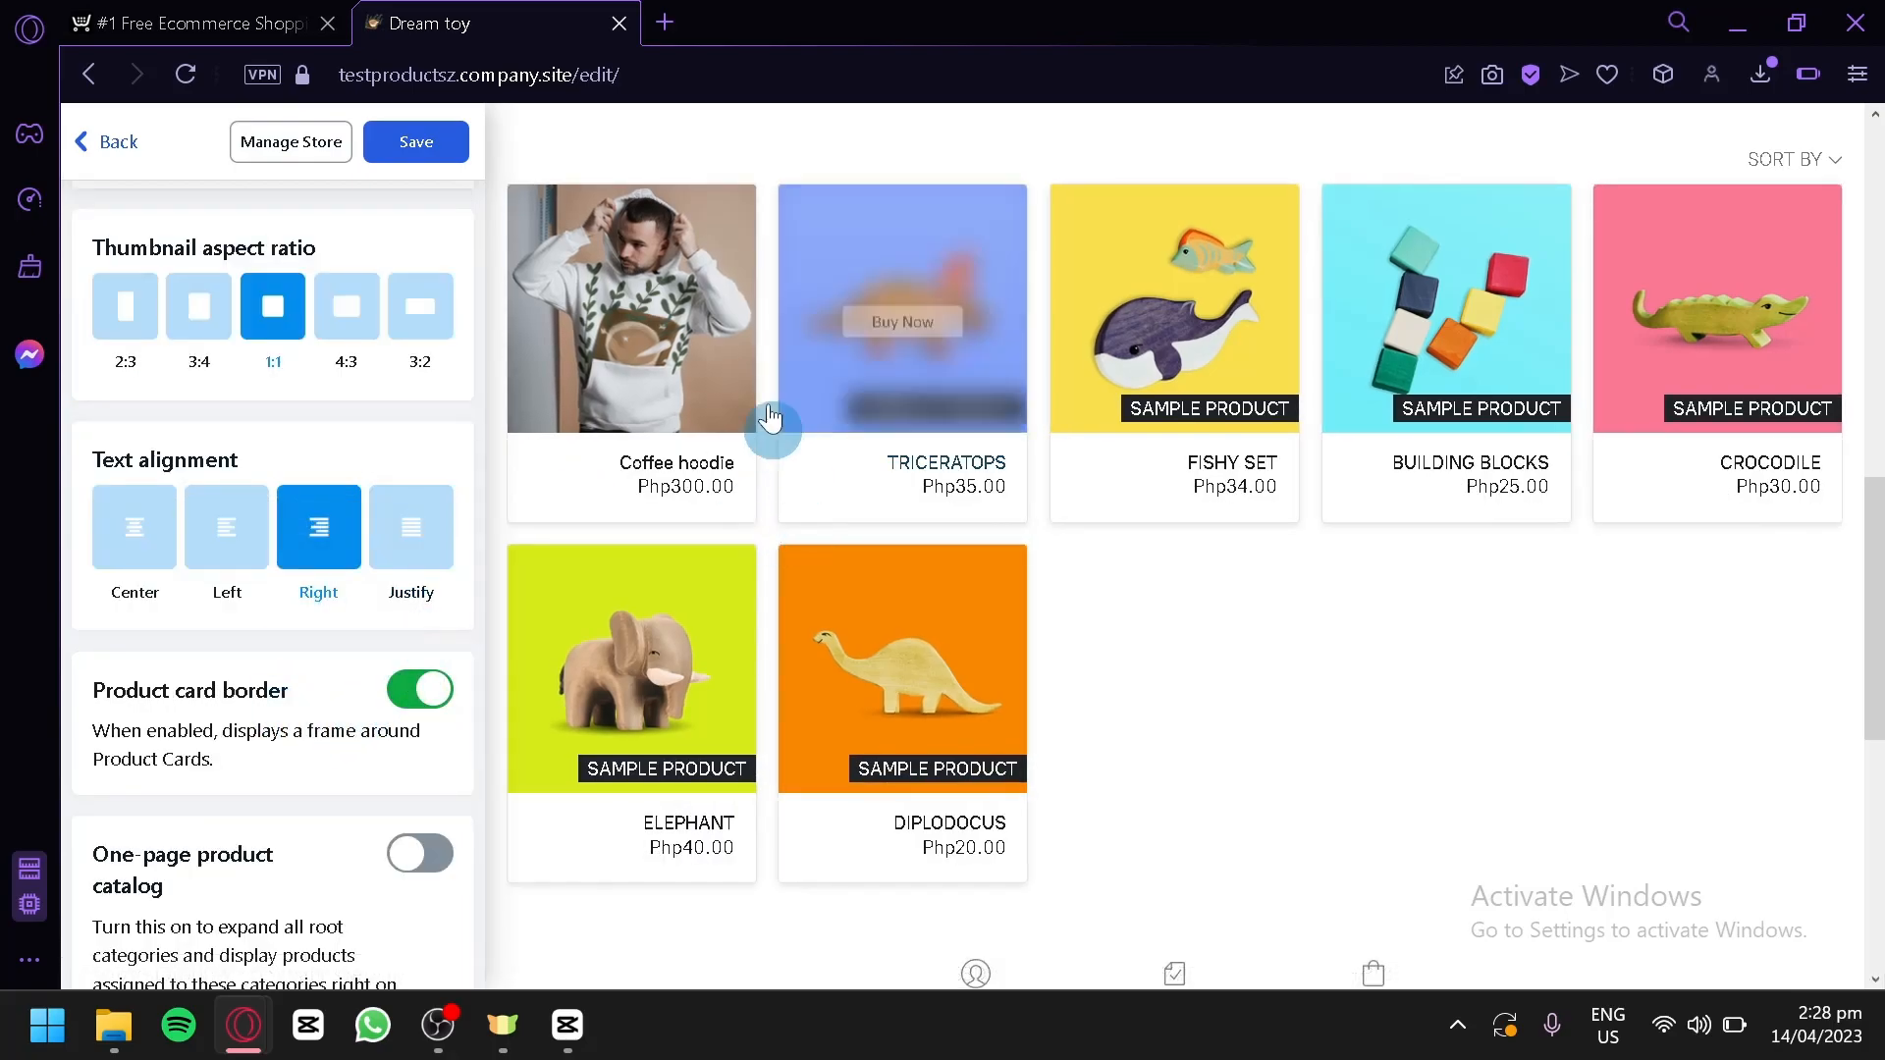
scroll(404, 825, "down", 5)
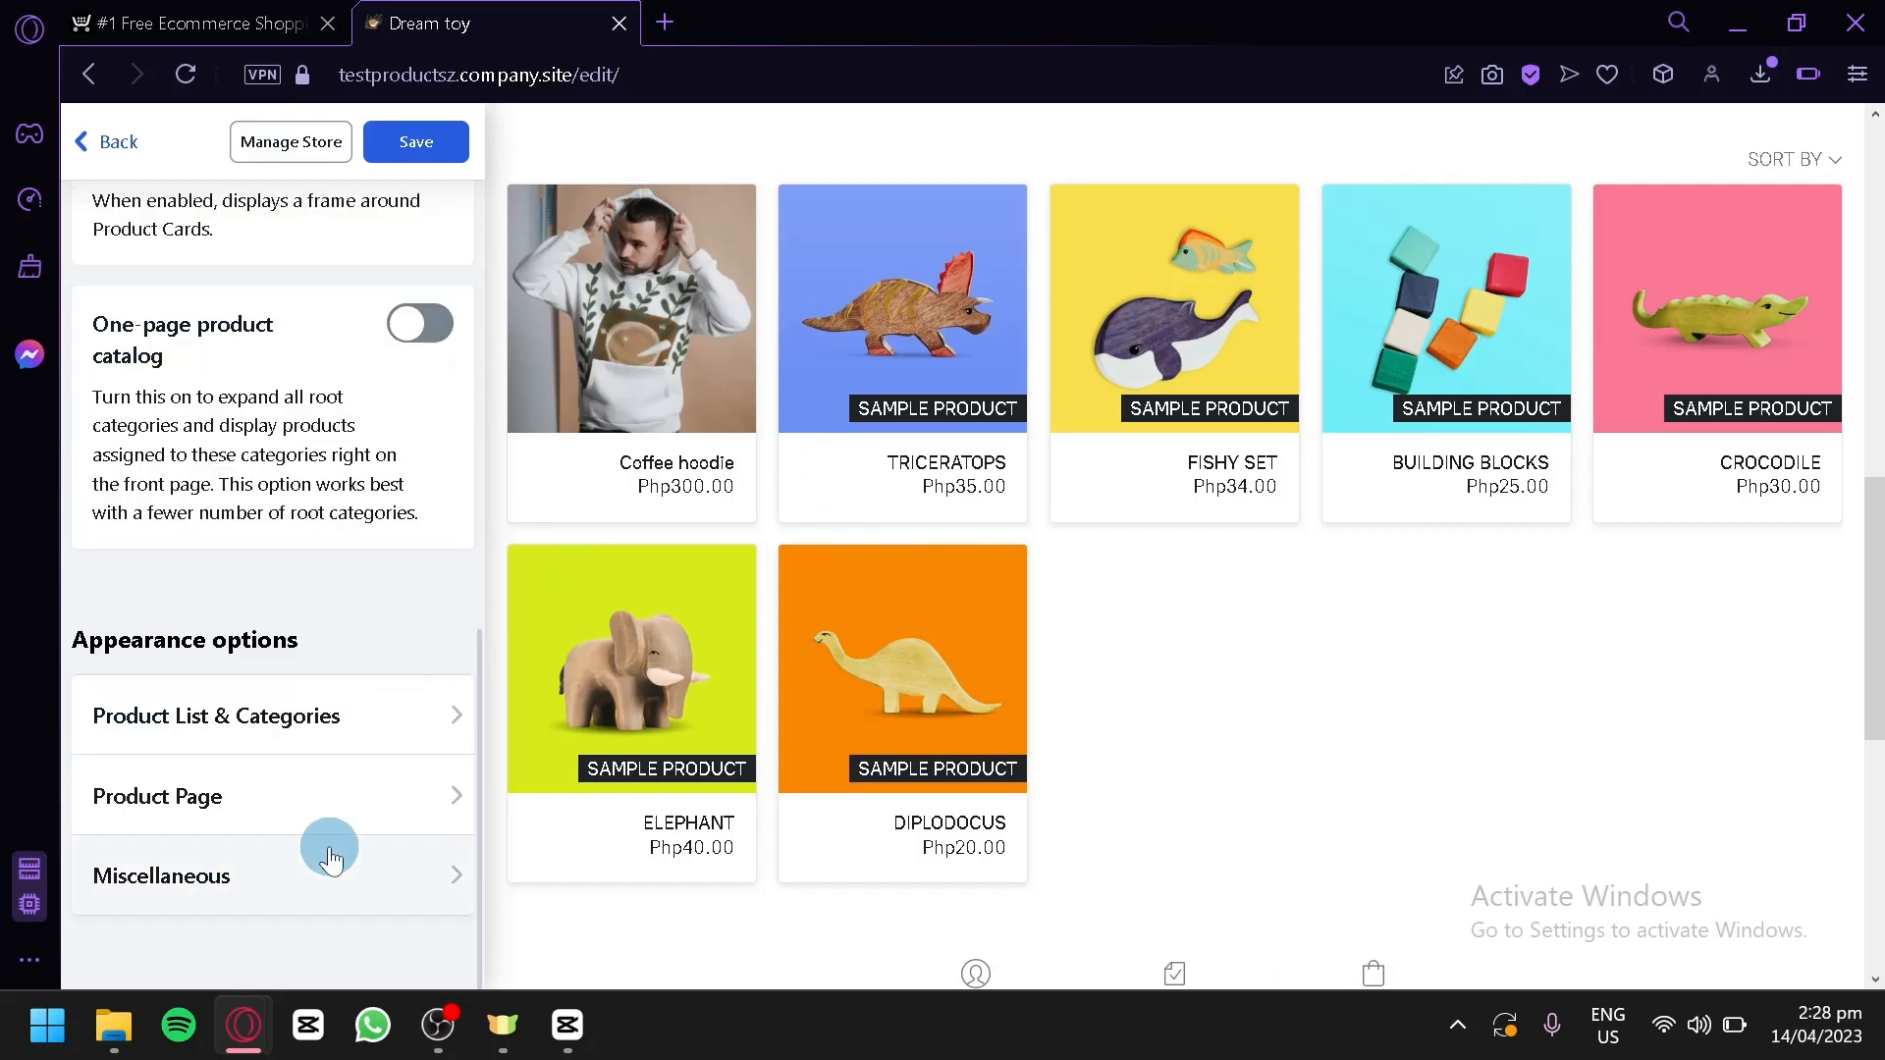
scroll(226, 350, "up", 5)
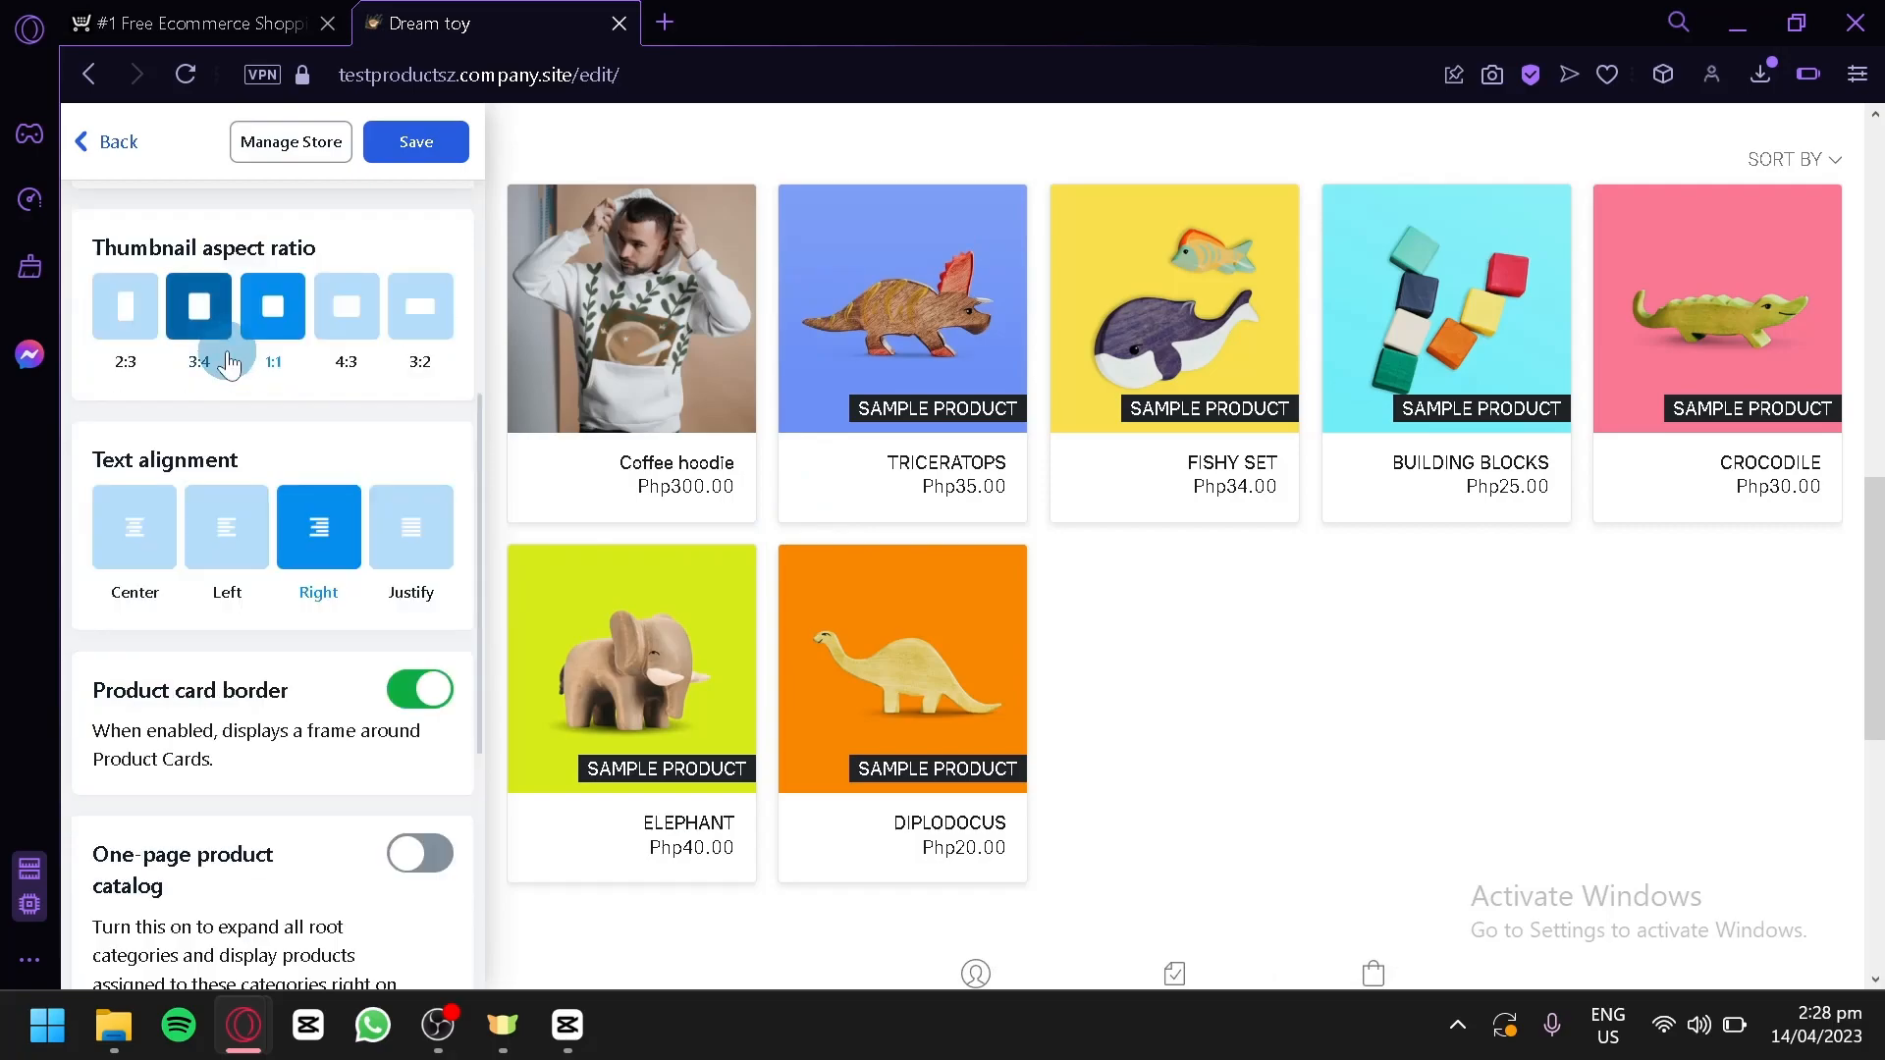
scroll(256, 471, "down", 5)
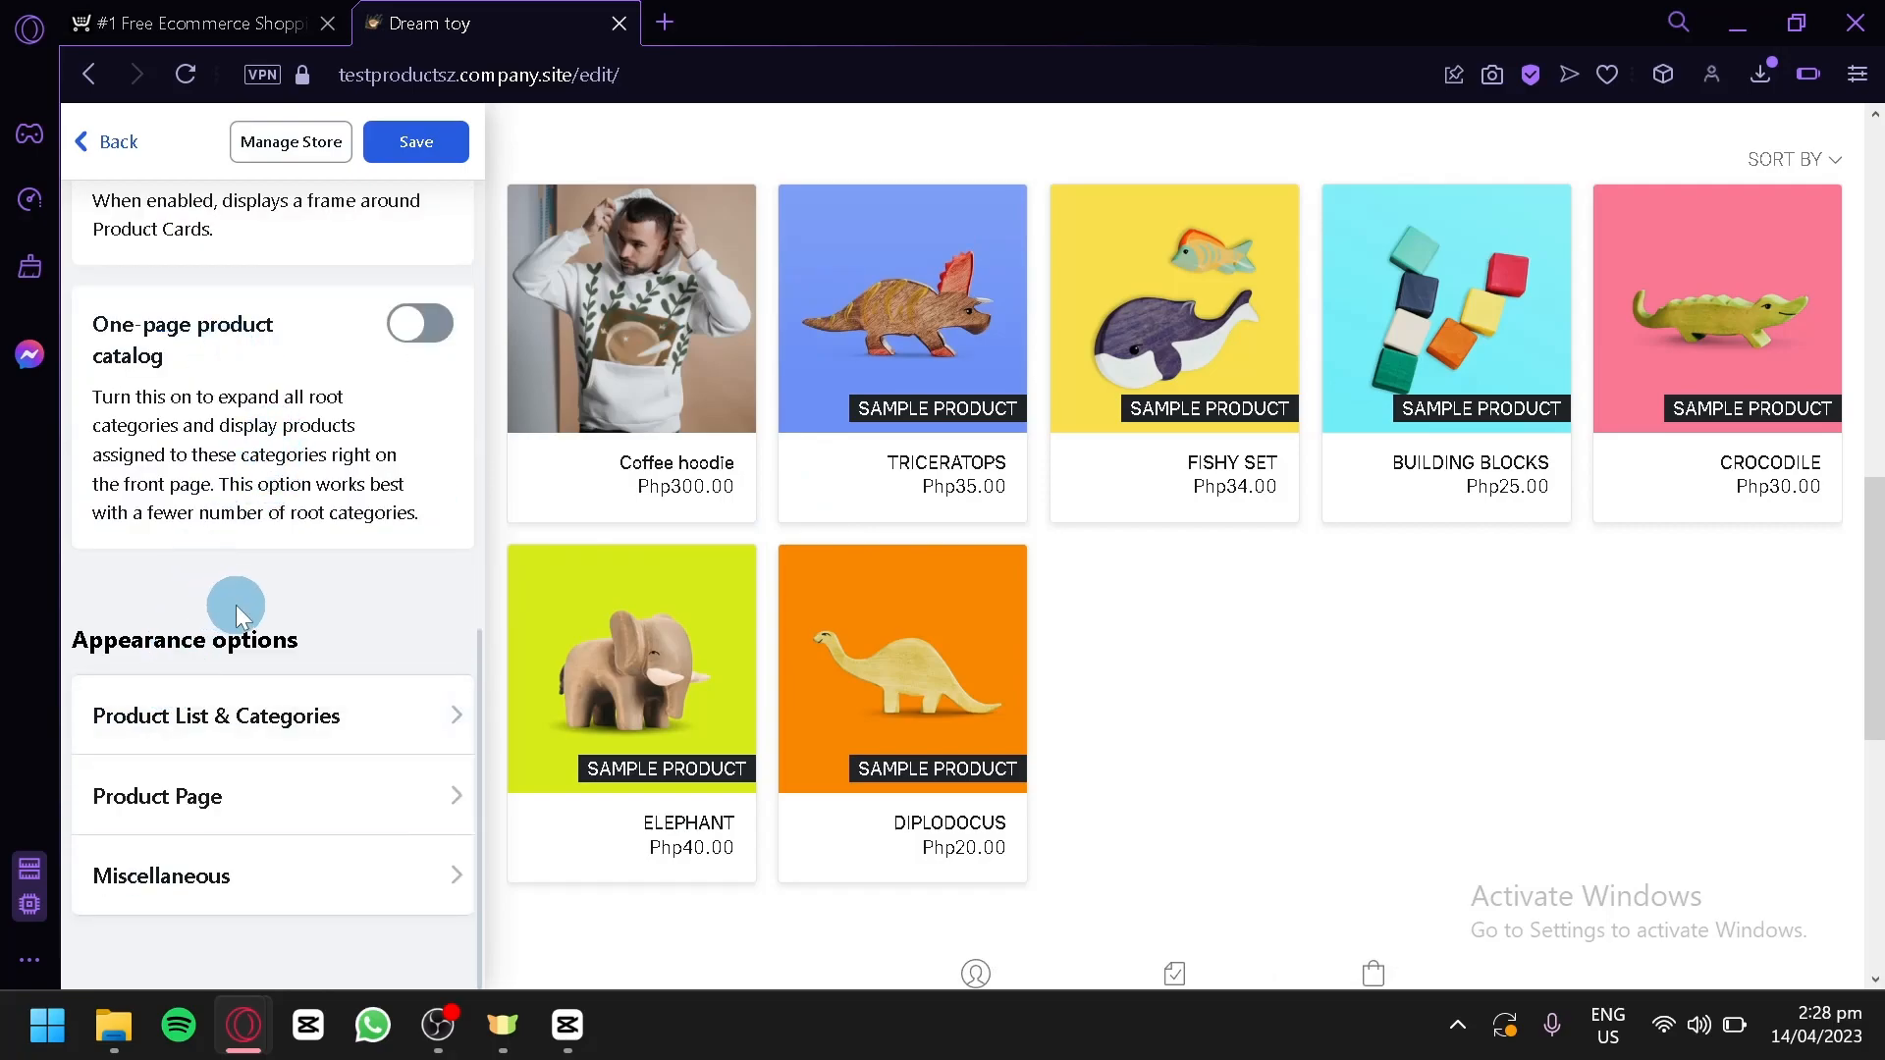
left_click(189, 739)
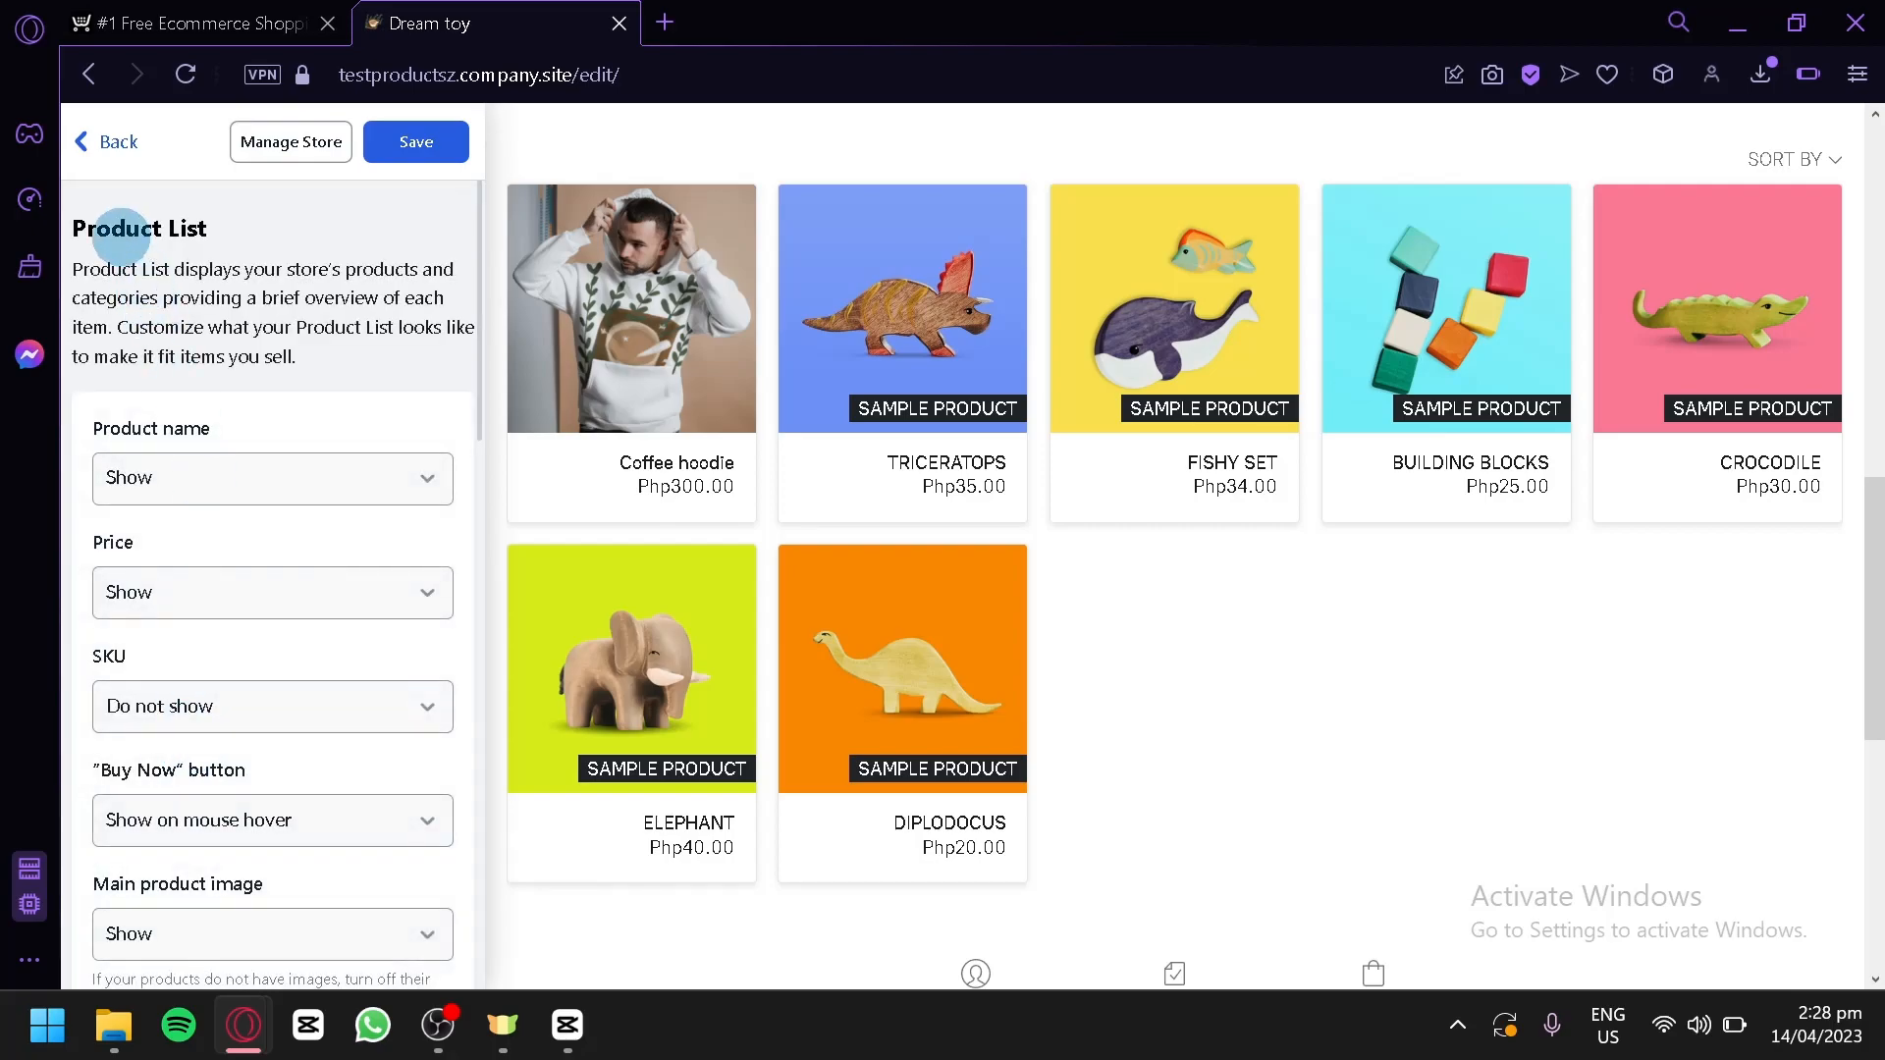
left_click(95, 146)
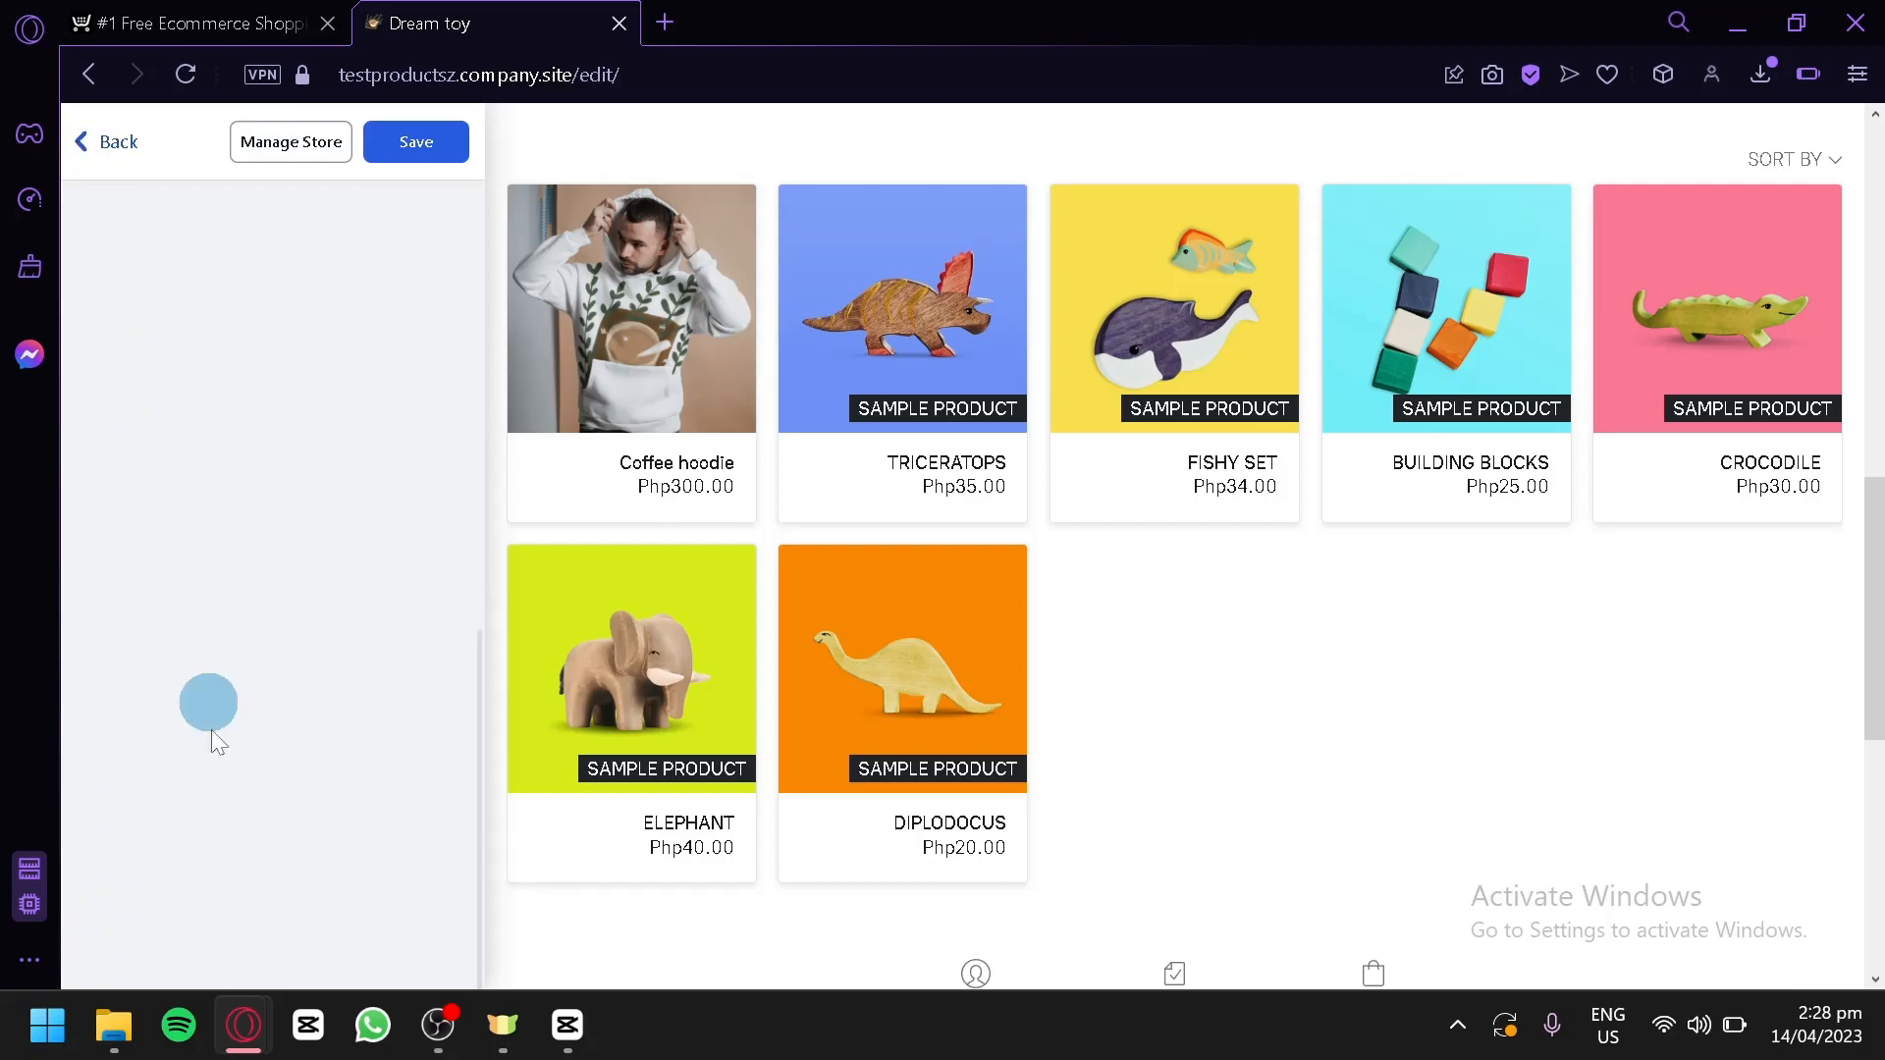
left_click(87, 143)
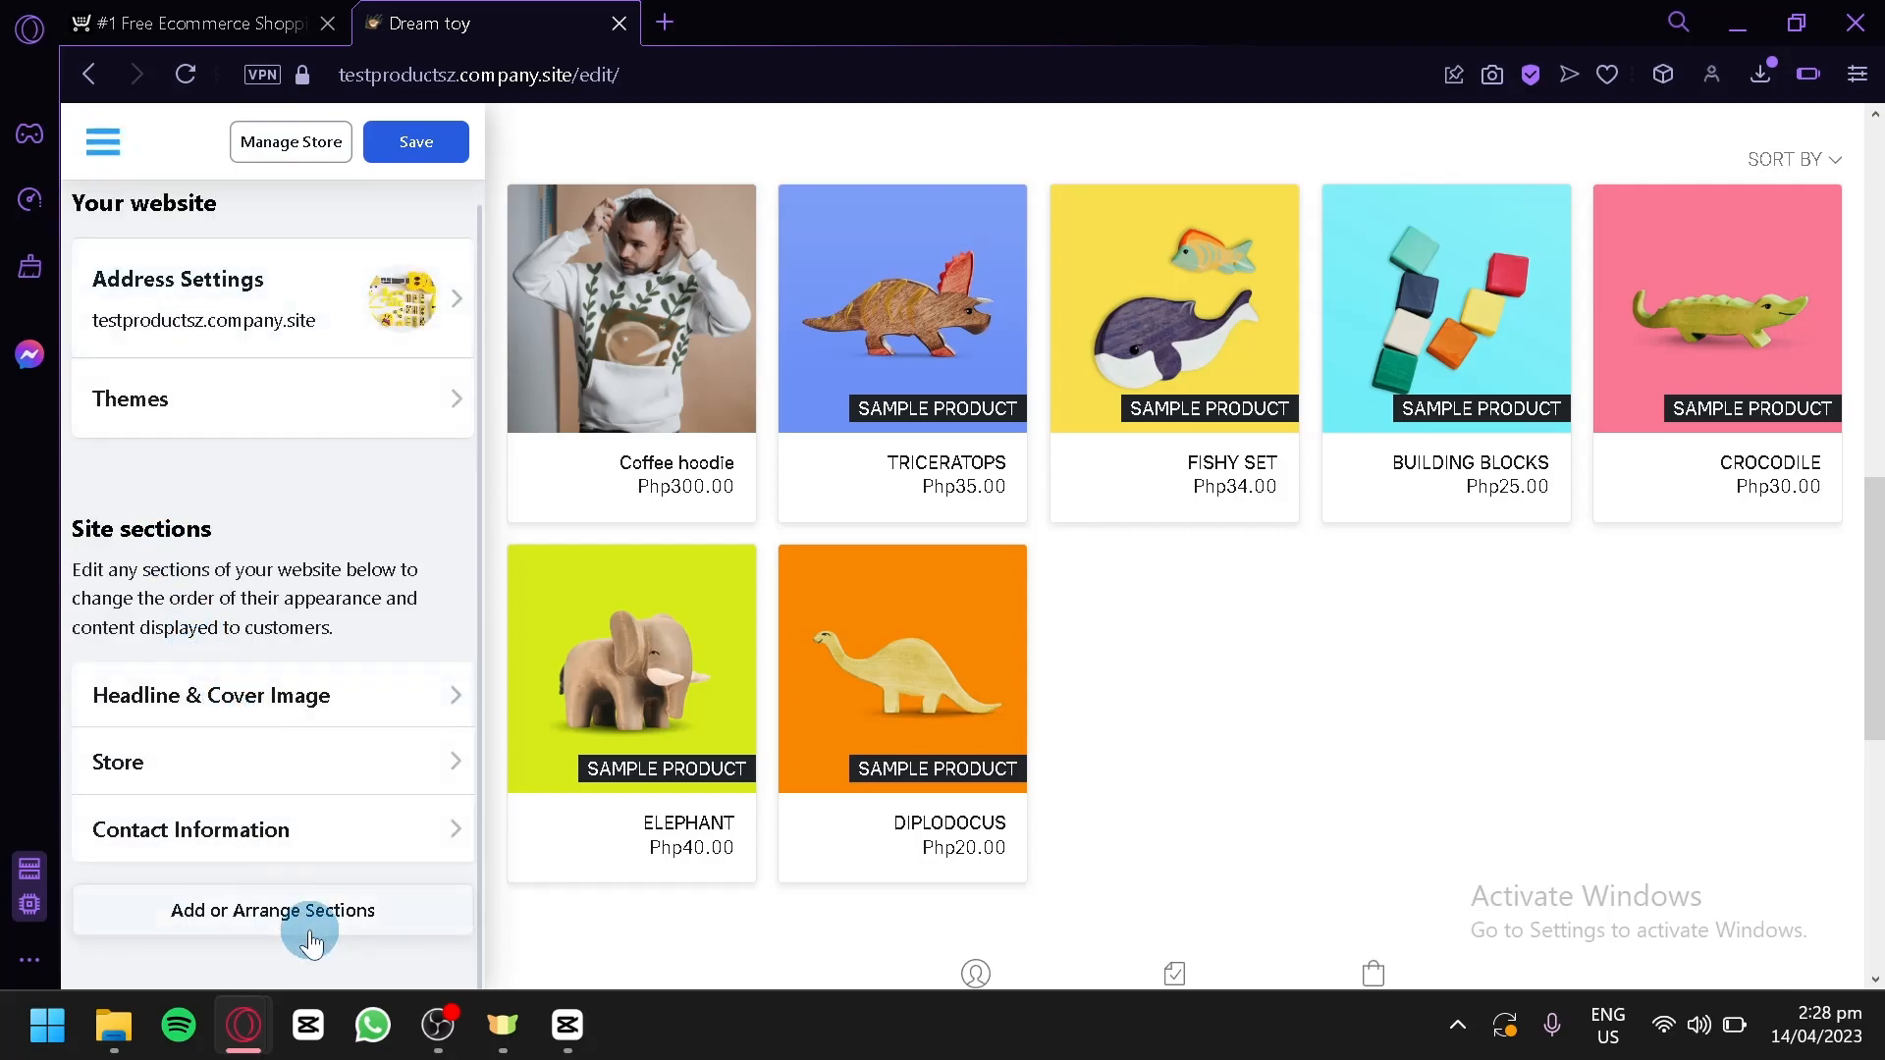
- Enable the Location and About site sections, and try to move Customer Testimonials up towards the Store section
left_click(294, 921)
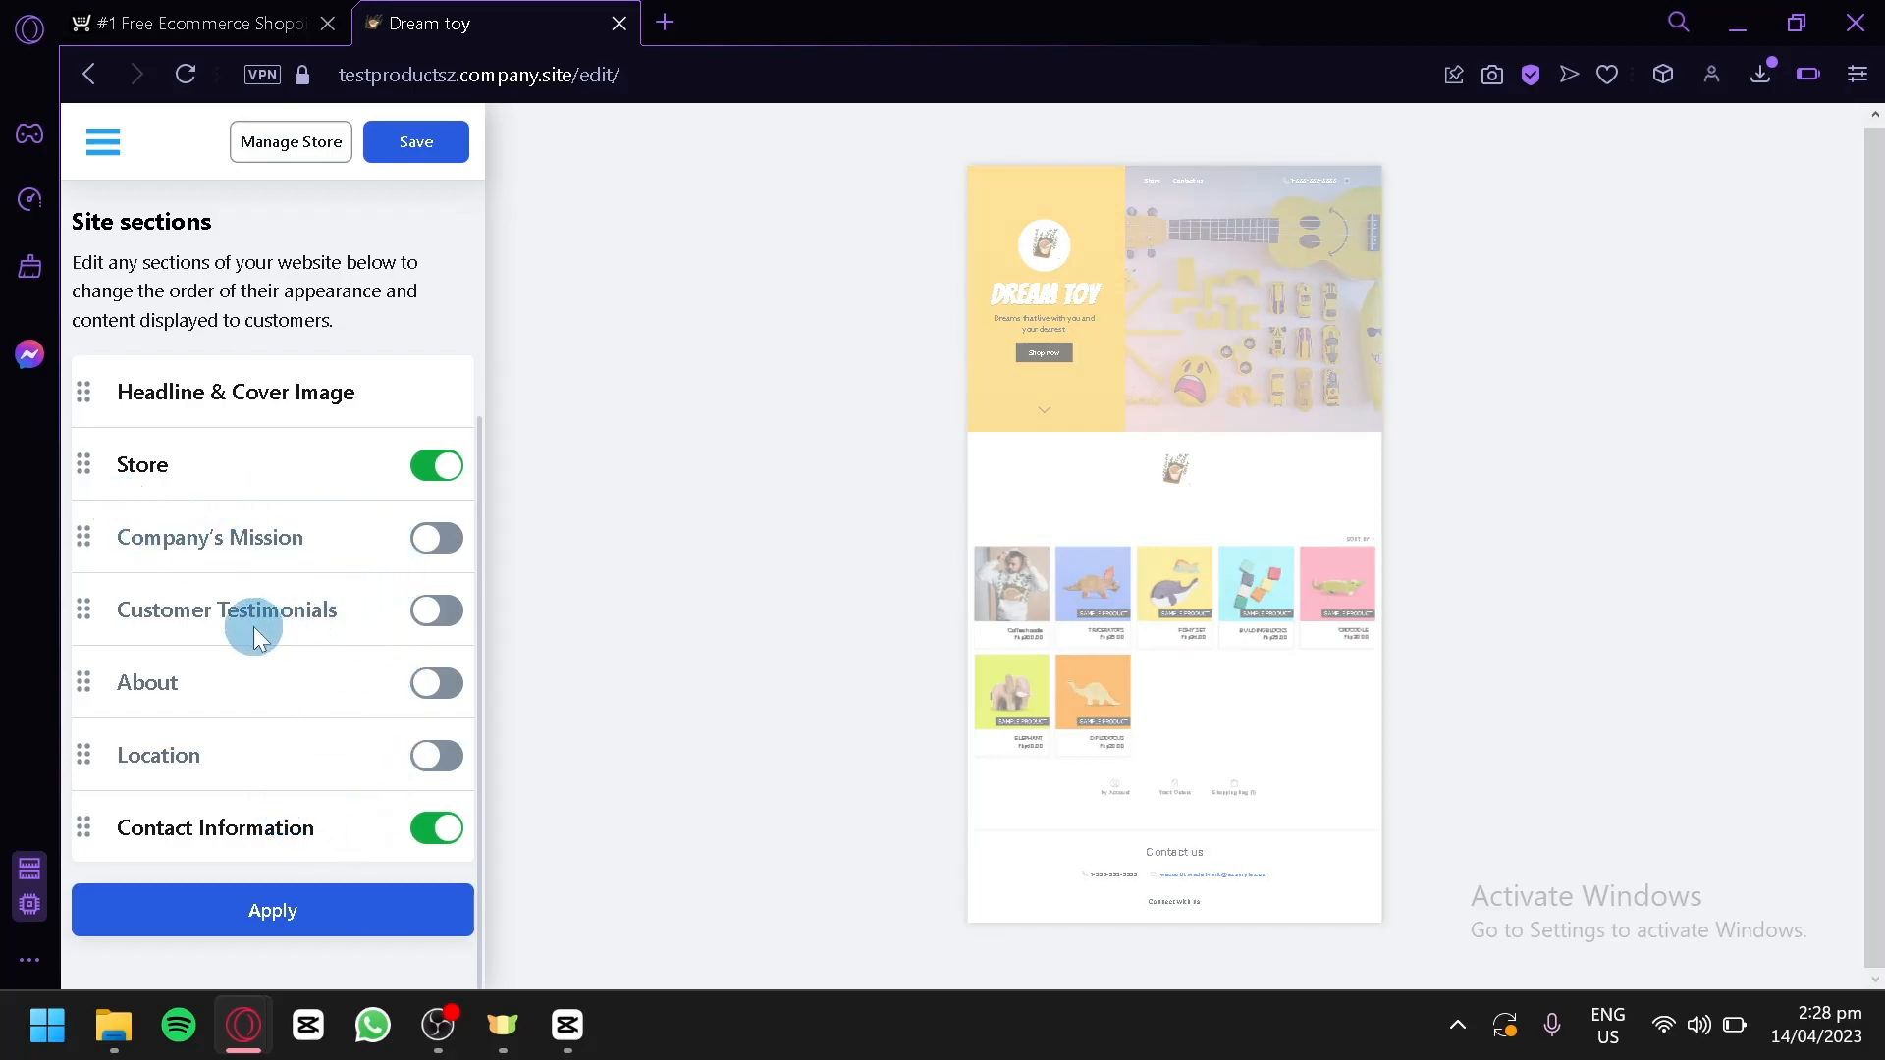
left_click(435, 756)
scroll(1227, 829, "down", 2)
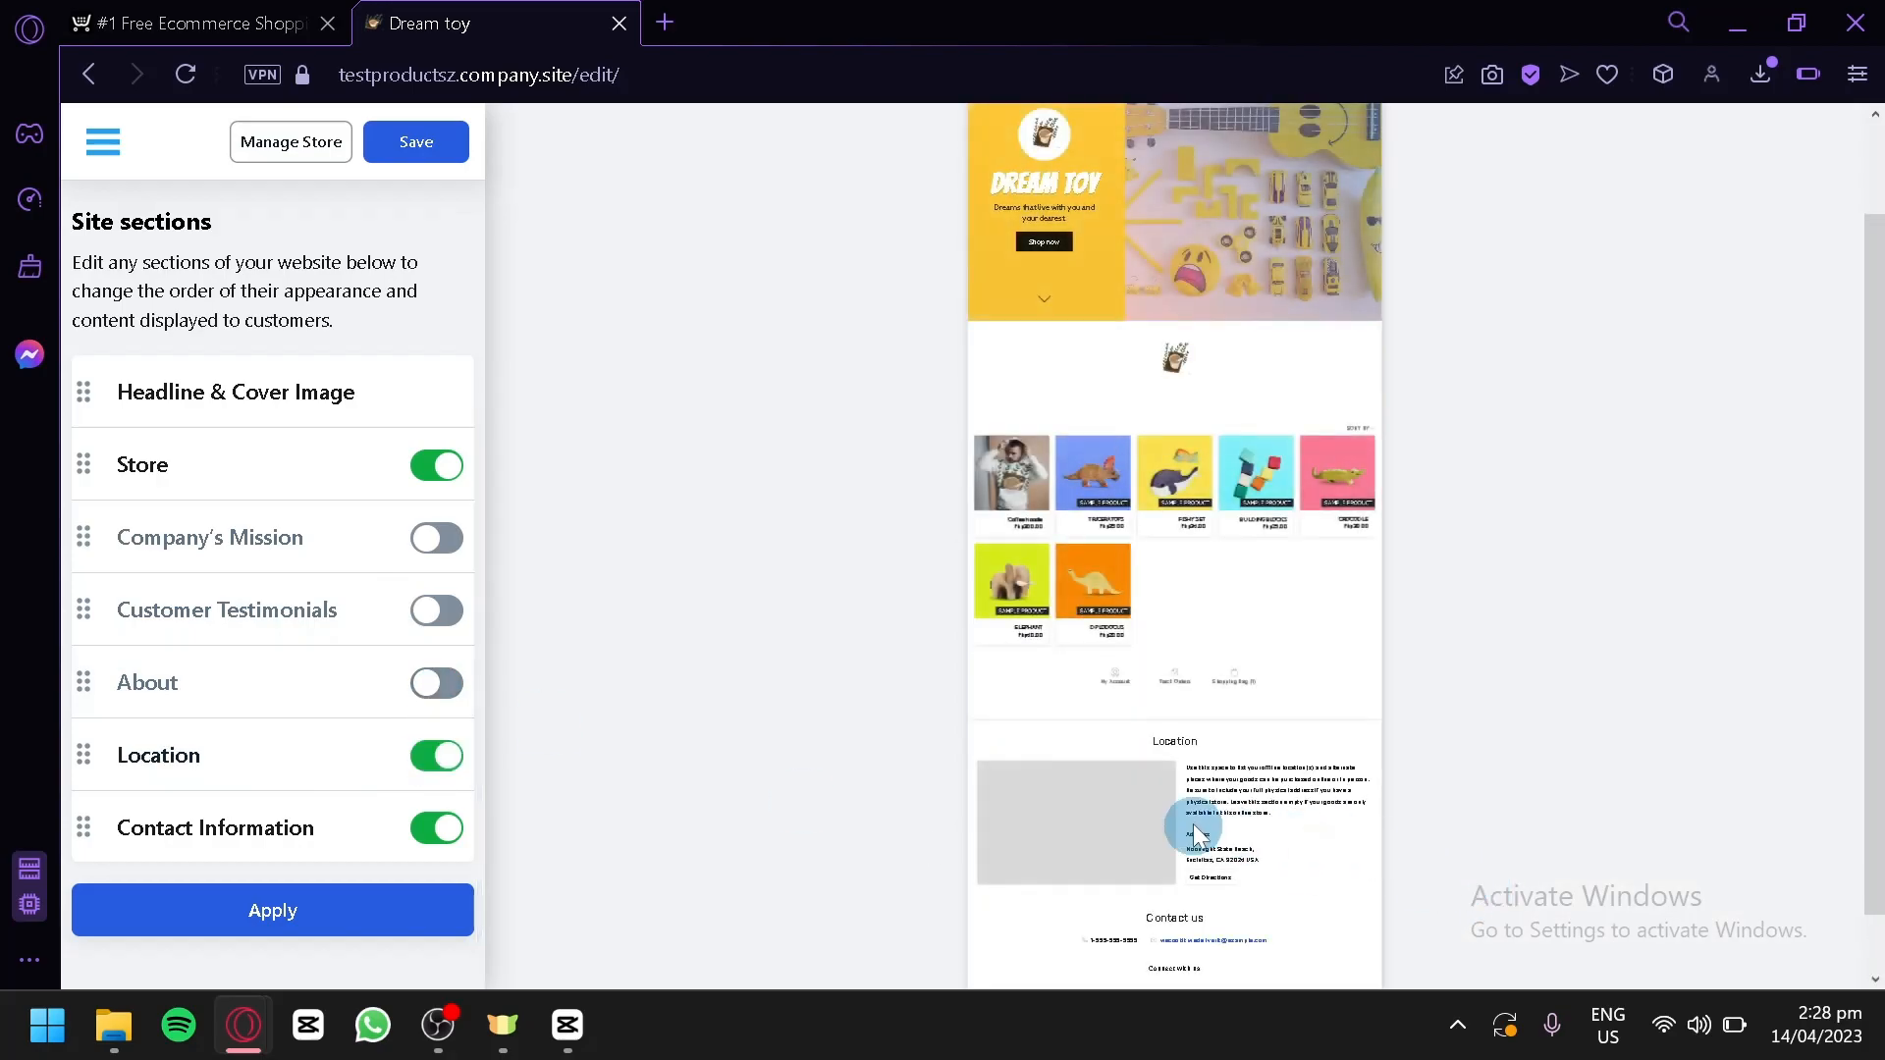
left_click(435, 682)
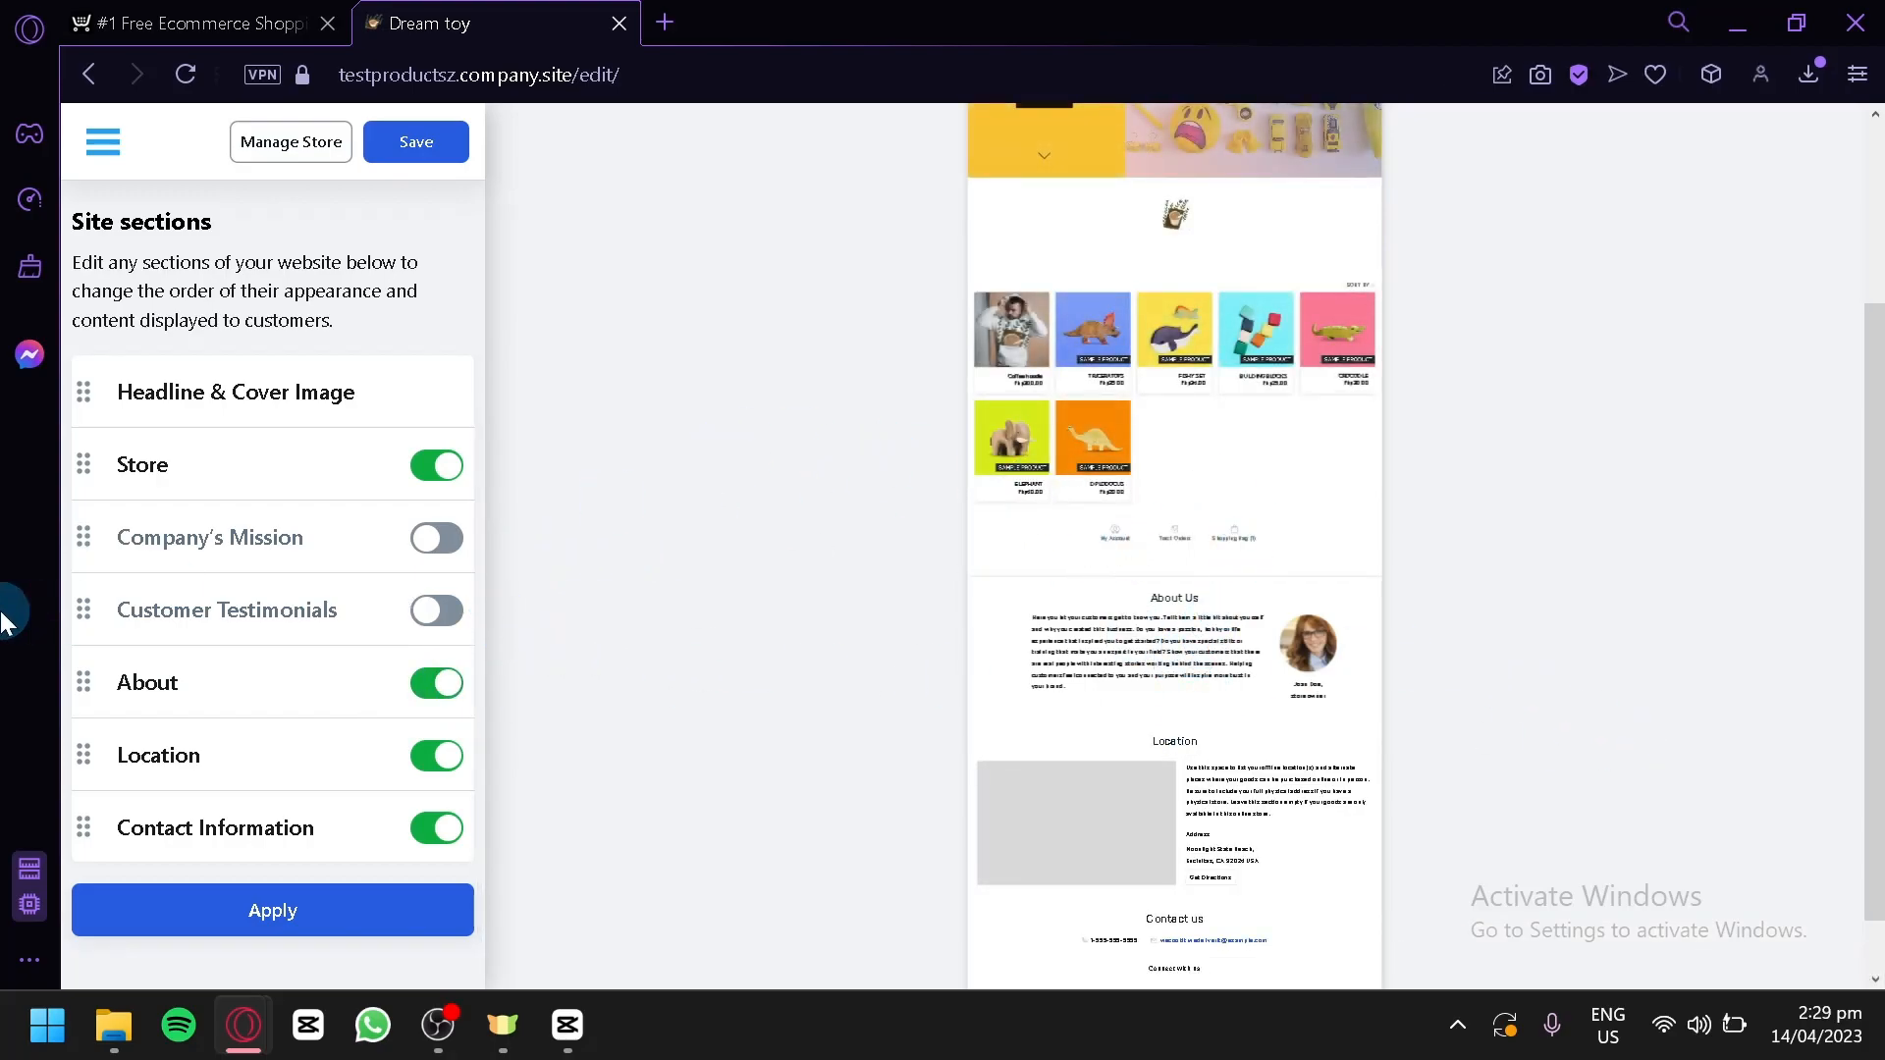
left_click_drag(80, 610, 113, 483)
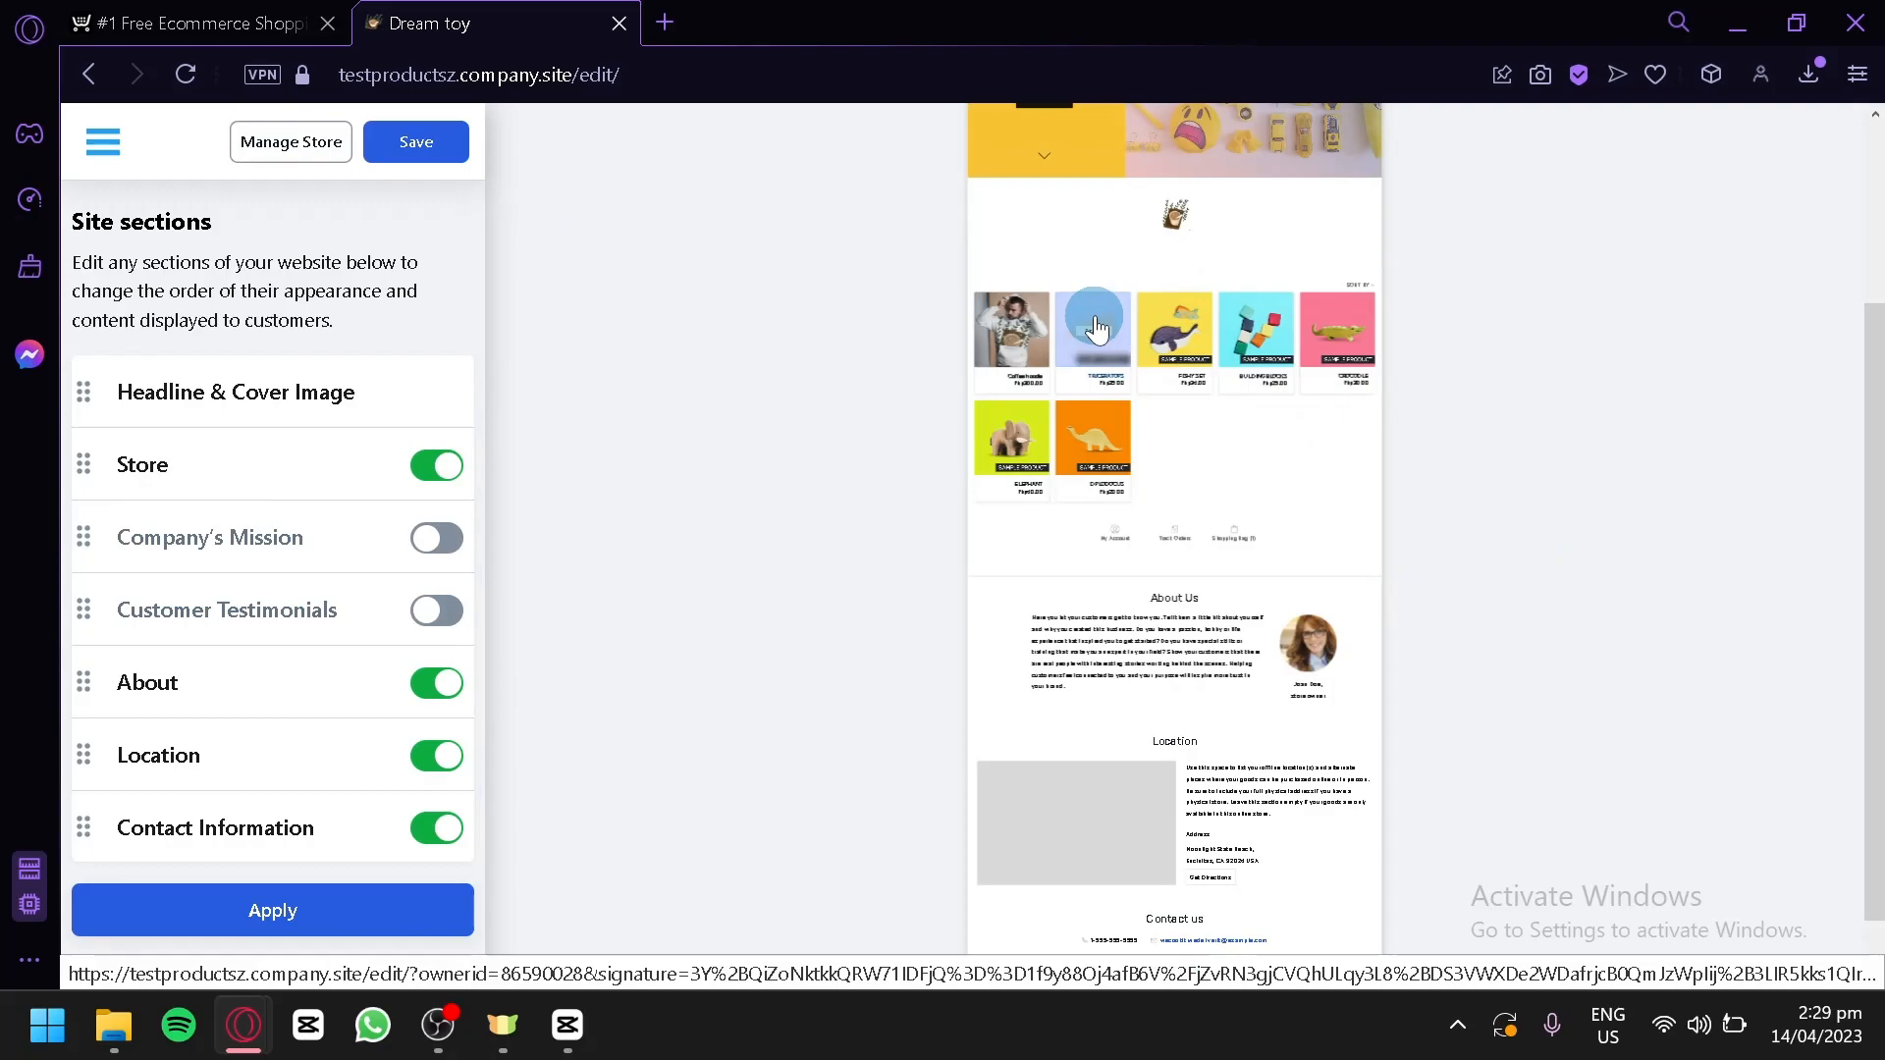
- Disable the Location and About site sections, and apply and save the section changes
scroll(1097, 328, "up", 3)
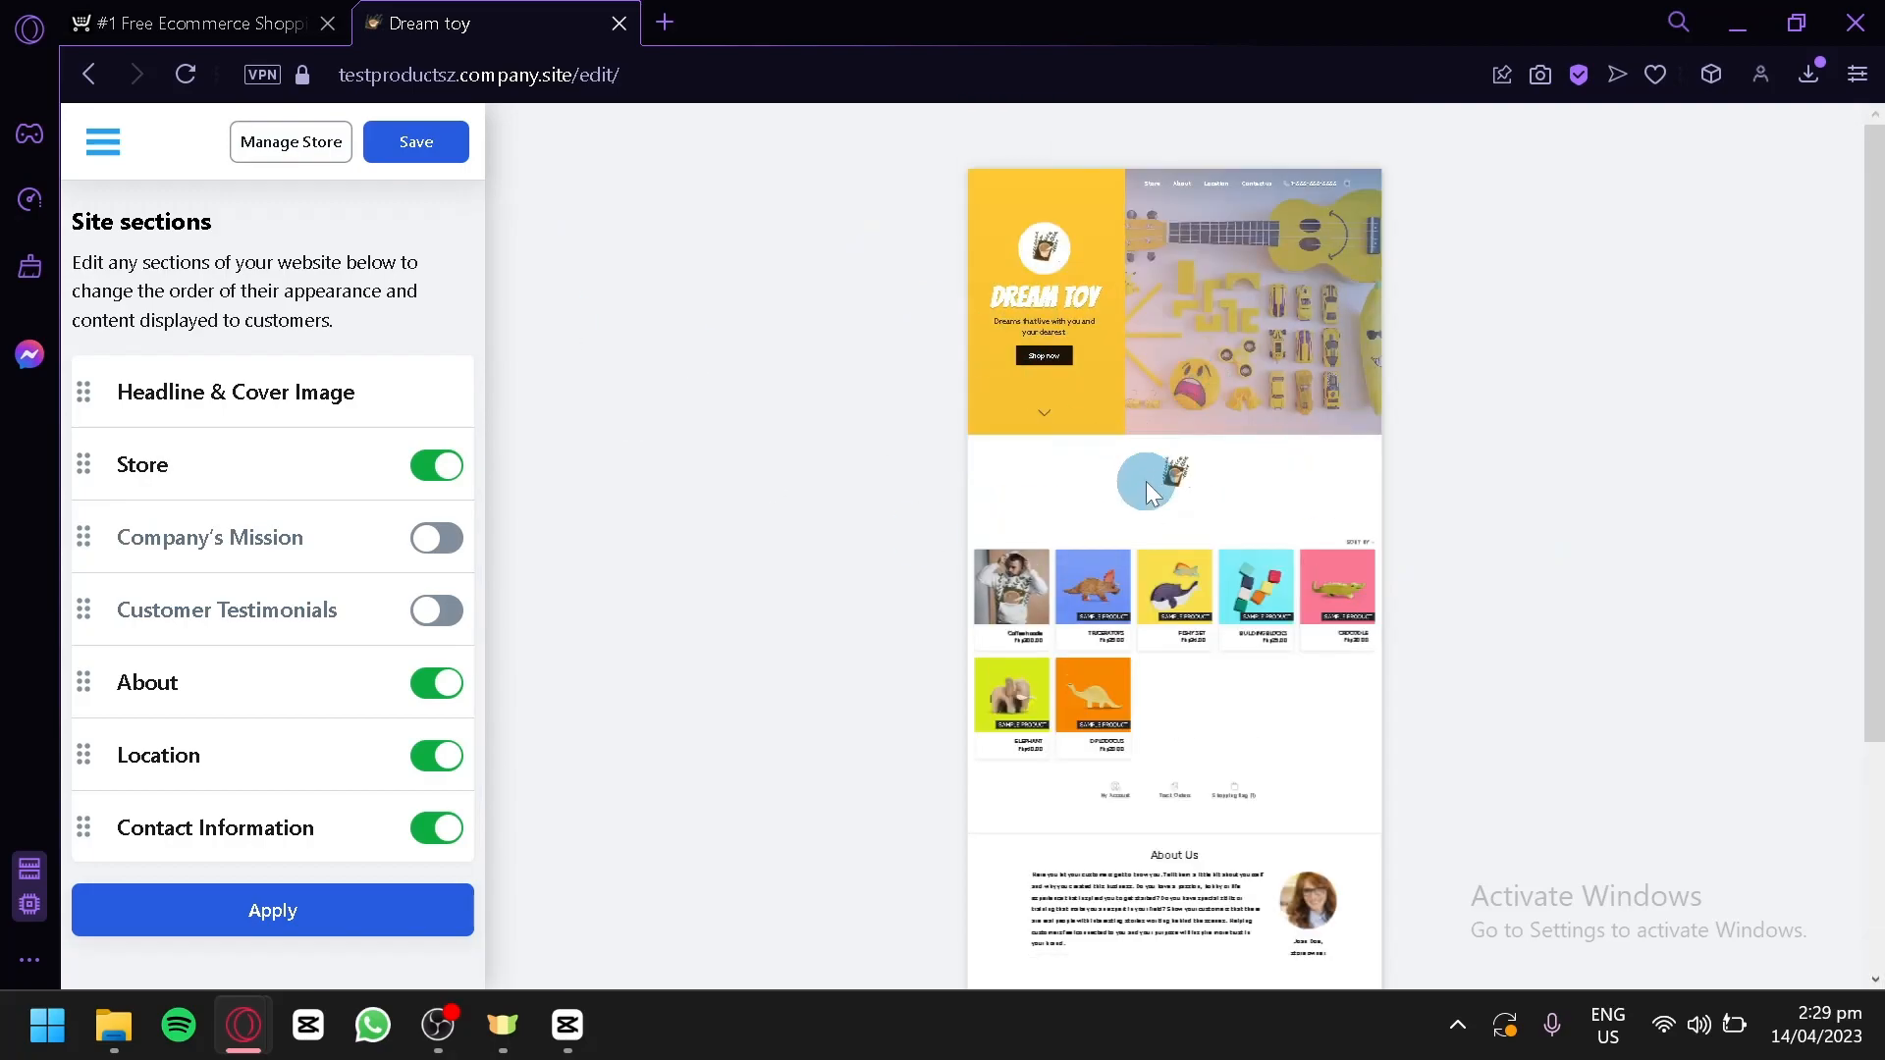
left_click(423, 781)
left_click(437, 684)
left_click(341, 930)
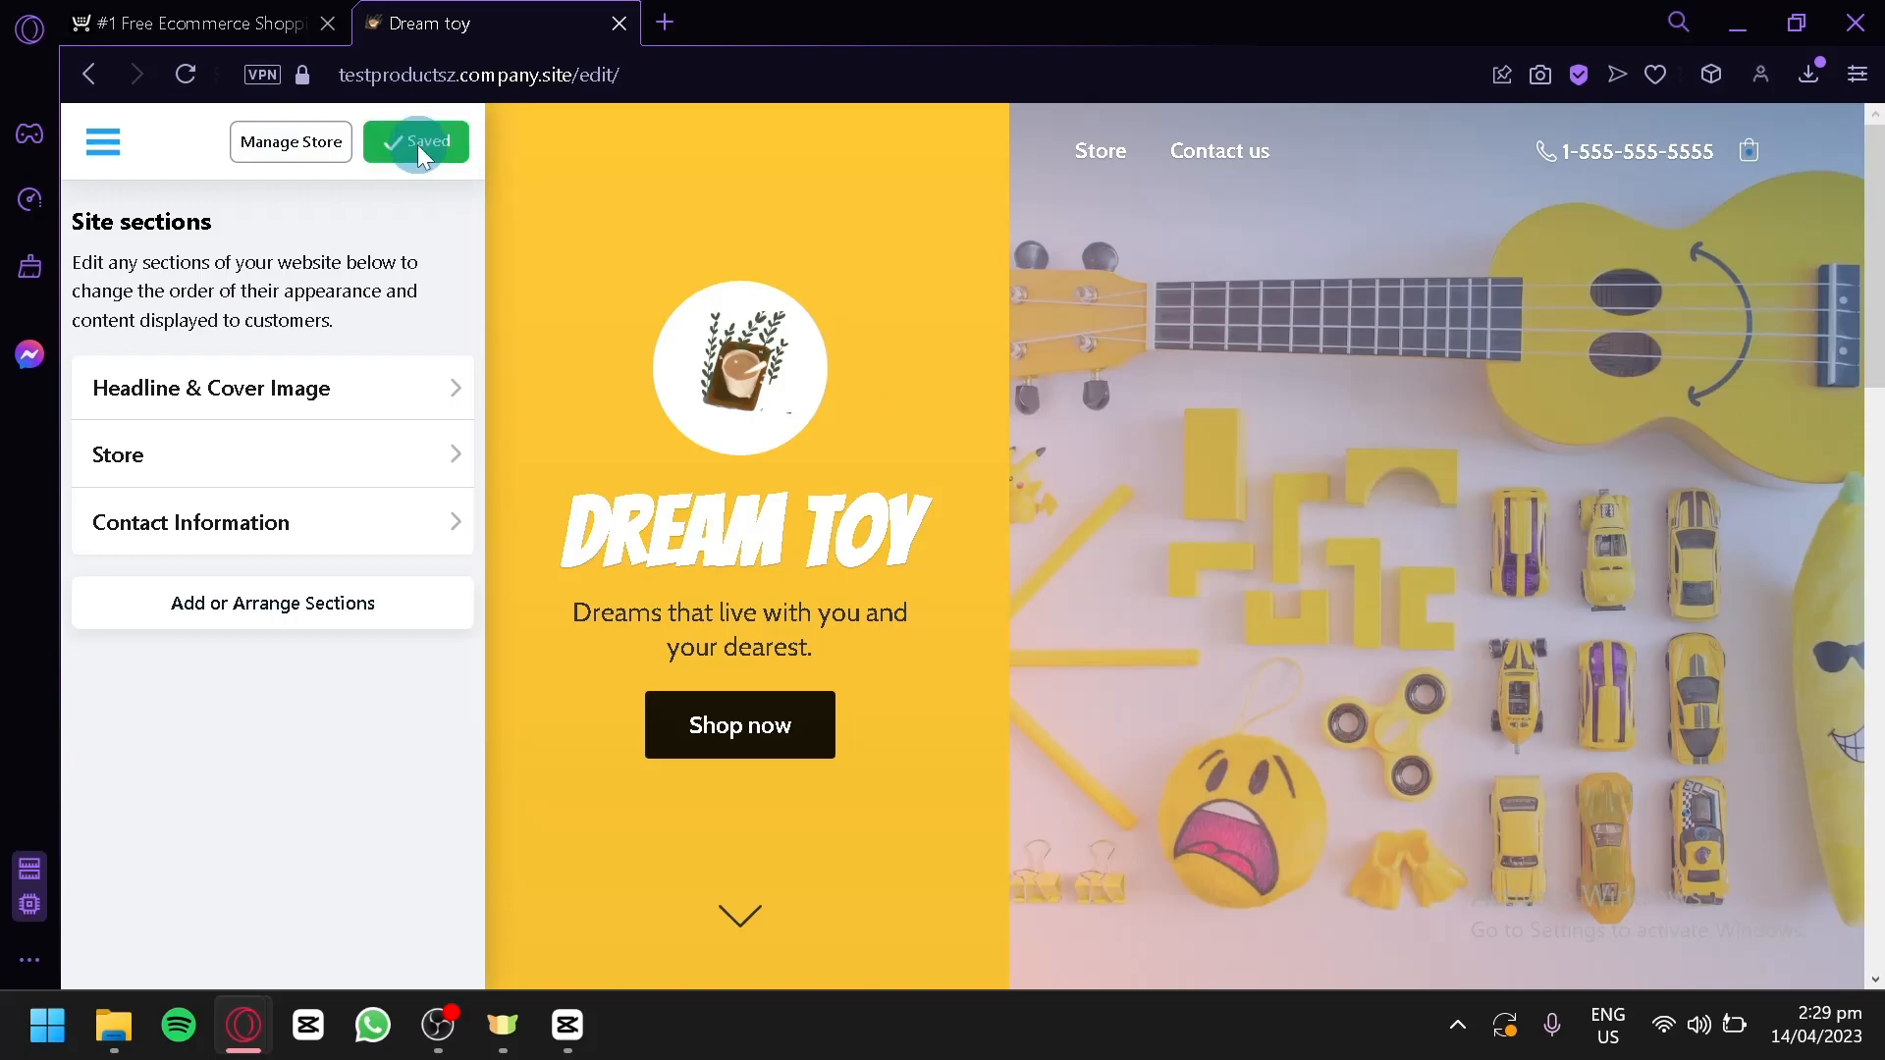
- Return to the store's control panel and look through the catalog's product list
left_click(277, 161)
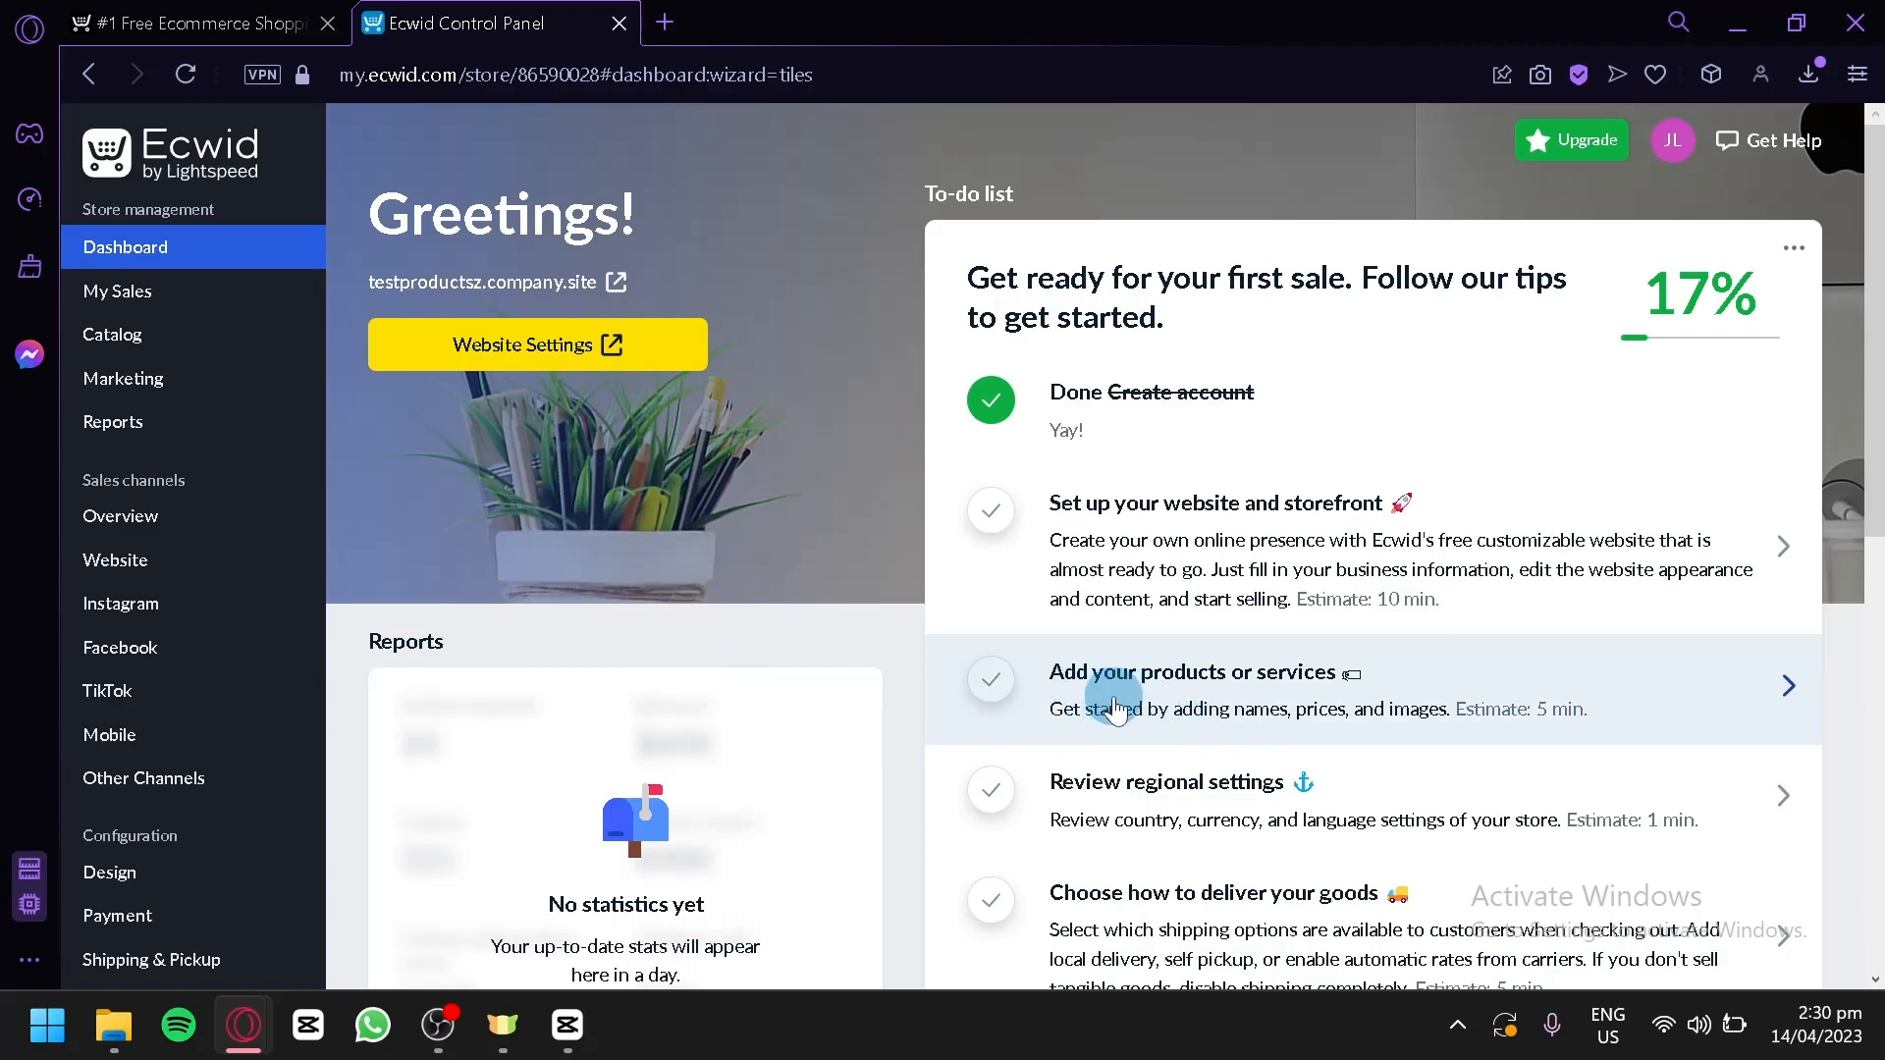
mouse_move(196, 348)
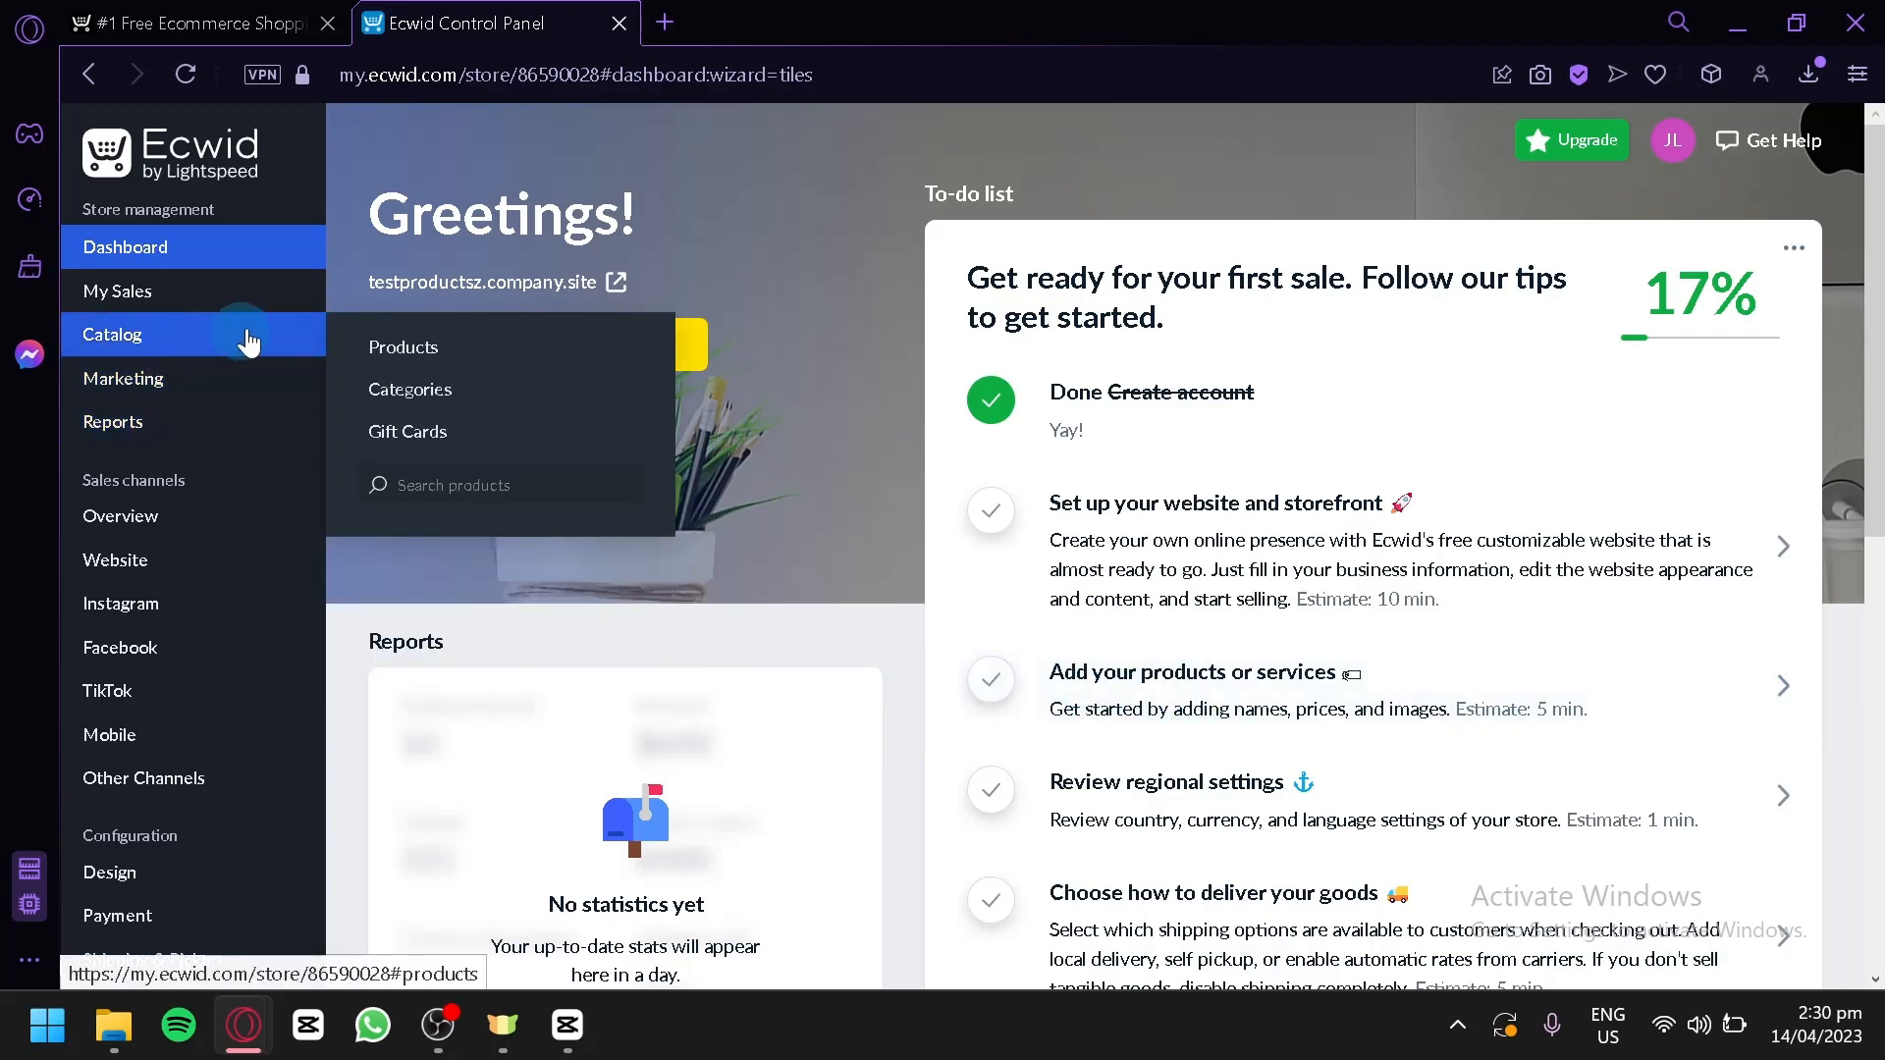
left_click(447, 362)
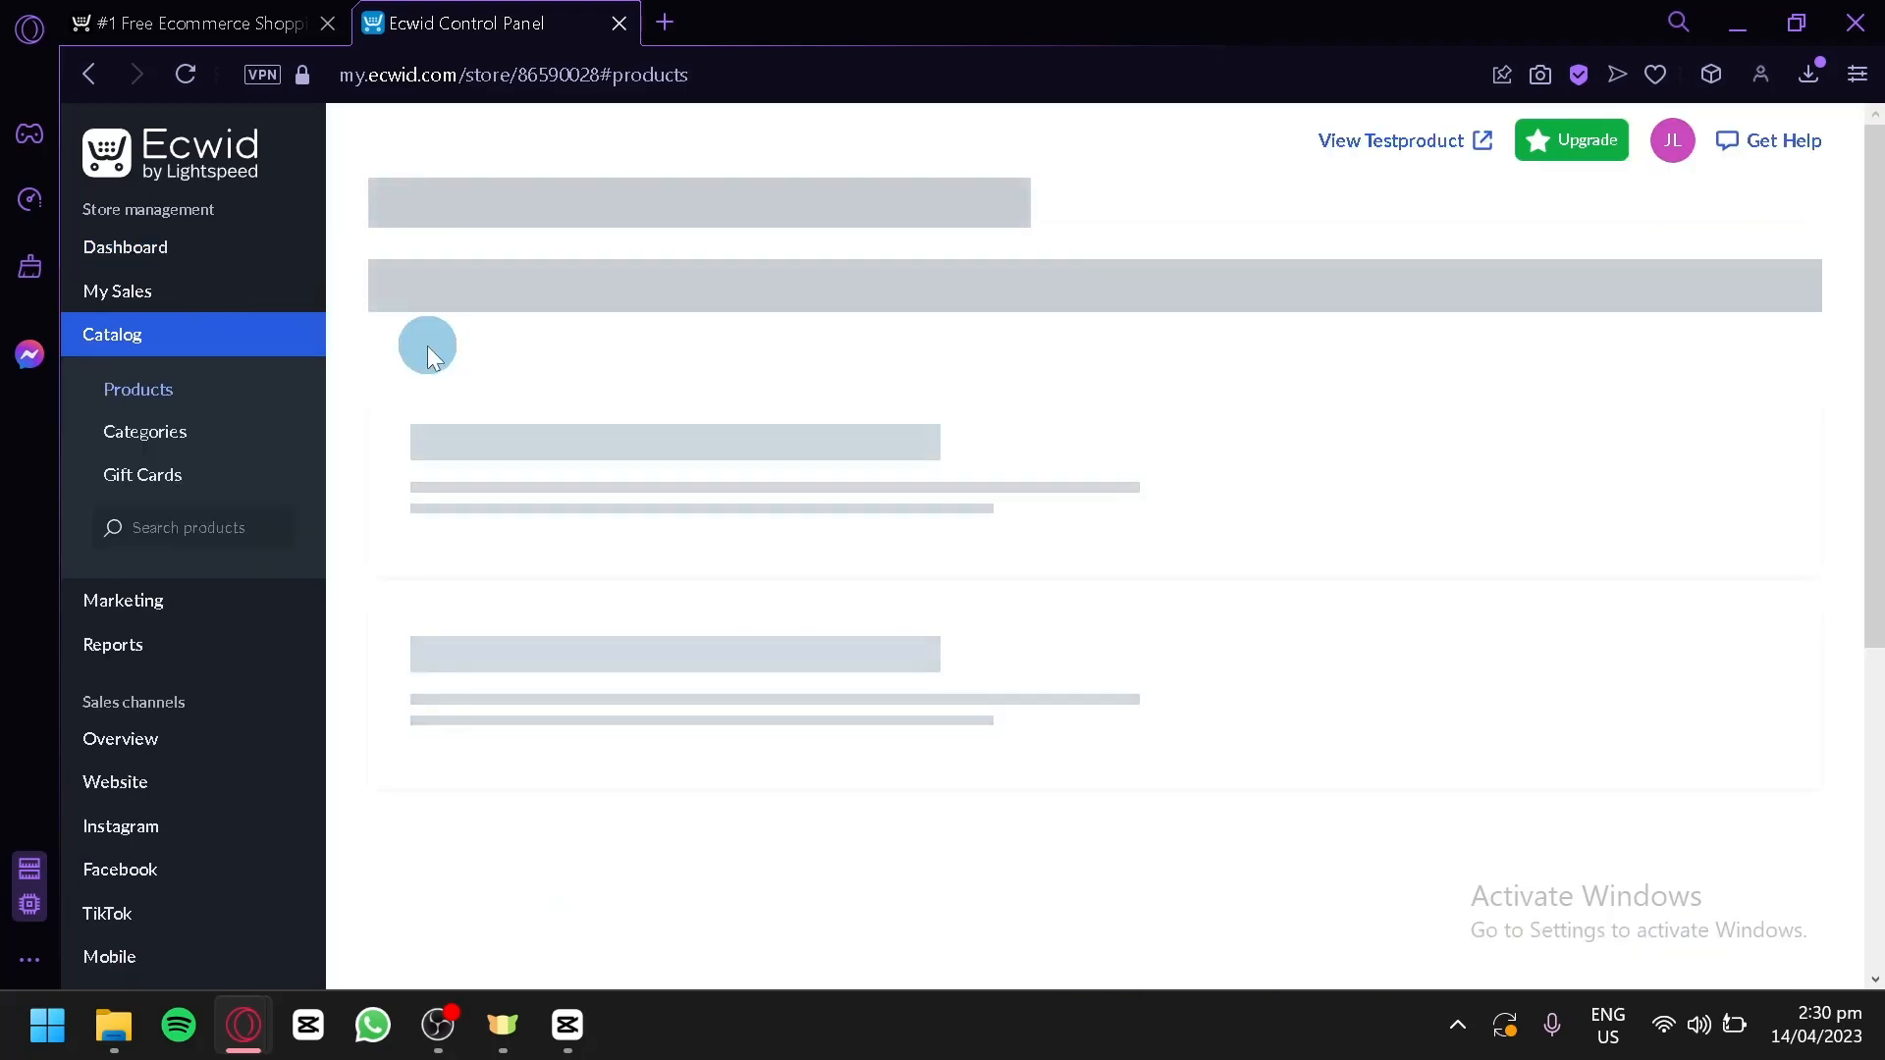
scroll(1073, 526, "down", 2)
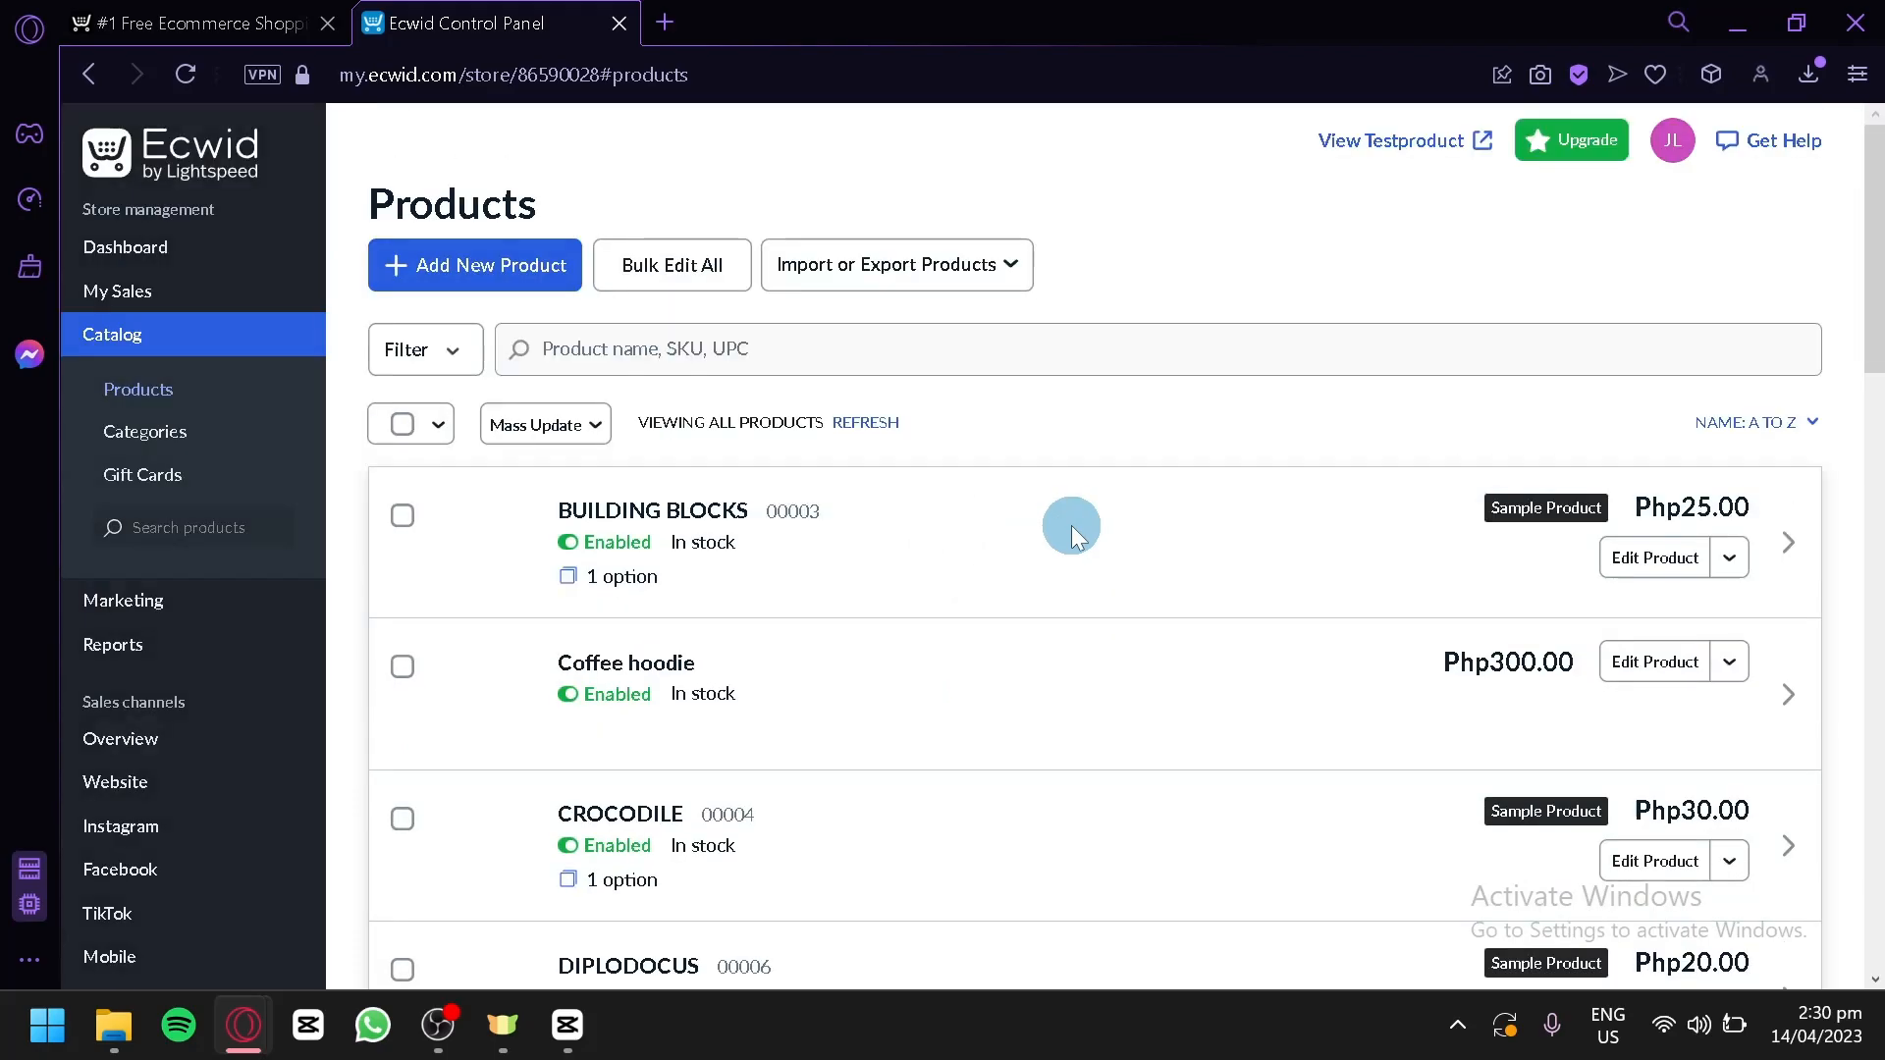
scroll(1055, 410, "down", 2)
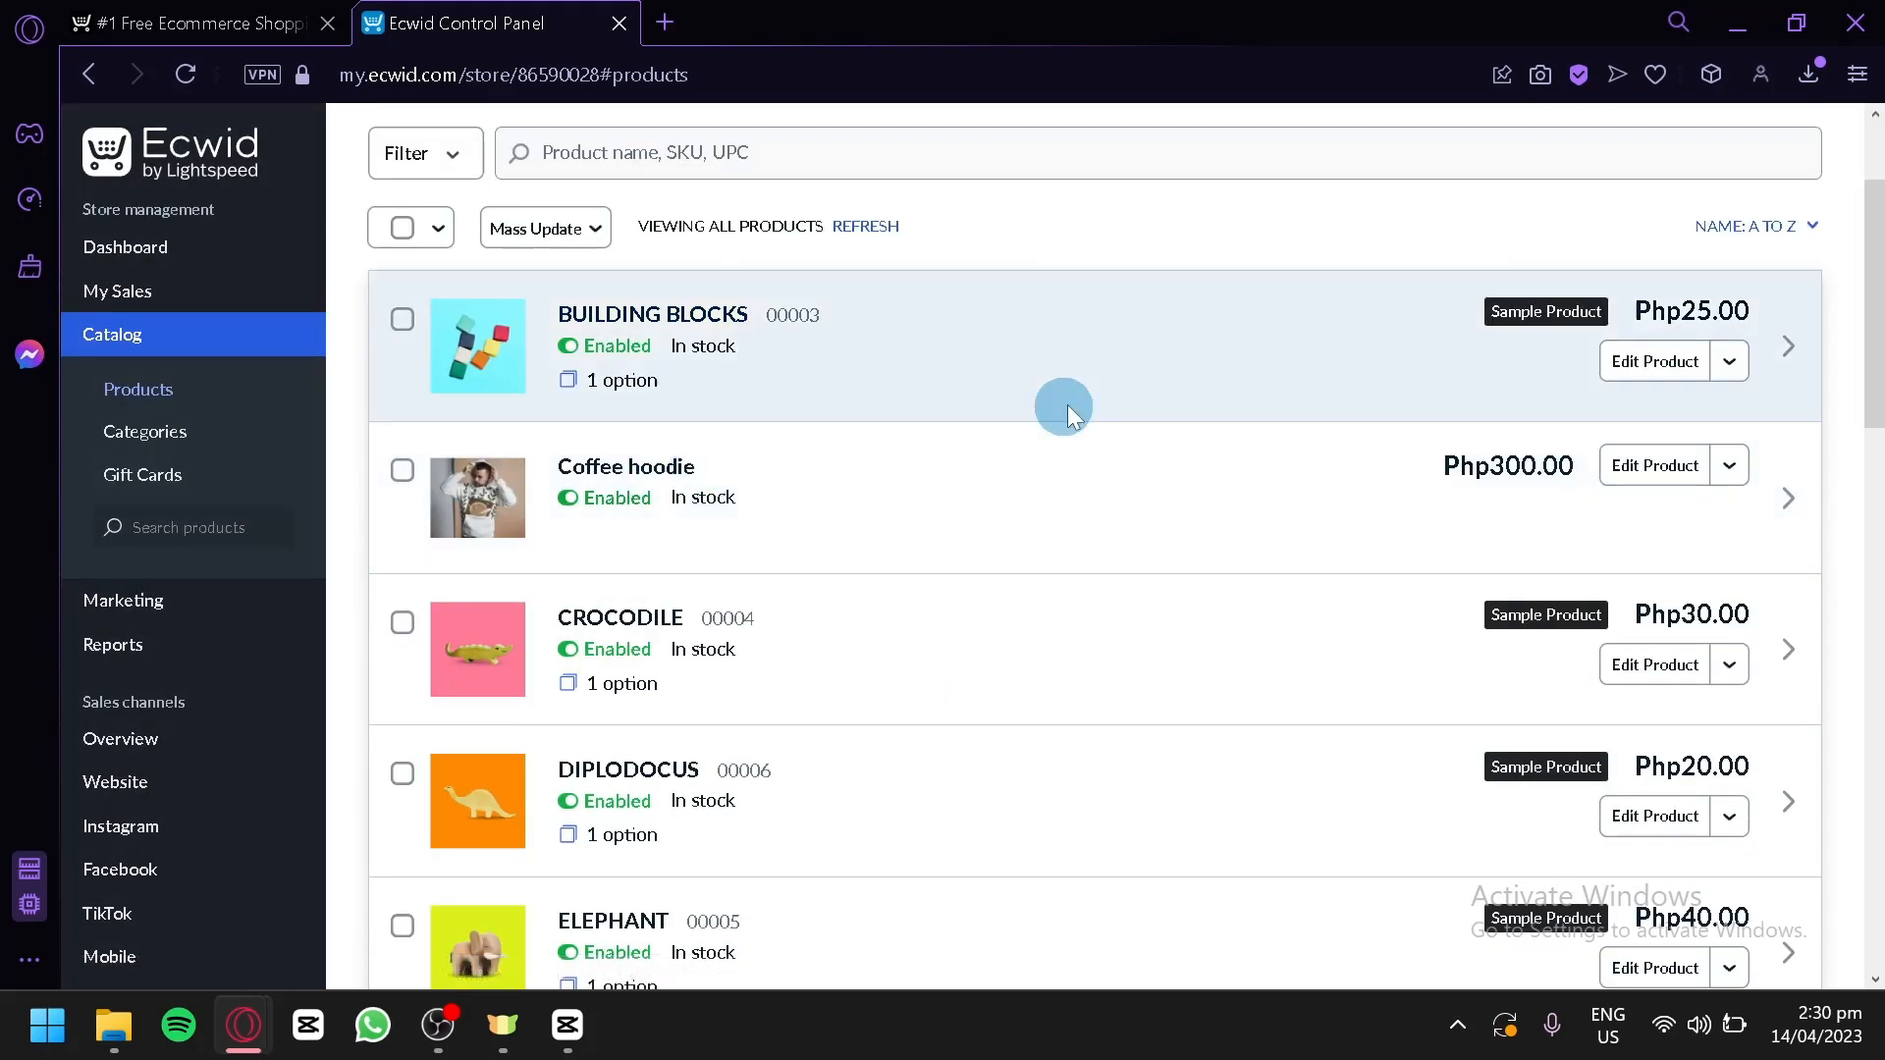
scroll(1103, 377, "down", 6)
scroll(811, 697, "up", 8)
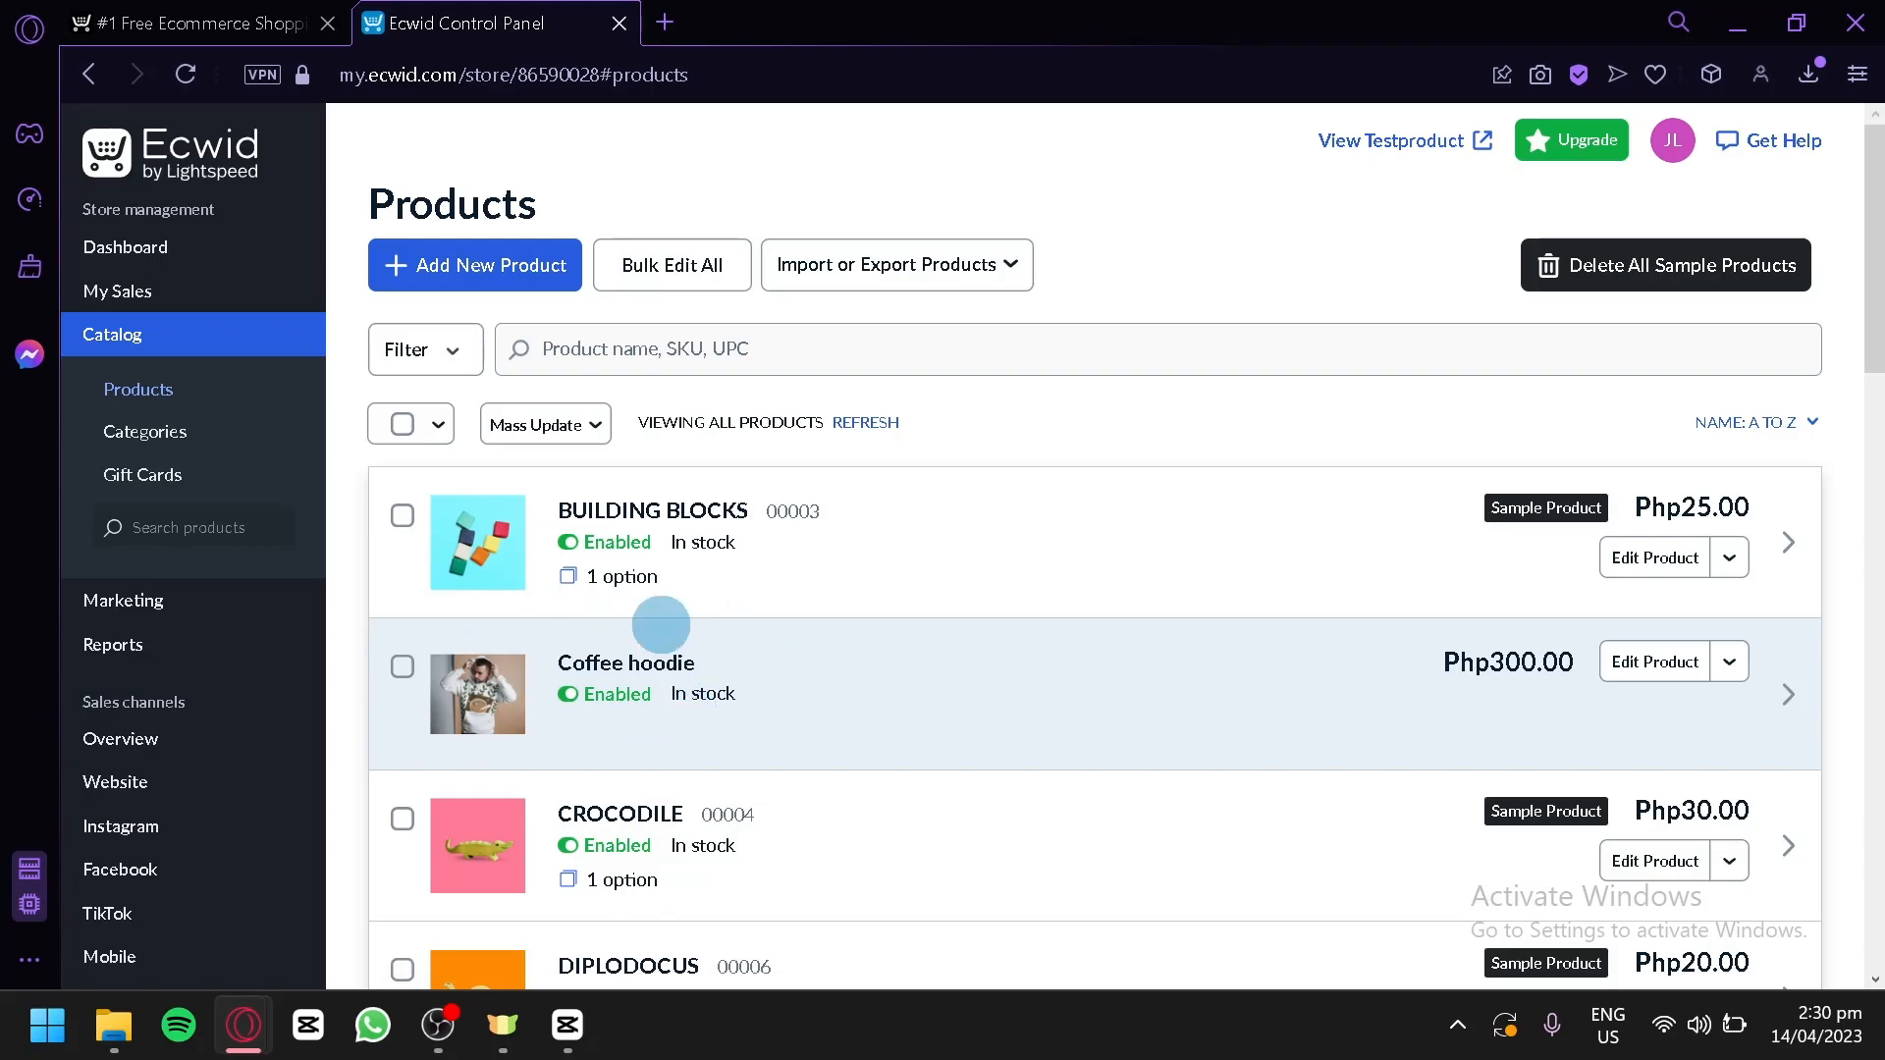
- Start a new catalog product, upload the photo of the white Coffee T-shirt, and preview the image enlarged
left_click(493, 269)
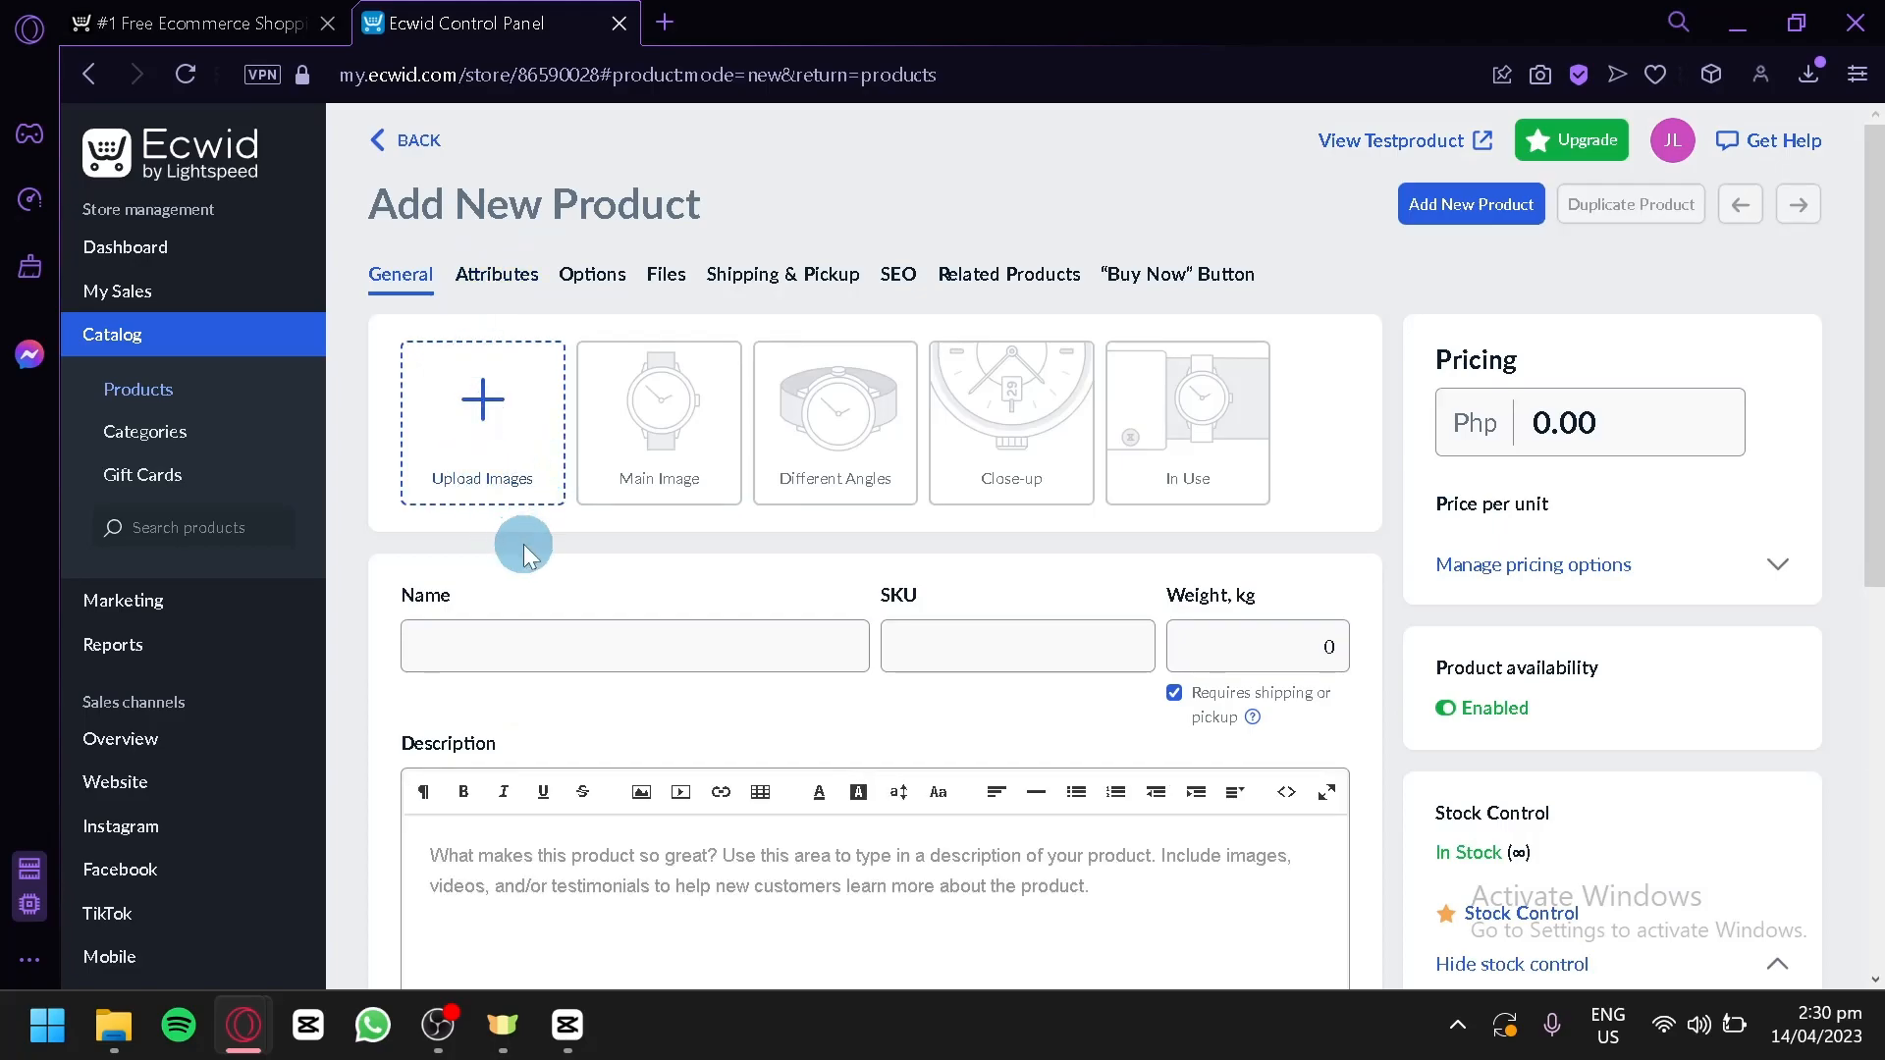
scroll(523, 544, "down", 7)
scroll(539, 550, "up", 7)
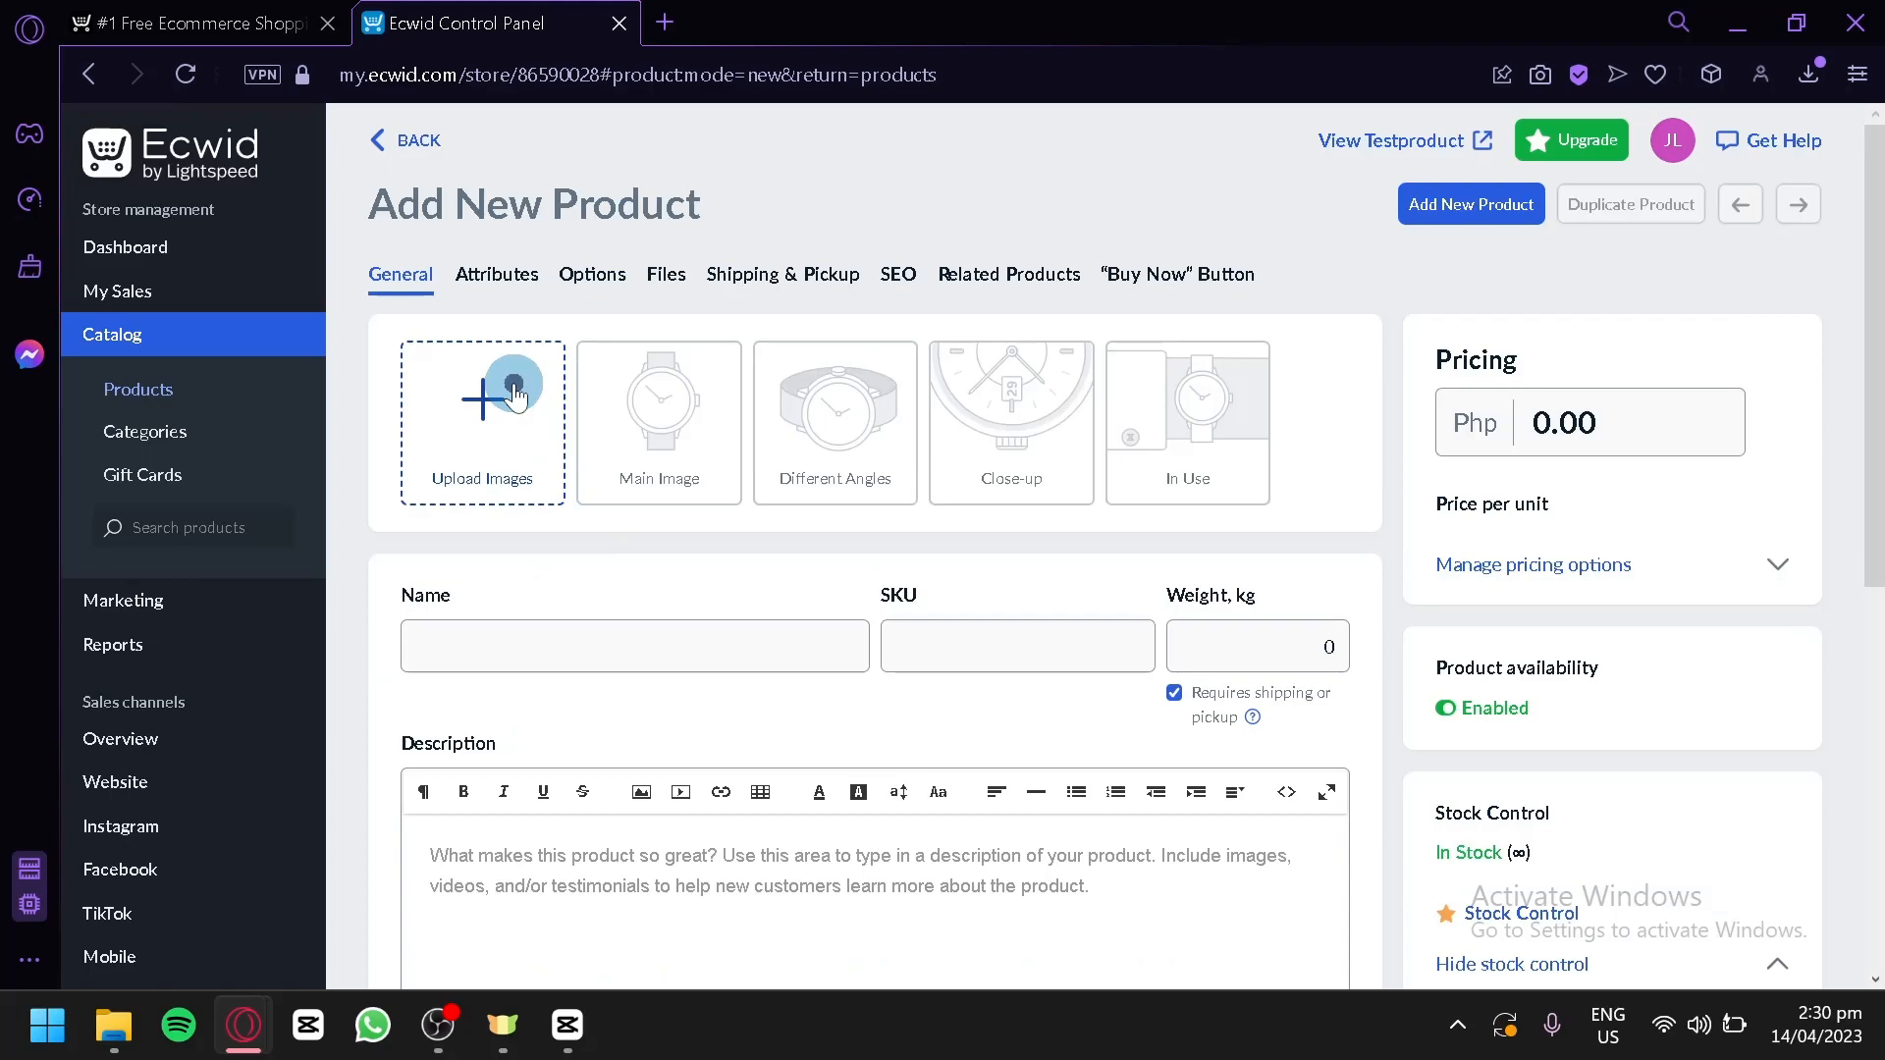
left_click(546, 461)
left_click(378, 545)
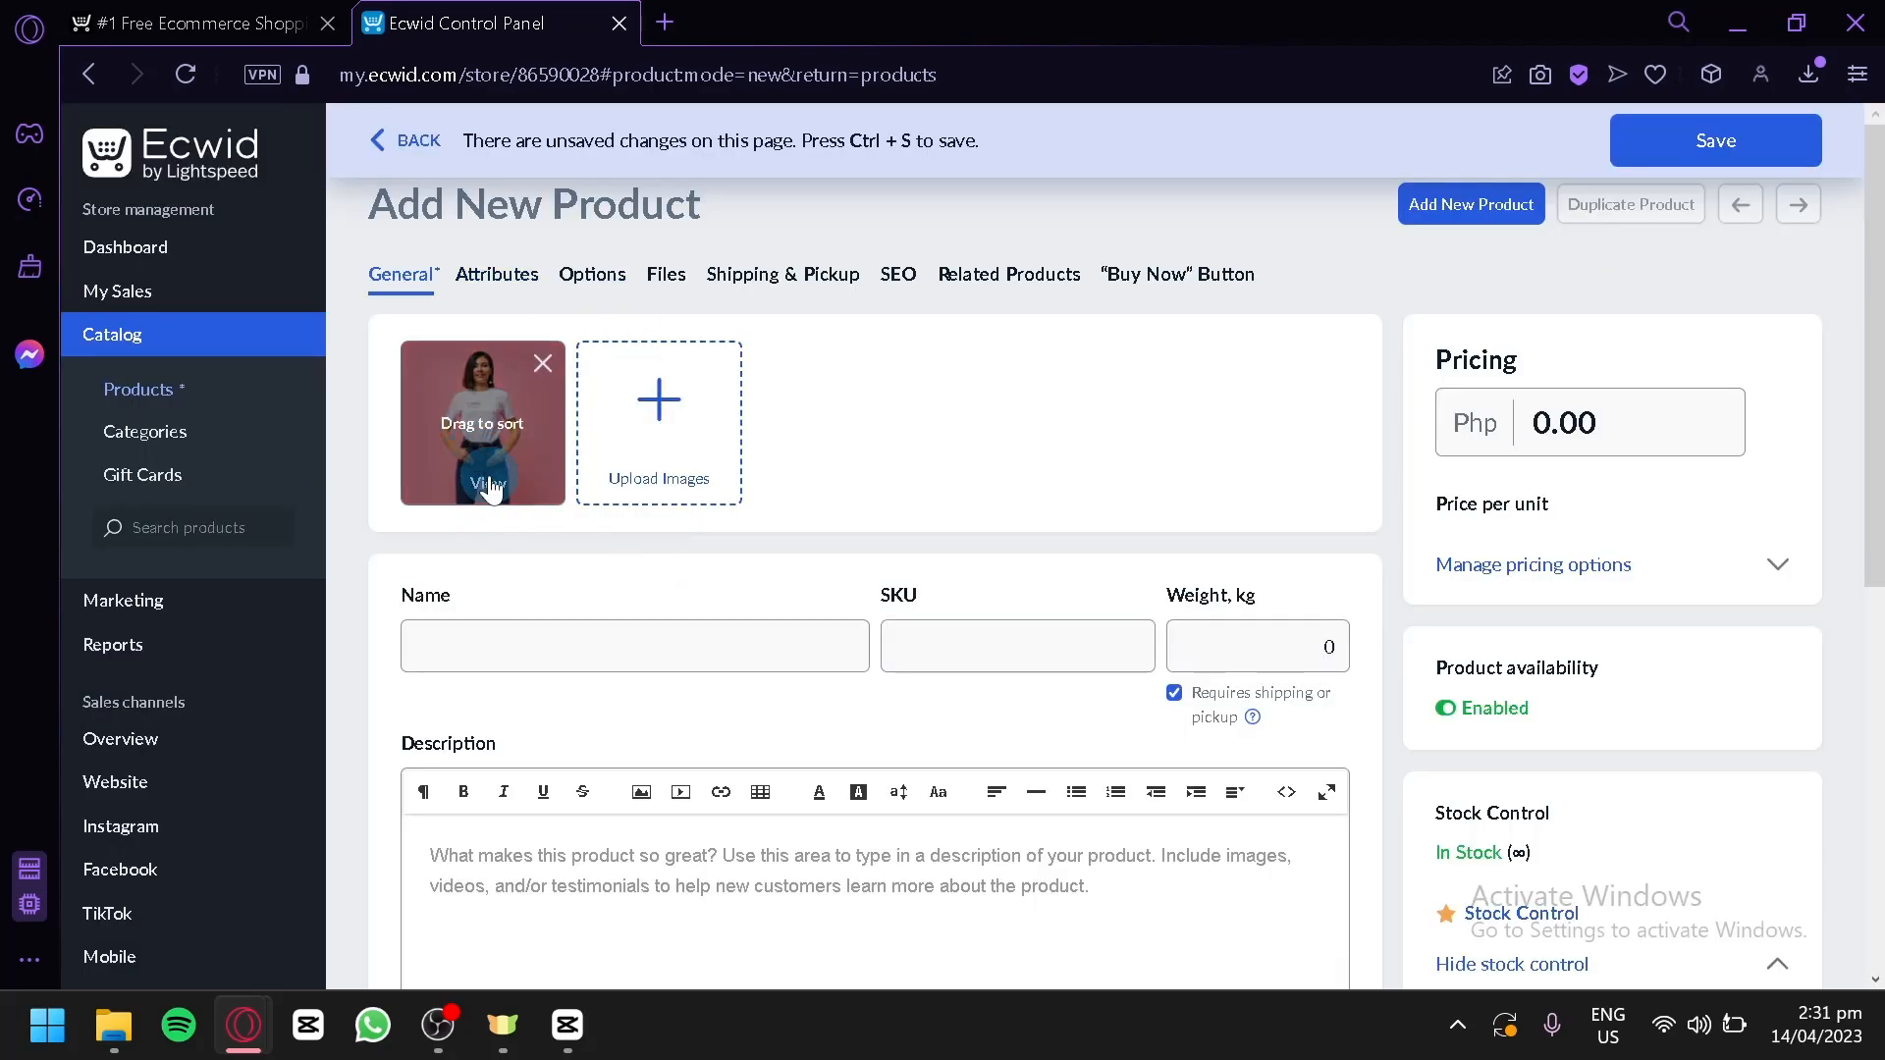
left_click(494, 486)
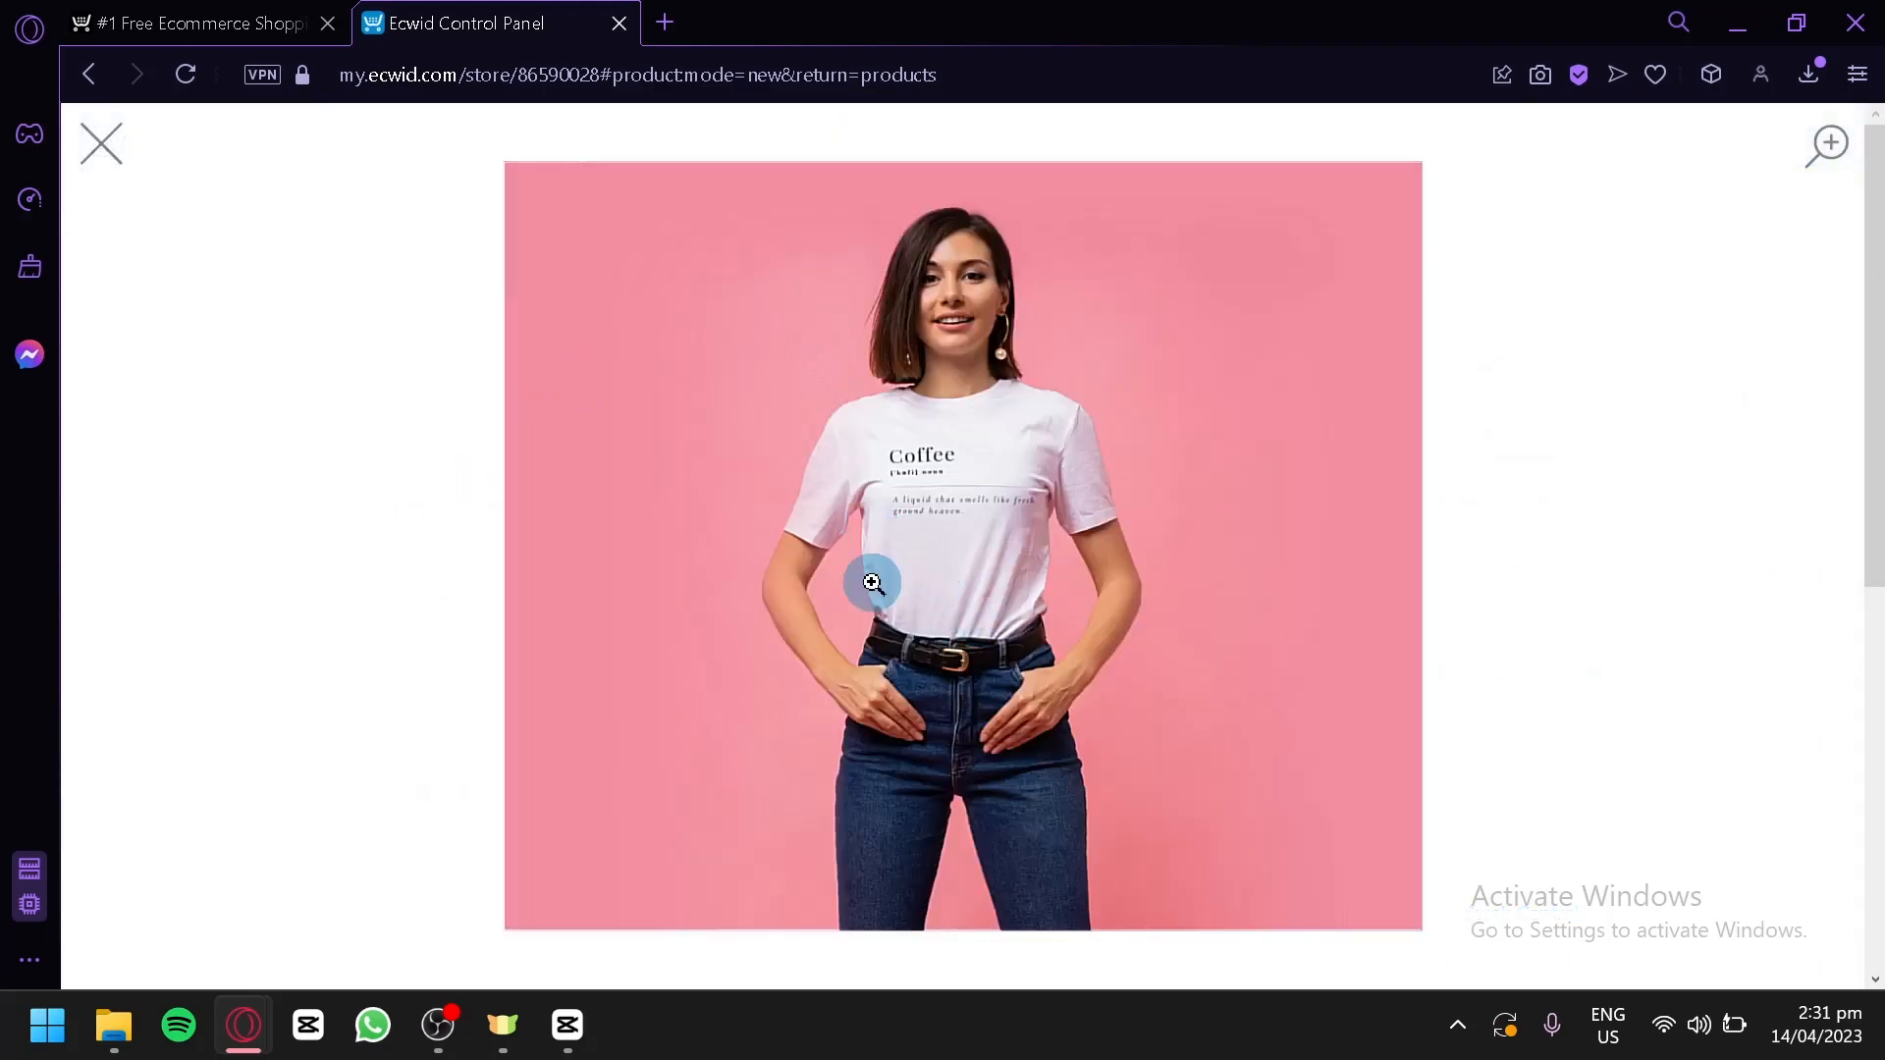
left_click(110, 155)
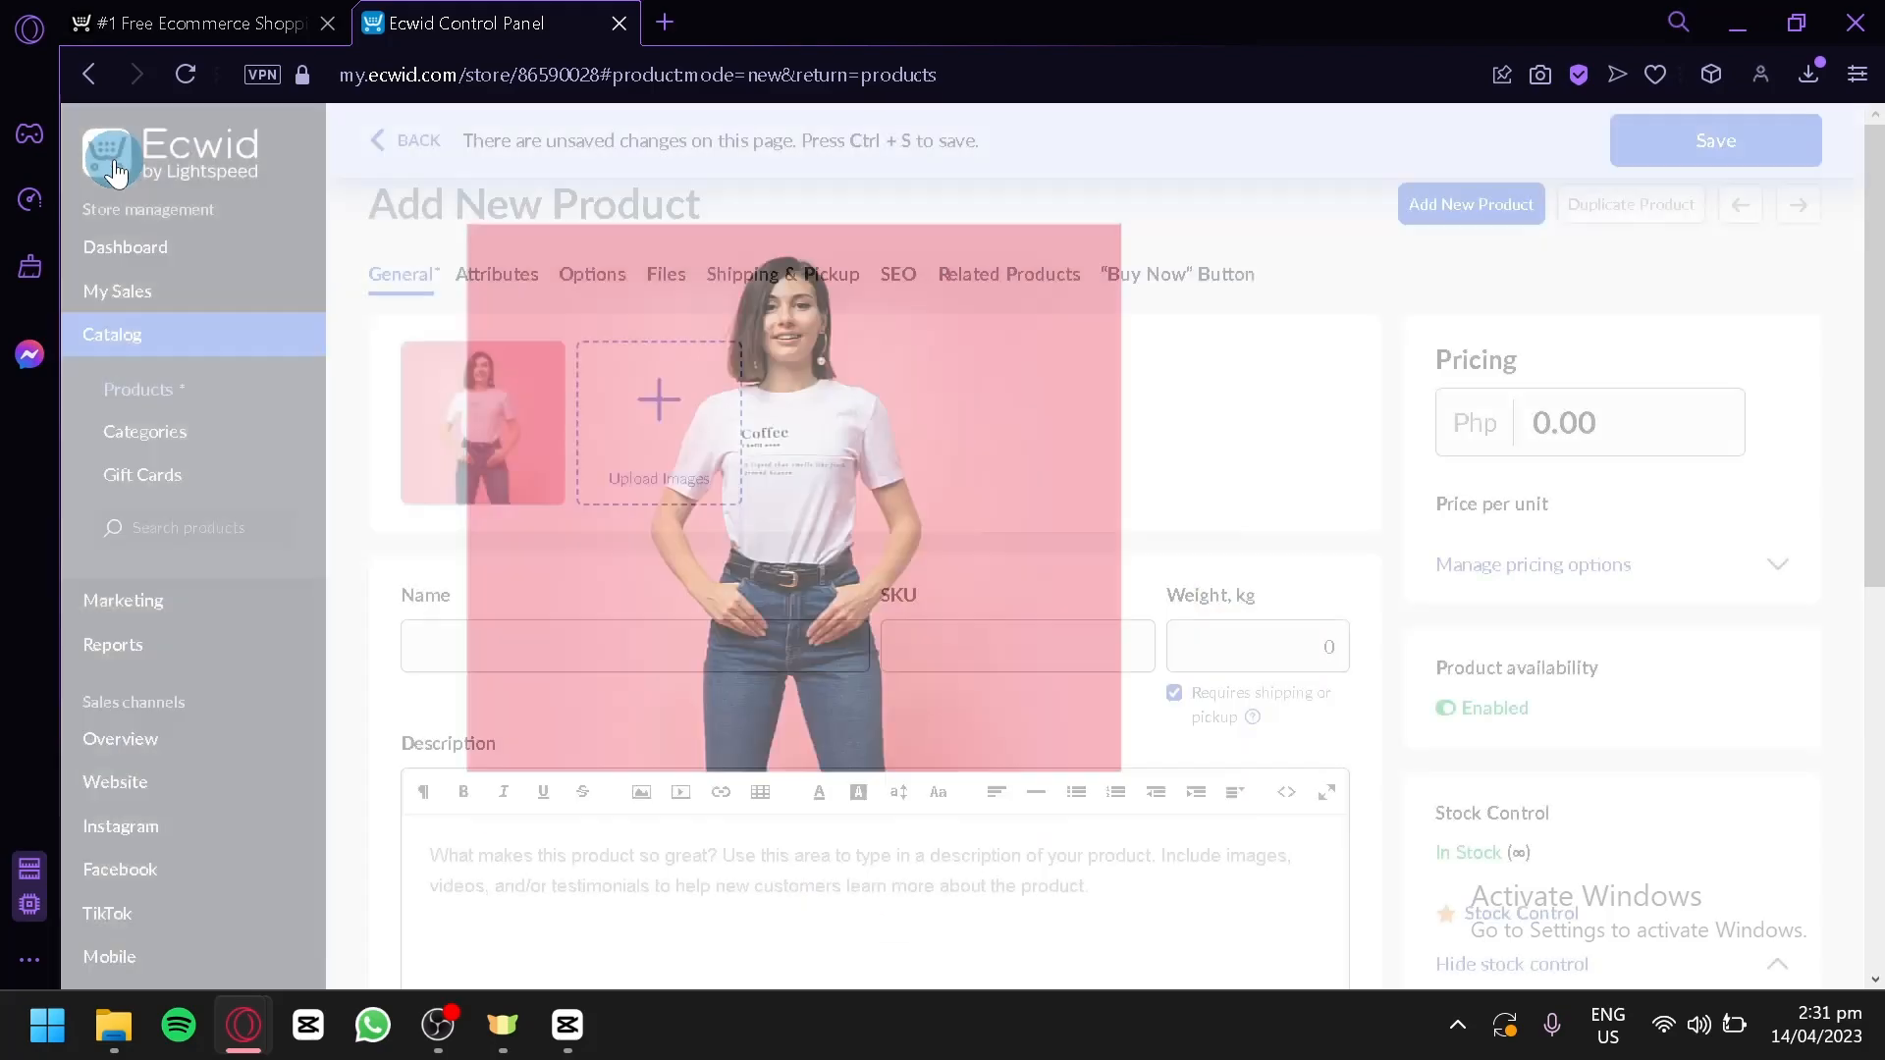
- Name the new product Tshirt and set its weight to 1 kg
left_click(685, 634)
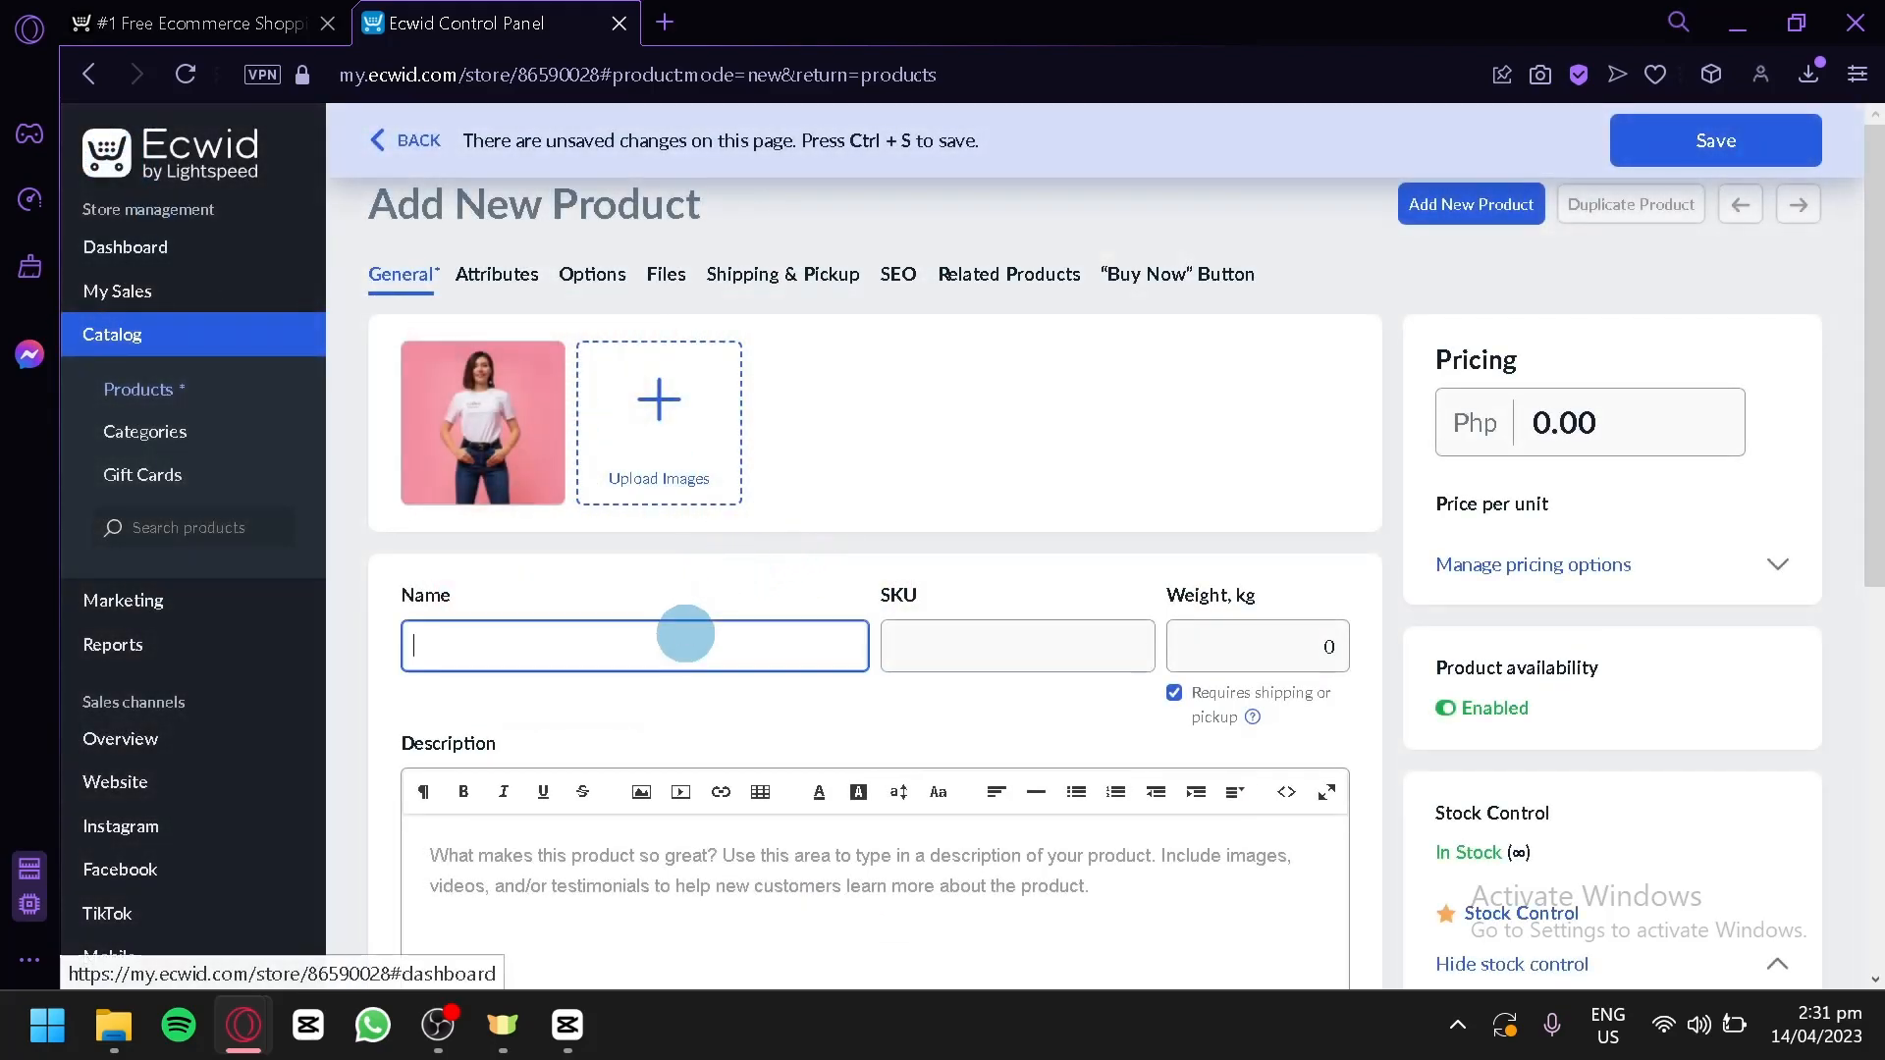
type("Tshirt")
left_click(1144, 635)
left_click(1250, 648)
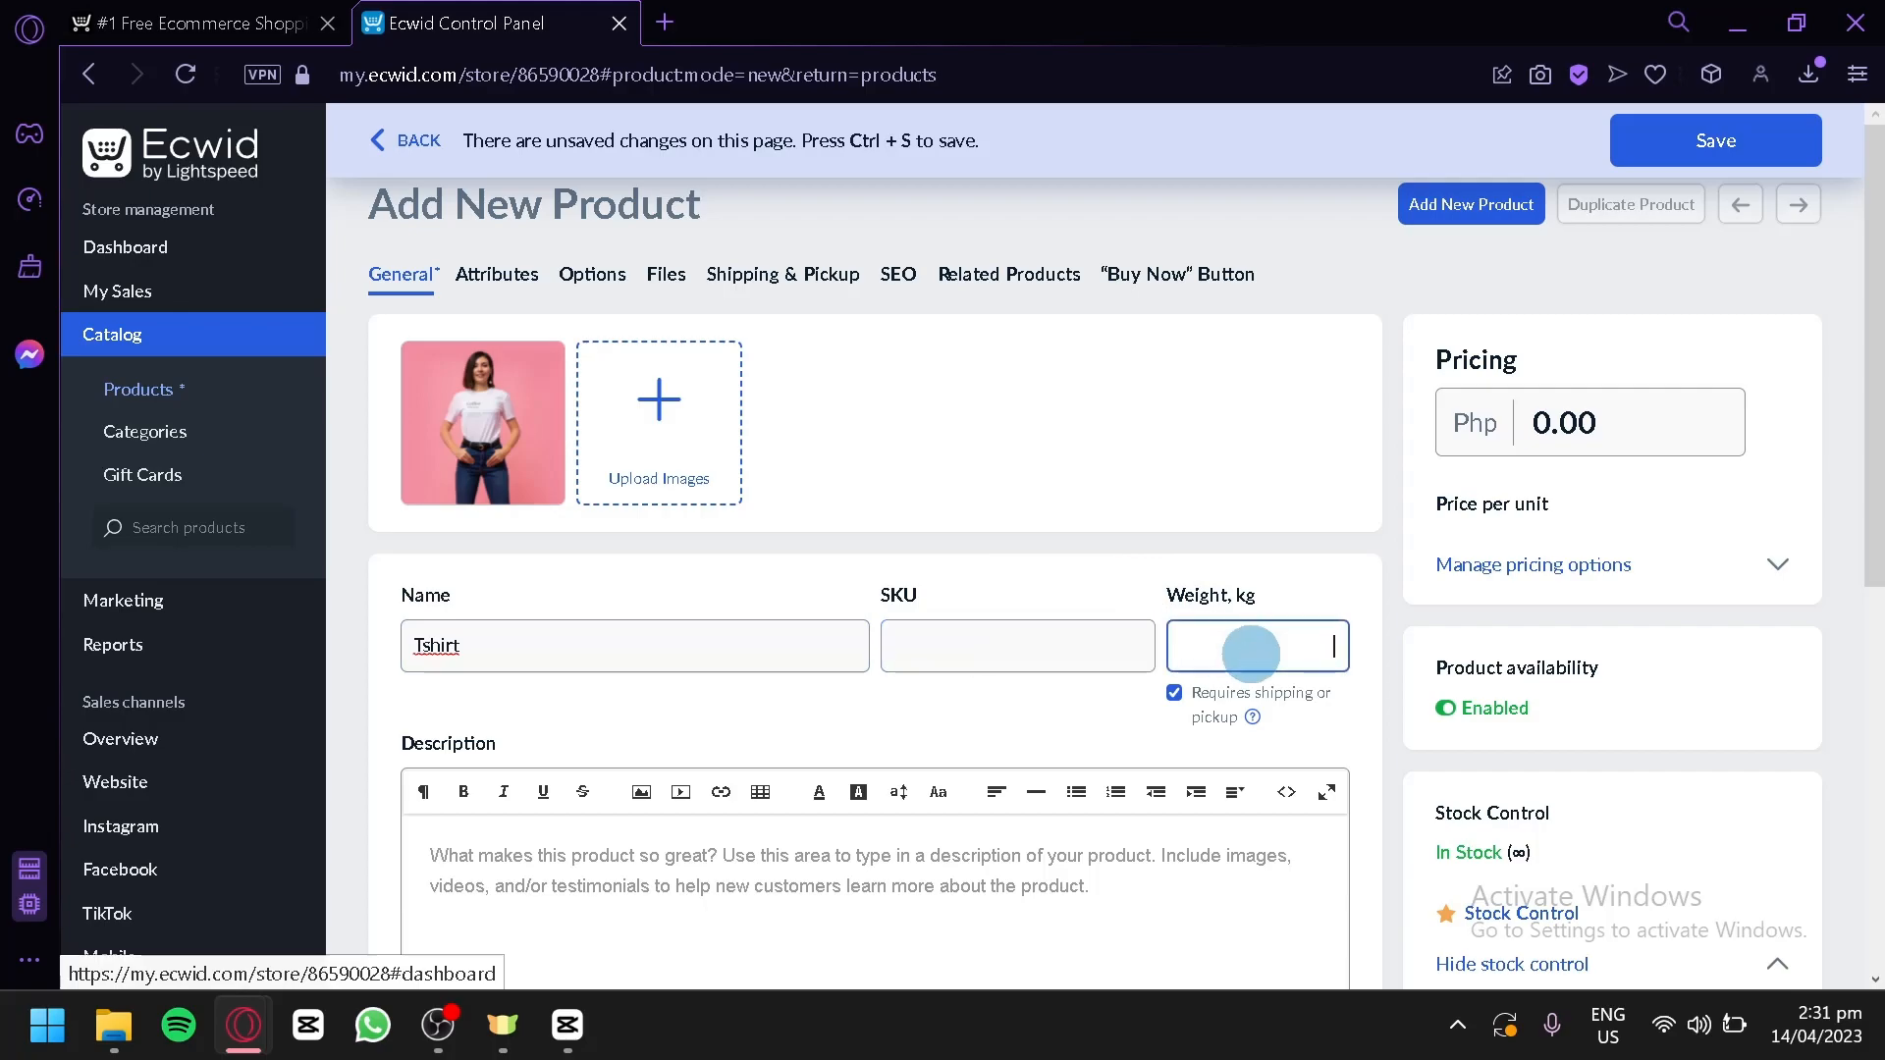
scroll(1249, 653, "down", 2)
left_click(1145, 673)
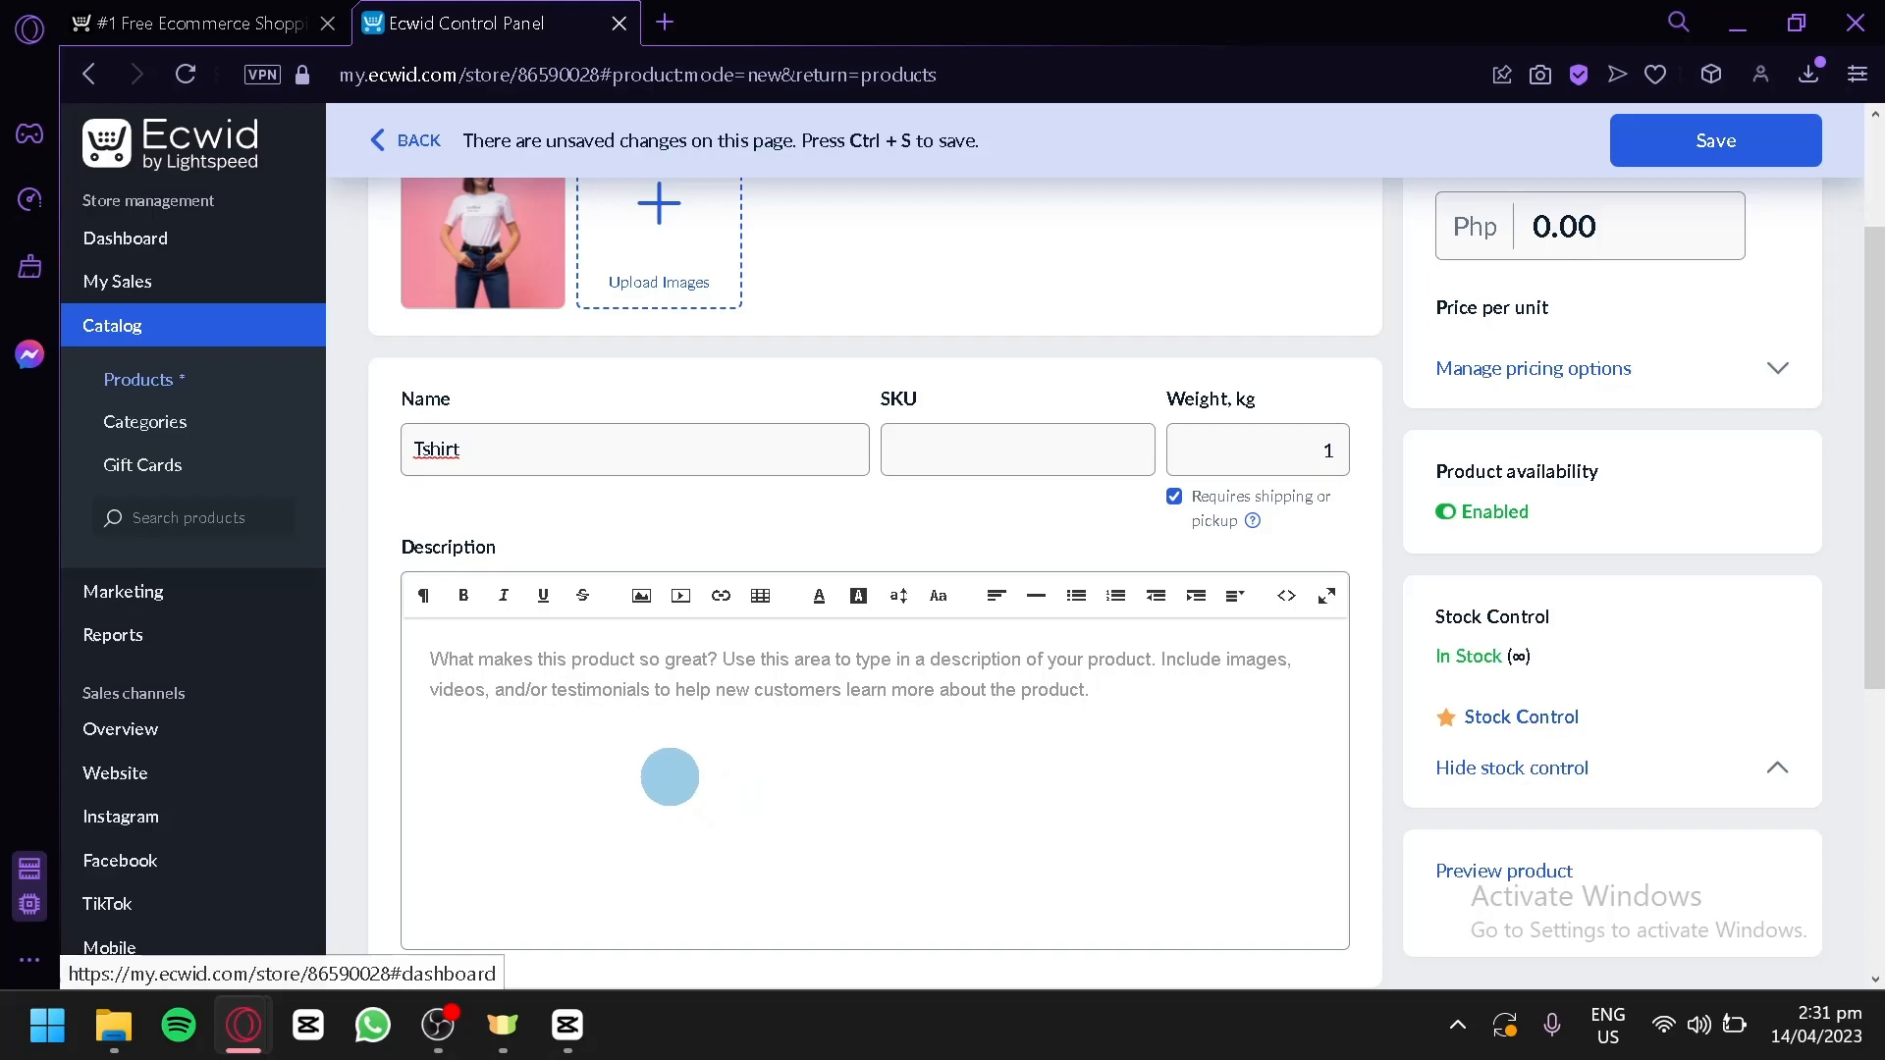
- Set the new product's price to Php 300, leaving the description empty
scroll(668, 785, "up", 2)
scroll(1108, 534, "down", 6)
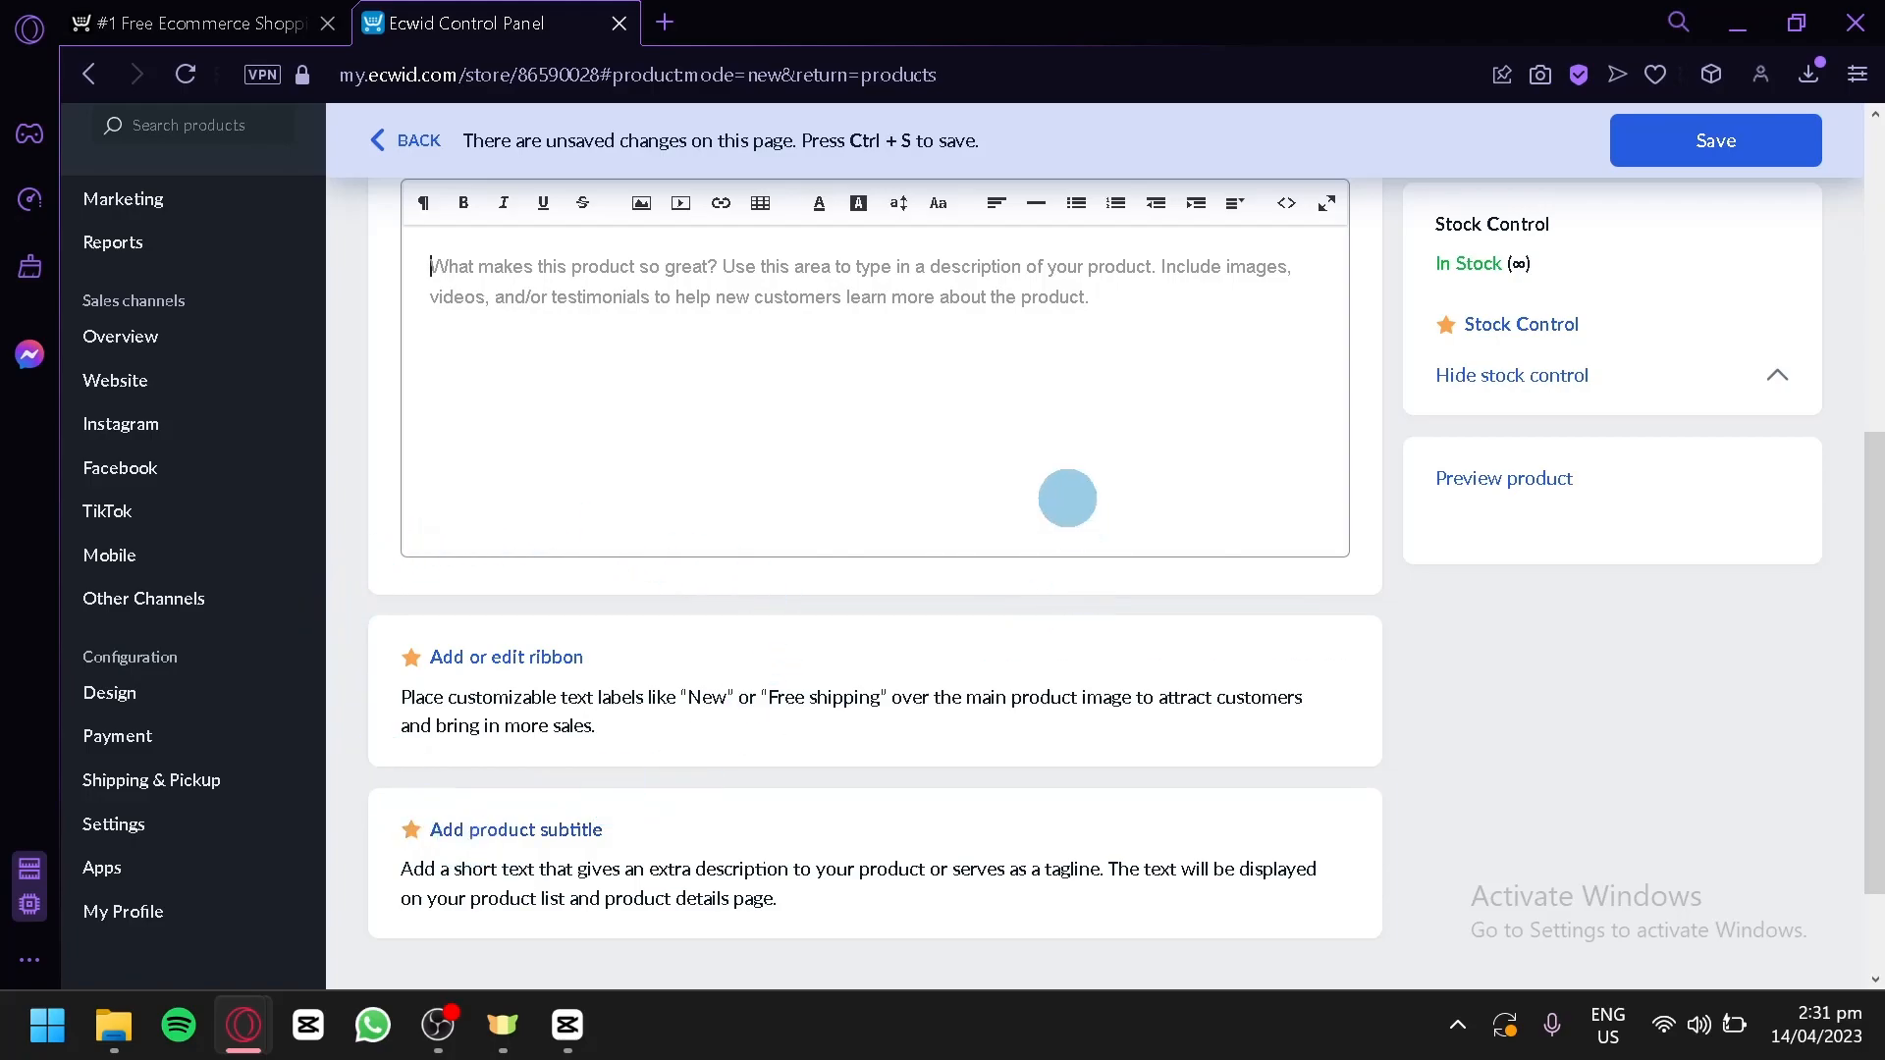
scroll(875, 657, "up", 5)
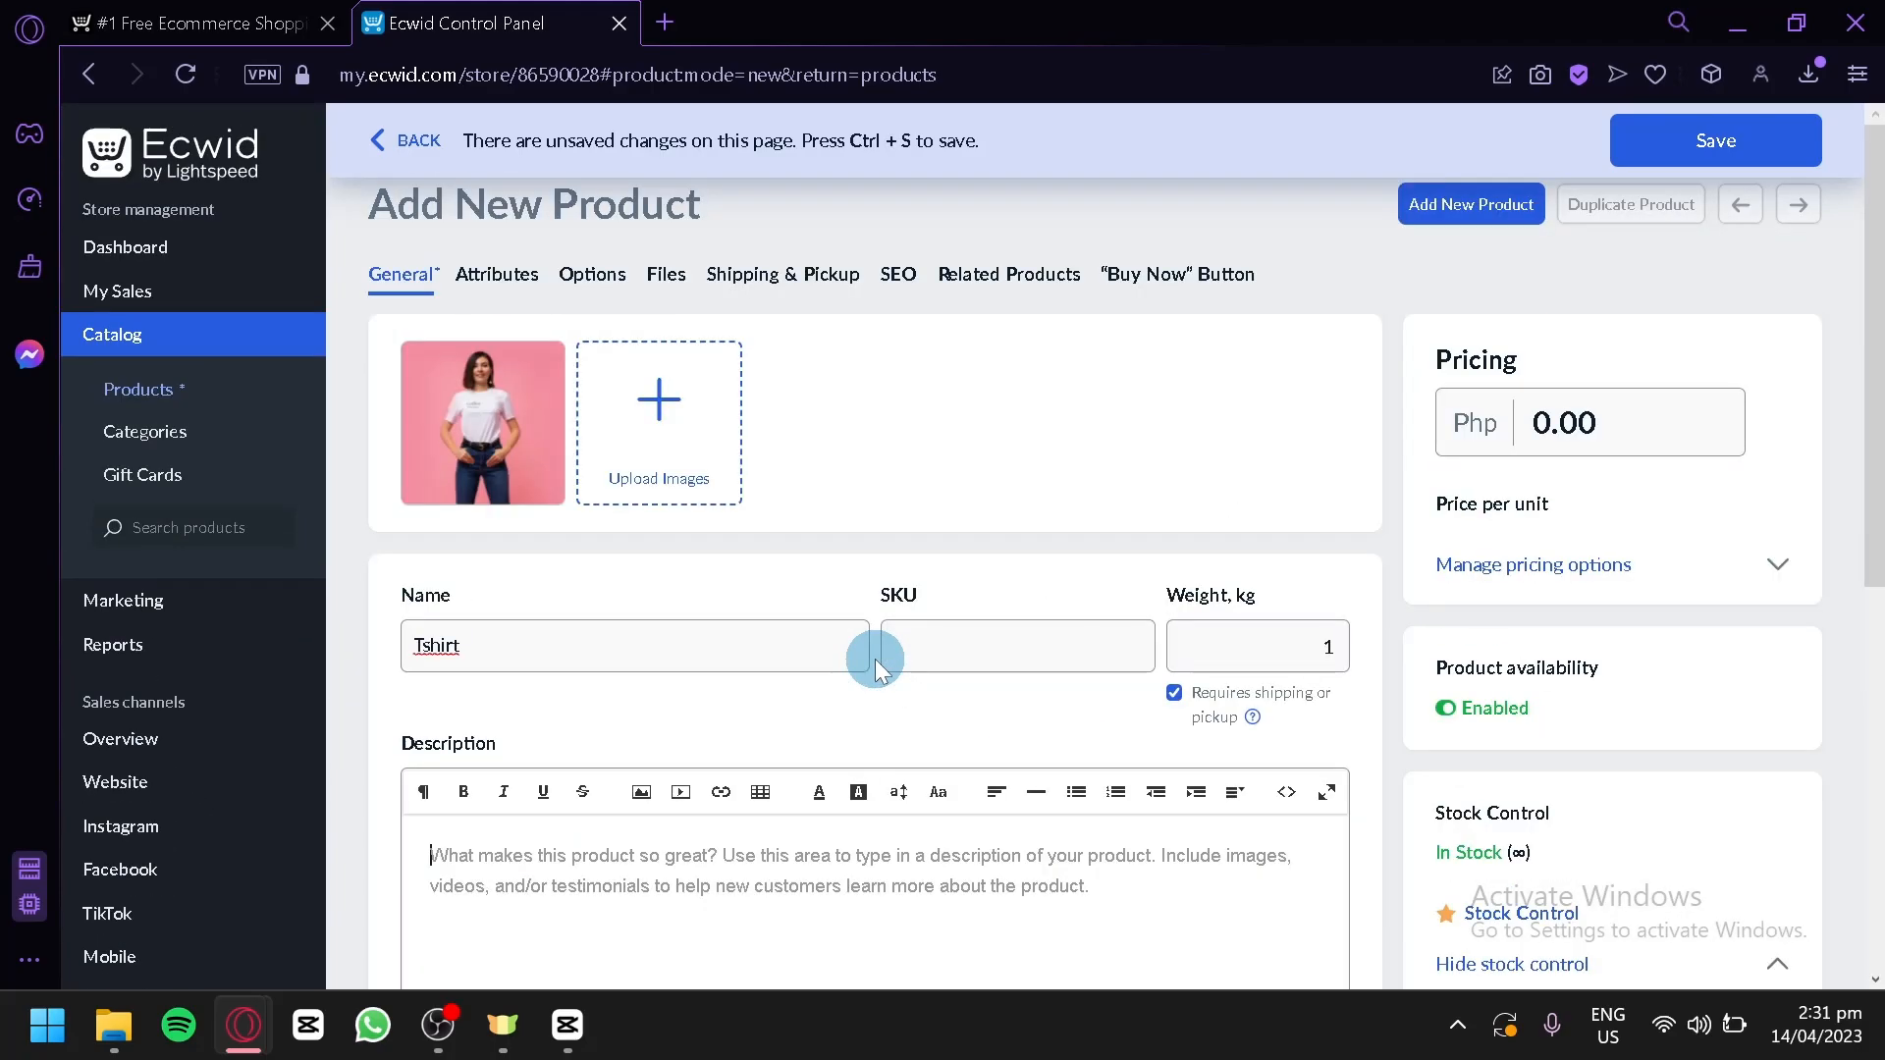
left_click(1620, 420)
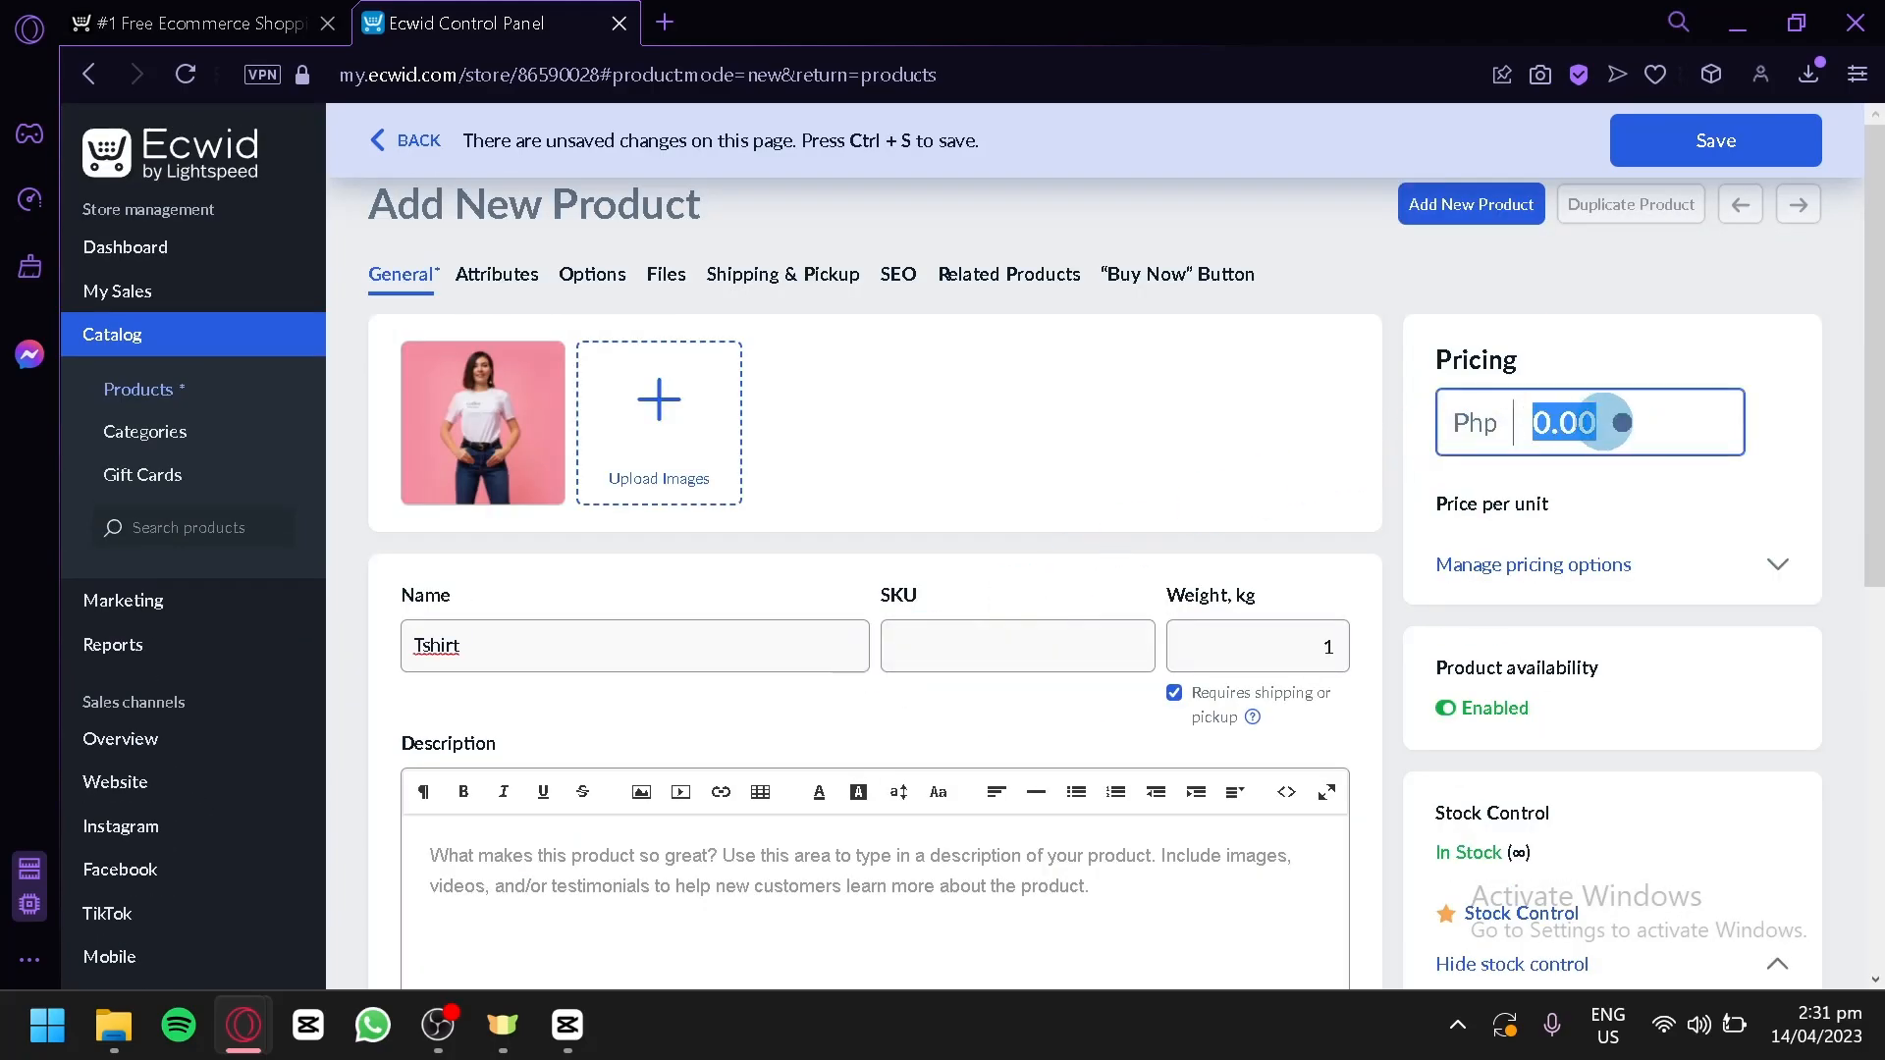
type("300")
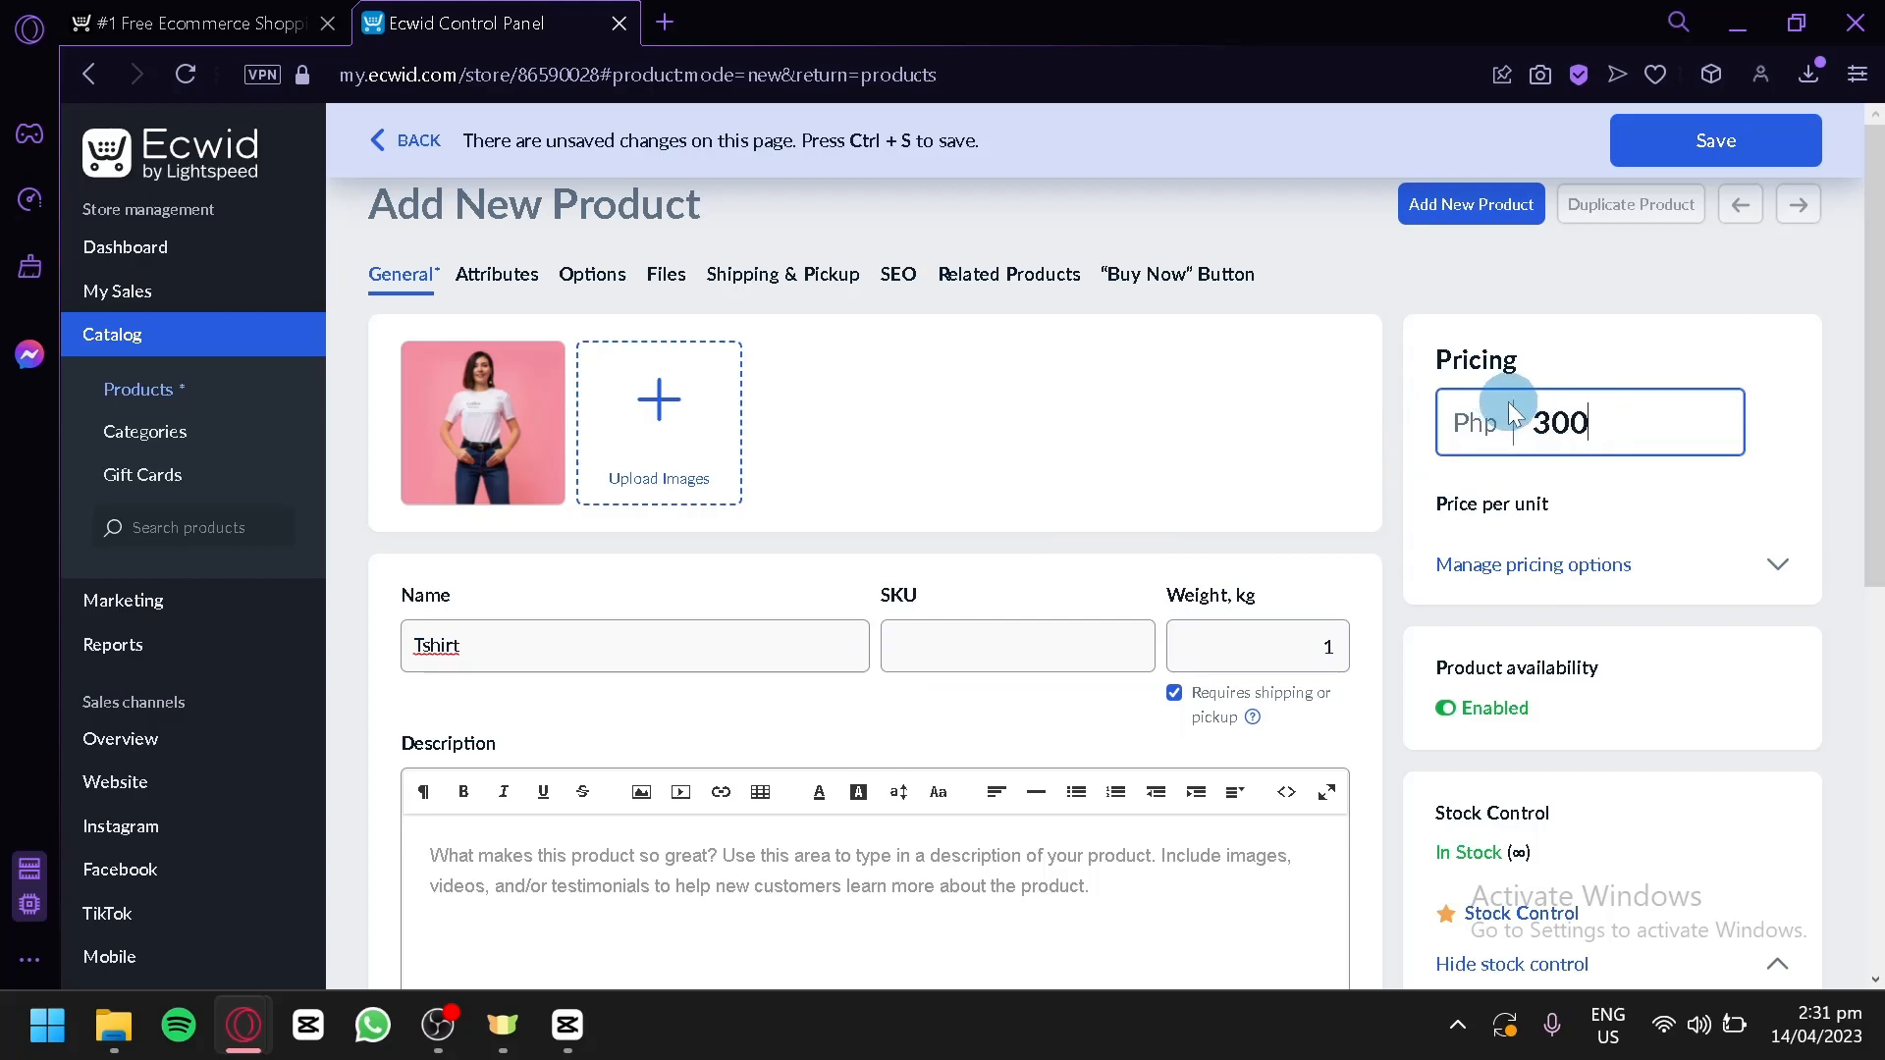
- Examine the new product's Attributes, Options, Files, Shipping & Pickup, SEO and Related Products settings
scroll(1789, 609, "down", 10)
scroll(934, 462, "up", 10)
left_click(516, 295)
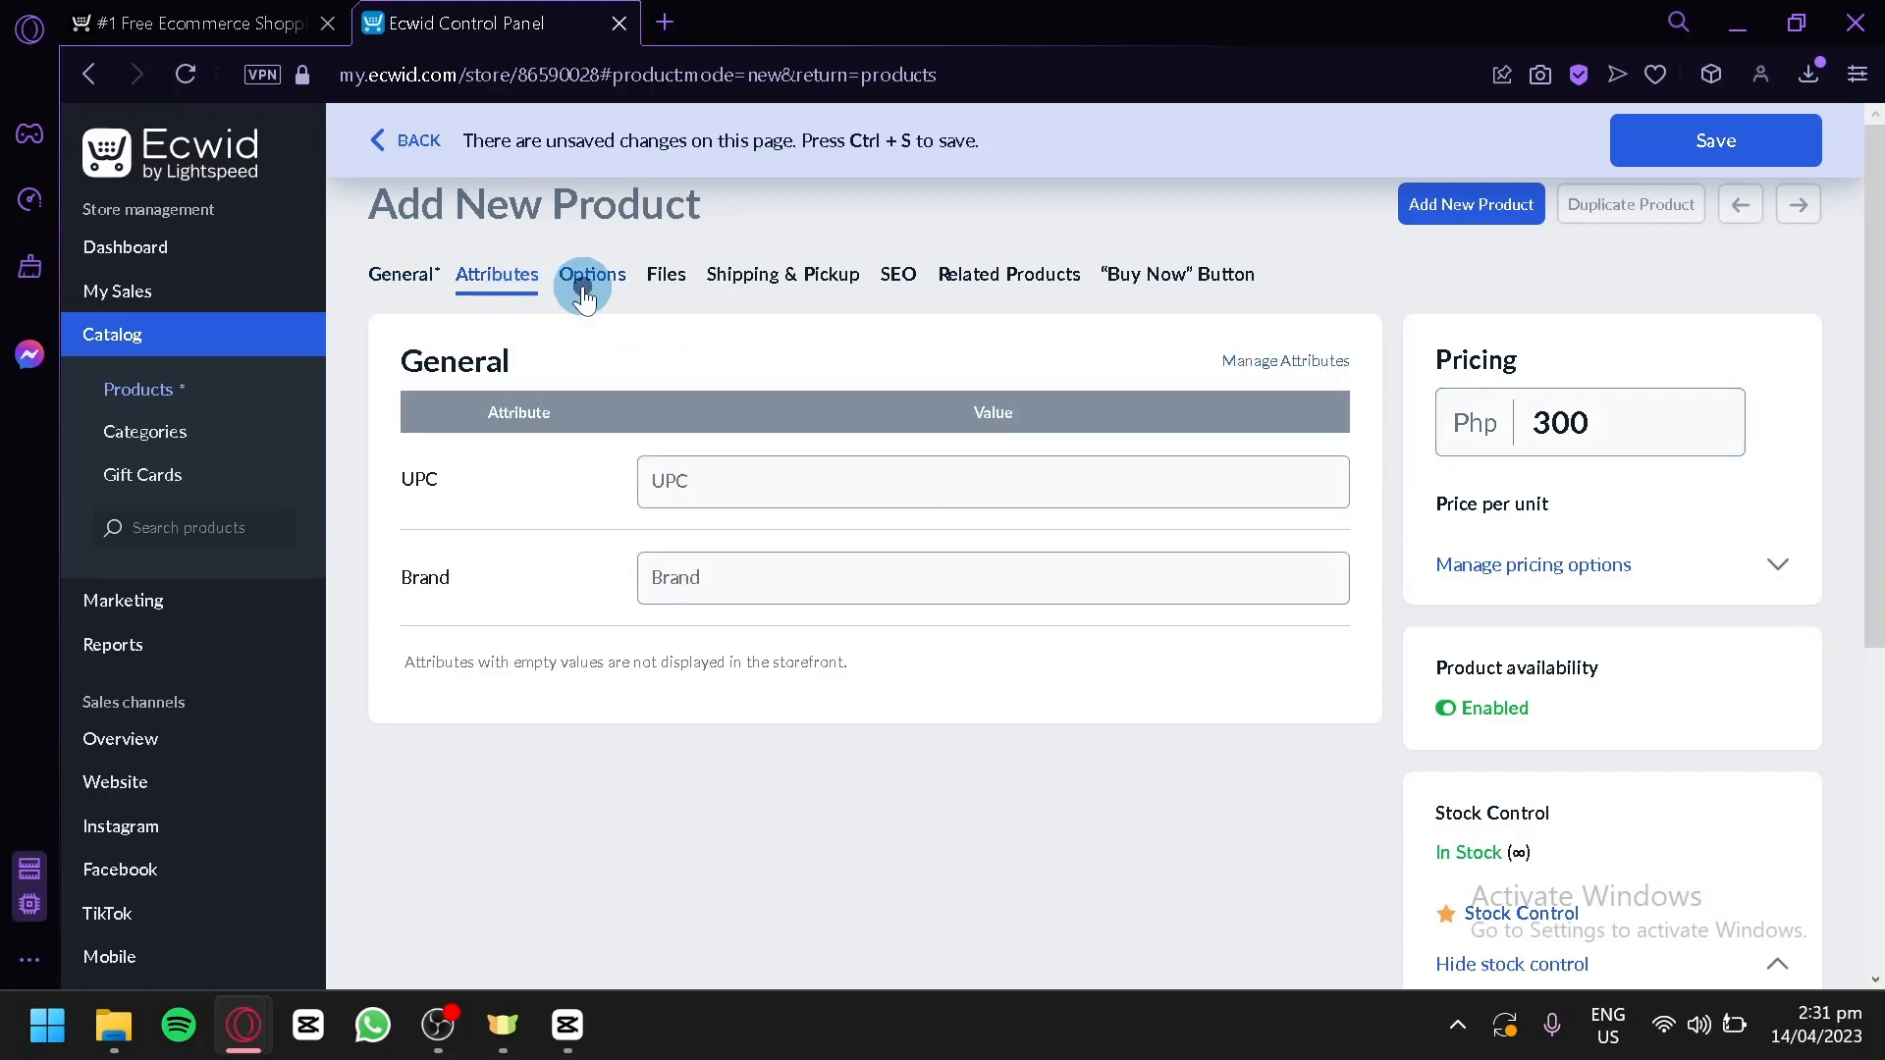
left_click(584, 284)
left_click(670, 283)
left_click(745, 283)
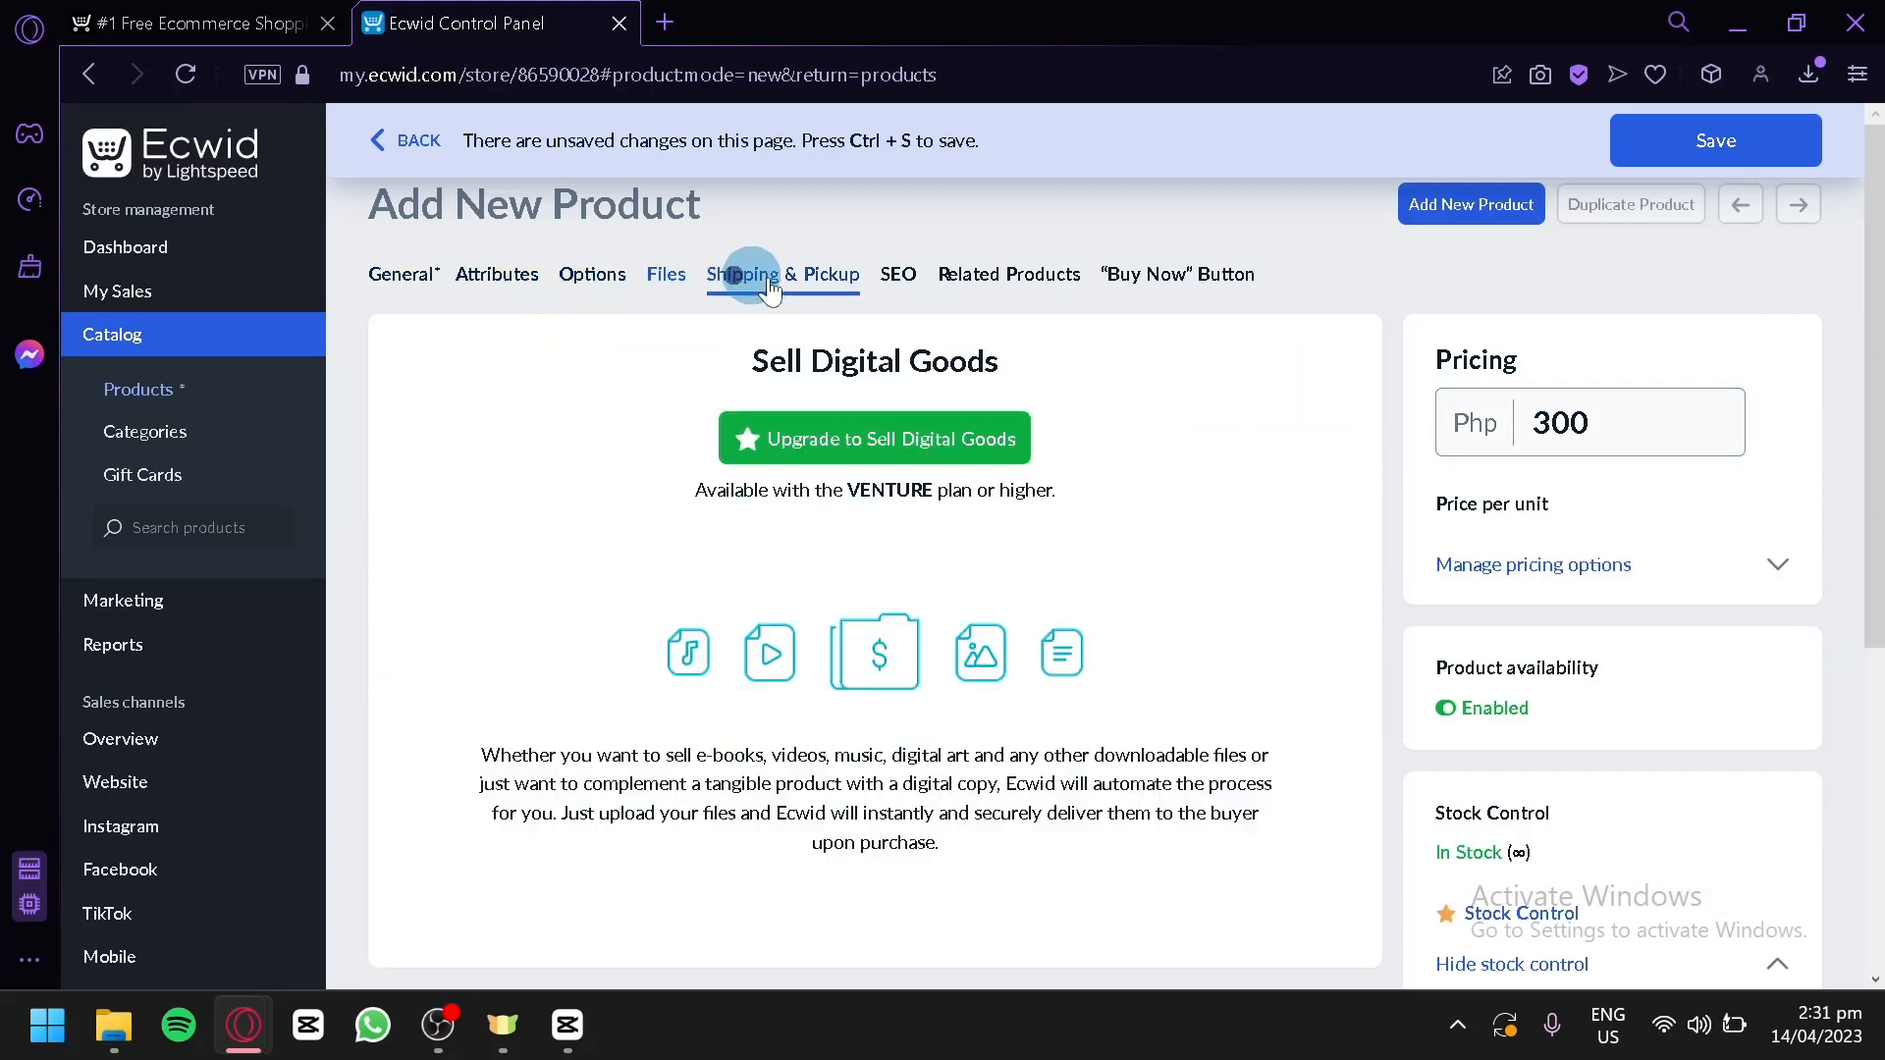
left_click(895, 279)
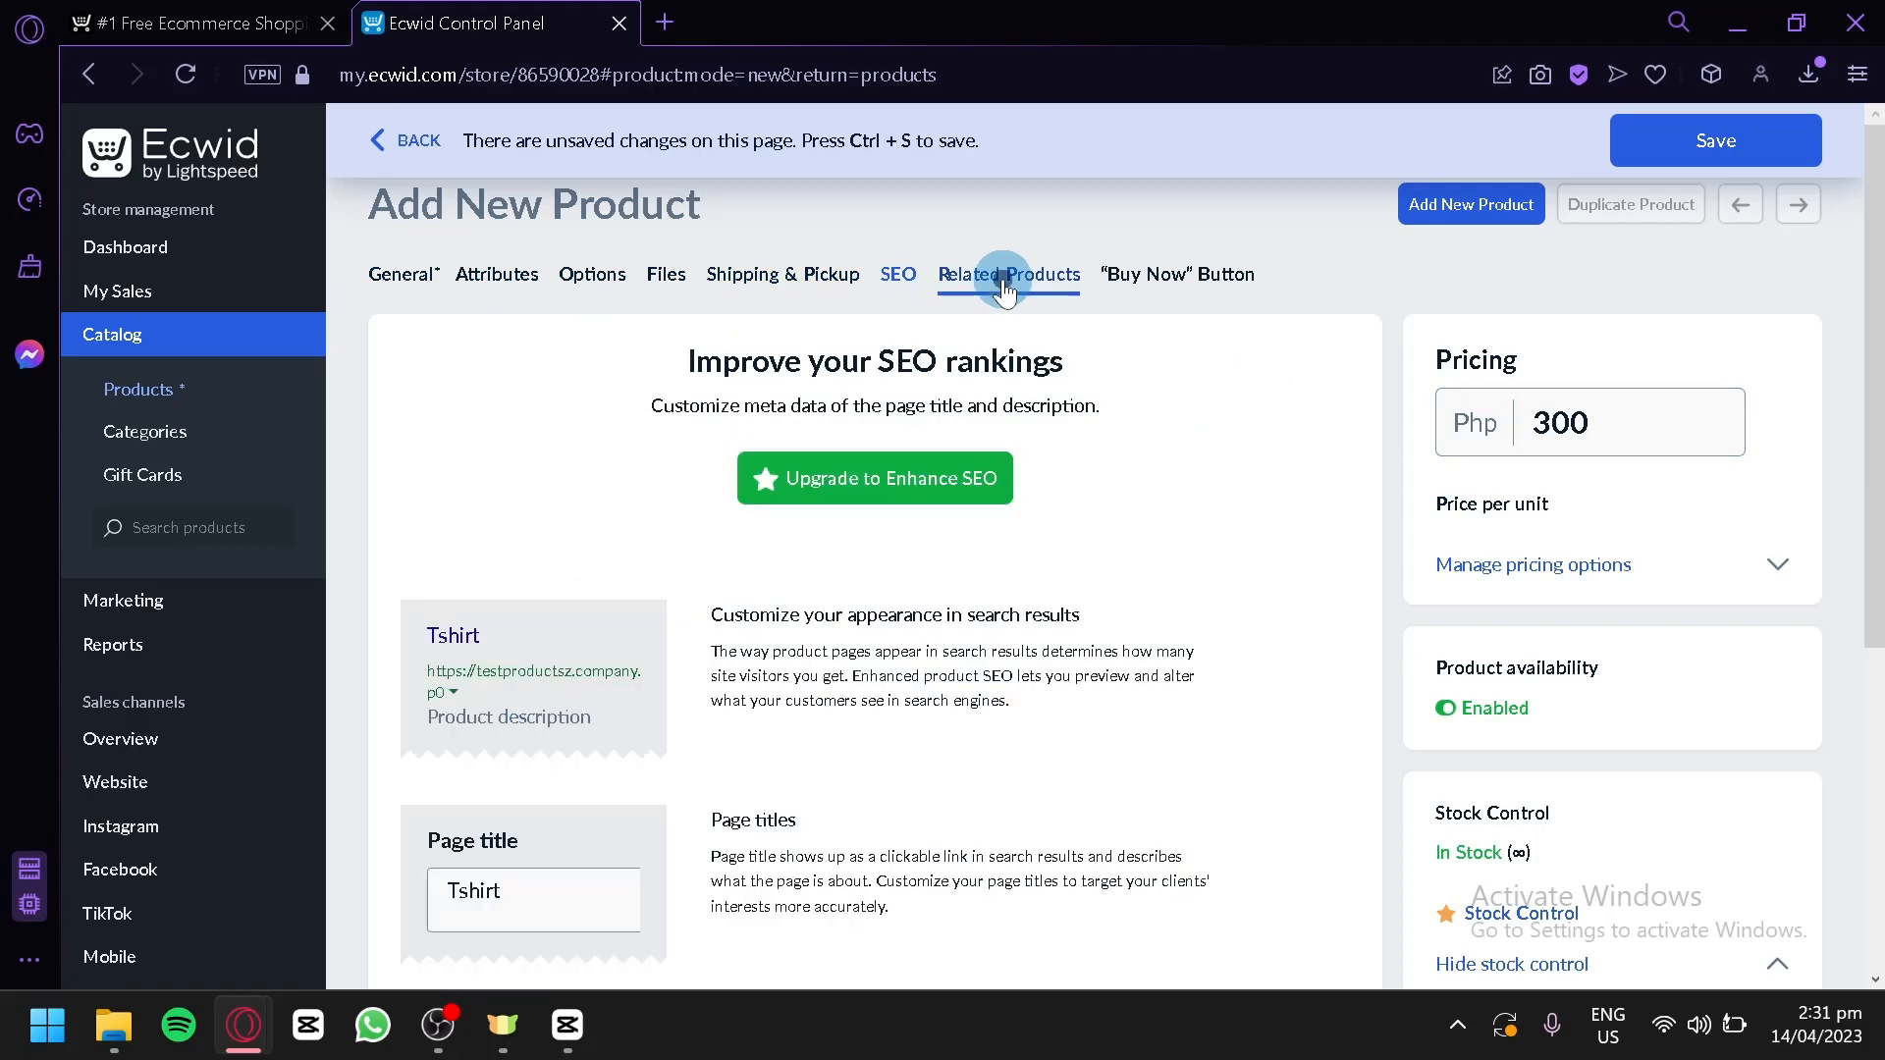
left_click(1003, 285)
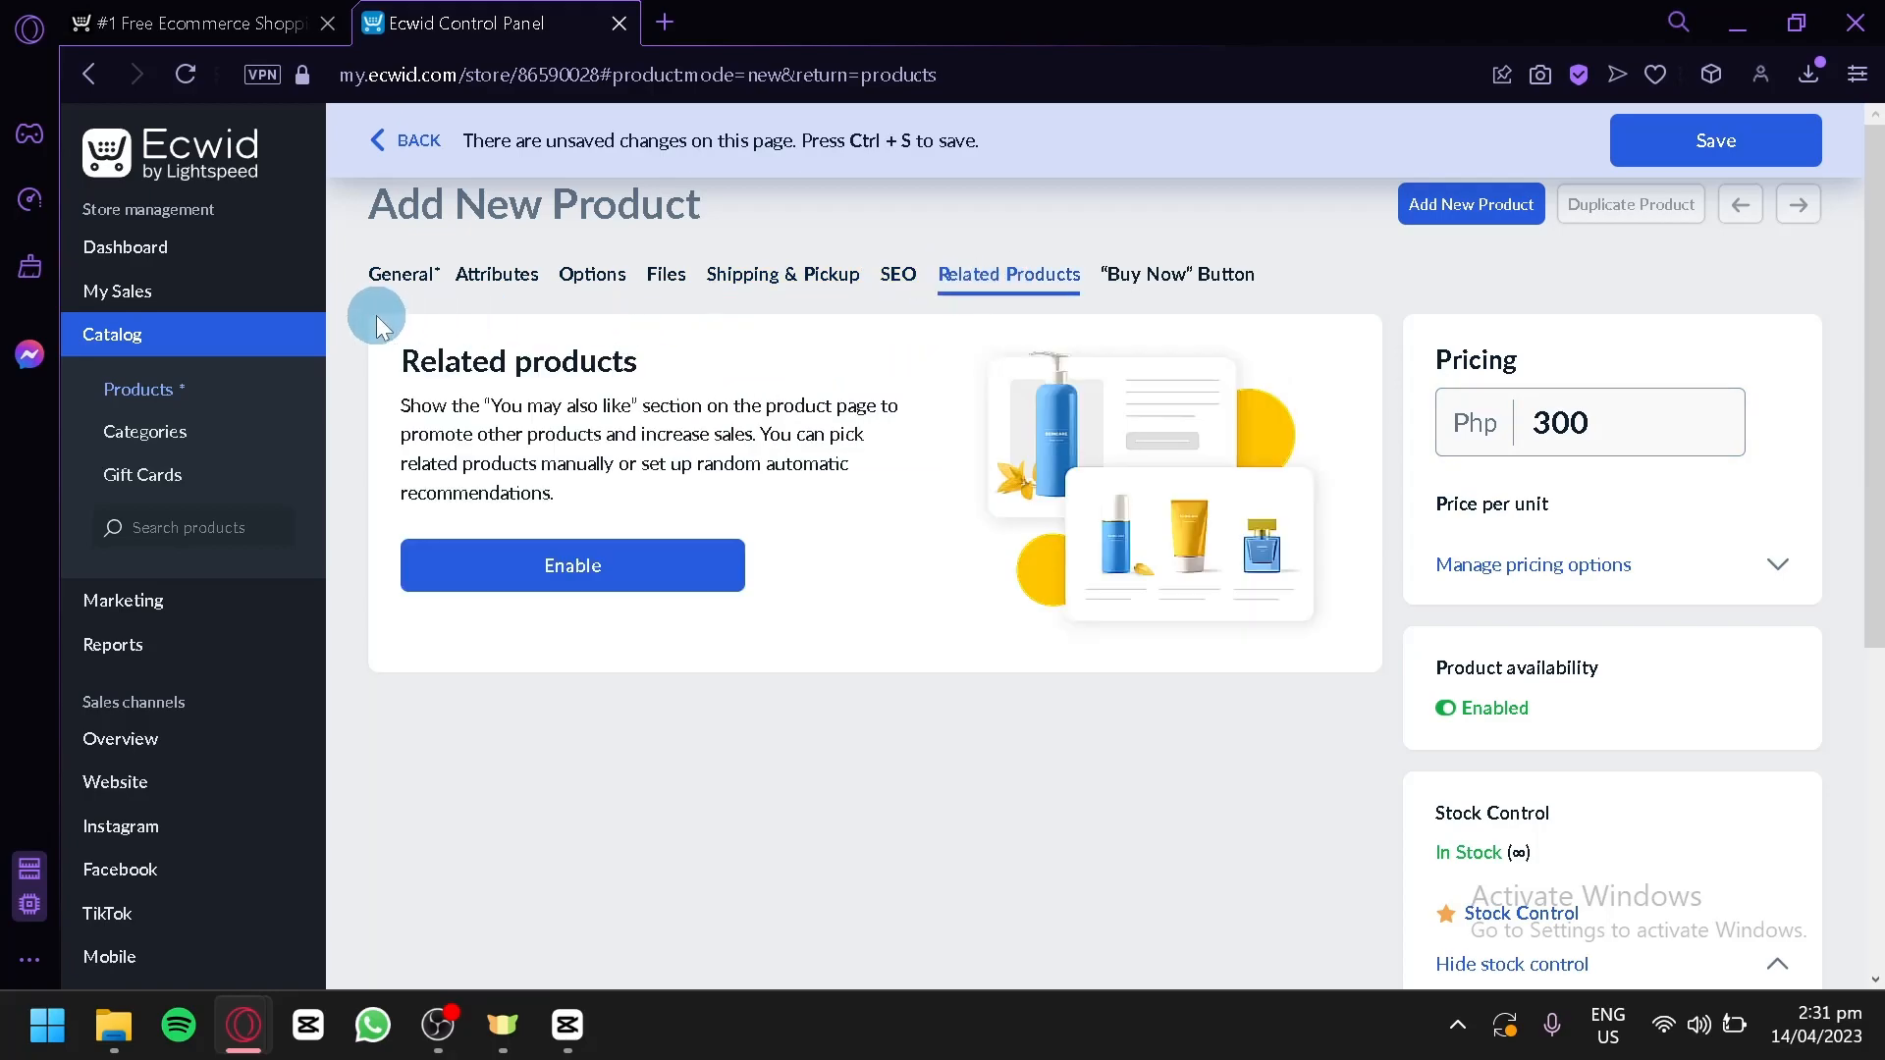
- Save the Tshirt product from its General settings and return to the dashboard
left_click(403, 277)
left_click(1731, 131)
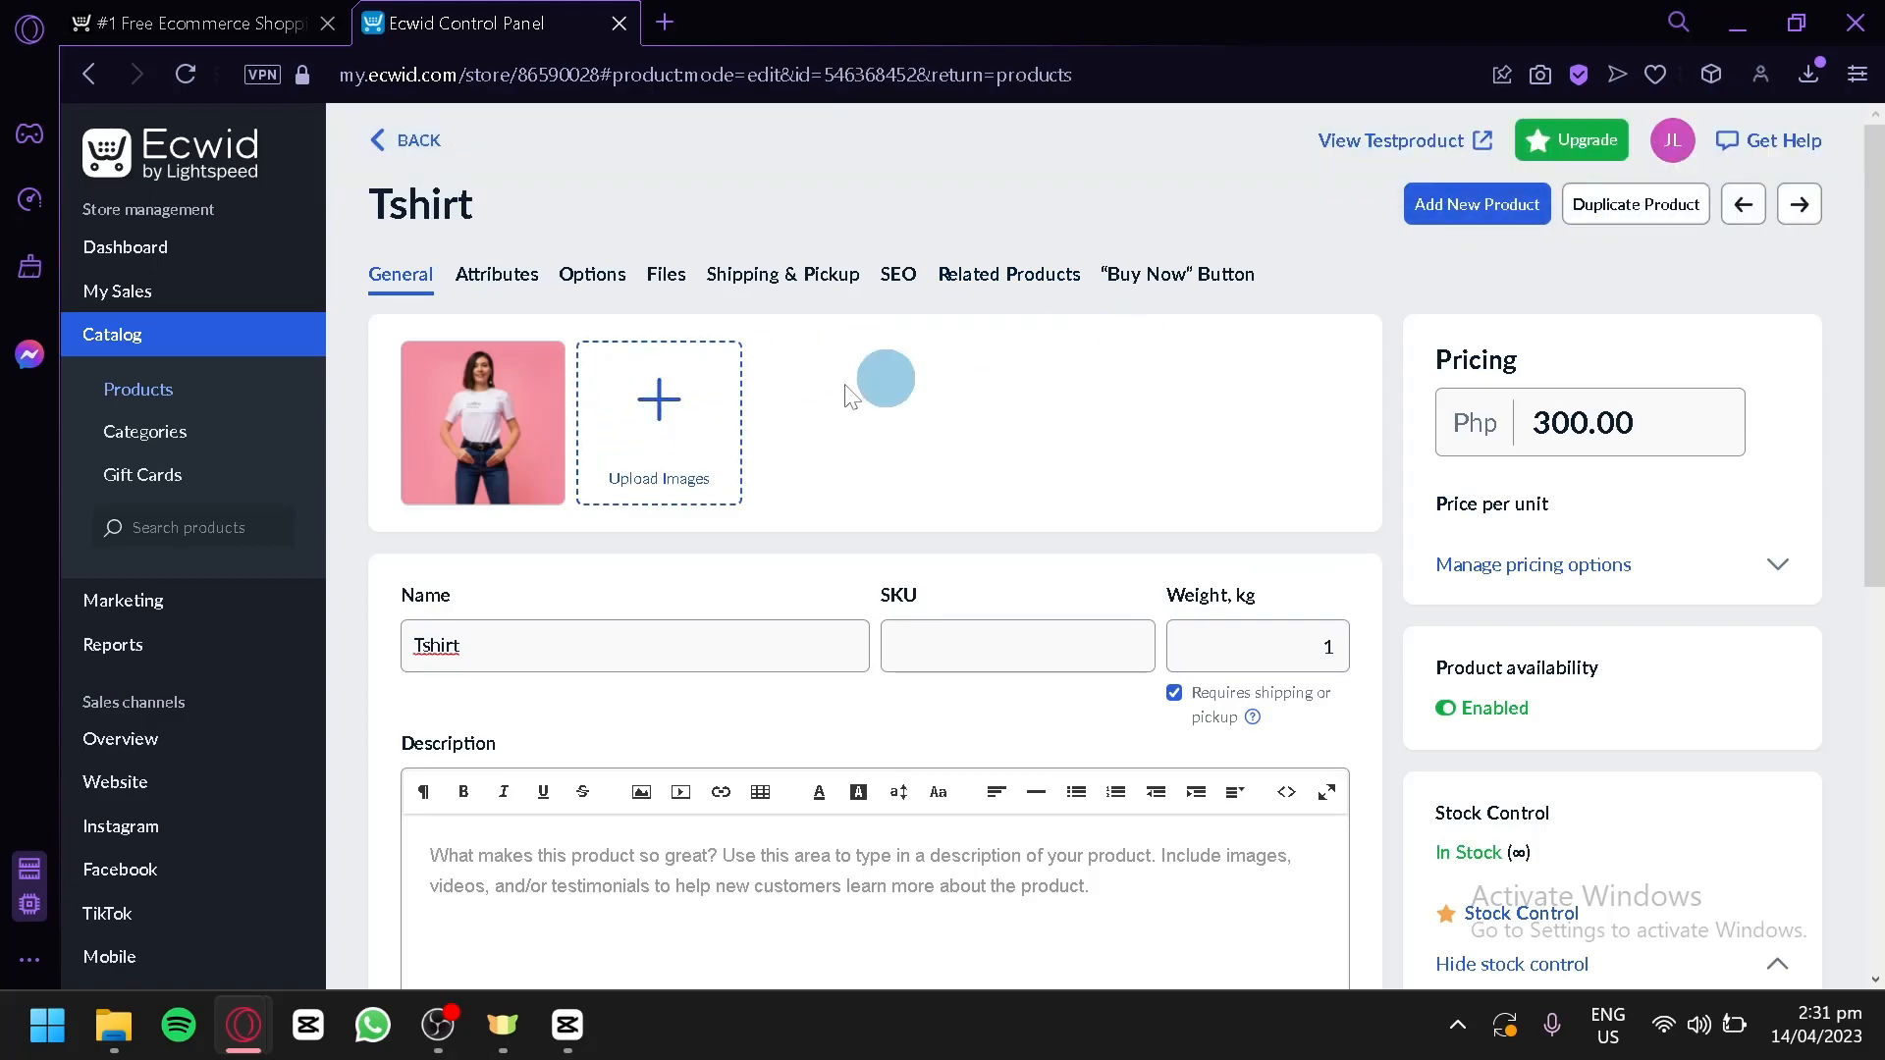
left_click(148, 254)
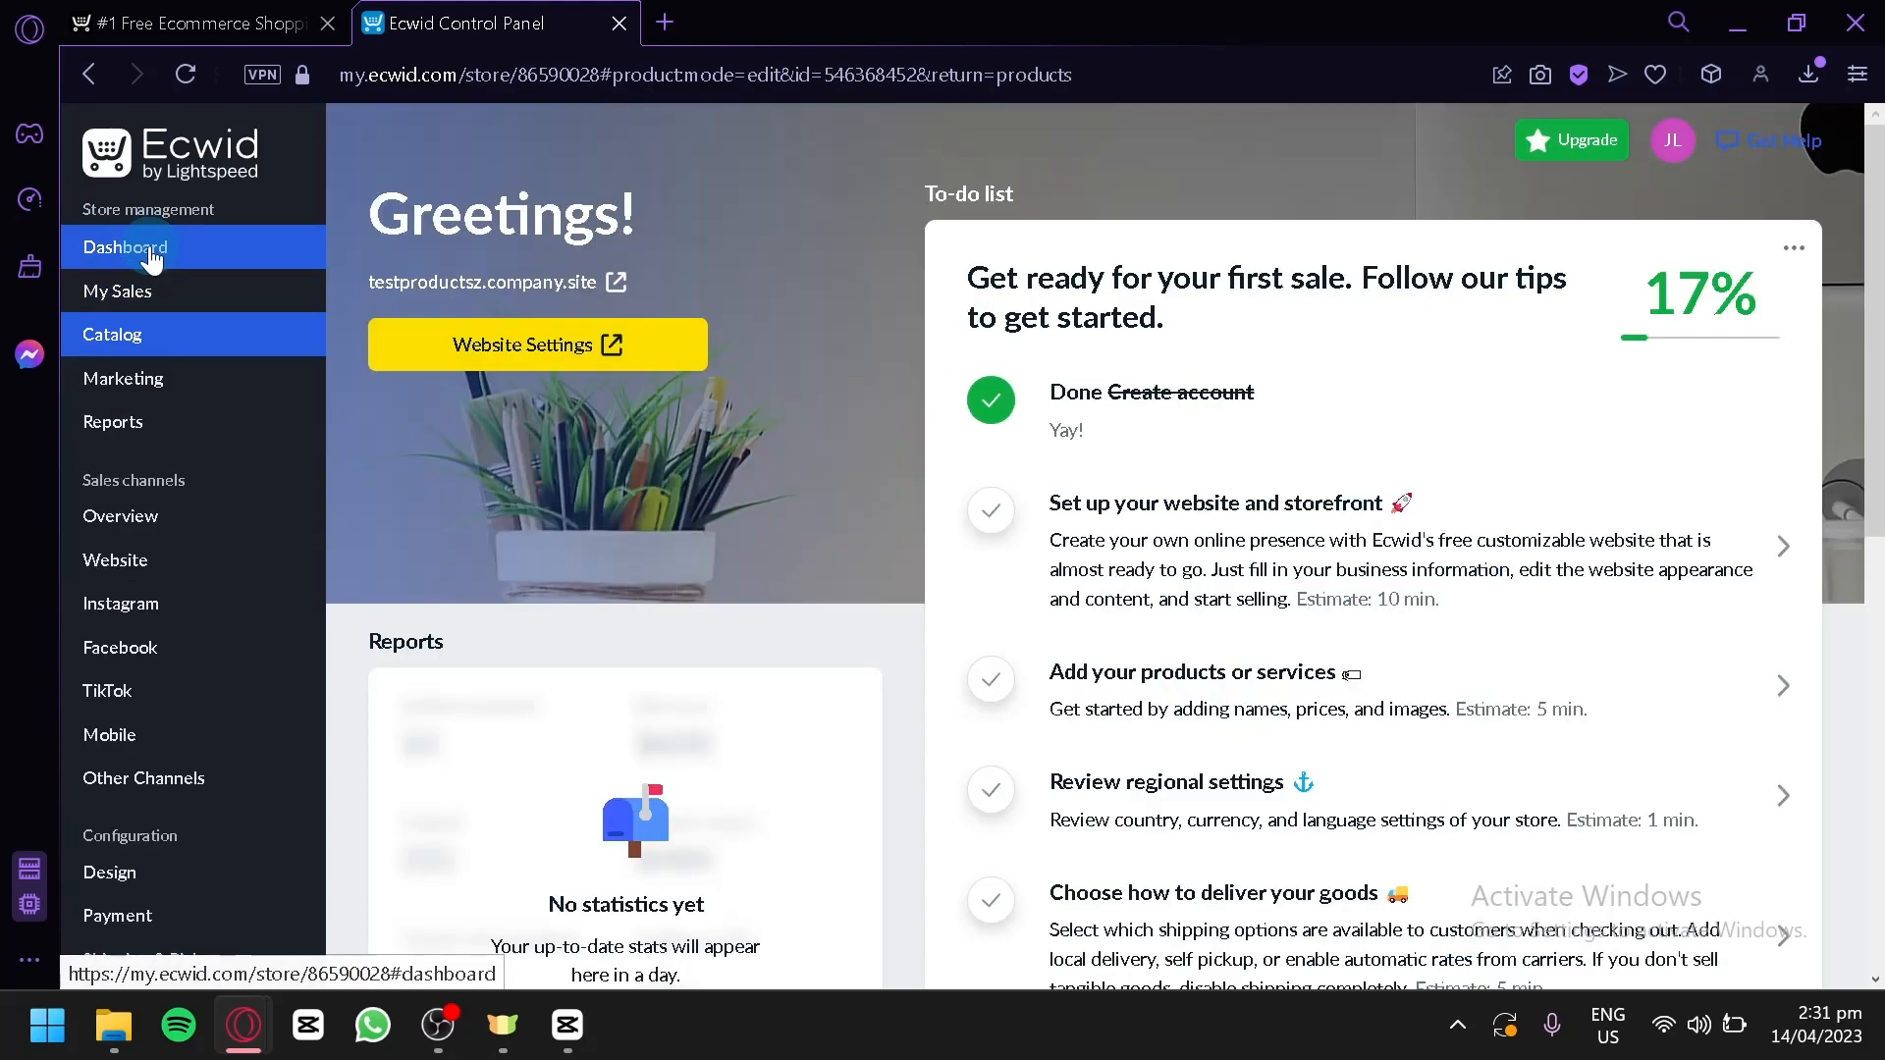
- Look over the website overview and open a preview of the live site
left_click(177, 567)
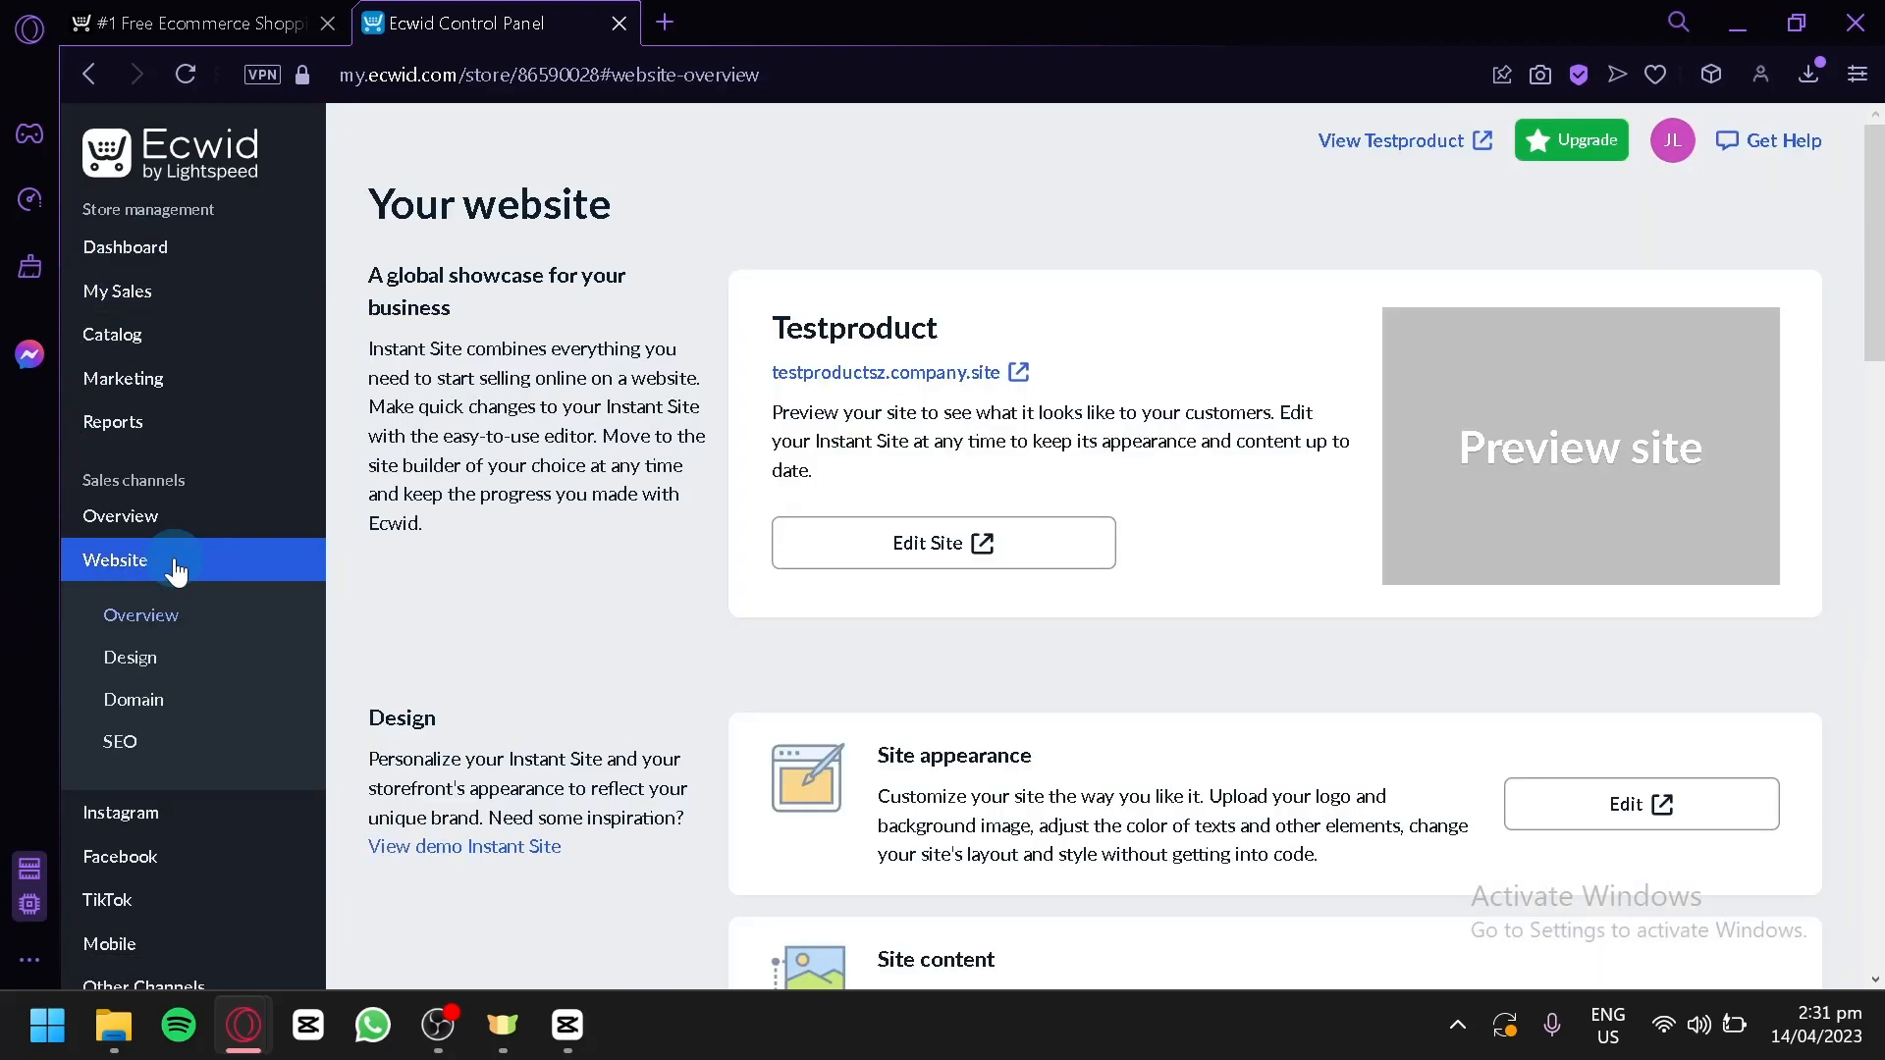
scroll(850, 687, "down", 4)
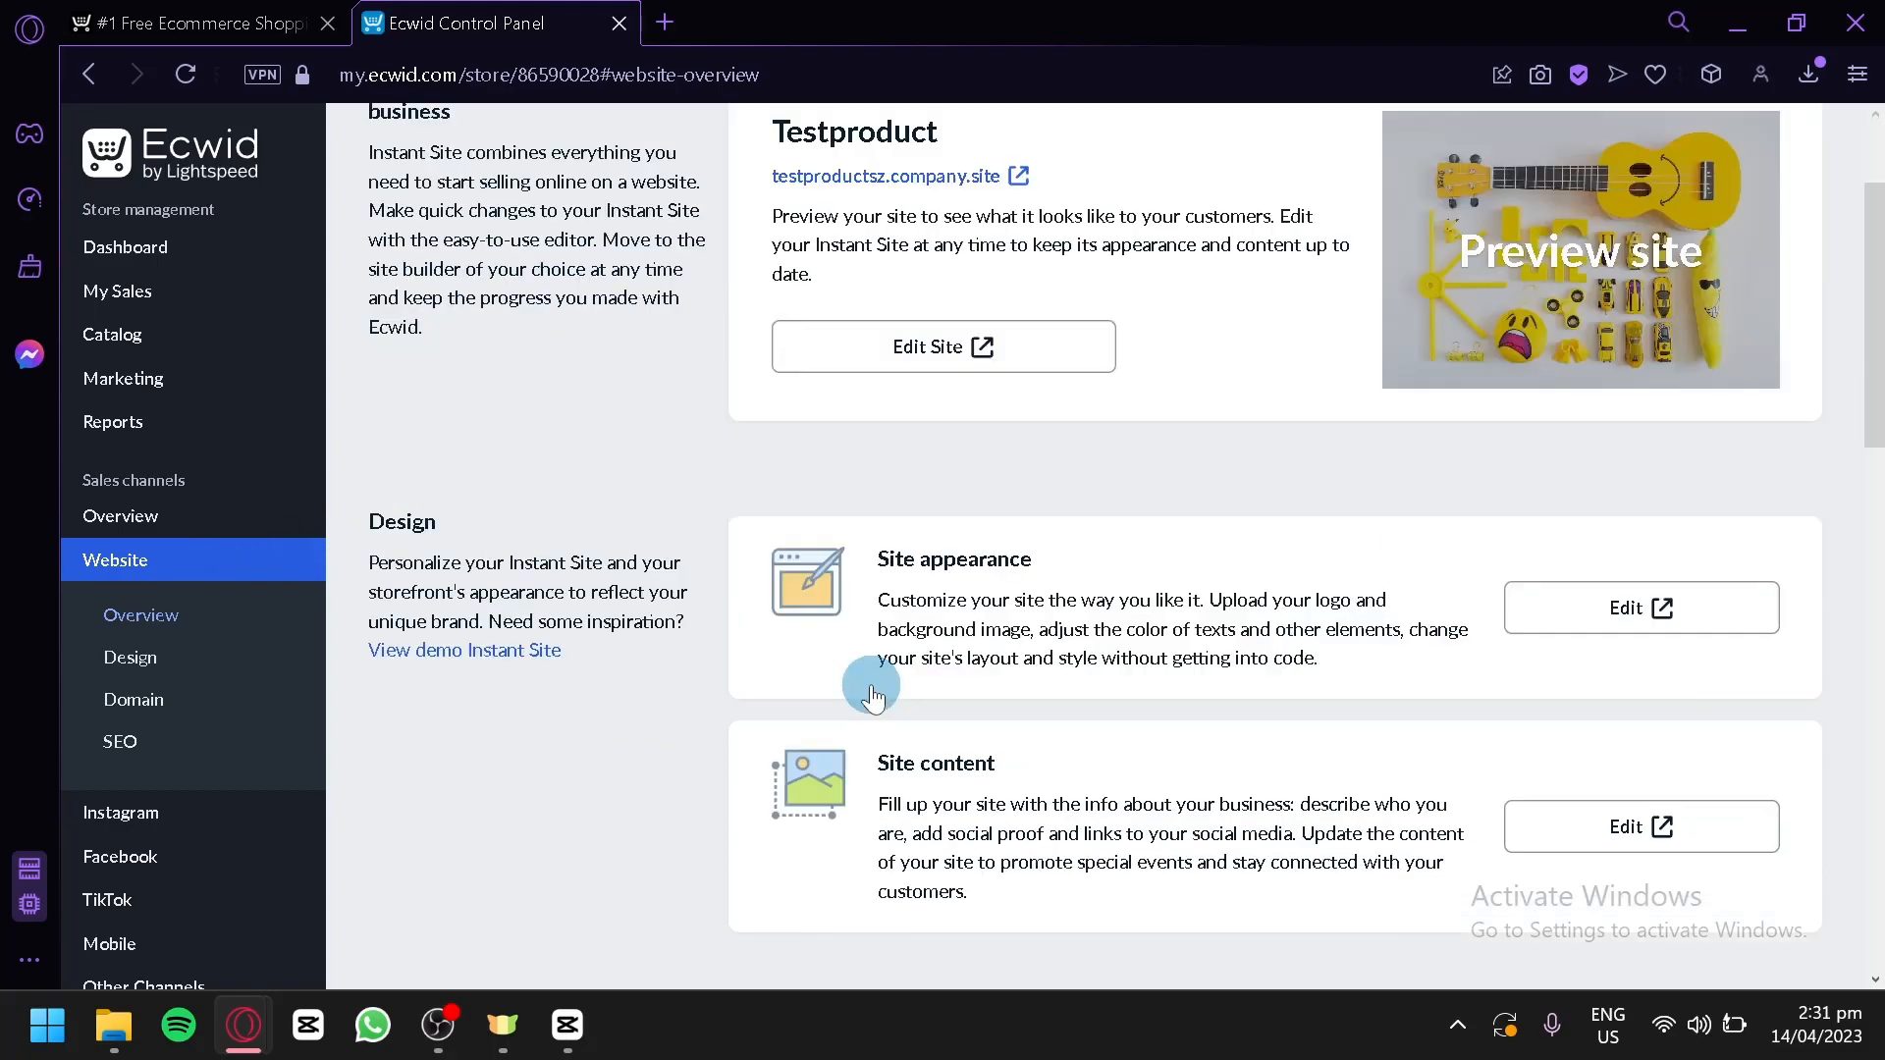
scroll(1502, 469, "up", 4)
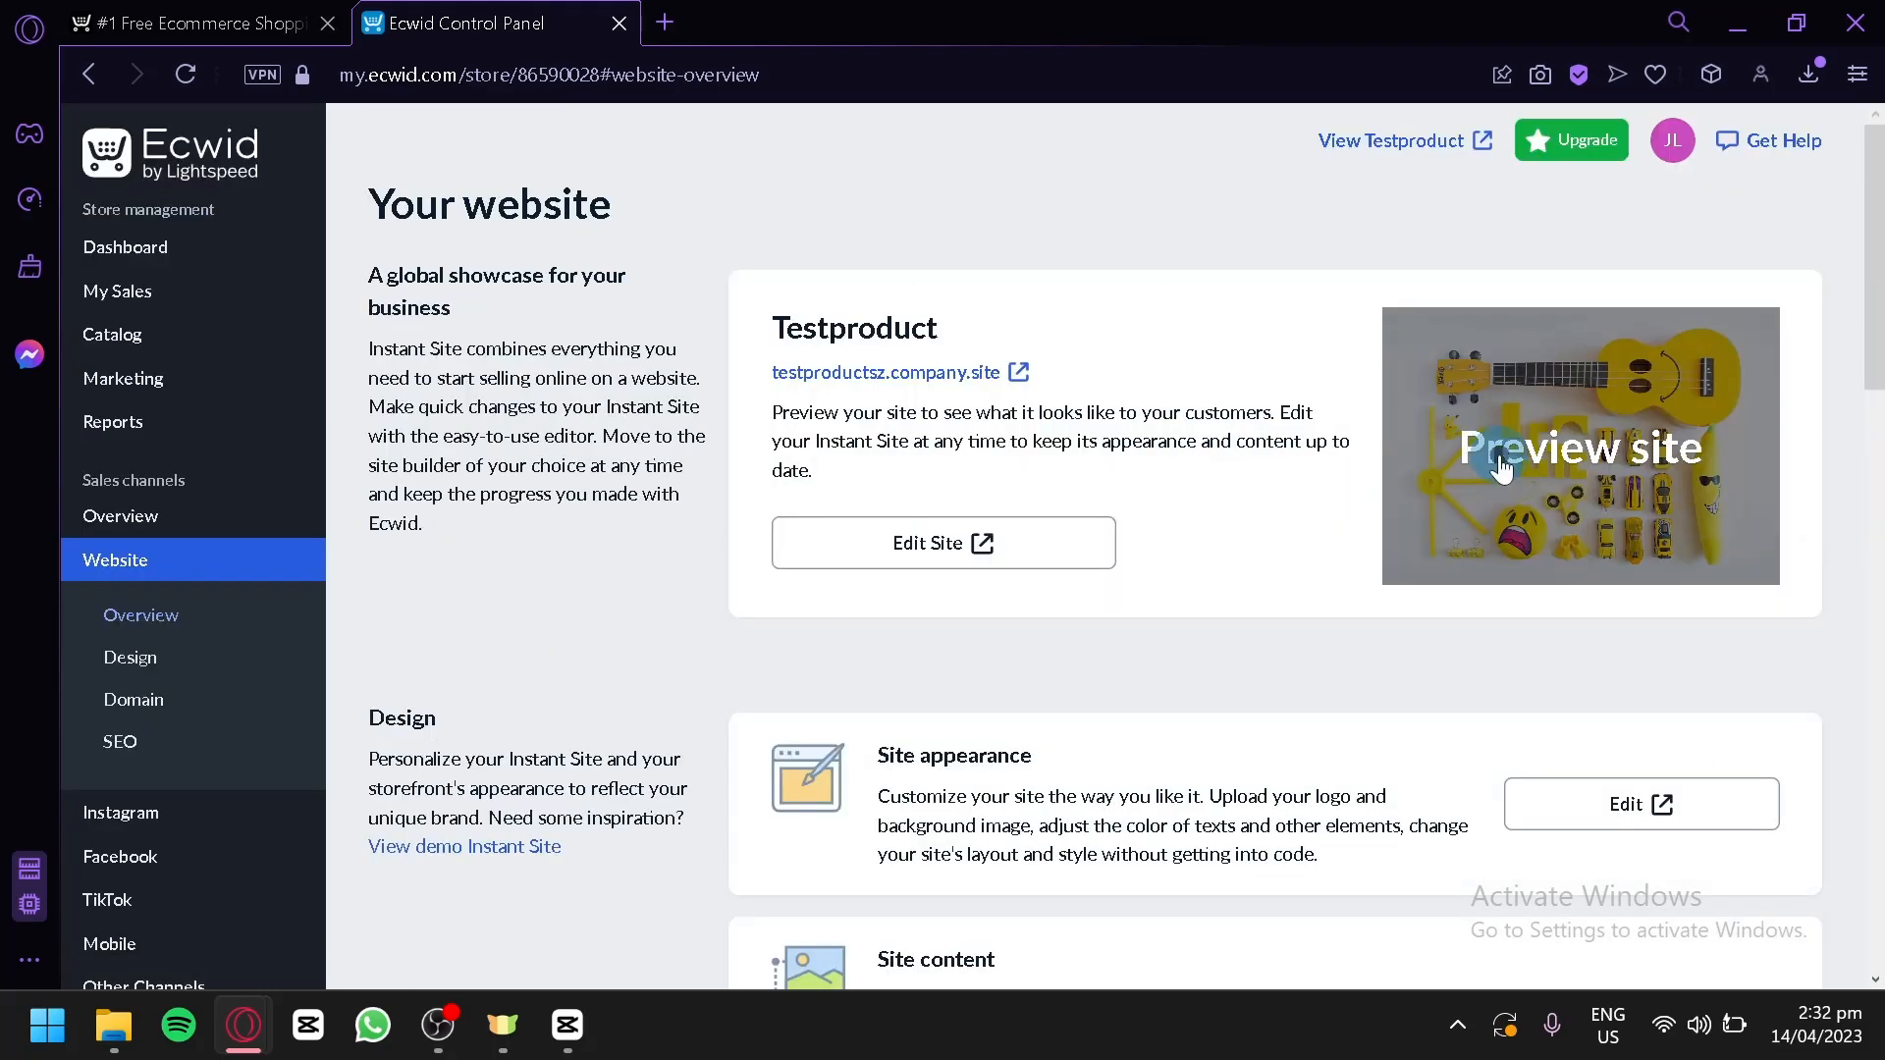
left_click(1501, 470)
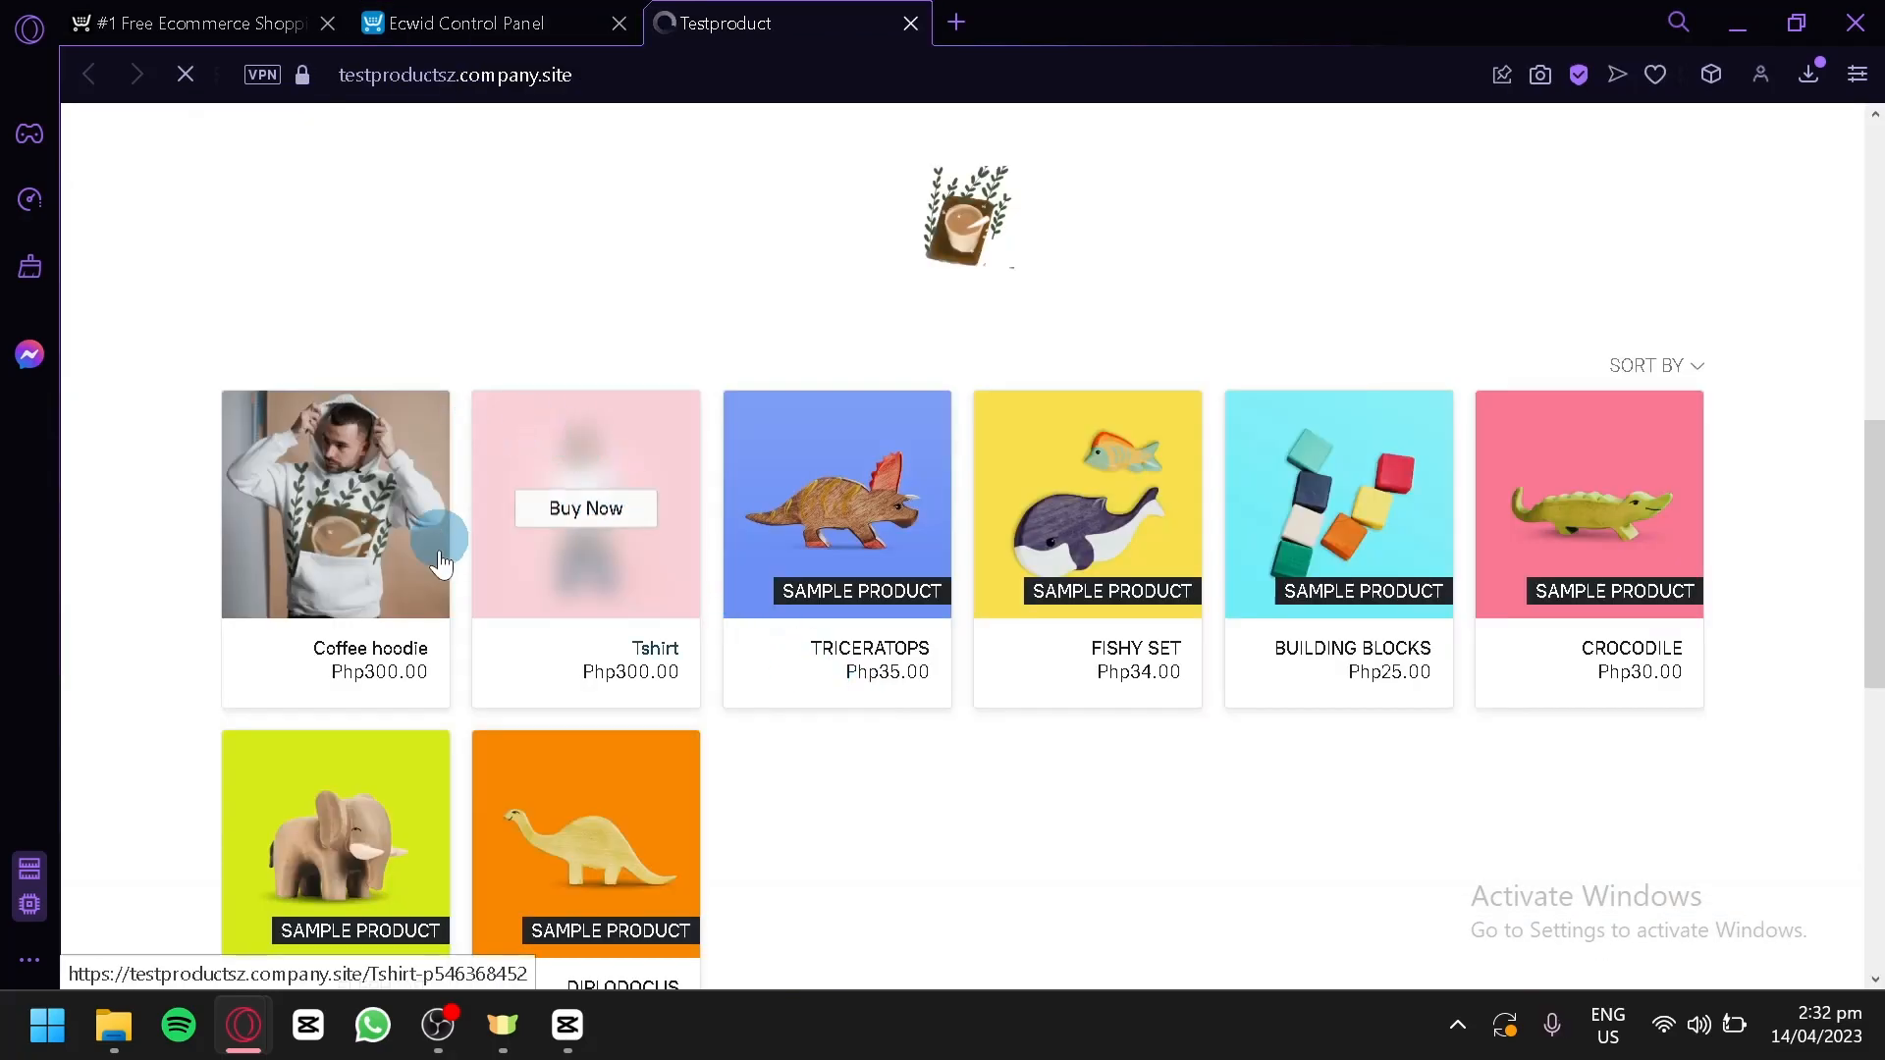
- Add the Tshirt to the bag from the storefront catalog, and view its product page
left_click(603, 507)
left_click(596, 455)
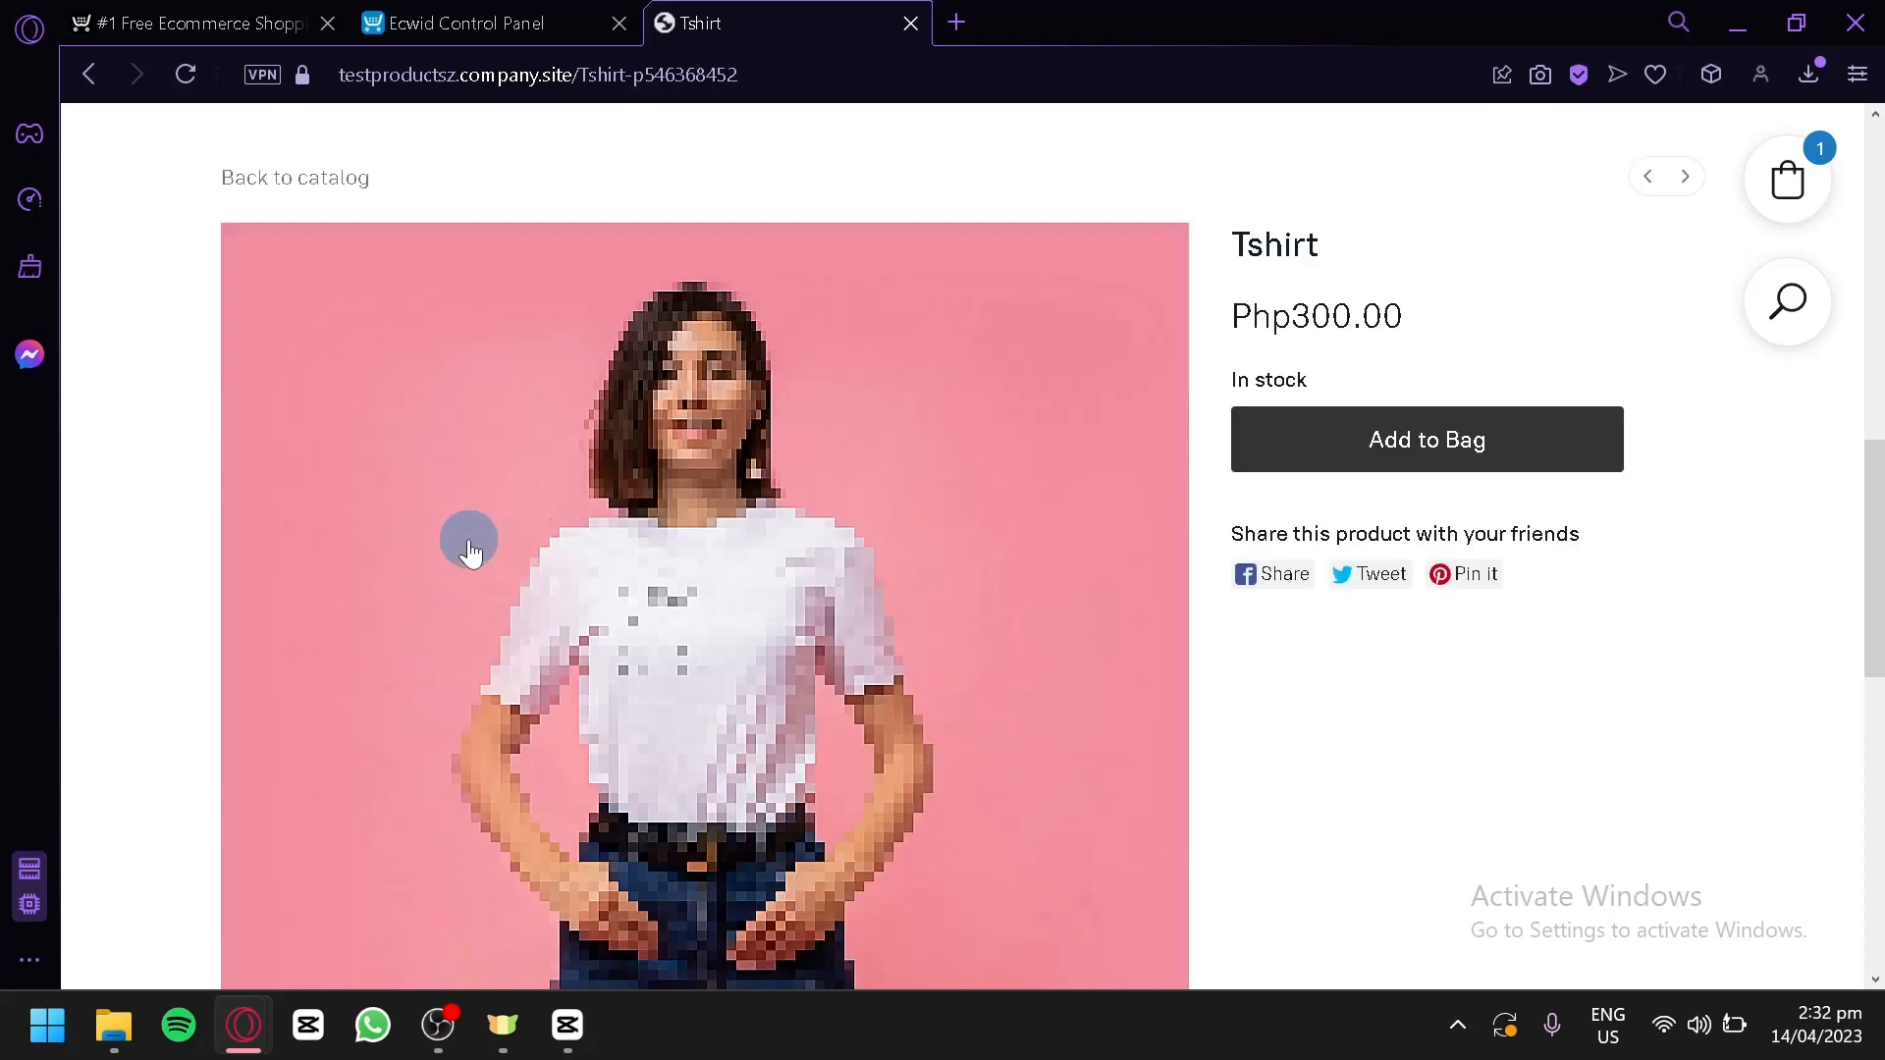
scroll(981, 501, "up", 4)
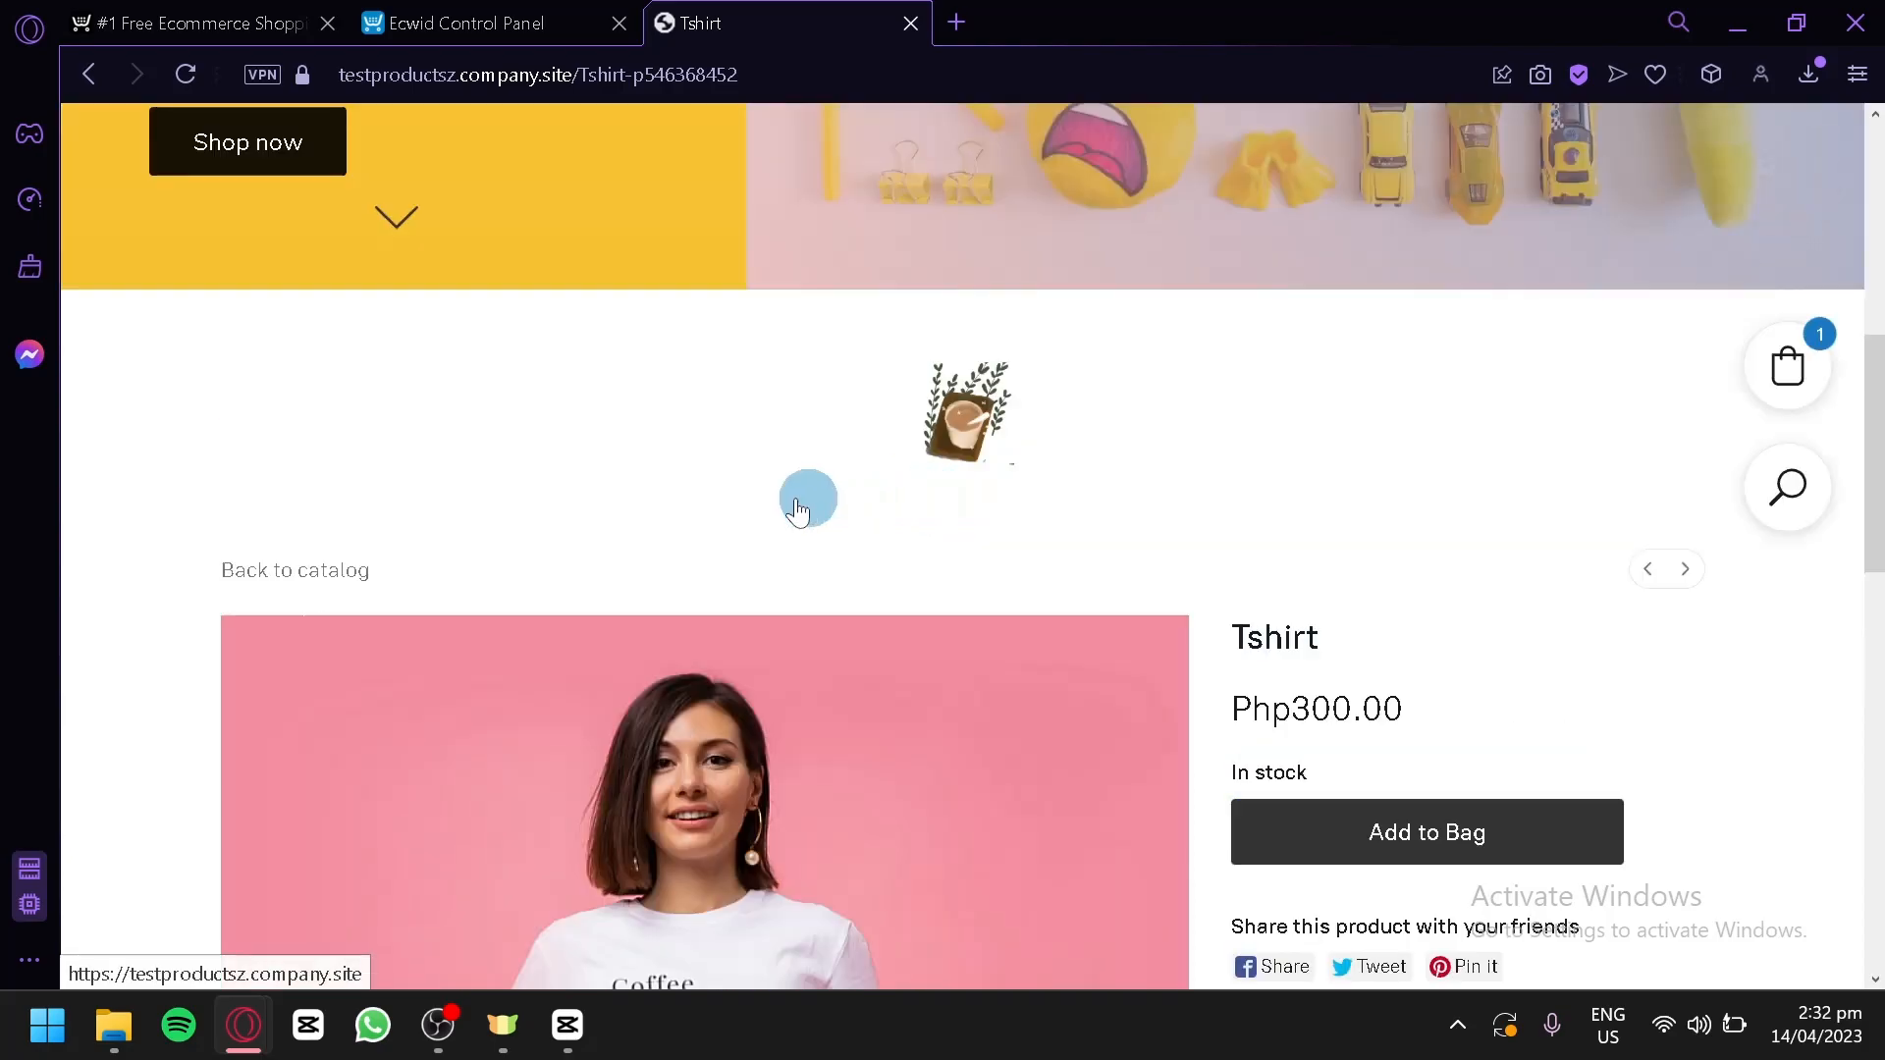
scroll(687, 510, "down", 6)
scroll(863, 560, "up", 4)
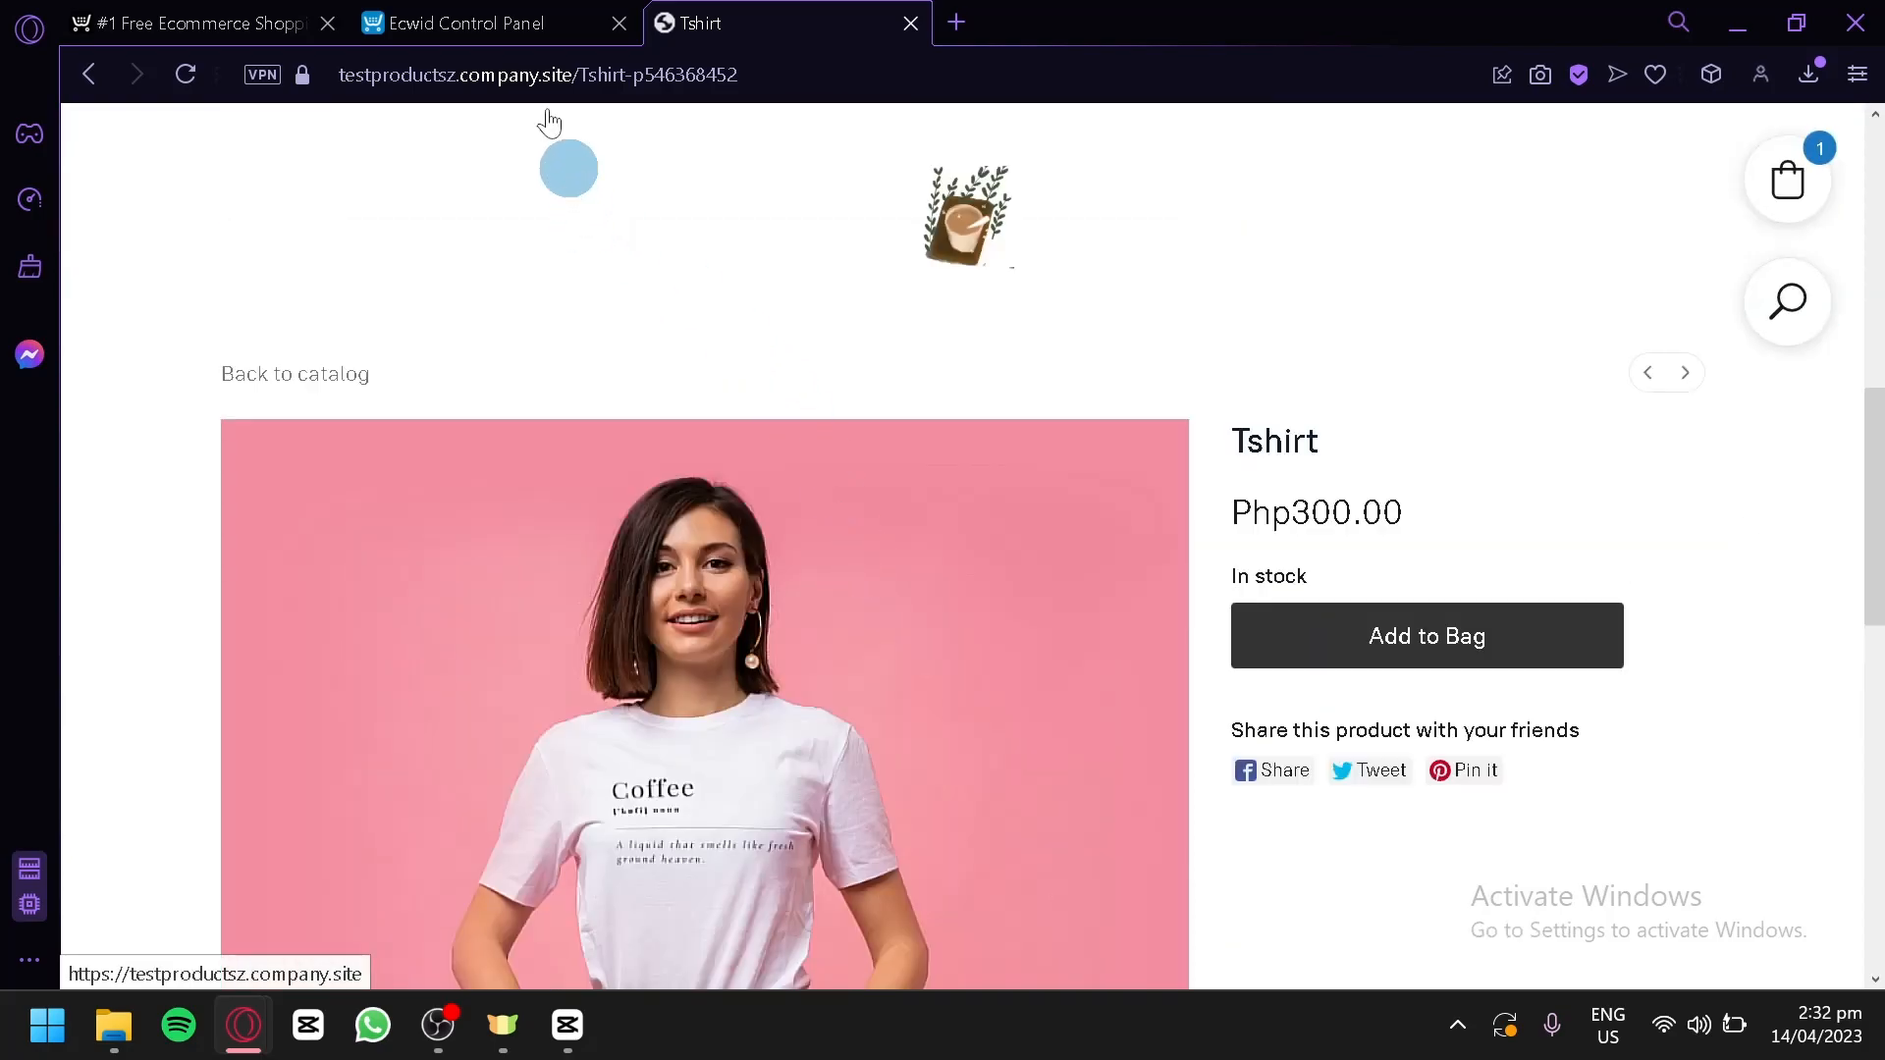
- Return to the Ecwid Control Panel dashboard and review the to-do list for the first sale
left_click(496, 14)
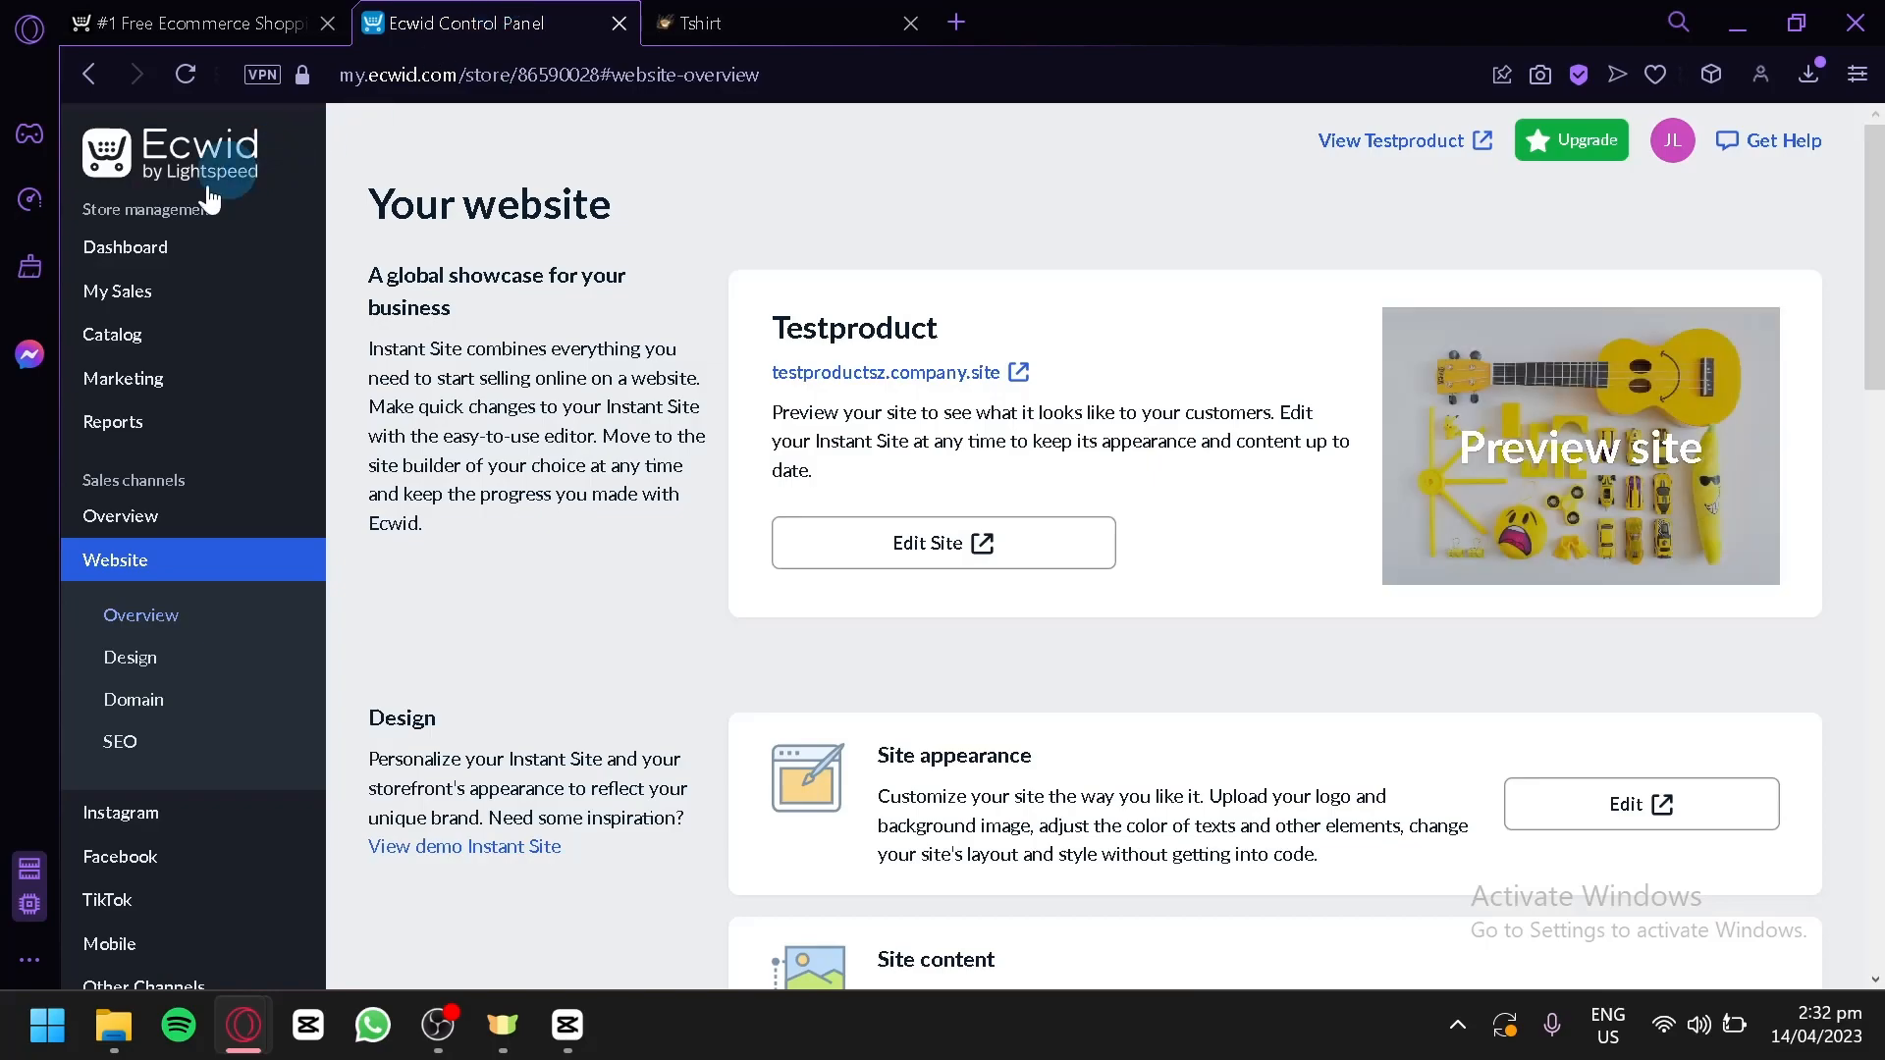
left_click(155, 248)
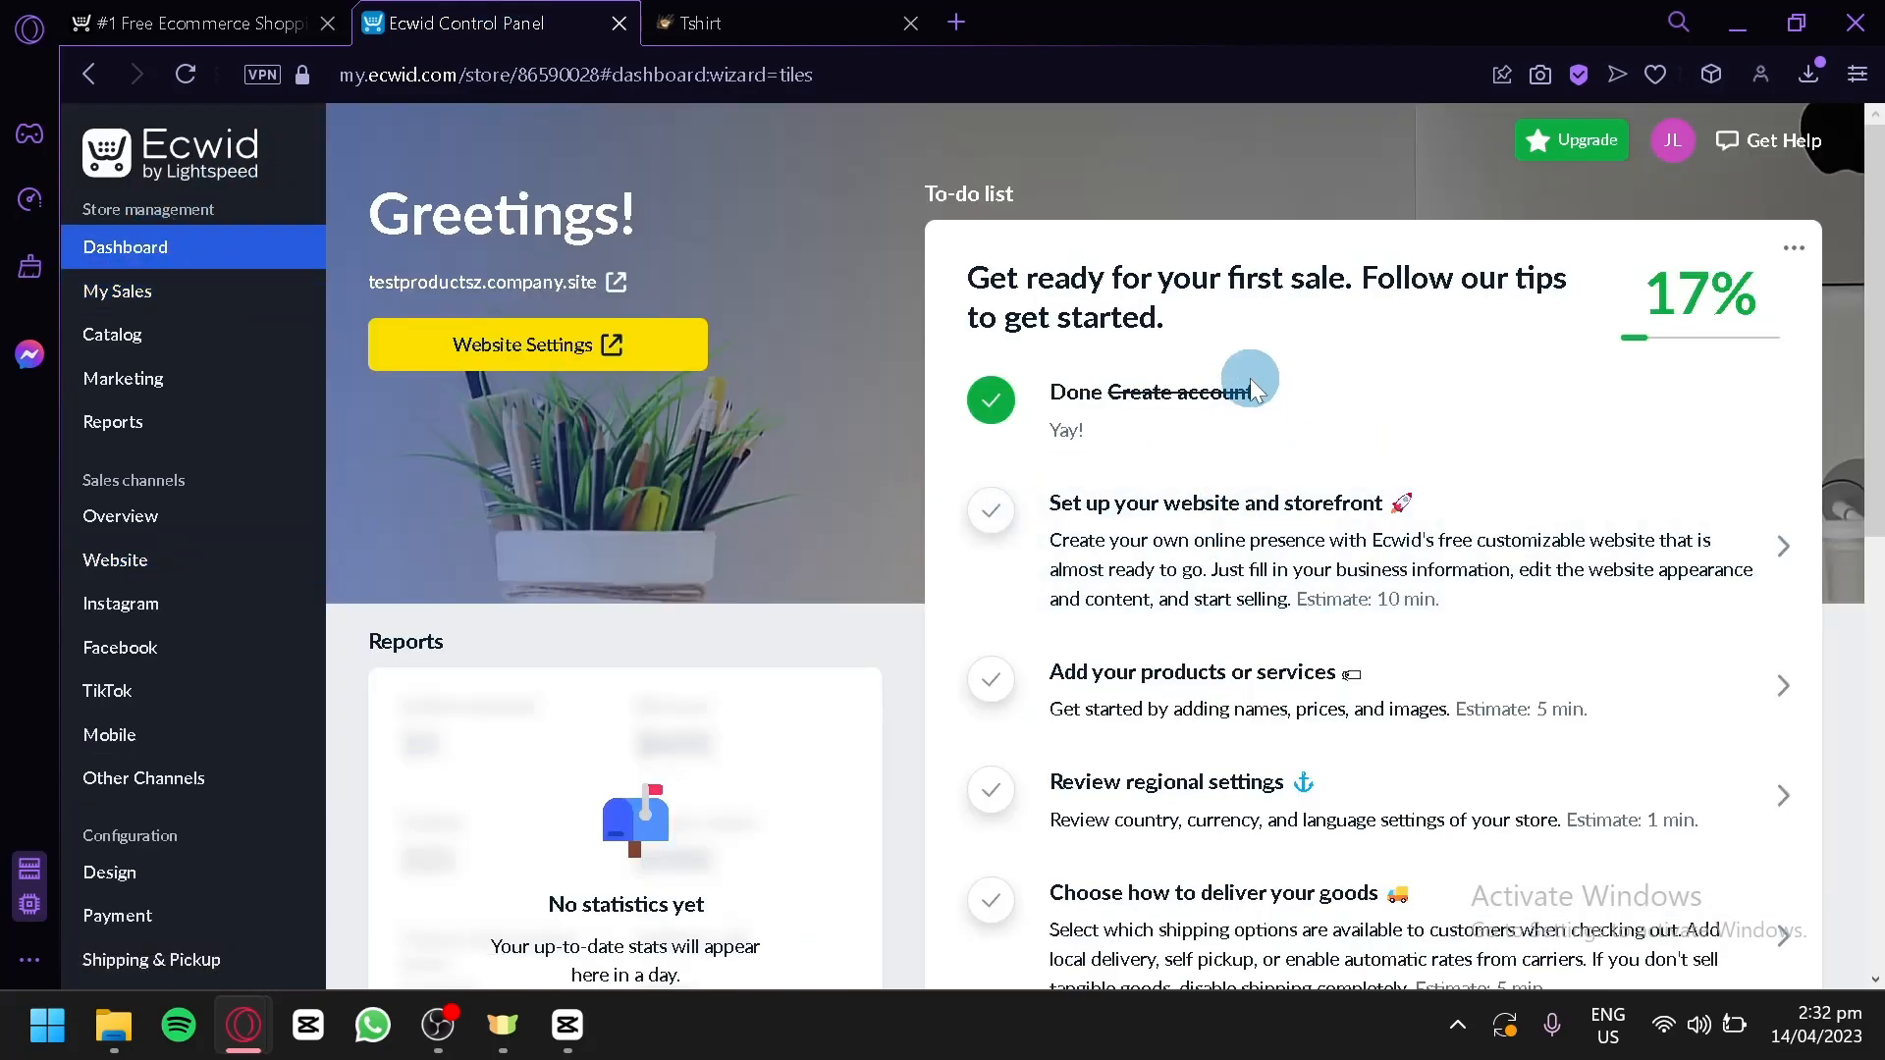
scroll(997, 673, "down", 2)
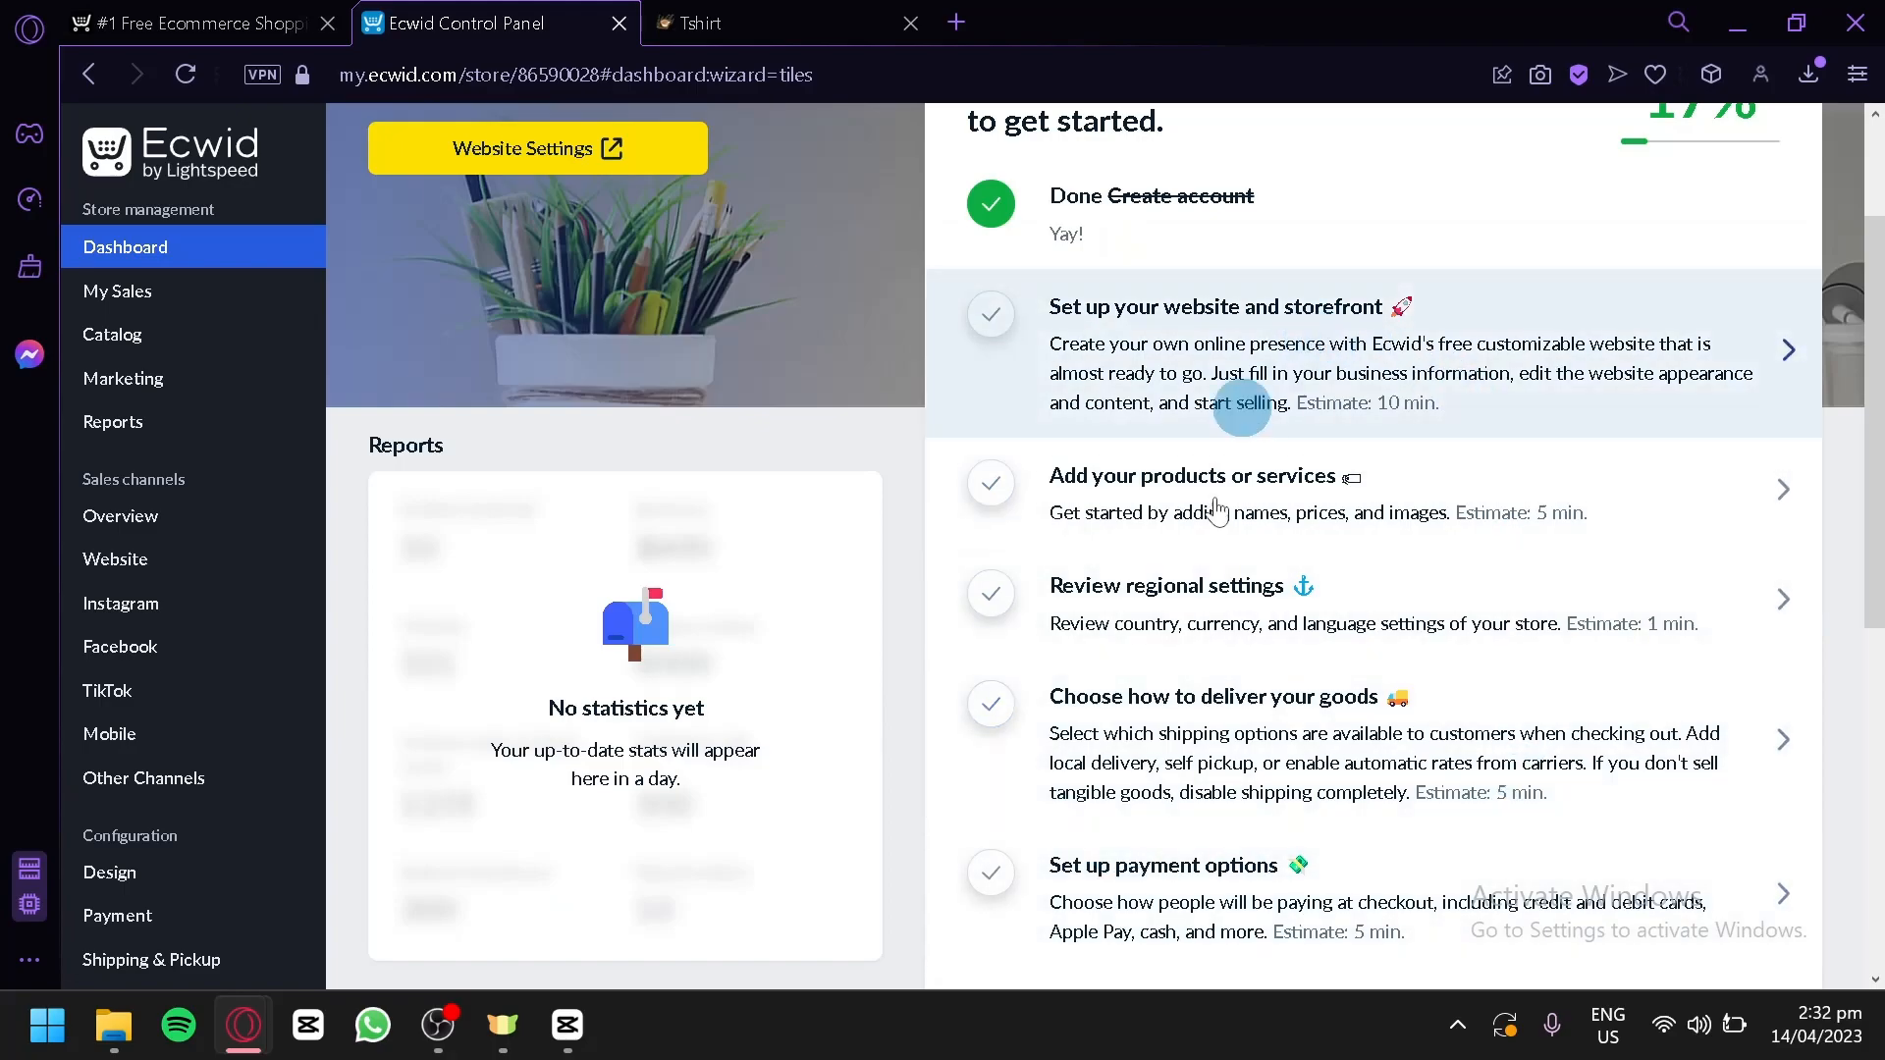
scroll(1235, 381, "up", 2)
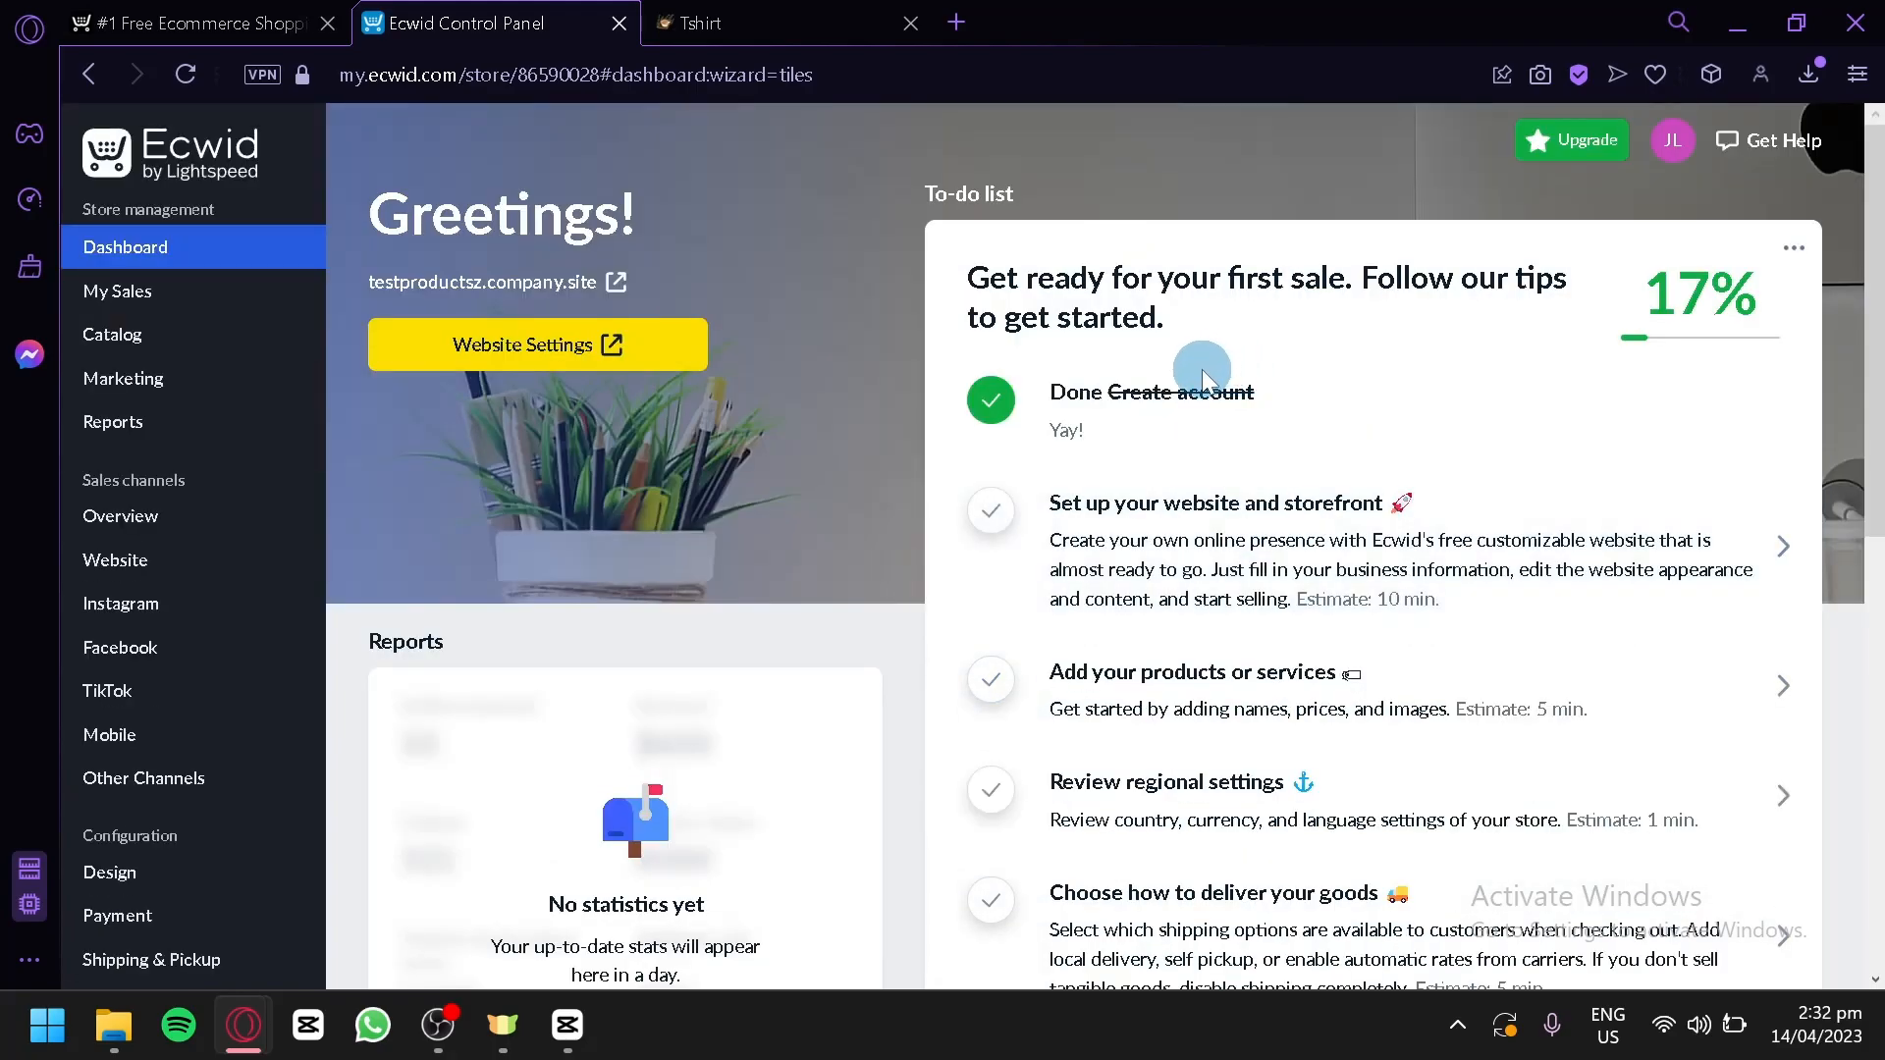
scroll(1202, 369, "down", 2)
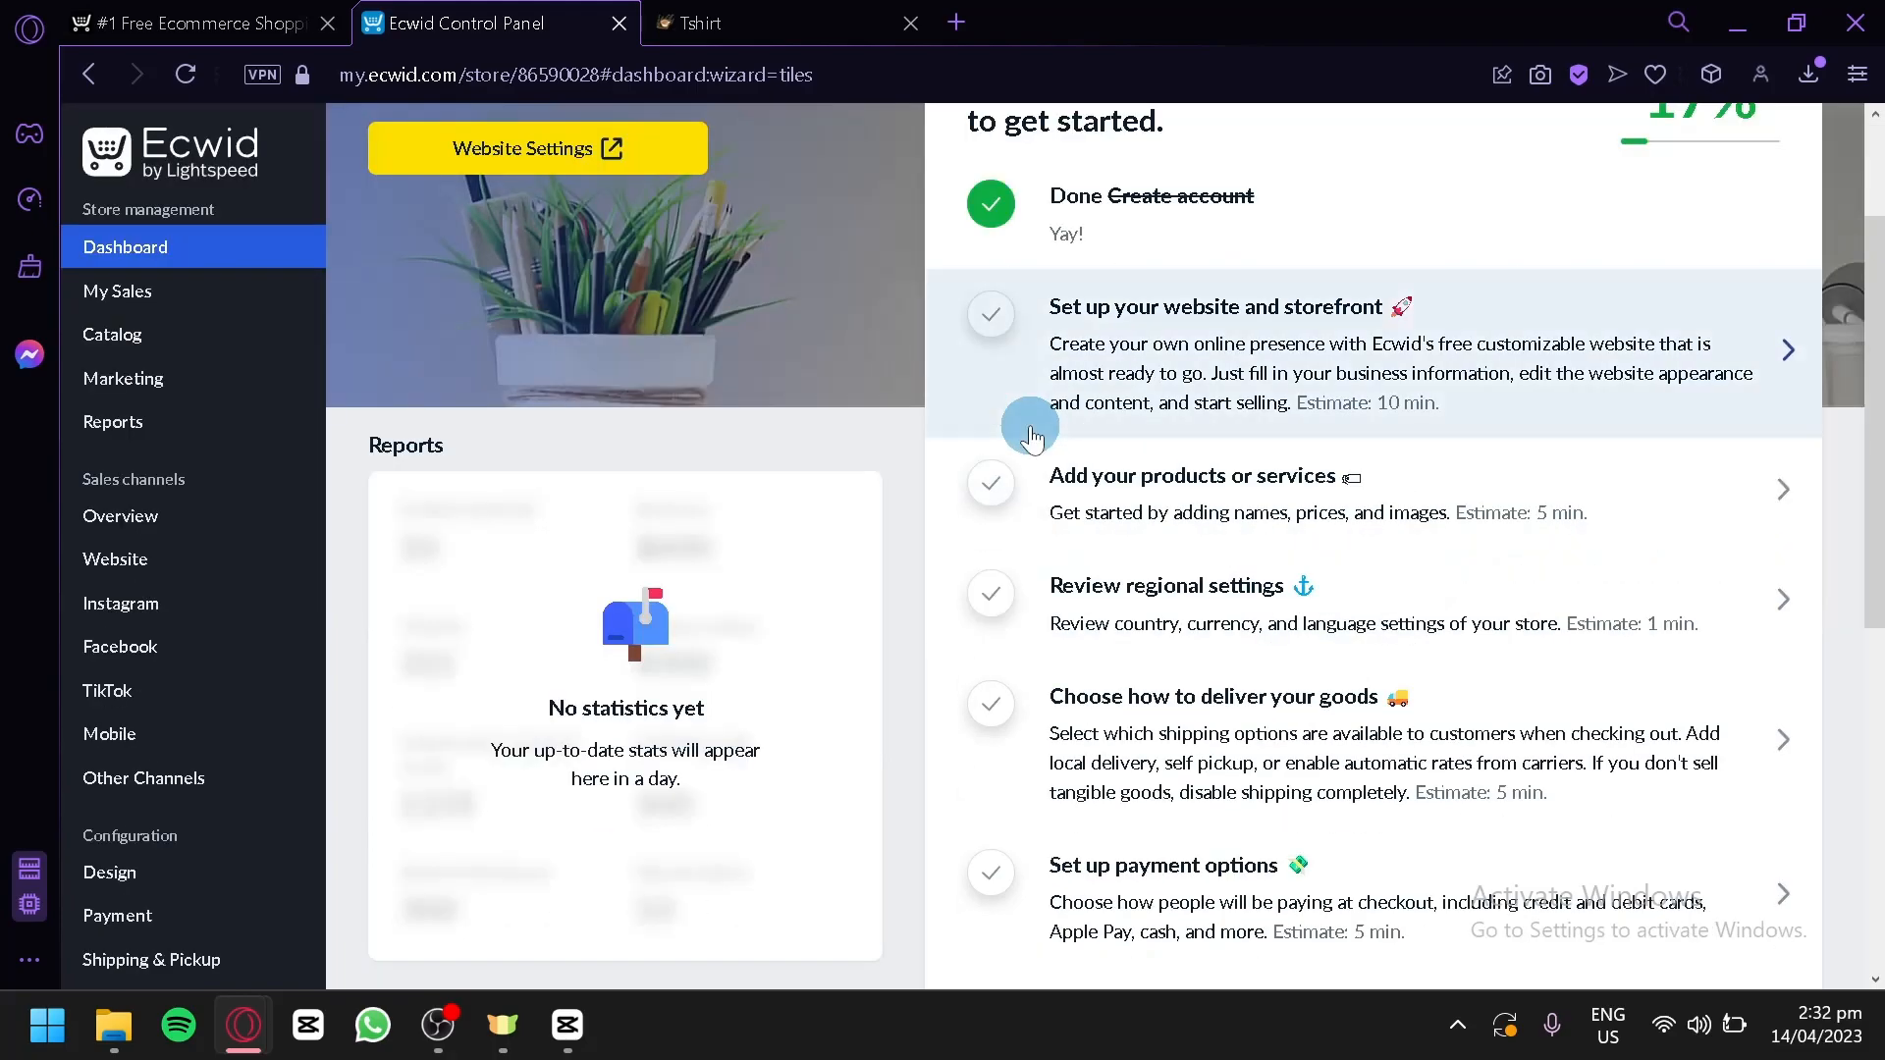
scroll(1033, 432, "up", 2)
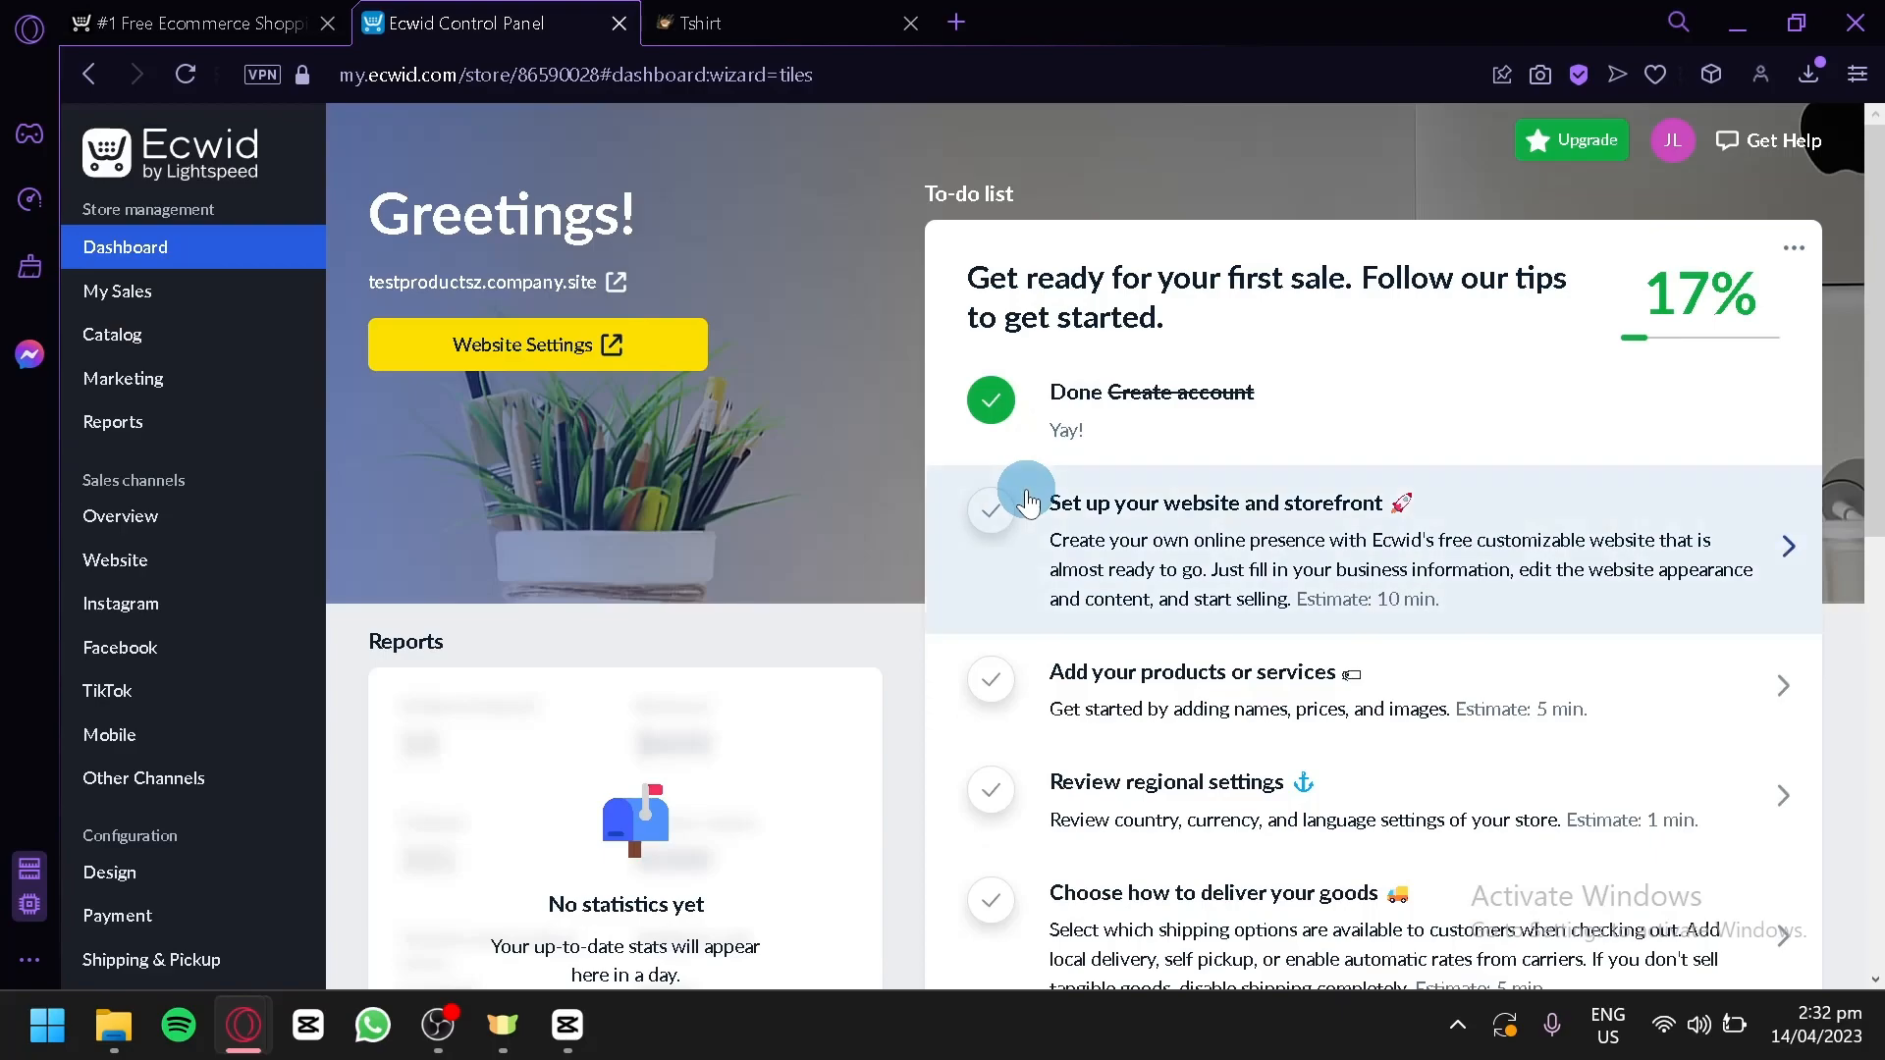